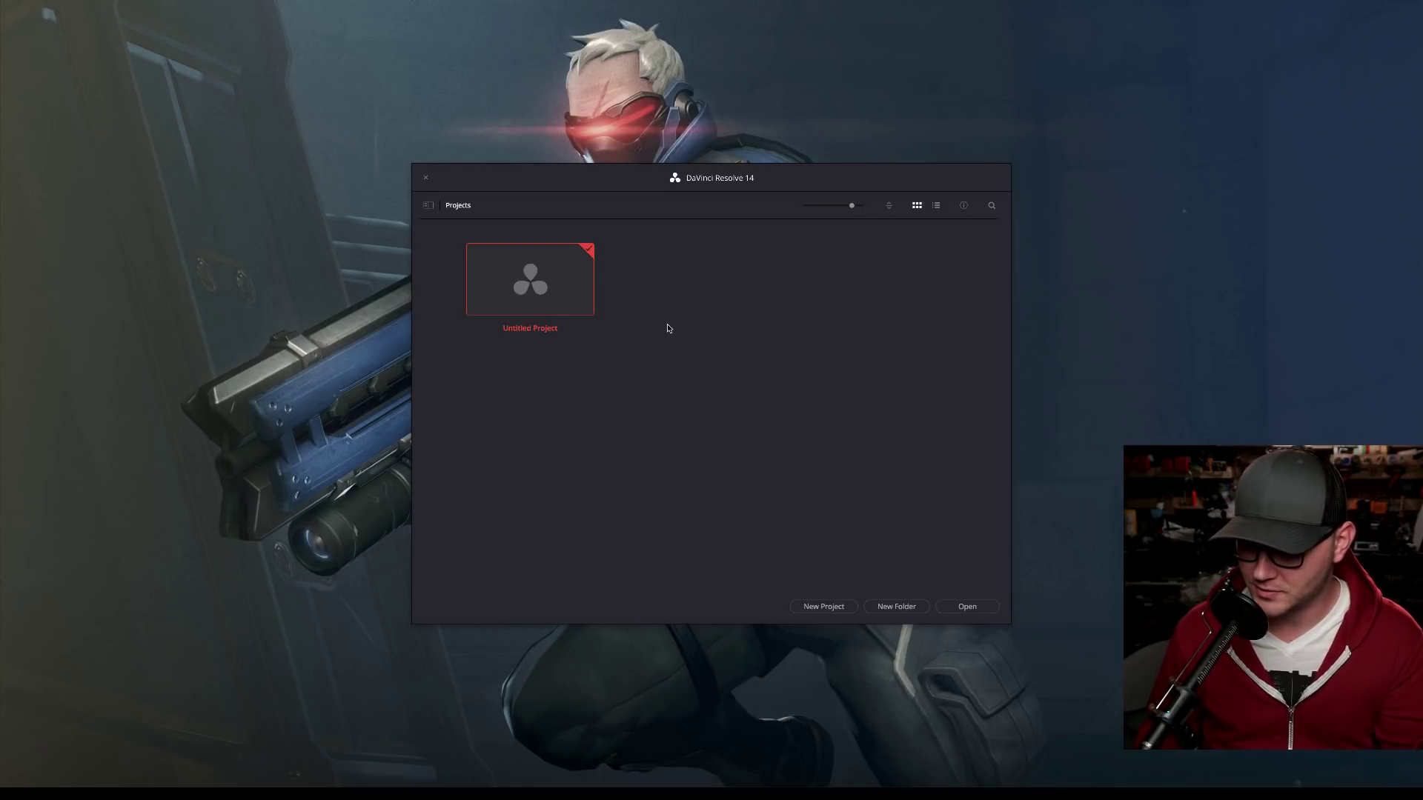
Step: Open the Untitled Project and switch to the Media page
{"action": "double_click", "coordinate": [539, 285]}
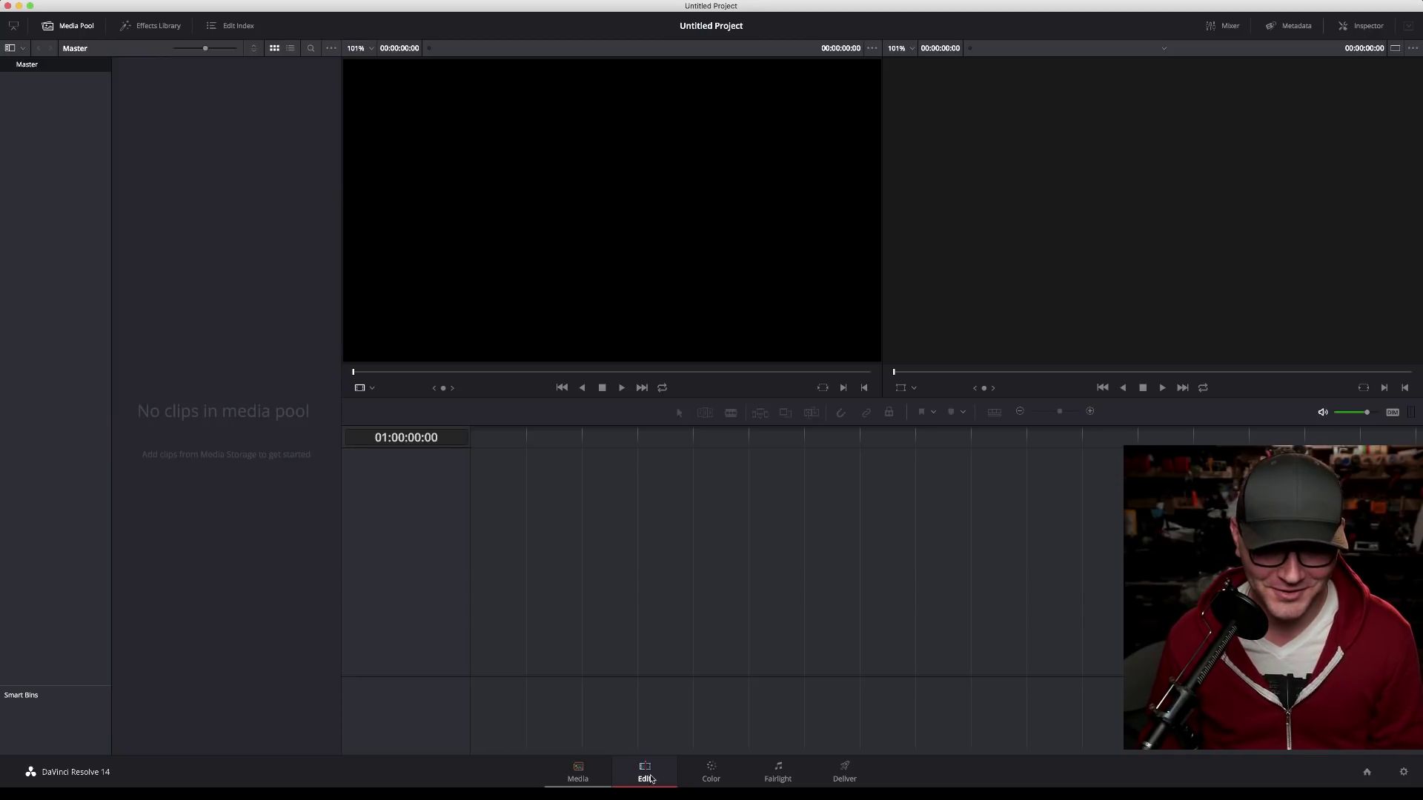
{"action": "left_click", "coordinate": [579, 773]}
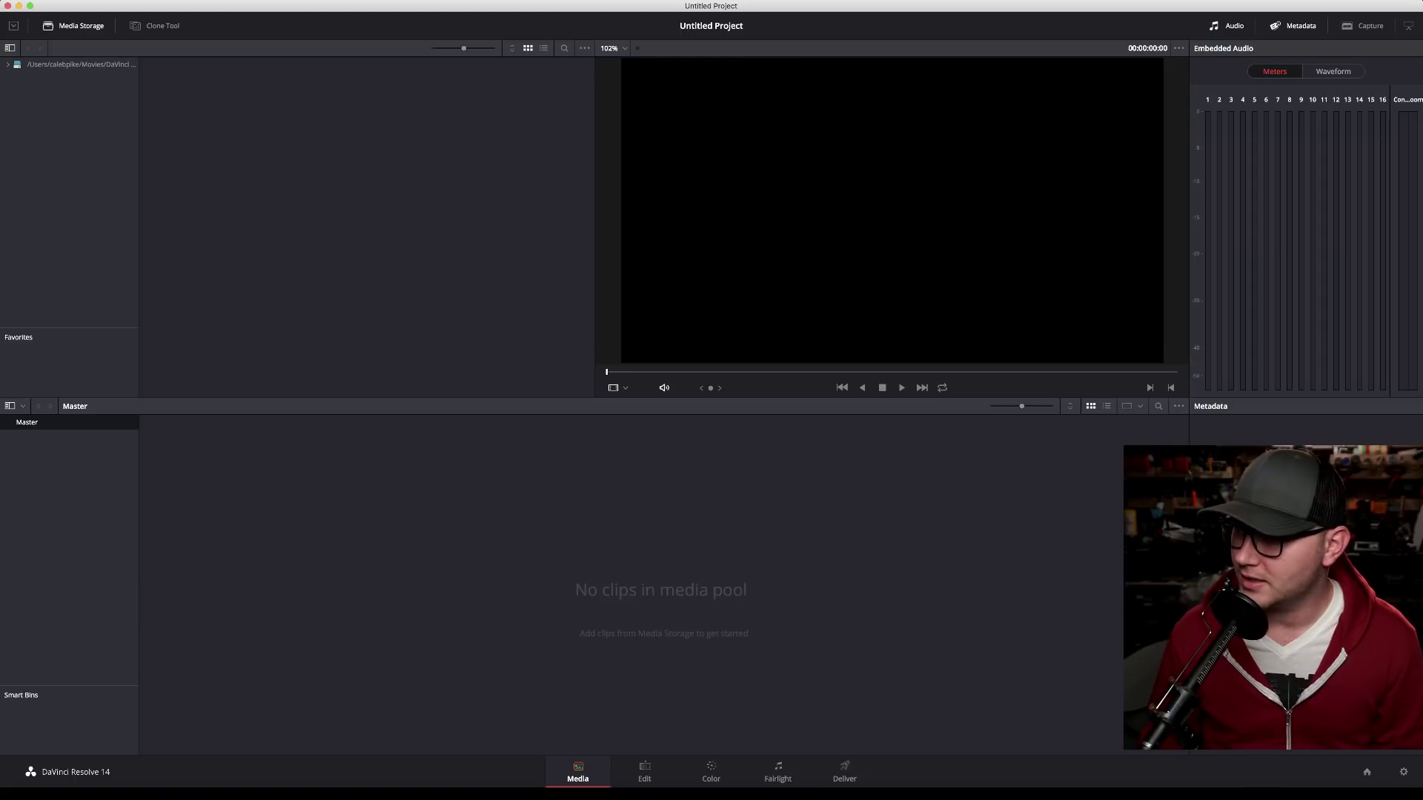
Step: Import the camera clips P1001025 and P1001026 from the file browser into the Master bin
{"action": "key", "text": "super+Tab"}
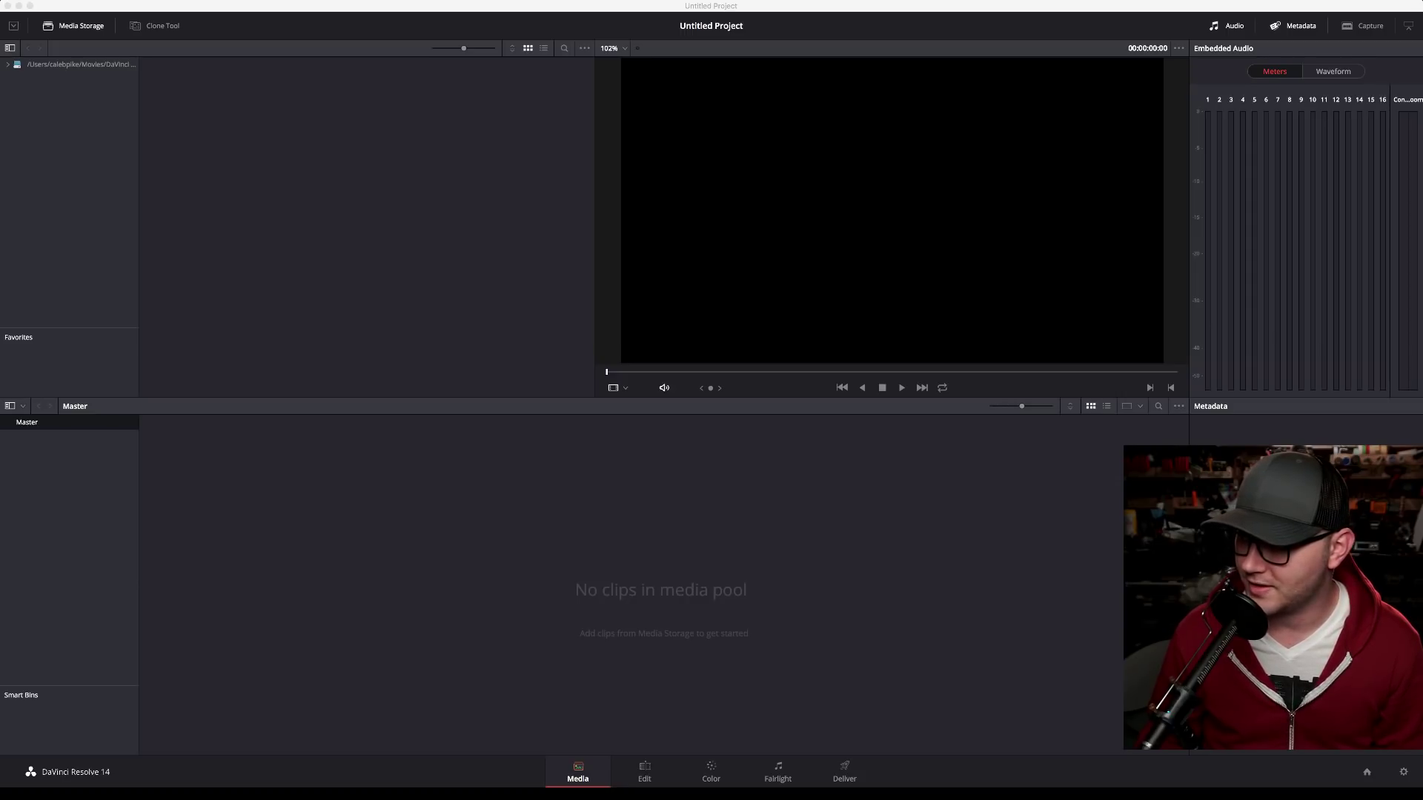
{"action": "left_click", "coordinate": [902, 589]}
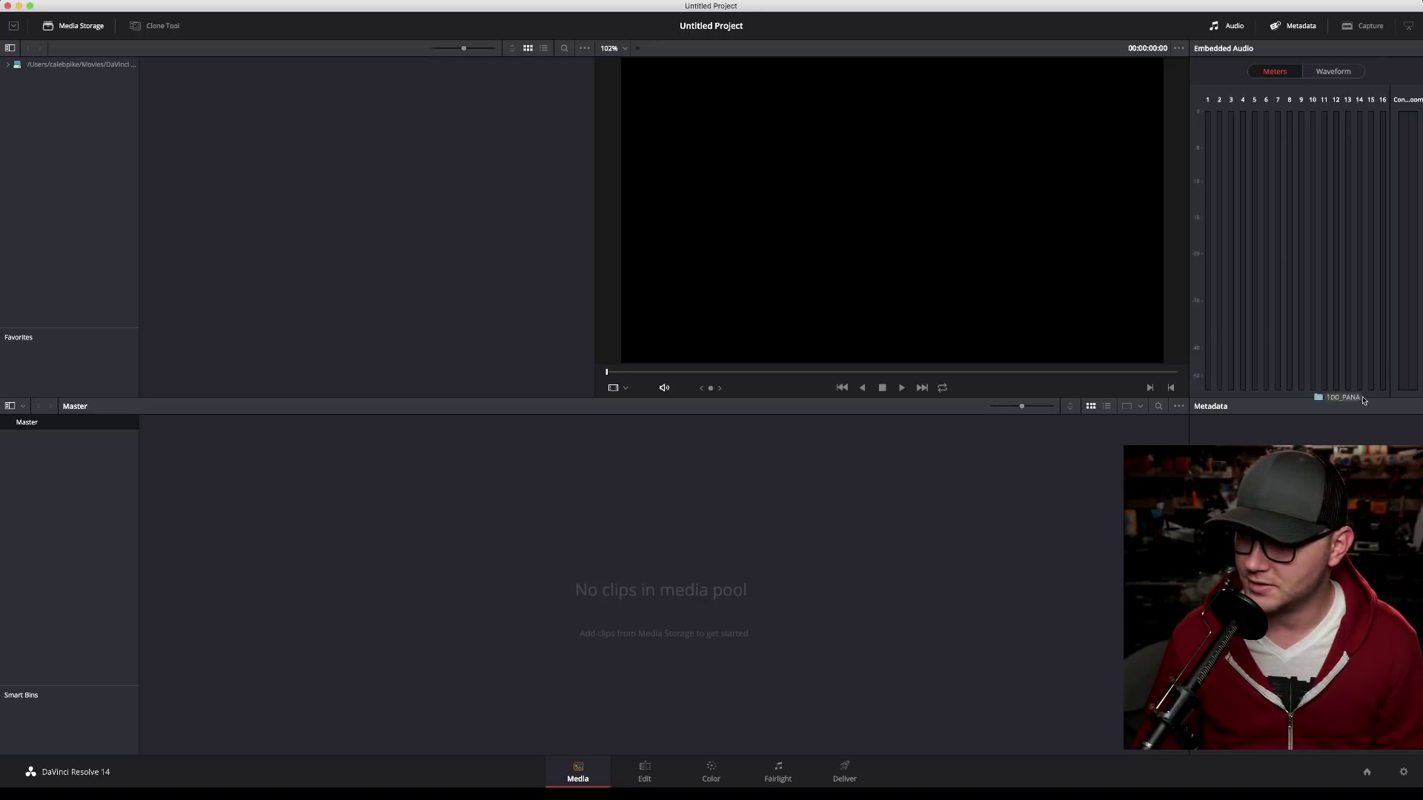
{"action": "left_click_drag", "start_coordinate": [1422, 379], "coordinate": [1077, 488]}
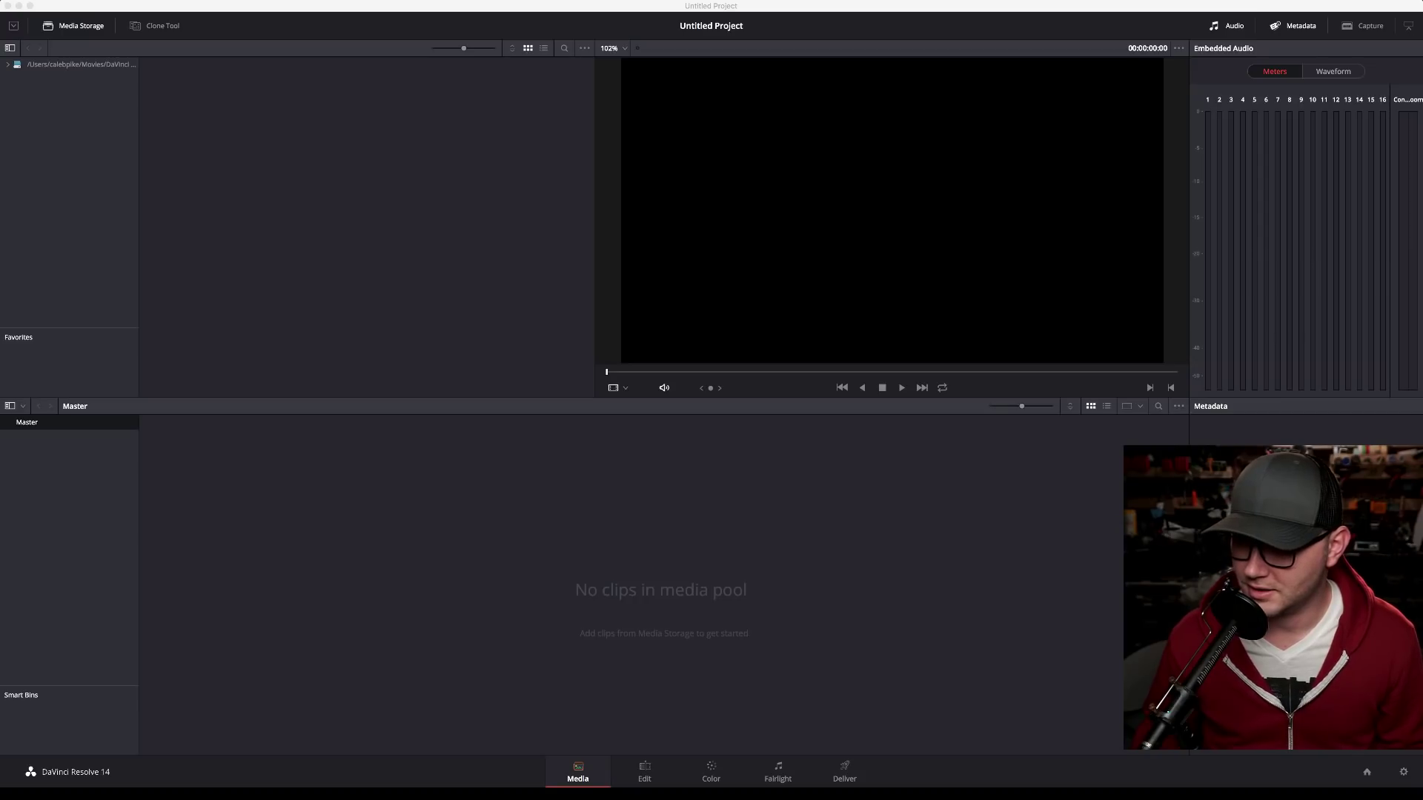
{"action": "left_click_drag", "start_coordinate": [1060, 358], "coordinate": [535, 509]}
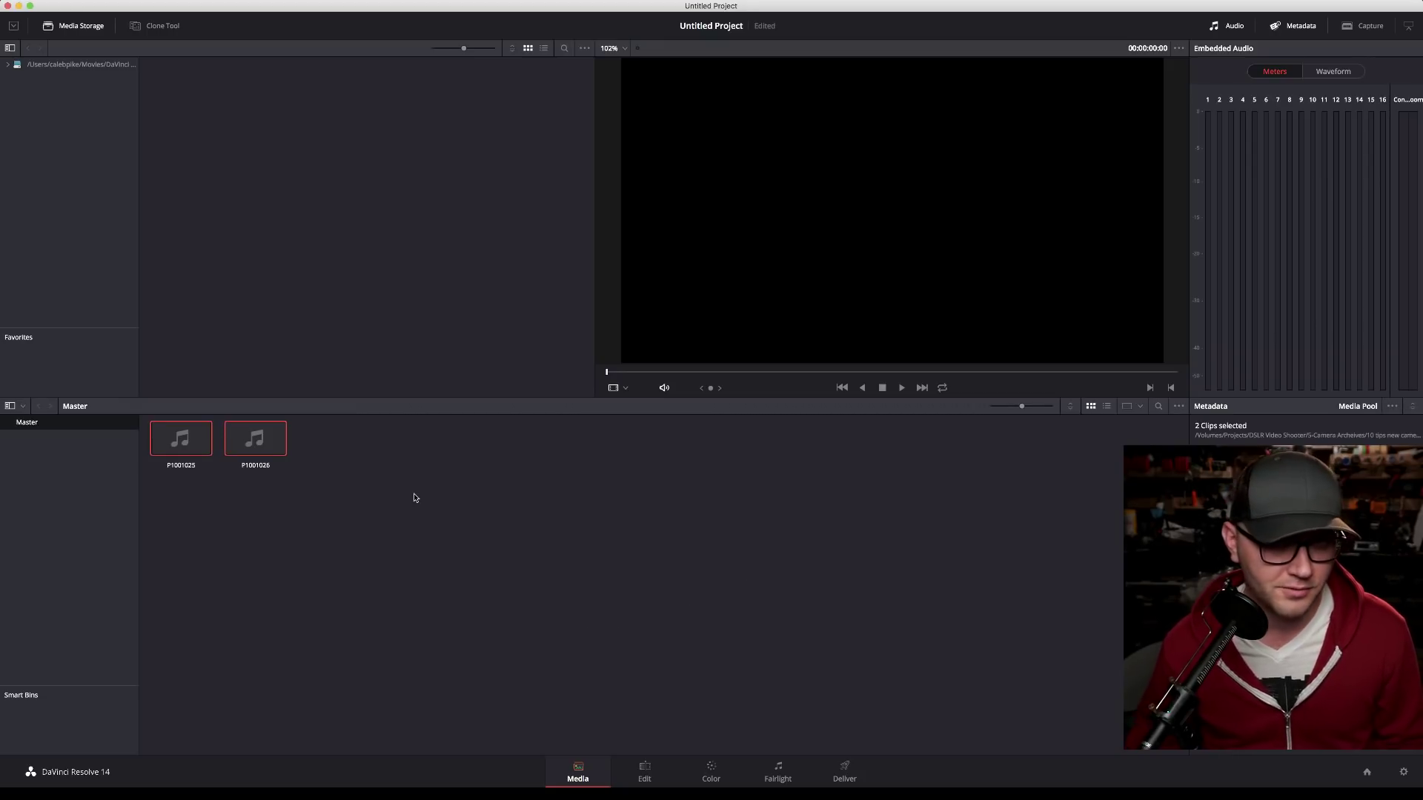
Step: Check the imported clips P1001025 and P1001026 in the viewer, try playback, and examine the codec details of P1001025
{"action": "left_click", "coordinate": [372, 486]}
{"action": "left_click", "coordinate": [187, 444]}
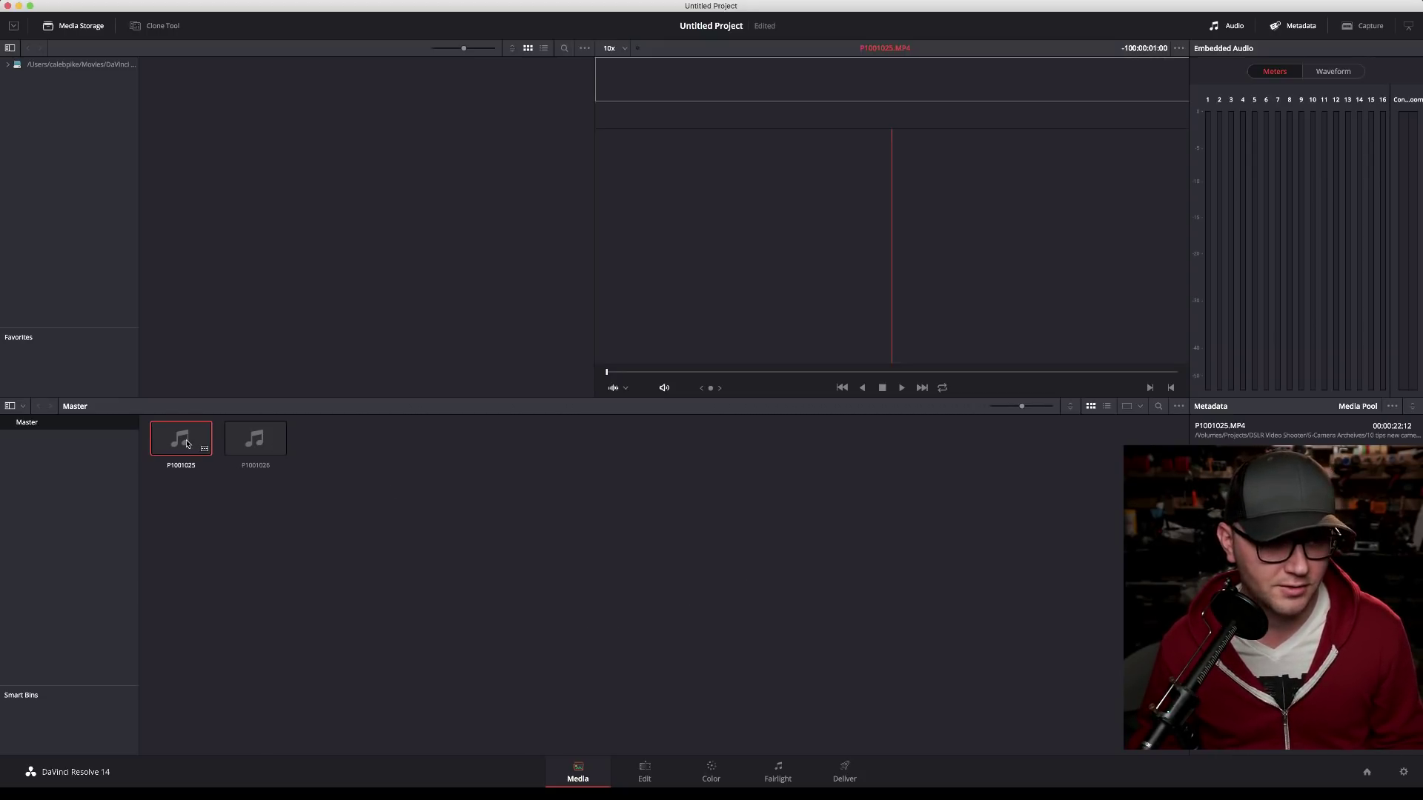
{"action": "left_click", "coordinate": [253, 446]}
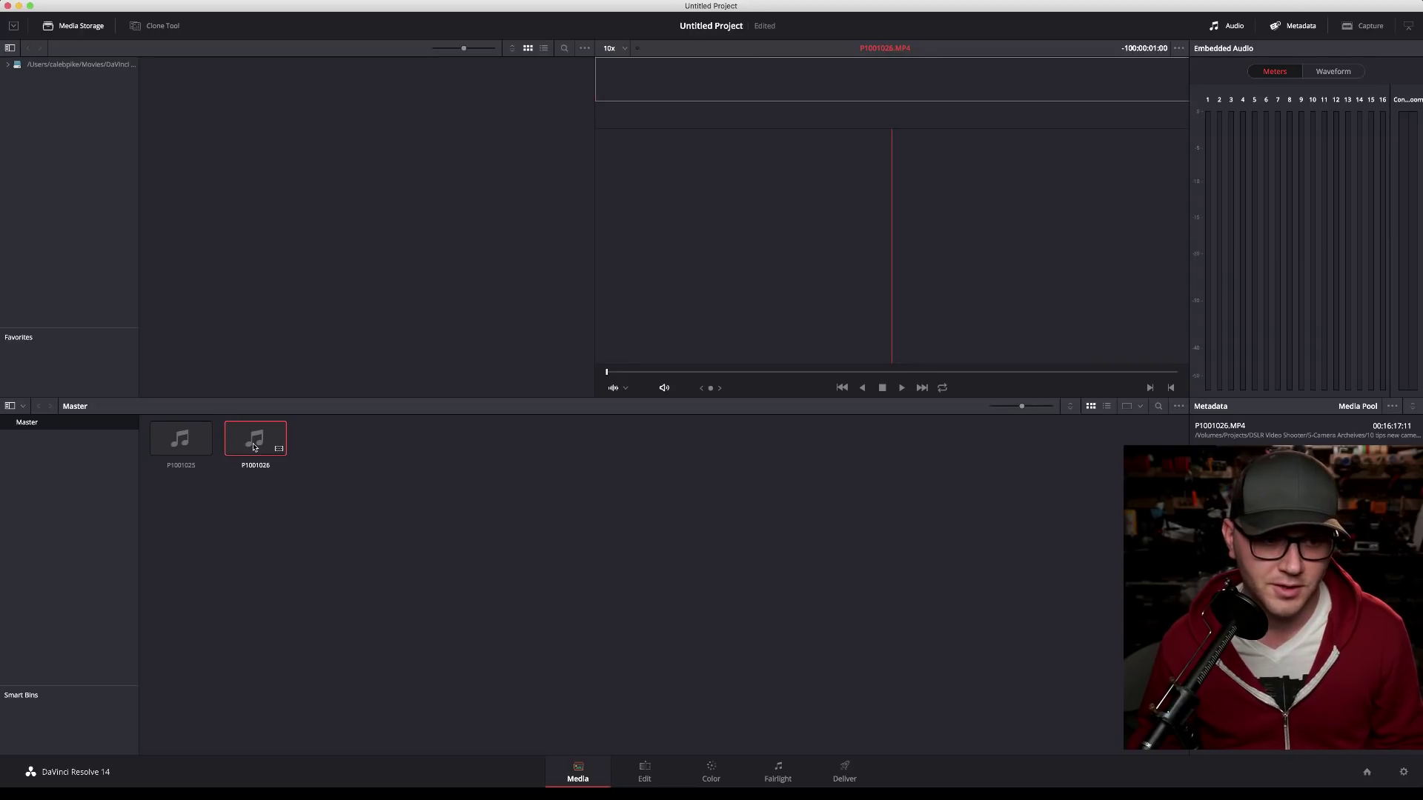
{"action": "left_click", "coordinate": [169, 447]}
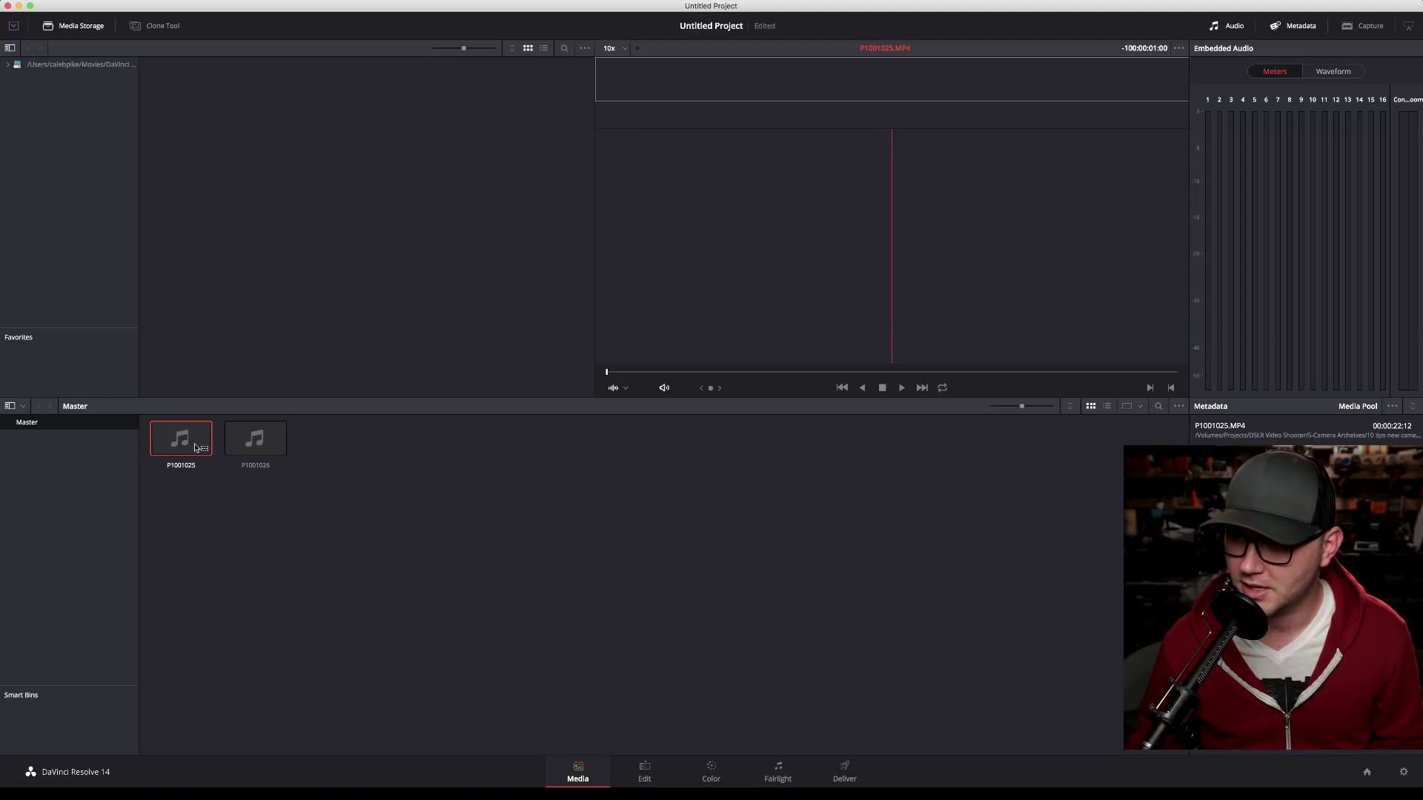
{"action": "left_click", "coordinate": [236, 441]}
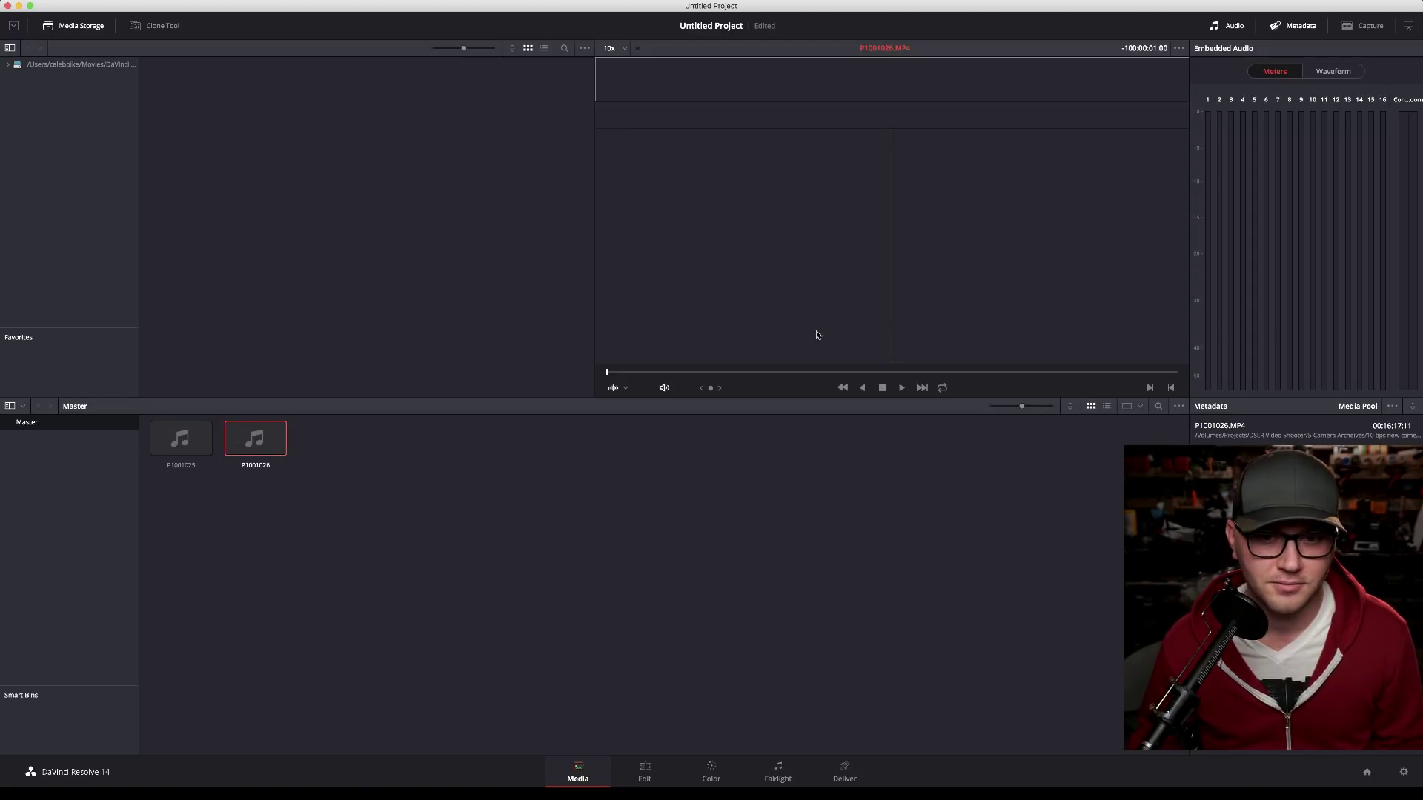
{"action": "left_click", "coordinate": [902, 388]}
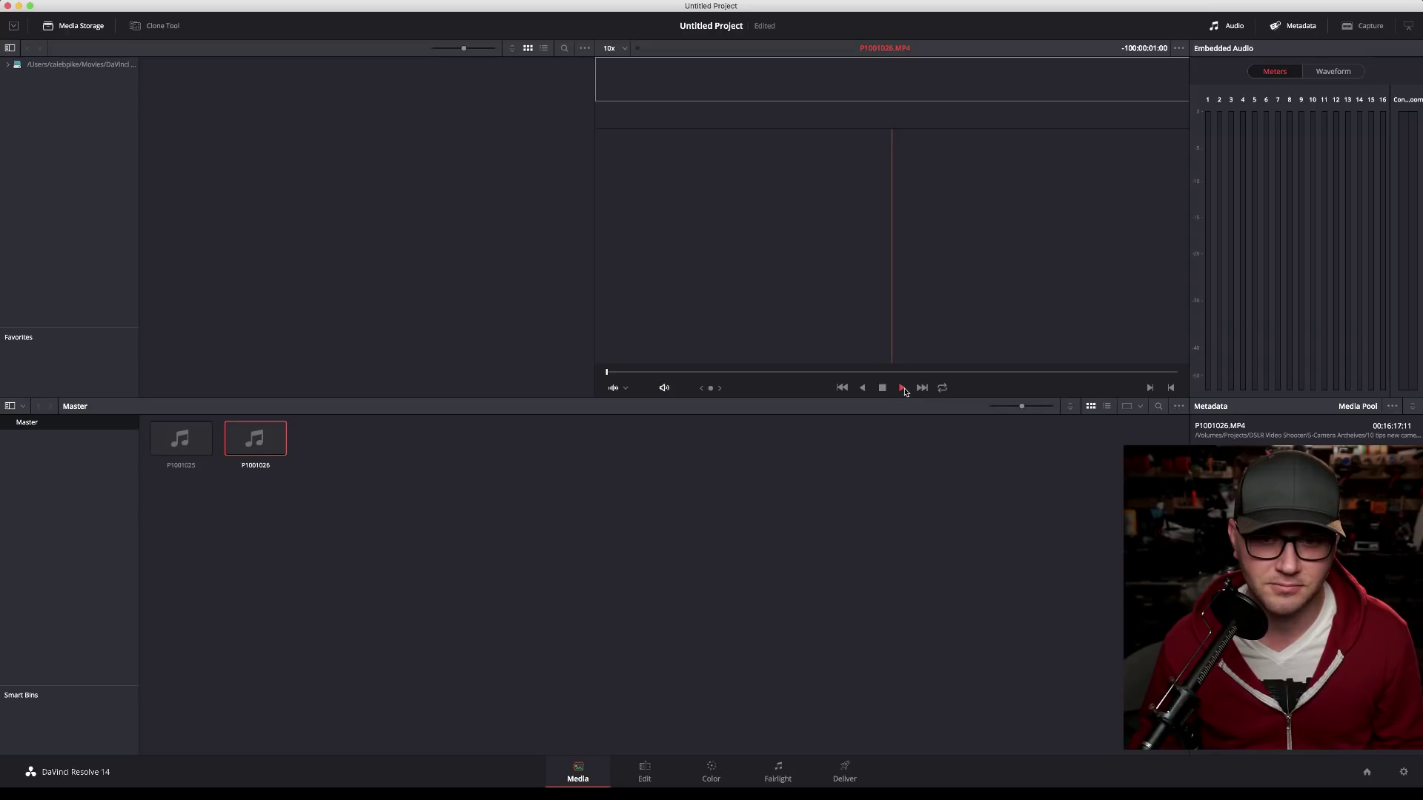
{"action": "left_click", "coordinate": [195, 439]}
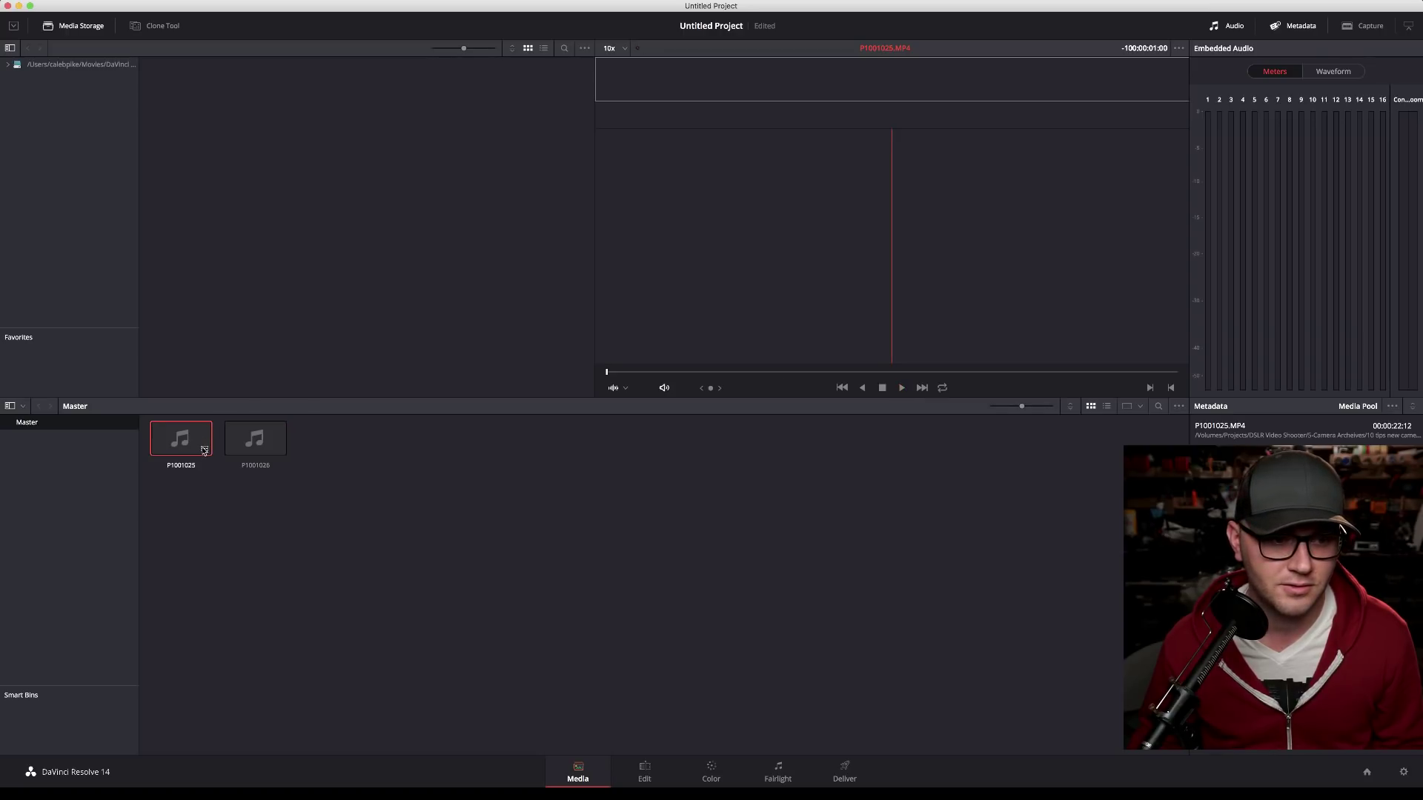
{"action": "mouse_move", "coordinate": [204, 450]}
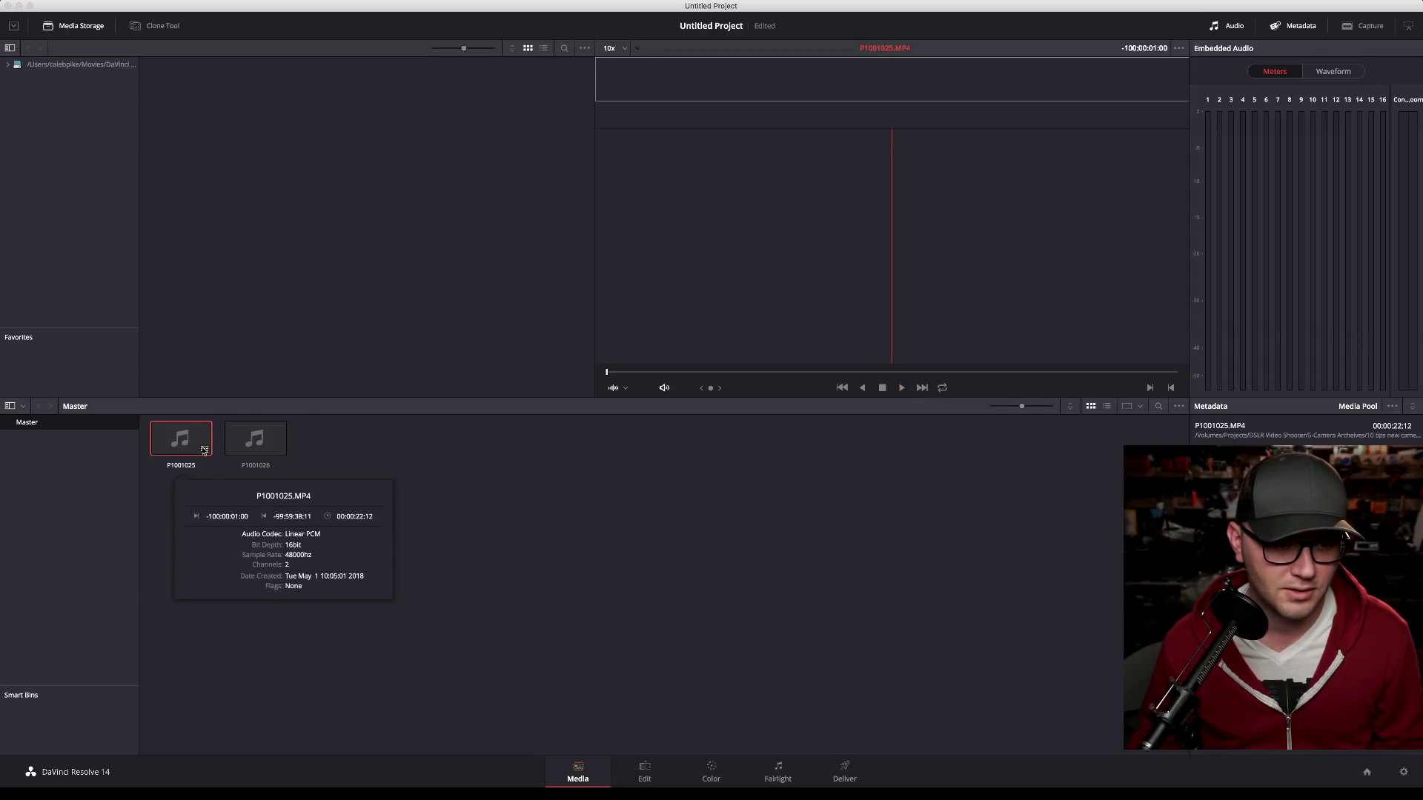
{"action": "left_click", "coordinate": [315, 445]}
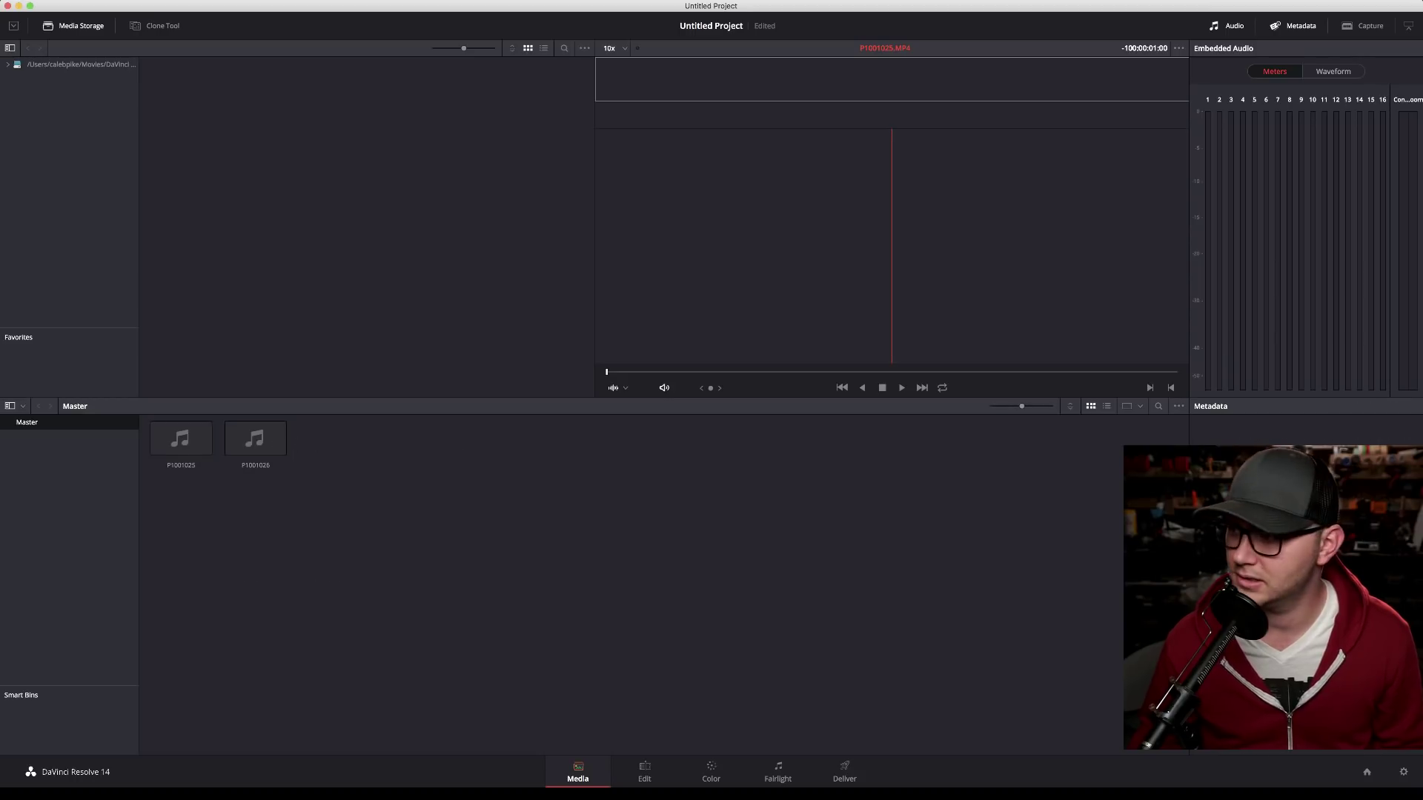
Step: Remove both clips, P1001025 and P1001026, from the media pool
{"action": "key", "text": "super+Tab"}
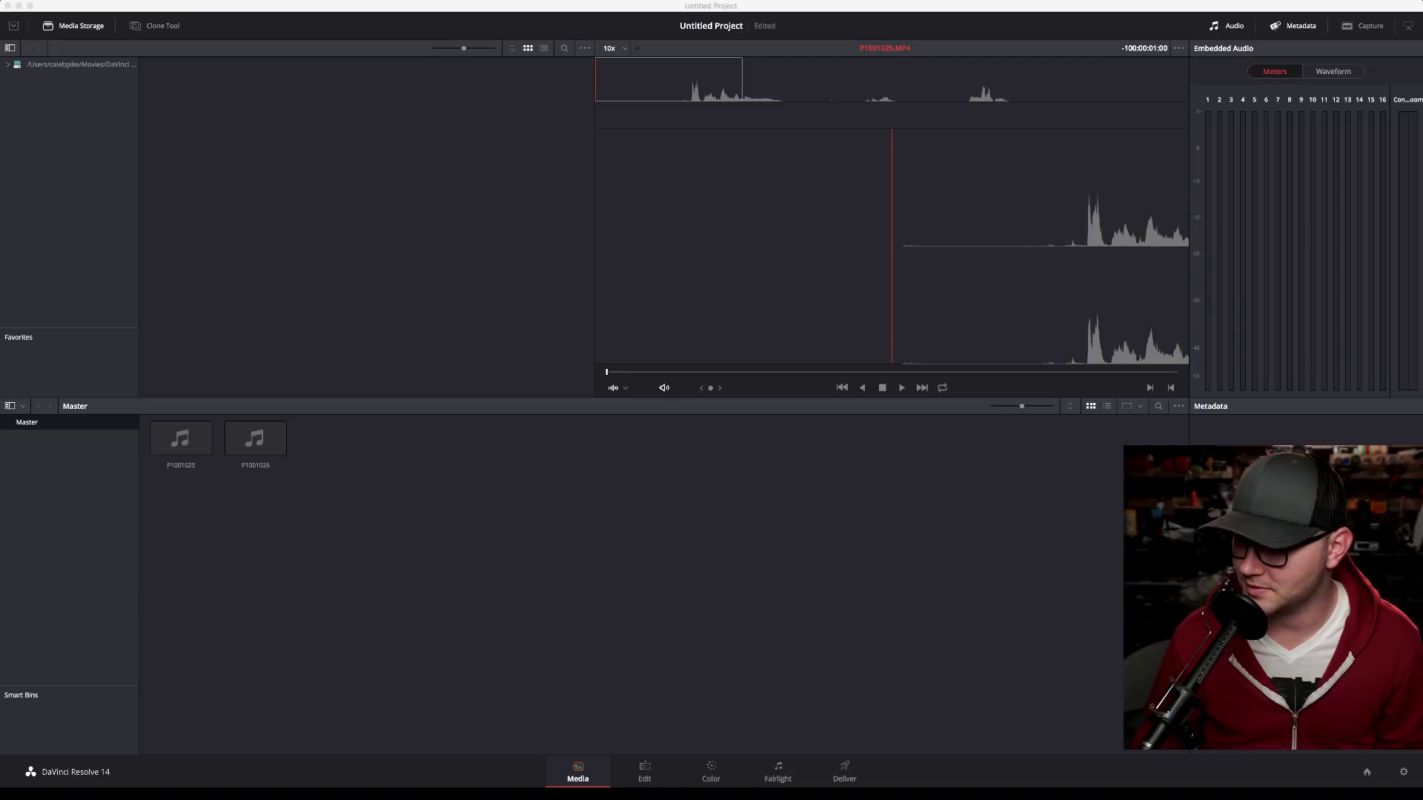
{"action": "left_click", "coordinate": [442, 448]}
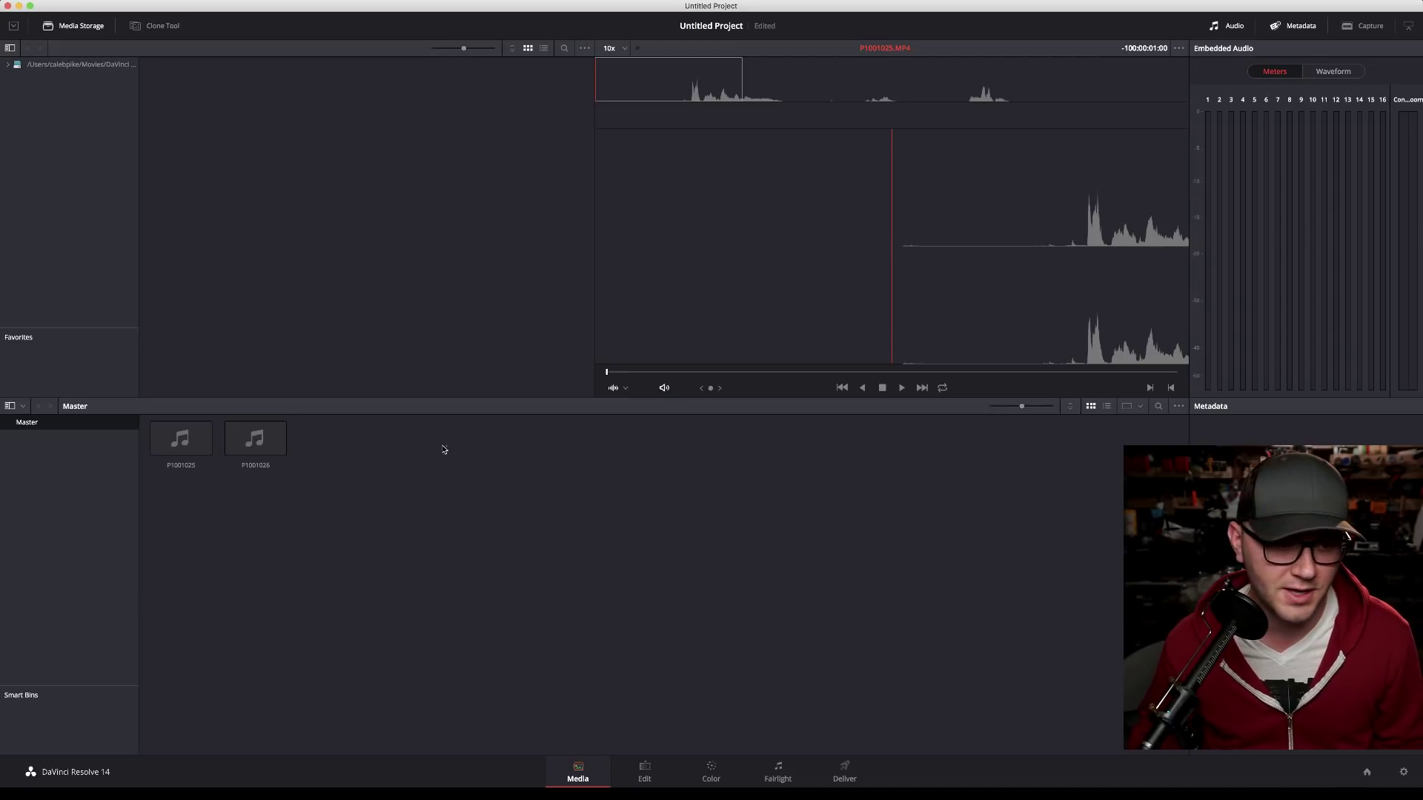
{"action": "left_click_drag", "start_coordinate": [349, 445], "coordinate": [179, 449]}
{"action": "key", "text": "Delete"}
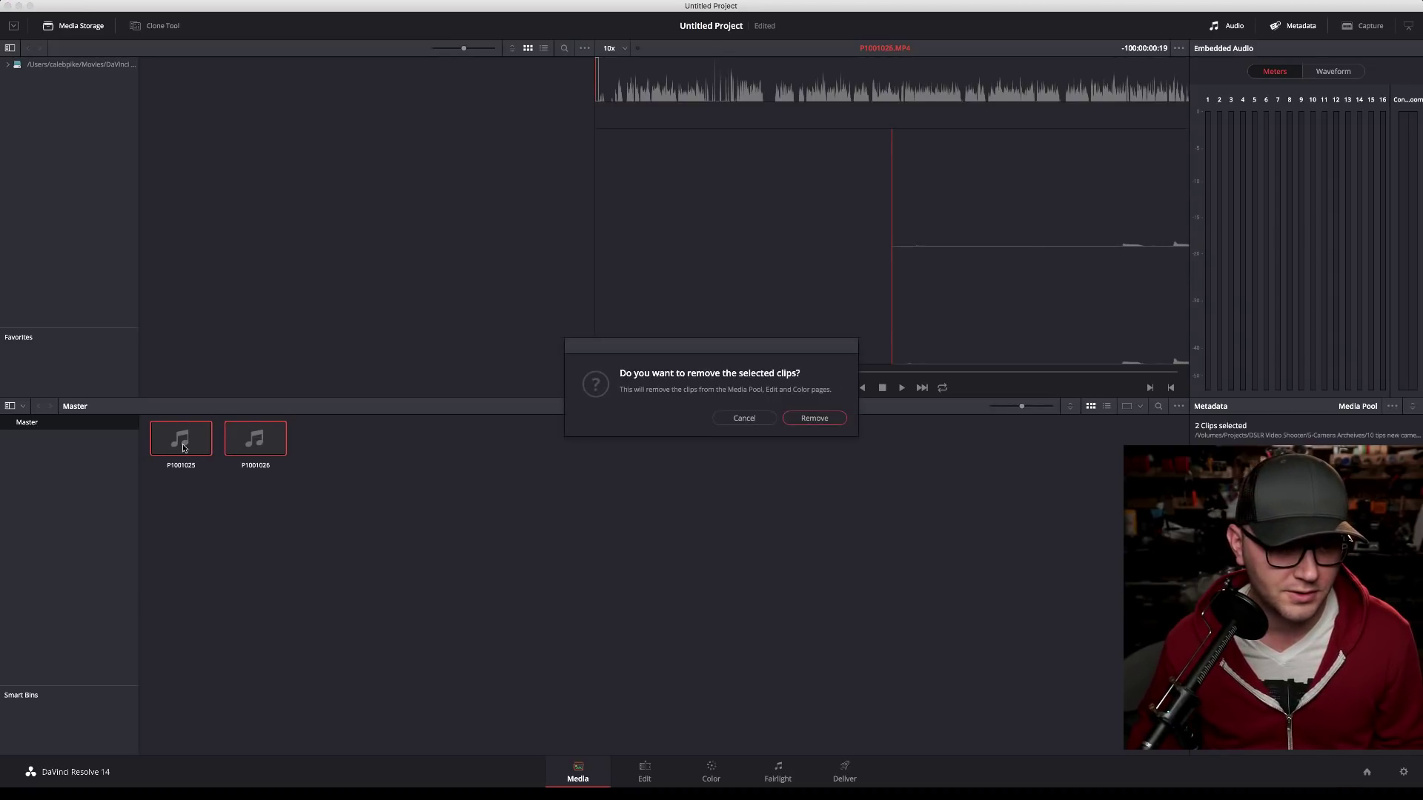
{"action": "left_click", "coordinate": [790, 424]}
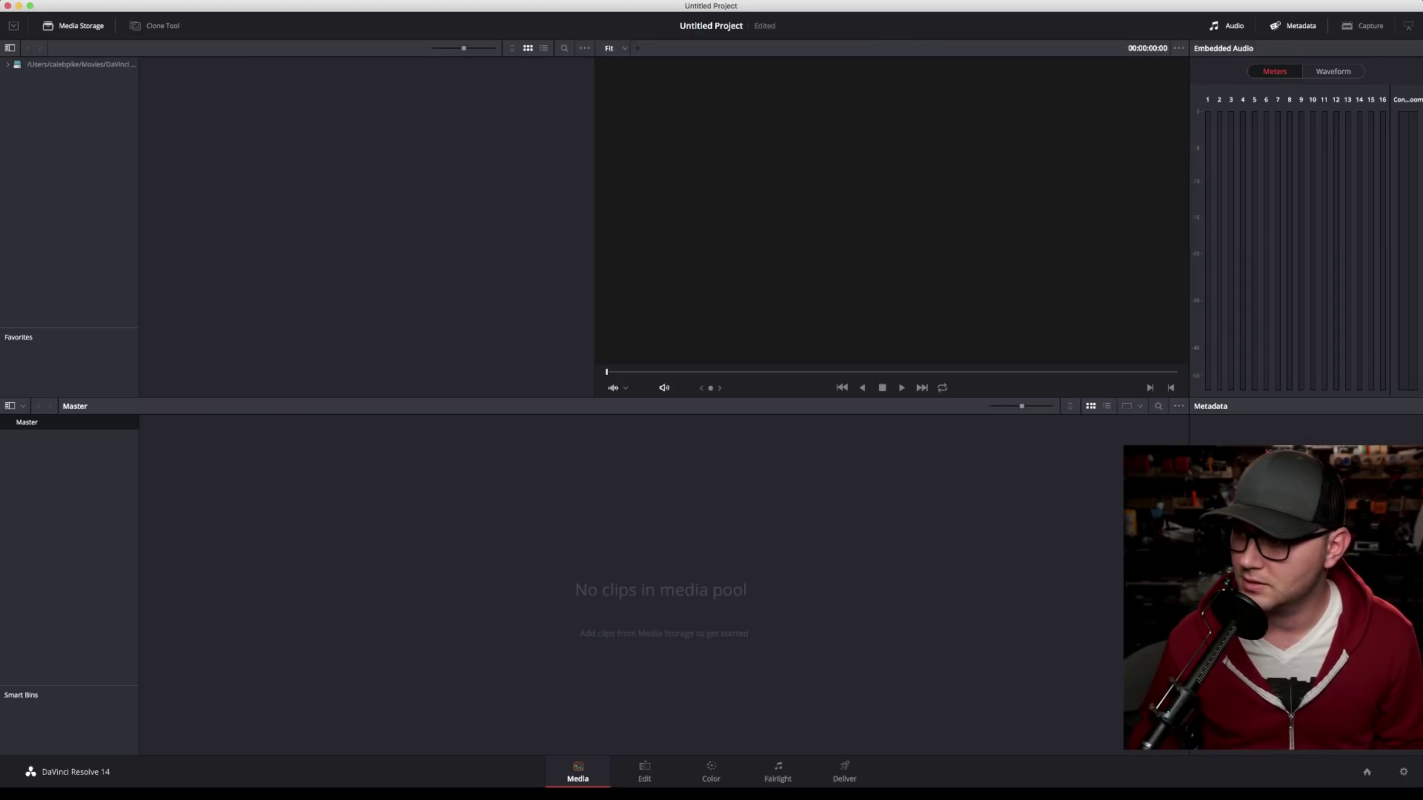
Step: Try to bring other footage from the file browser into the empty media pool
{"action": "left_click_drag", "start_coordinate": [1422, 419], "coordinate": [918, 499]}
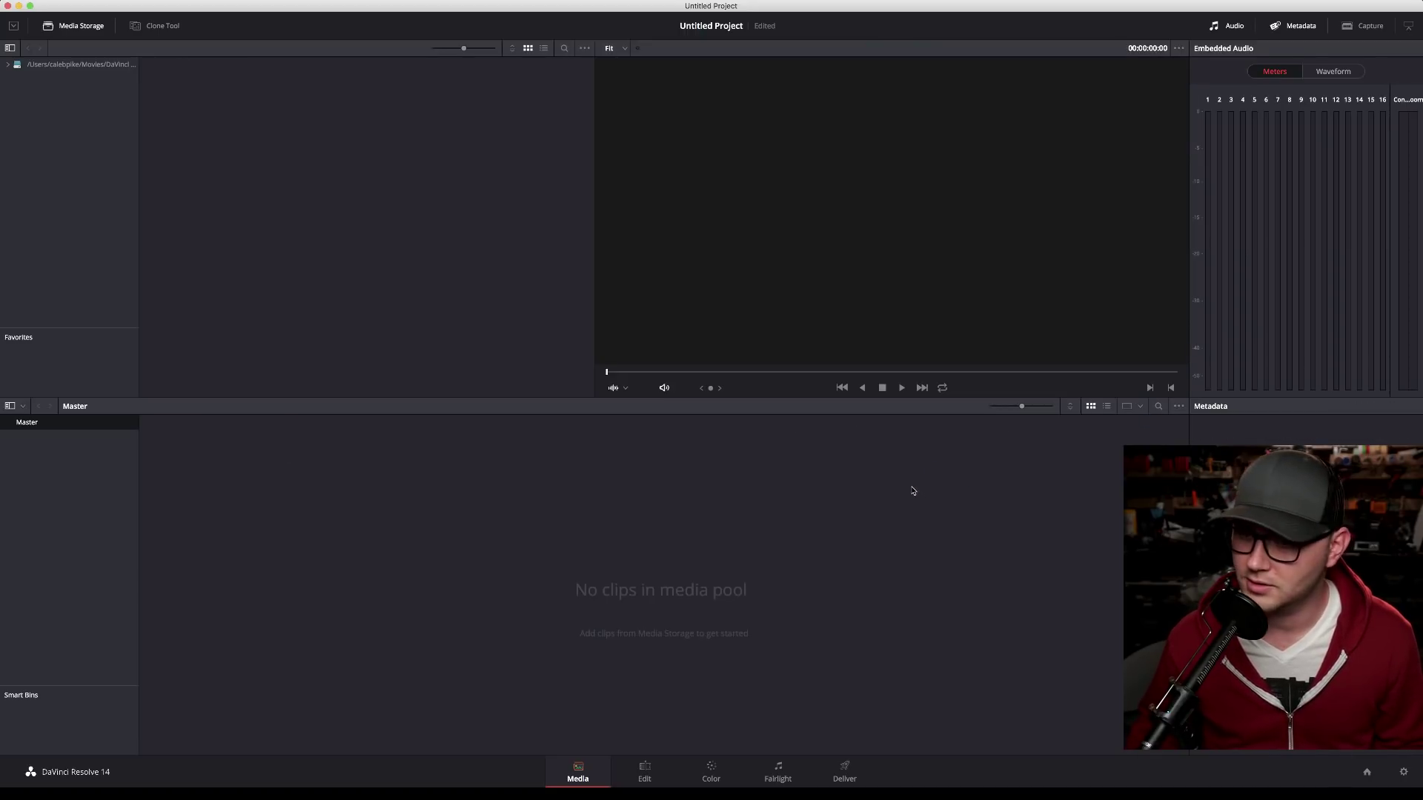
{"action": "left_click_drag", "start_coordinate": [1186, 460], "coordinate": [627, 529]}
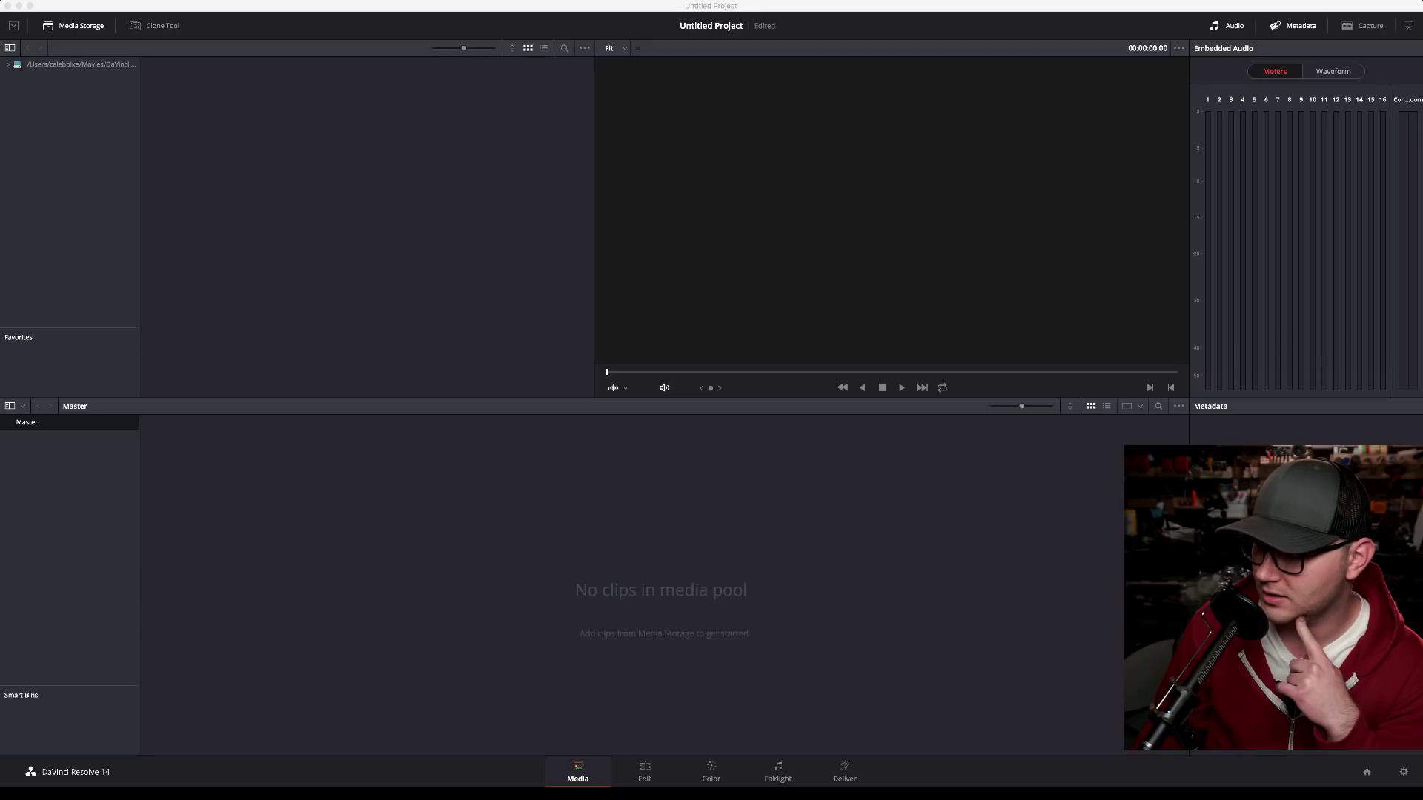
{"action": "left_click_drag", "start_coordinate": [0, 429], "coordinate": [542, 581]}
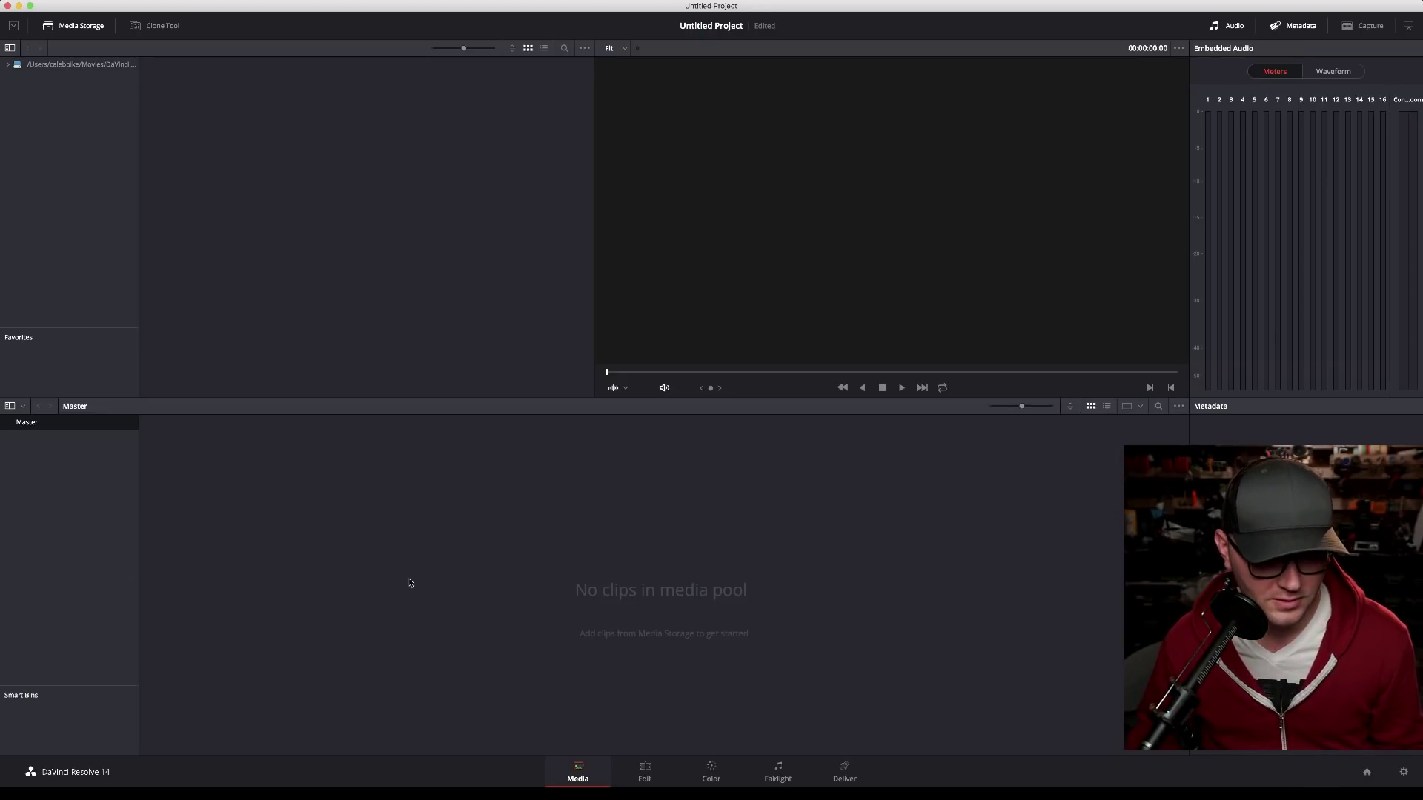
{"action": "mouse_move", "coordinate": [604, 775]}
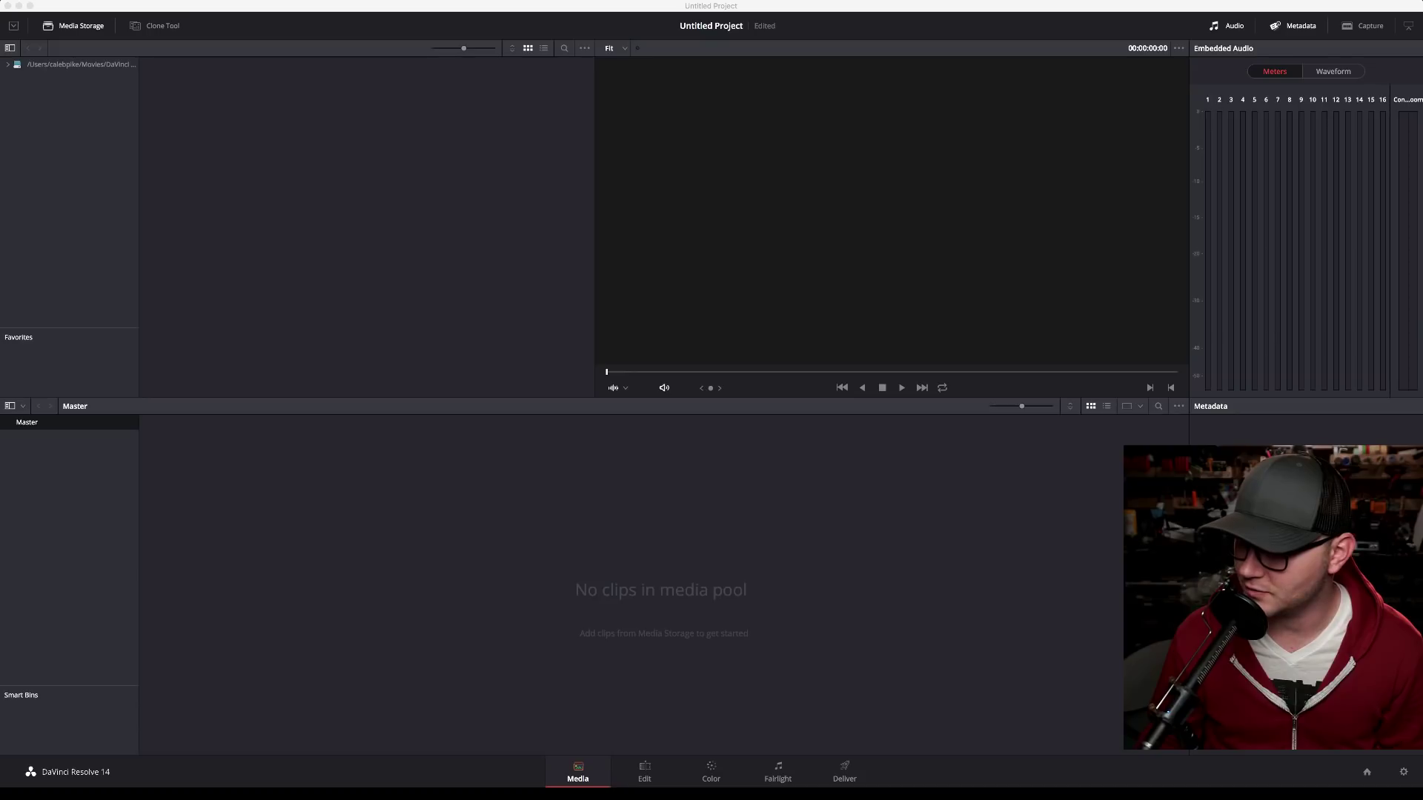
Step: Add the 5-Camera Archives folder from DSLR Video Shooter as a new media storage location
{"action": "left_click", "coordinate": [79, 200]}
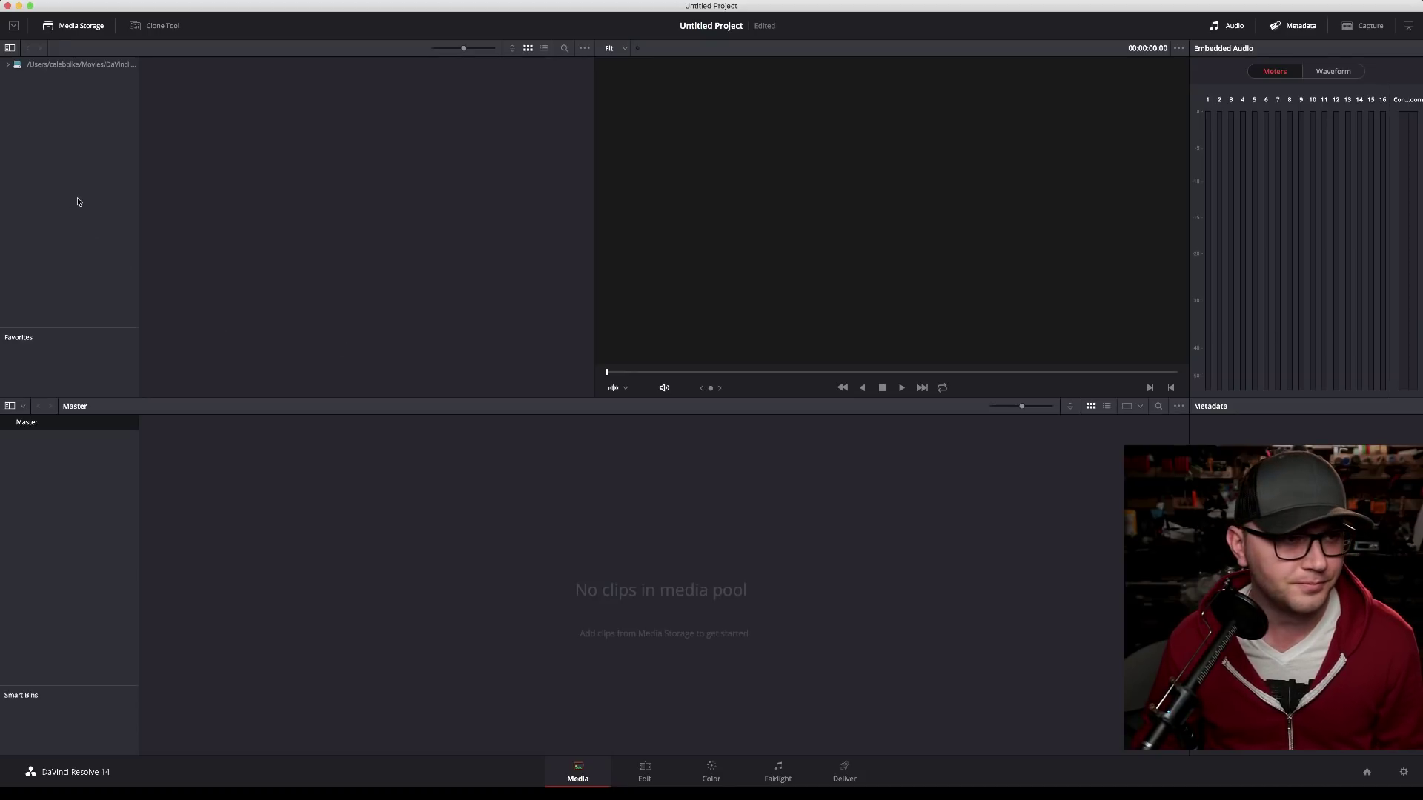
{"action": "left_click", "coordinate": [10, 48]}
{"action": "left_click", "coordinate": [10, 48]}
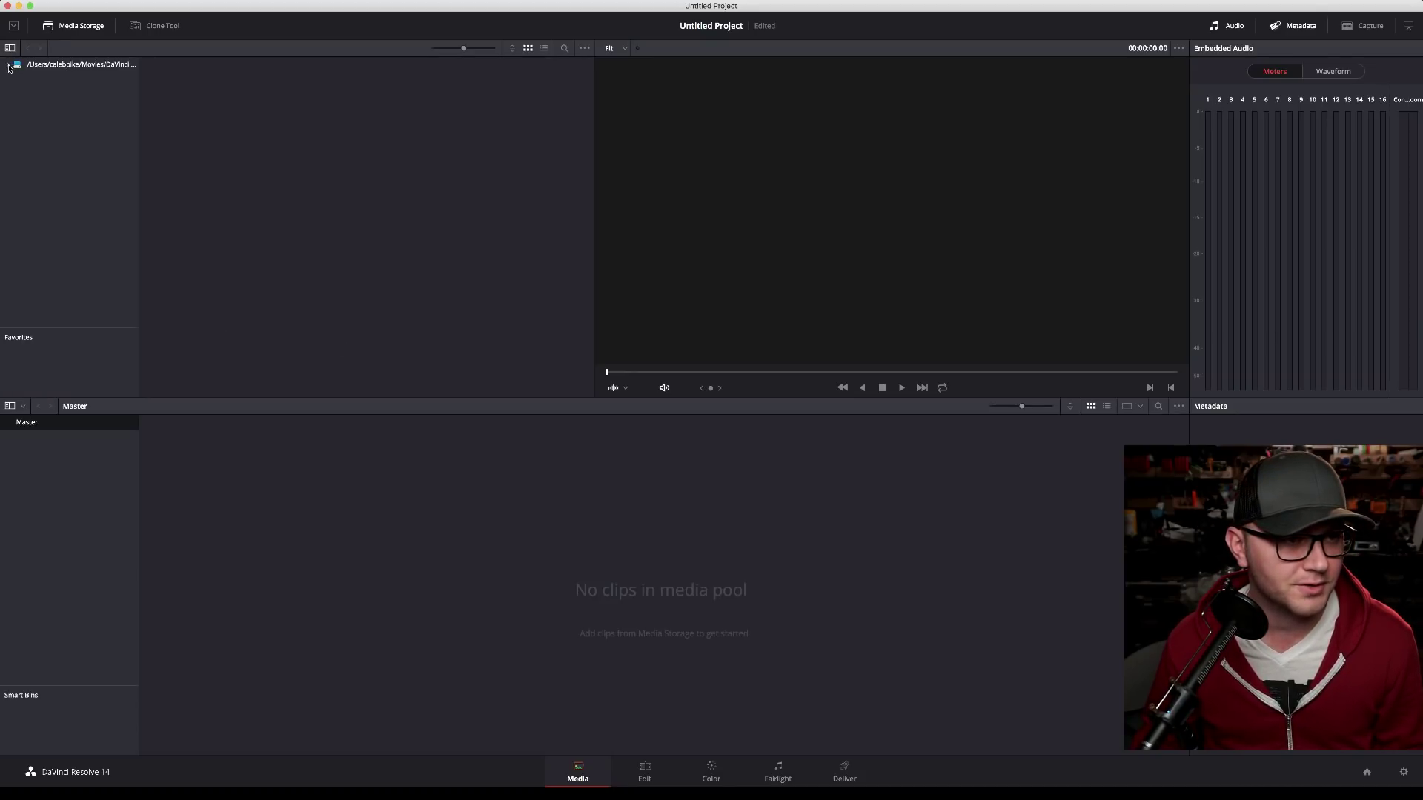
{"action": "right_click", "coordinate": [35, 215]}
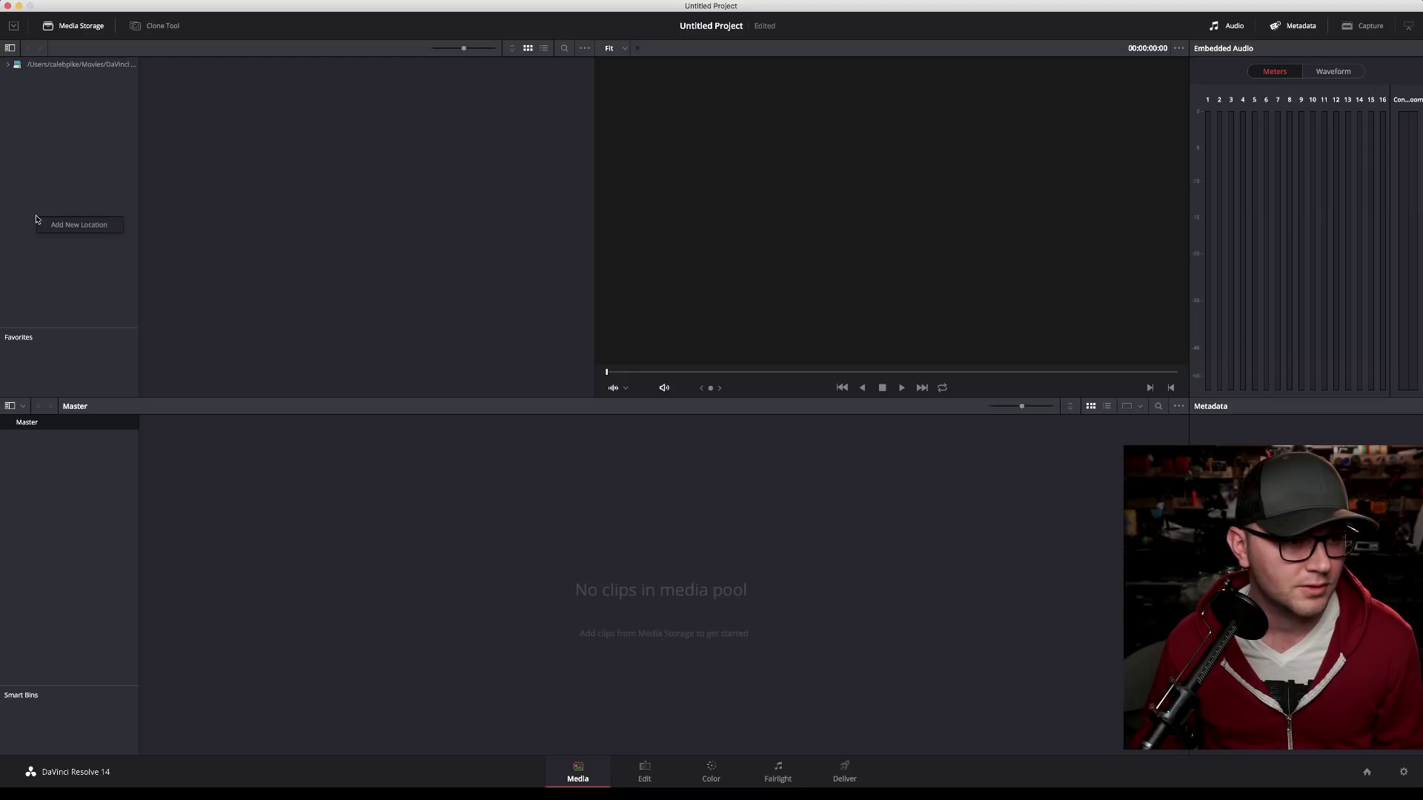
{"action": "right_click", "coordinate": [45, 102]}
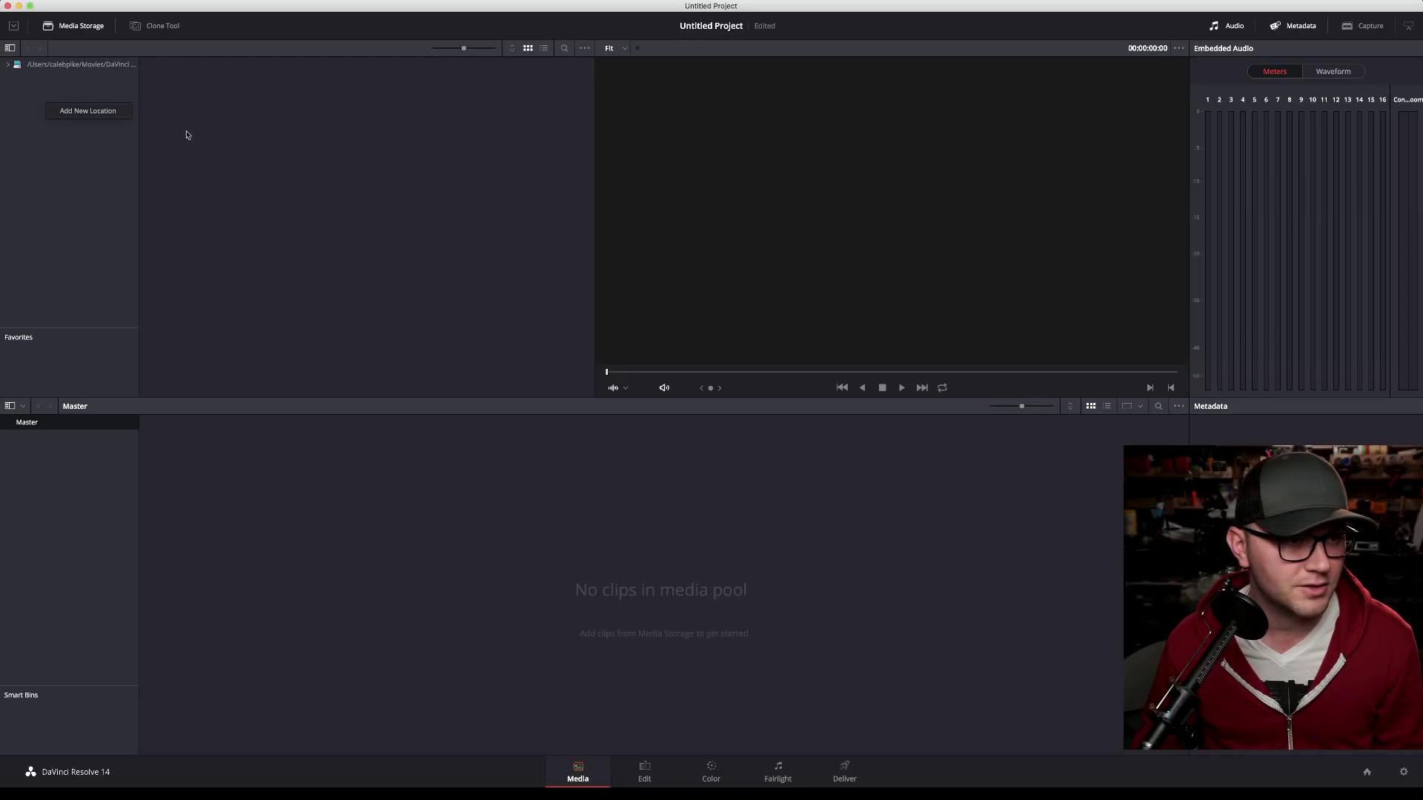
{"action": "left_click", "coordinate": [122, 113]}
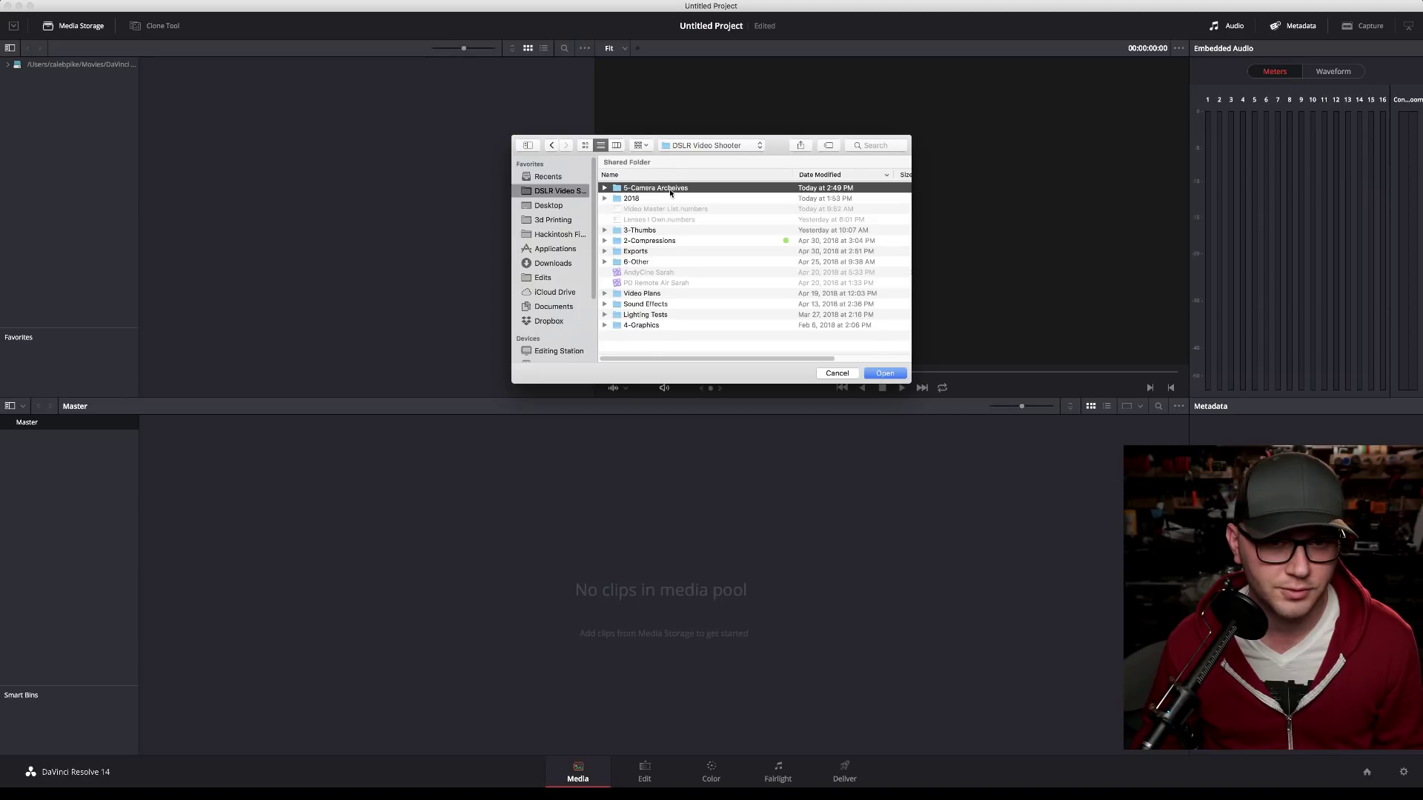
{"action": "key", "text": "Return"}
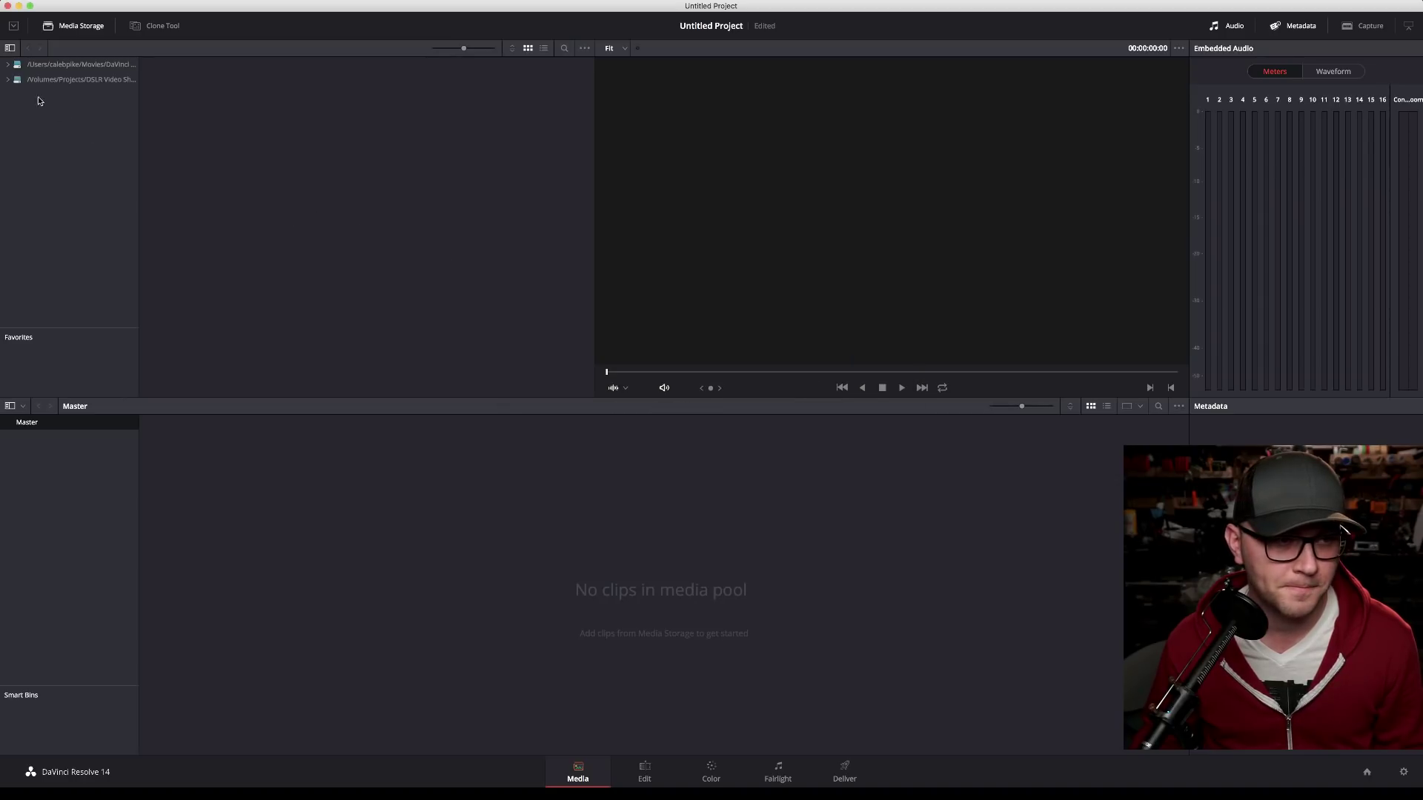
Step: Import all clips from the BMPCC folder of the new storage location into the Master bin
{"action": "left_click", "coordinate": [8, 79]}
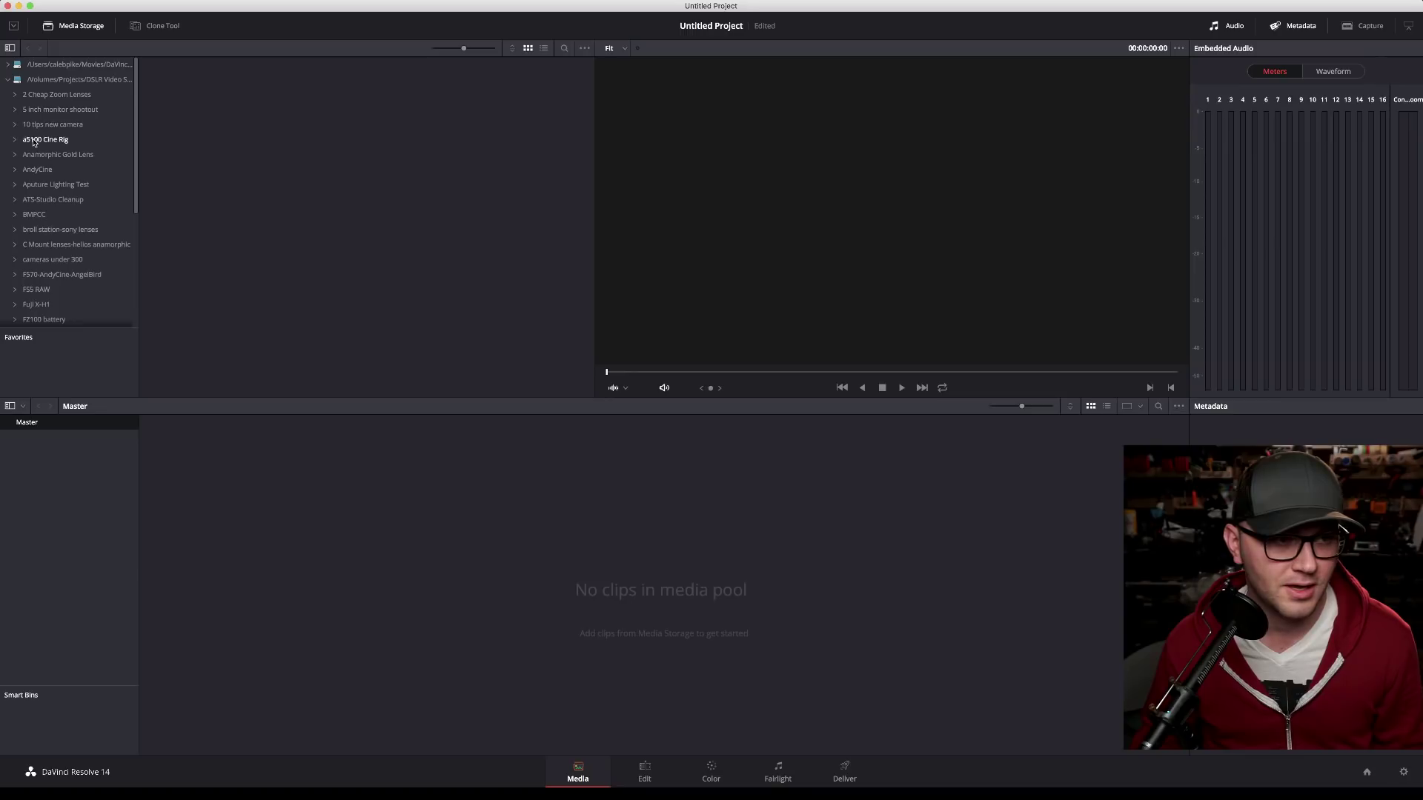
{"action": "scroll", "coordinate": [29, 230], "scroll_direction": "down", "scroll_amount": 2}
{"action": "scroll", "coordinate": [28, 230], "scroll_direction": "down", "scroll_amount": 4}
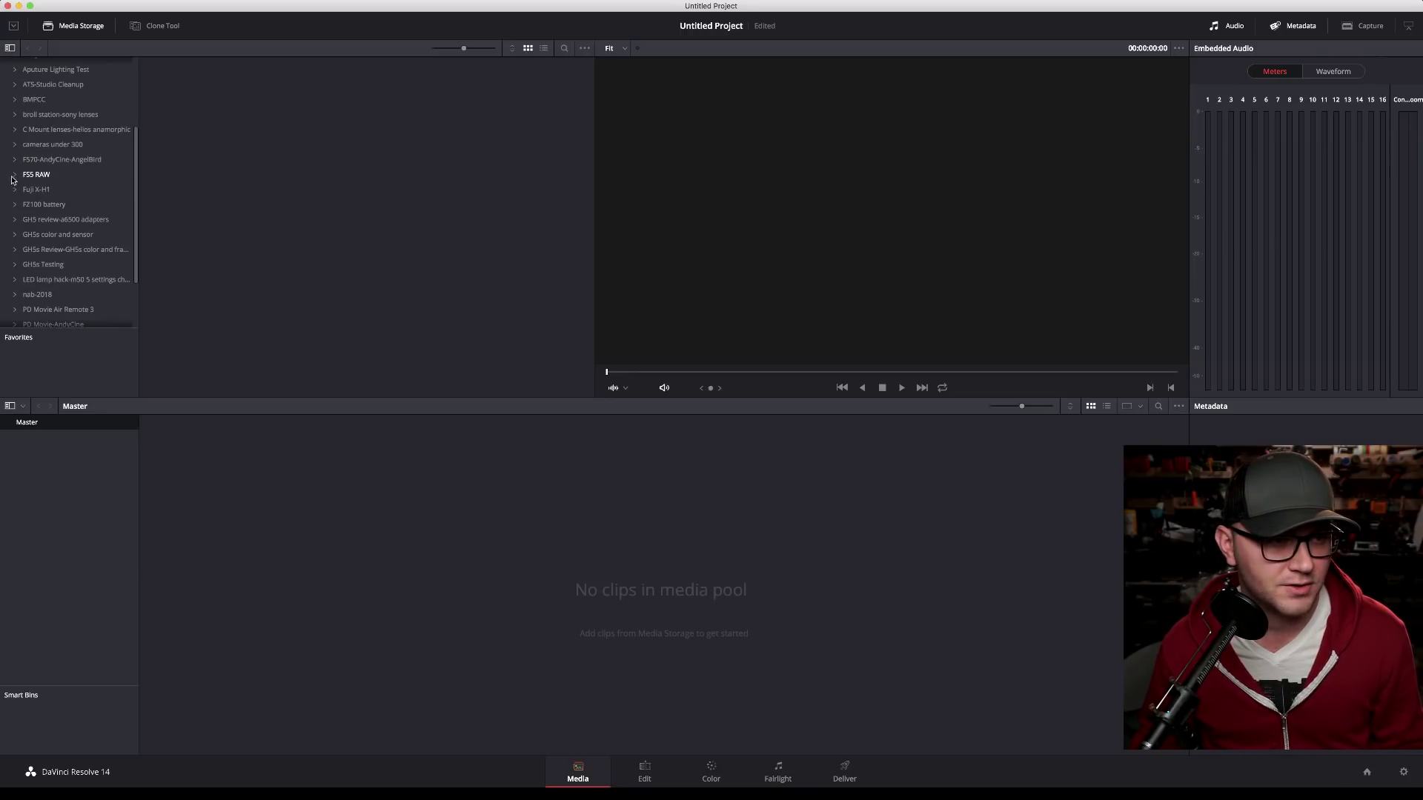
{"action": "left_click", "coordinate": [15, 100]}
{"action": "left_click", "coordinate": [63, 100]}
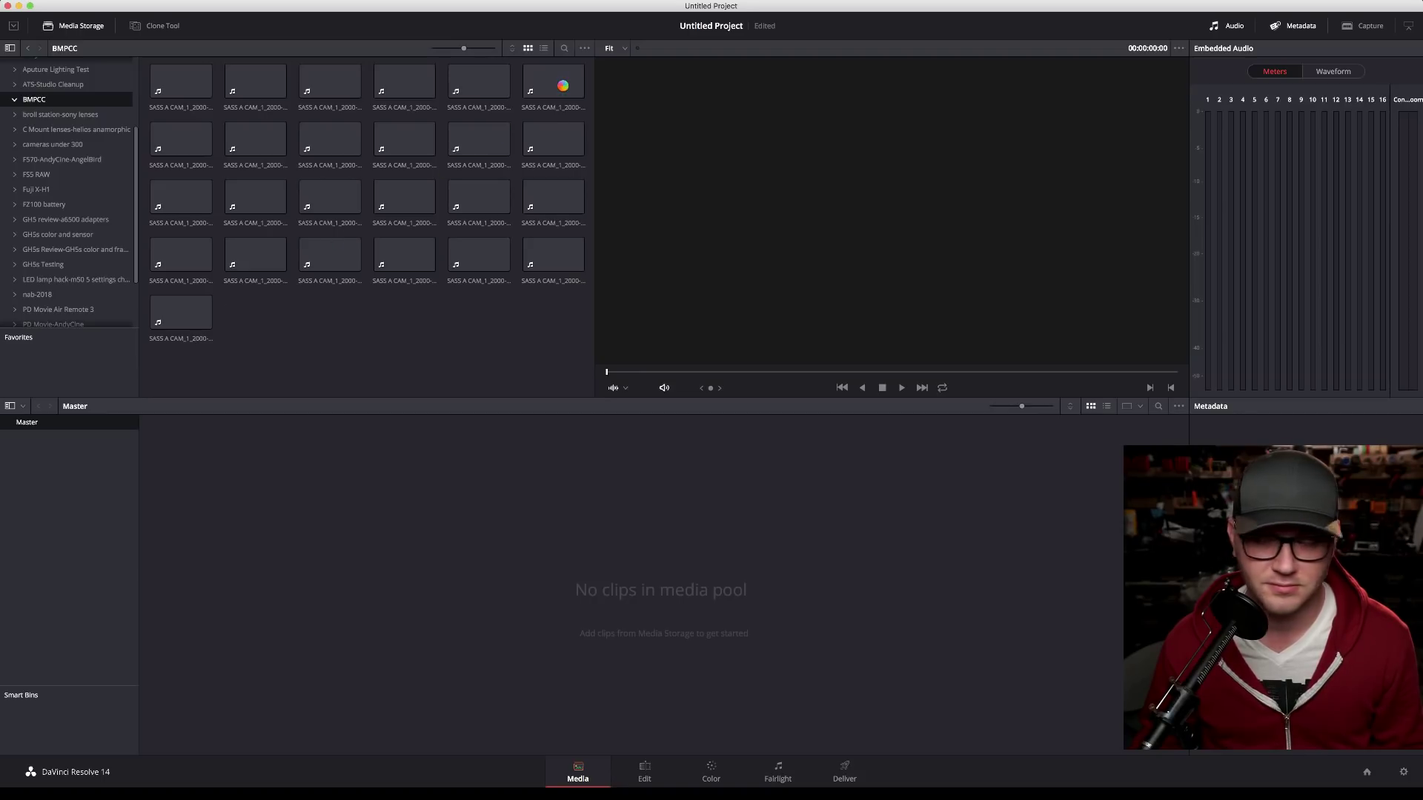
{"action": "left_click_drag", "start_coordinate": [558, 86], "coordinate": [635, 575]}
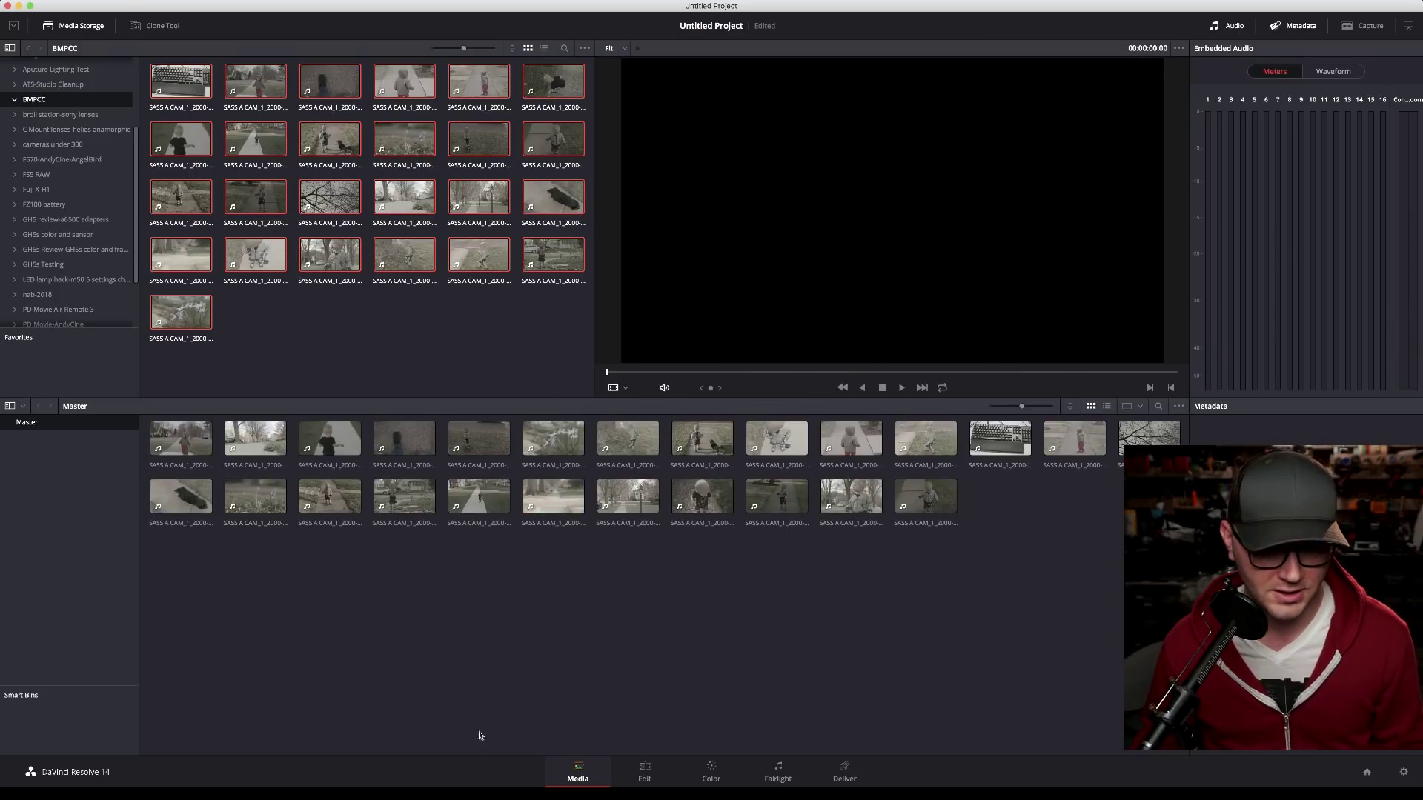
Step: Create a new timeline named Timeline 1 from all the imported BMPCC clips and scrub its playhead to 01:00:16:18
{"action": "left_click_drag", "start_coordinate": [165, 556], "coordinate": [1174, 440]}
{"action": "left_click", "coordinate": [645, 773]}
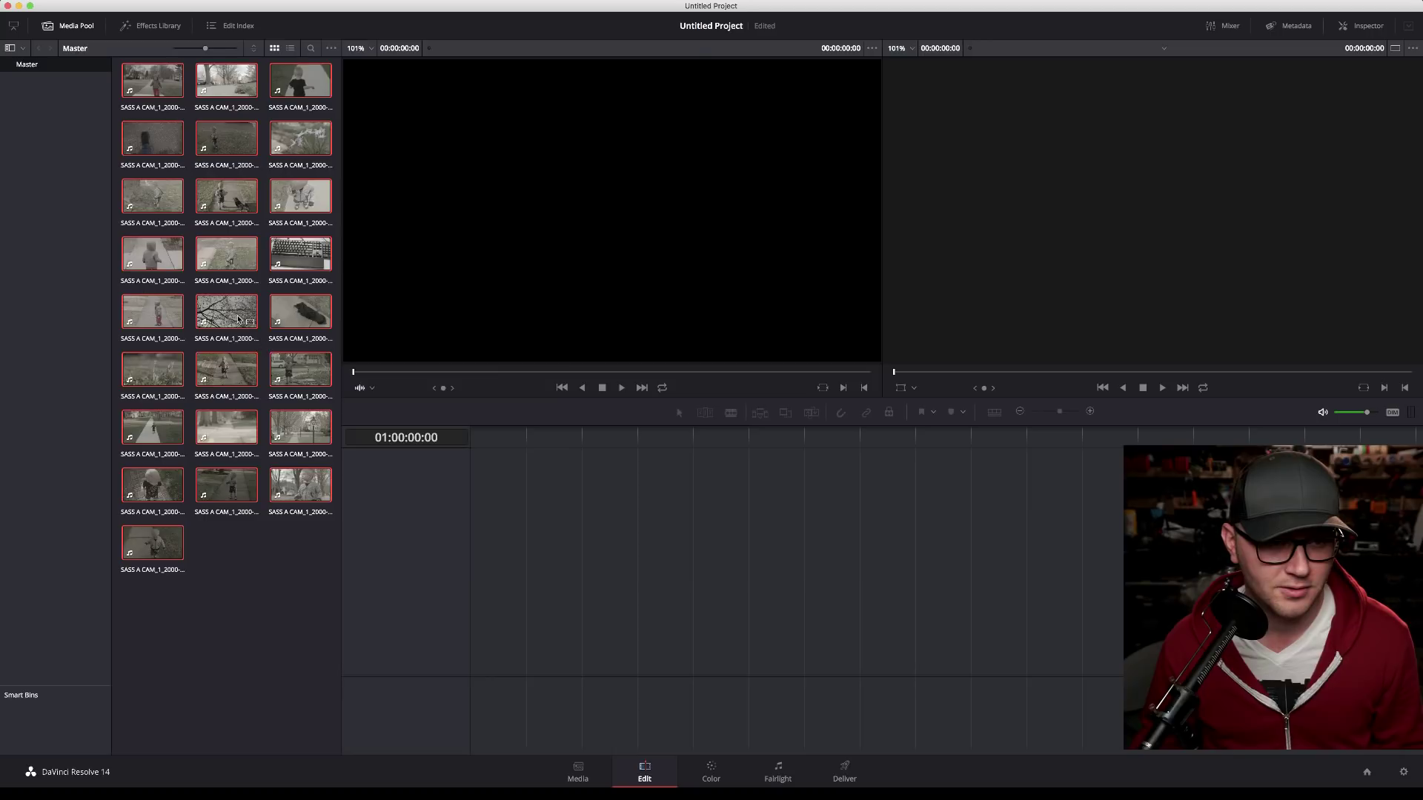
{"action": "right_click", "coordinate": [223, 332]}
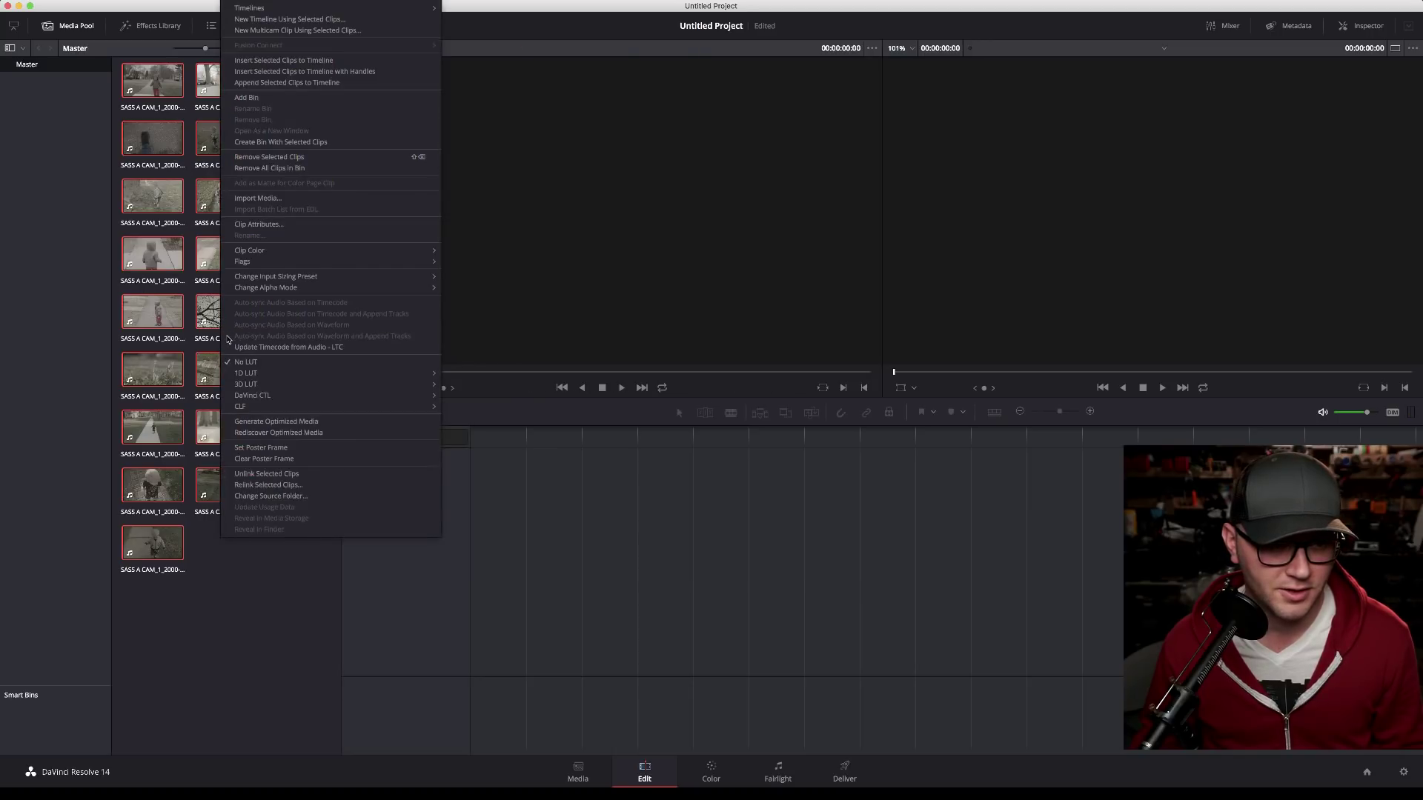
{"action": "left_click", "coordinate": [267, 20]}
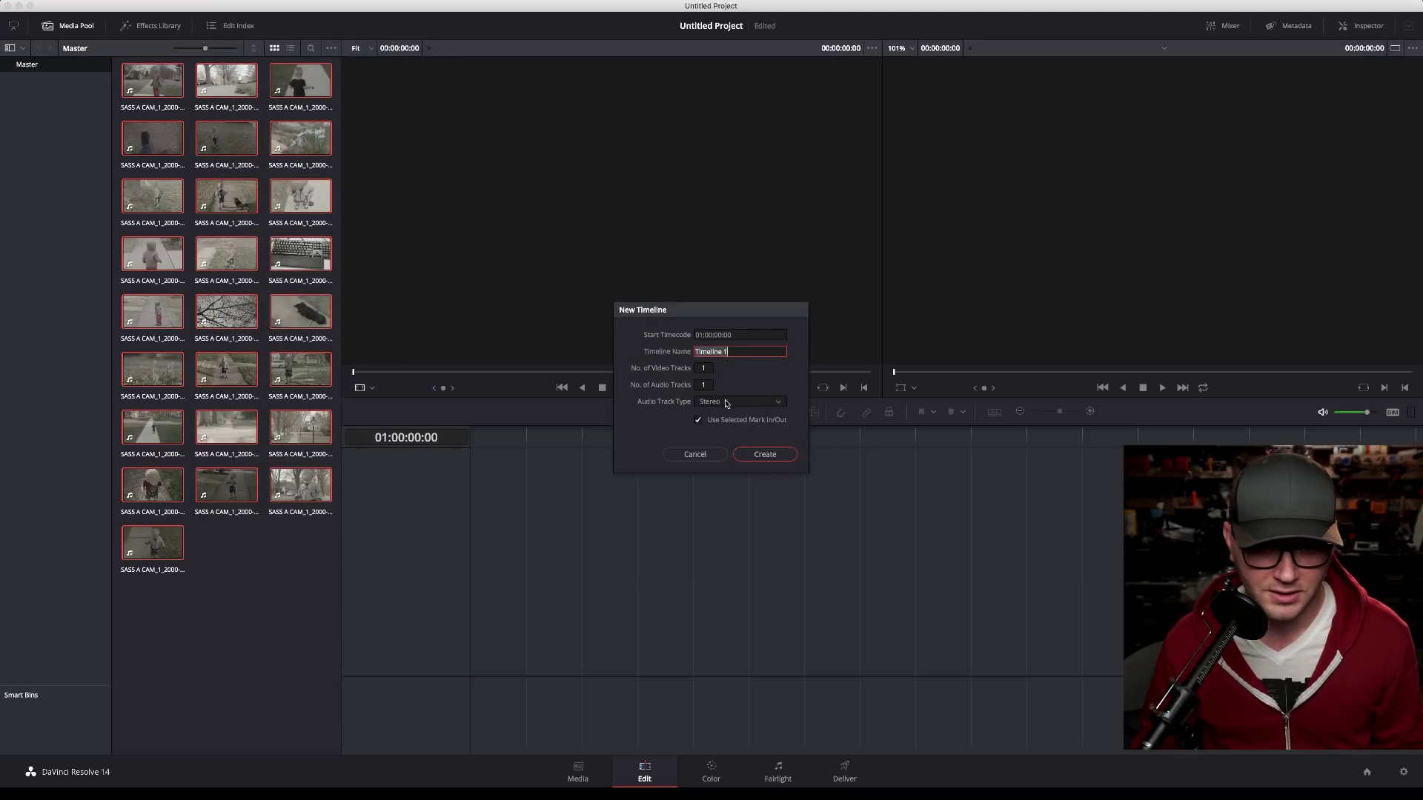
{"action": "left_click", "coordinate": [763, 454]}
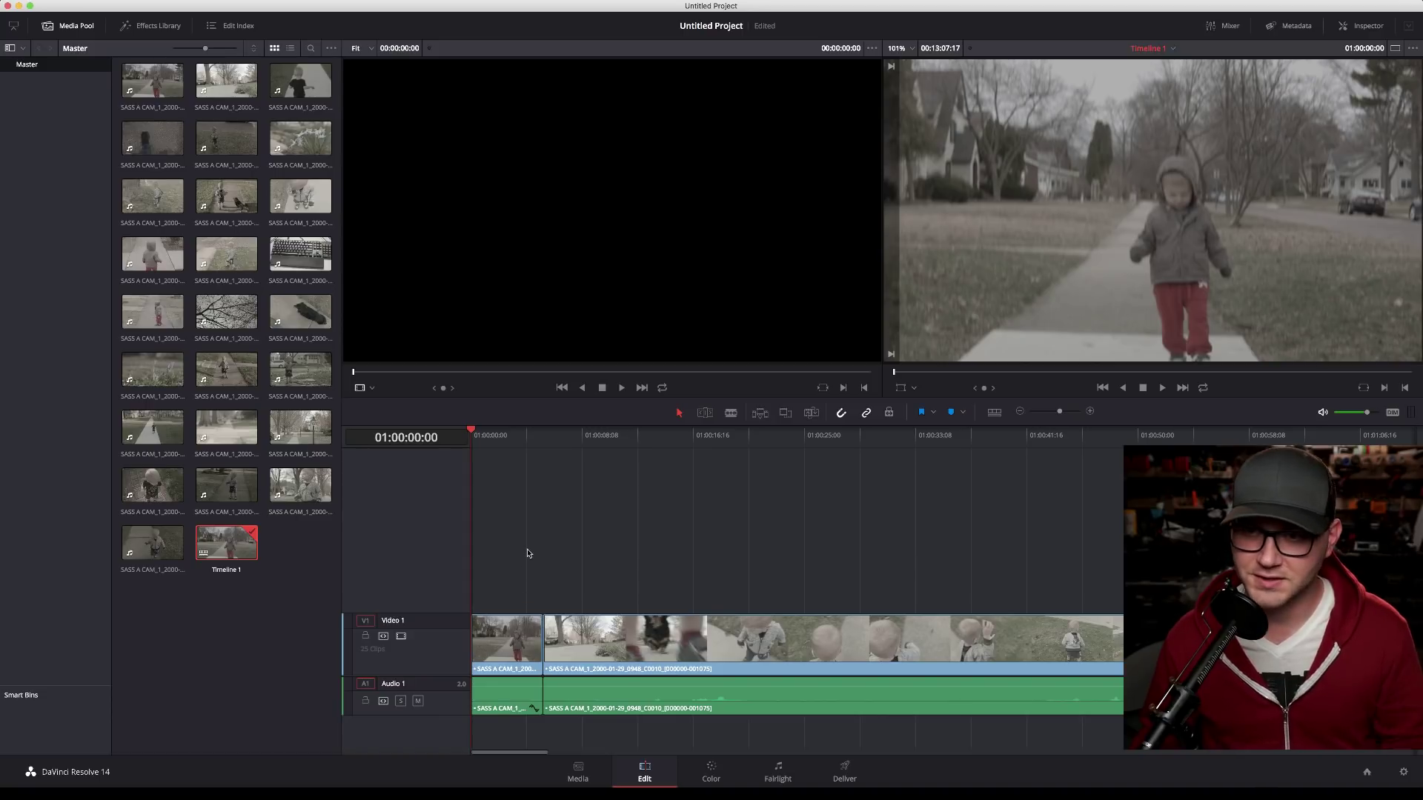
{"action": "left_click", "coordinate": [513, 435]}
{"action": "left_click_drag", "start_coordinate": [563, 435], "coordinate": [695, 458]}
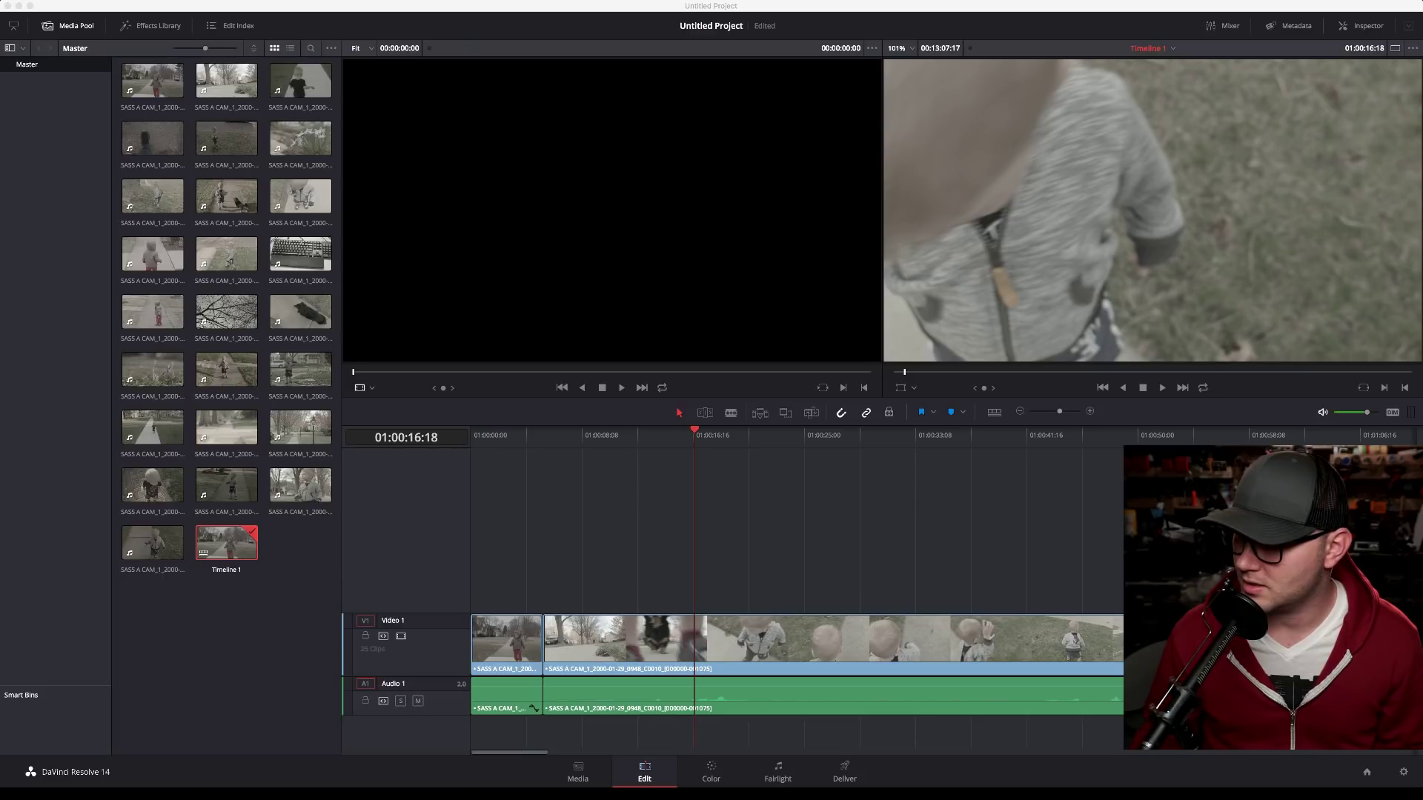
Step: Import the P1001026 media file into the Master bin and select it in the media pool
{"action": "left_click_drag", "start_coordinate": [1422, 415], "coordinate": [879, 529]}
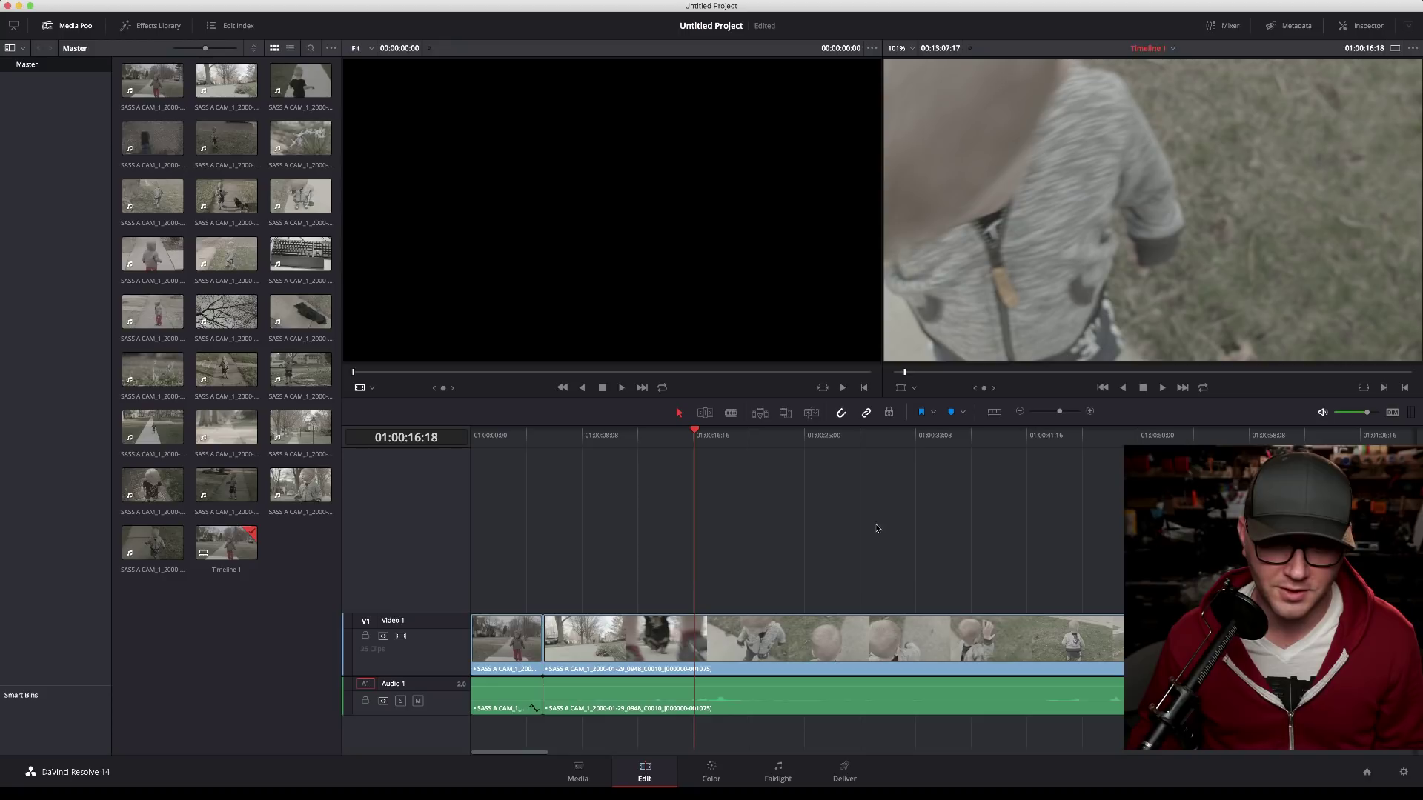
{"action": "left_click", "coordinate": [129, 4]}
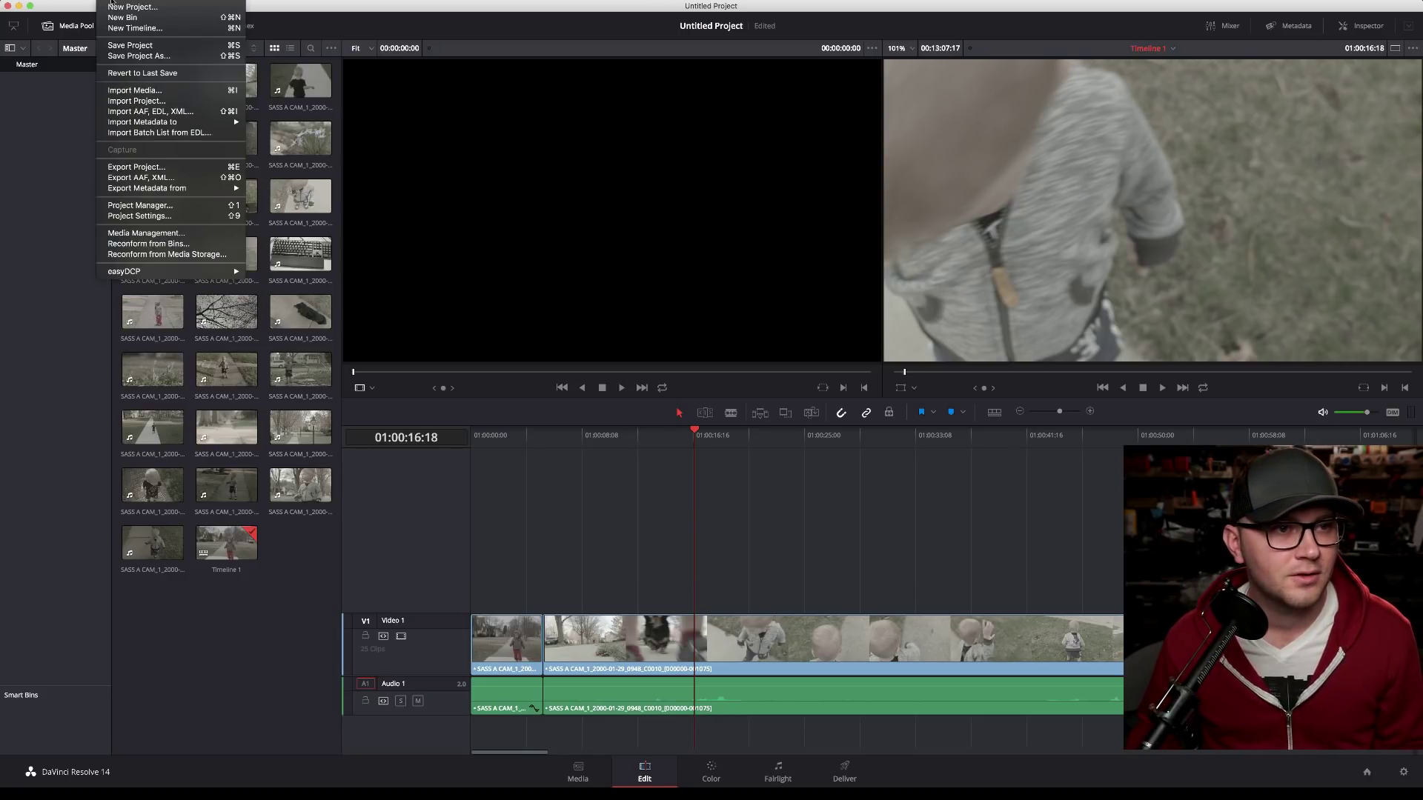
{"action": "left_click", "coordinate": [132, 91]}
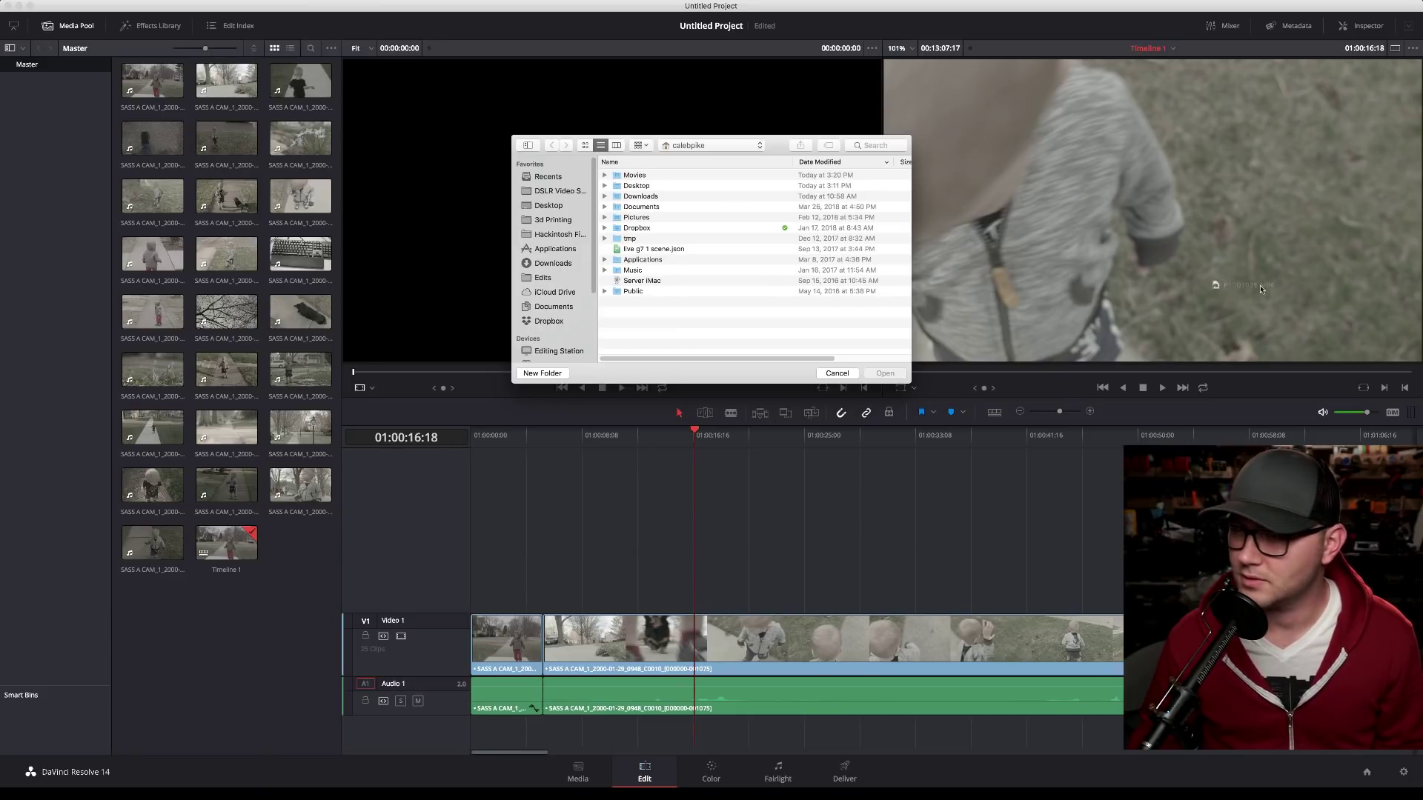
{"action": "double_click", "coordinate": [780, 270]}
{"action": "left_click", "coordinate": [885, 373]}
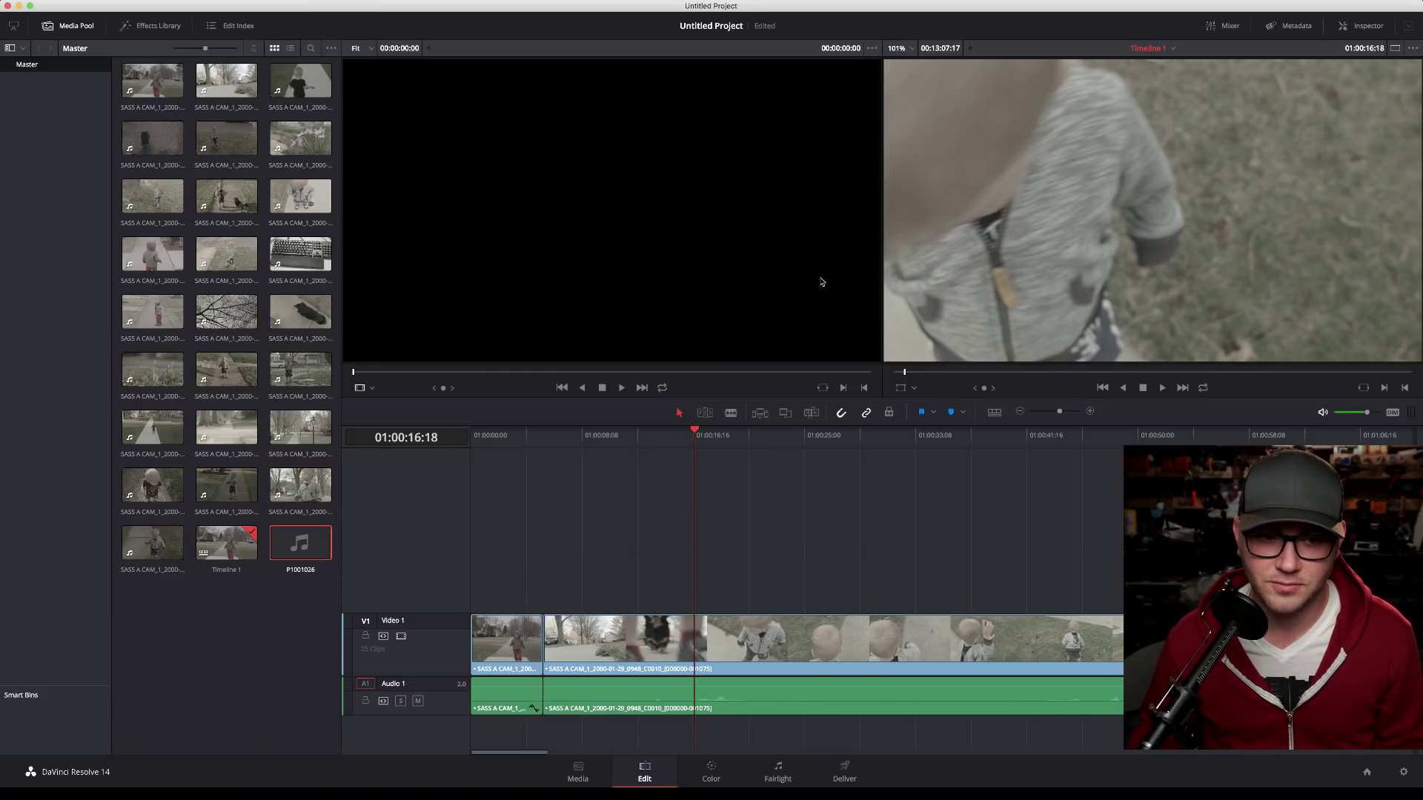
{"action": "left_click", "coordinate": [296, 546]}
{"action": "left_click", "coordinate": [293, 578]}
{"action": "left_click", "coordinate": [289, 572]}
{"action": "left_click", "coordinate": [289, 556]}
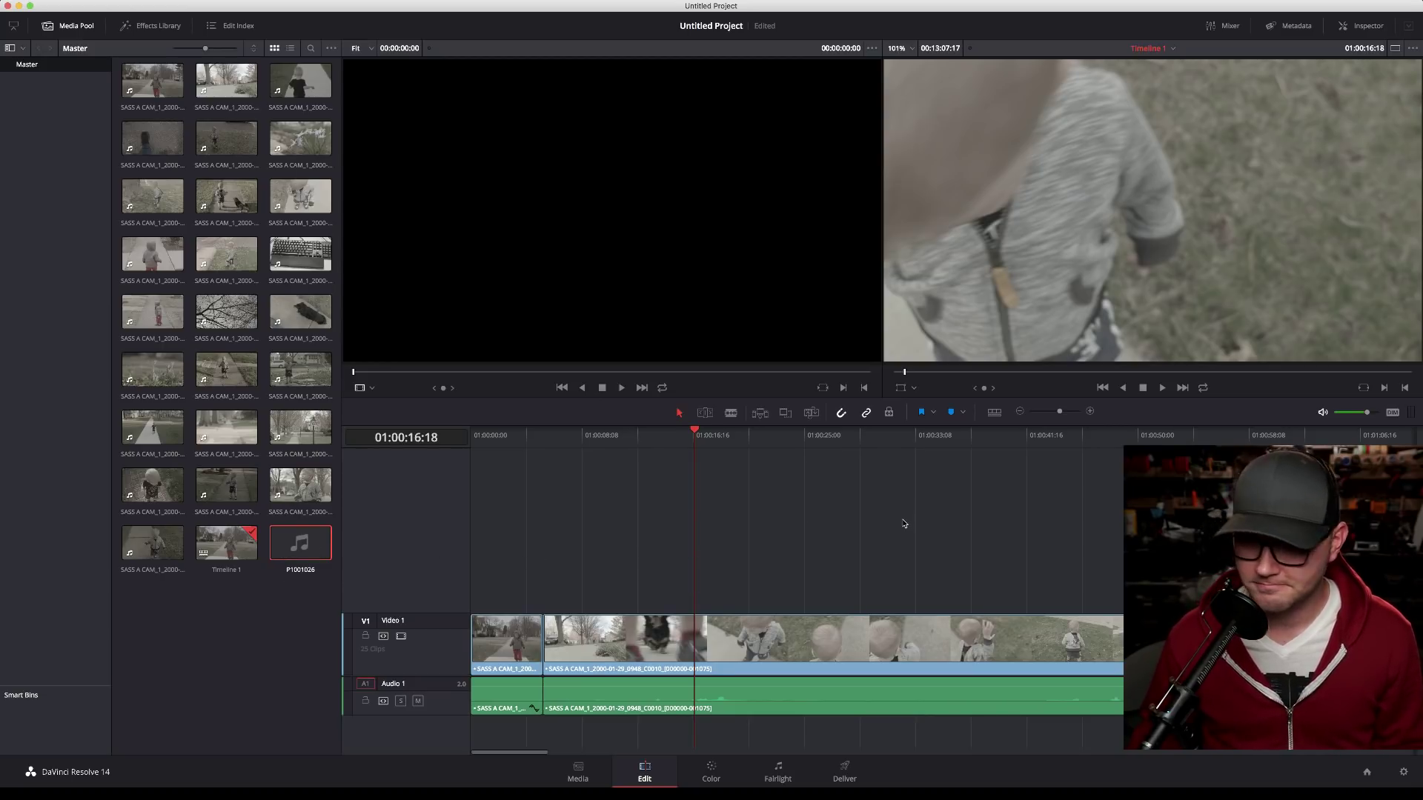
Step: Examine the clips along the whole length of Timeline 1, bringing the playhead to 01:10:50:12
{"action": "scroll", "coordinate": [888, 520], "scroll_direction": "right", "scroll_amount": 4}
{"action": "scroll", "coordinate": [888, 520], "scroll_direction": "left", "scroll_amount": 4}
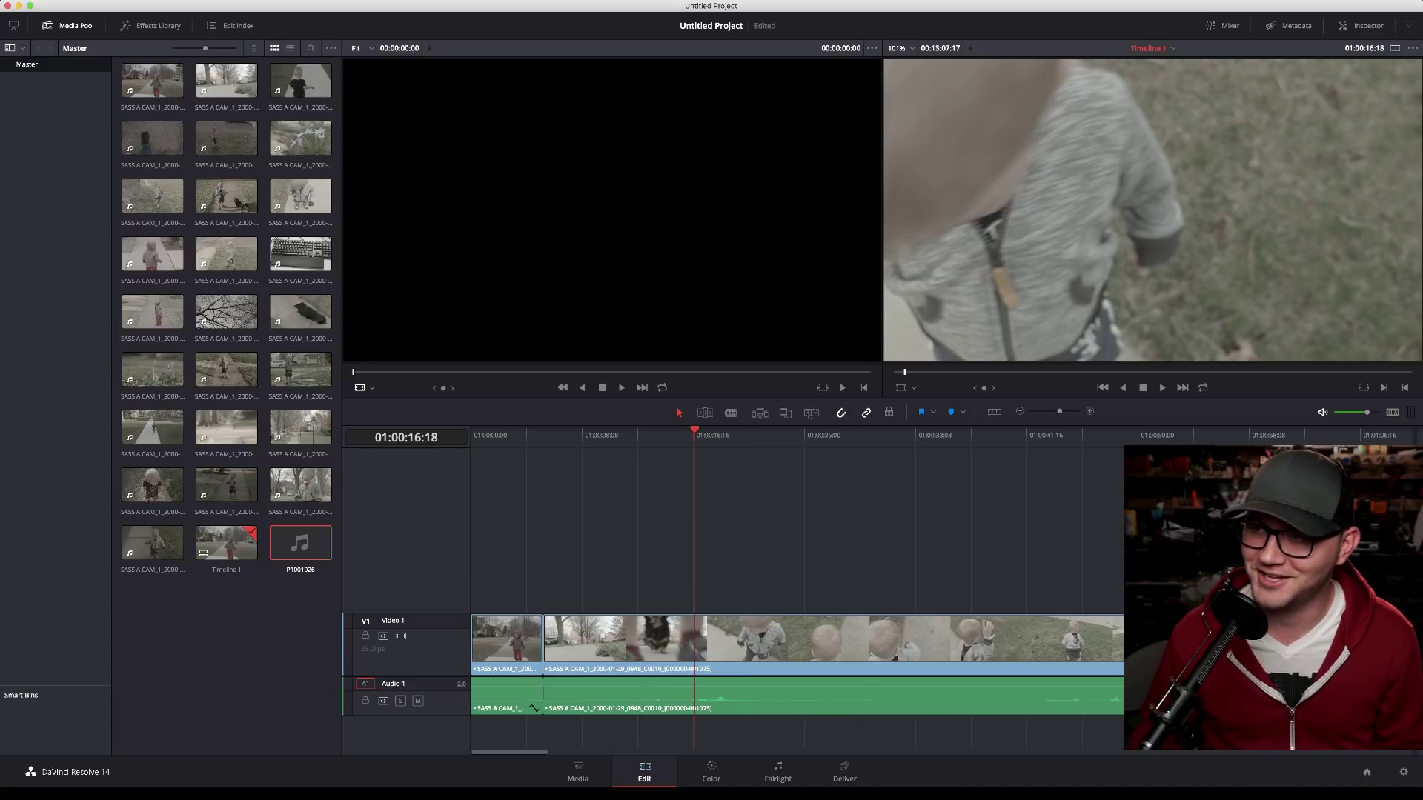
{"action": "left_click_drag", "start_coordinate": [936, 441], "coordinate": [1121, 467]}
{"action": "scroll", "coordinate": [889, 519], "scroll_direction": "right", "scroll_amount": 4}
{"action": "scroll", "coordinate": [891, 521], "scroll_direction": "right", "scroll_amount": 4}
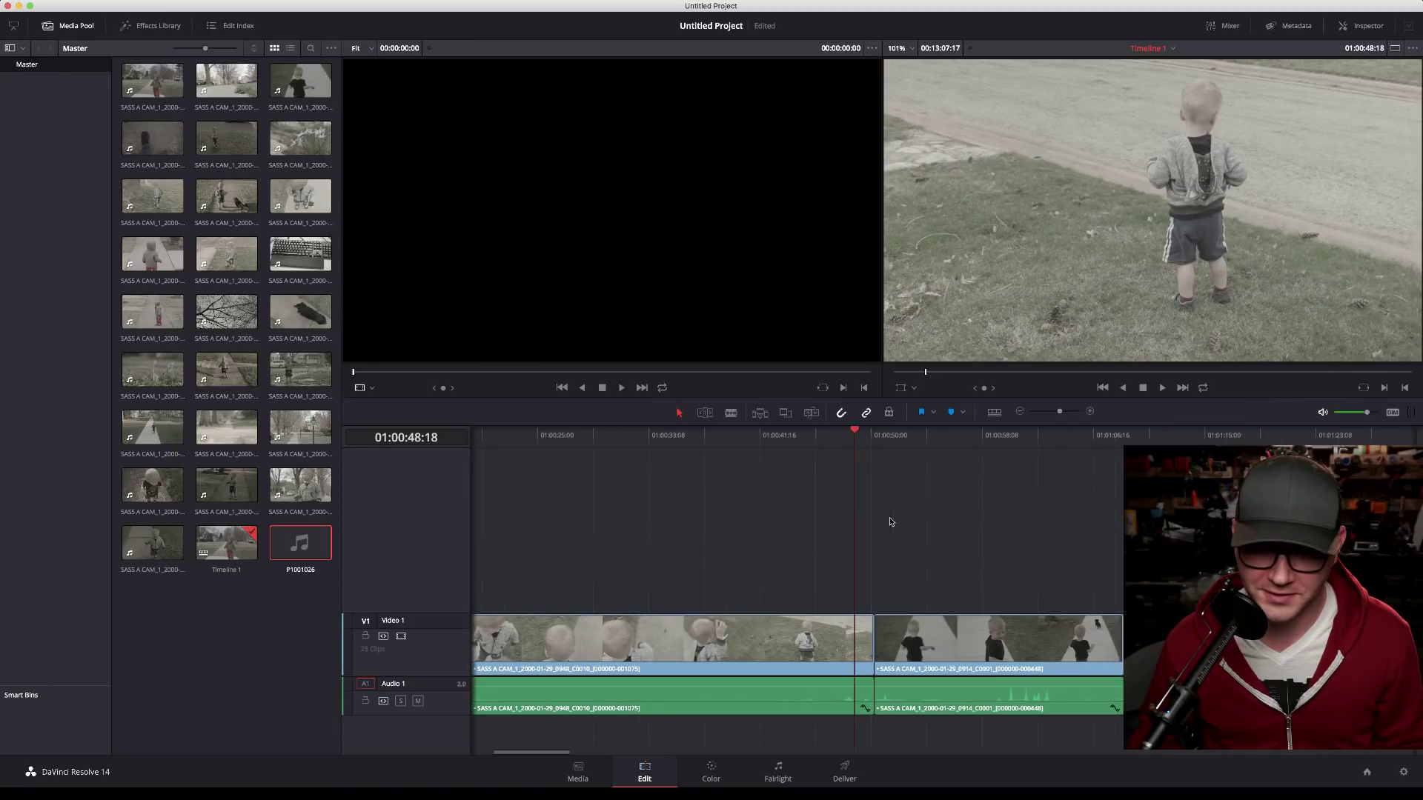
{"action": "scroll", "coordinate": [891, 522], "scroll_direction": "right", "scroll_amount": 3}
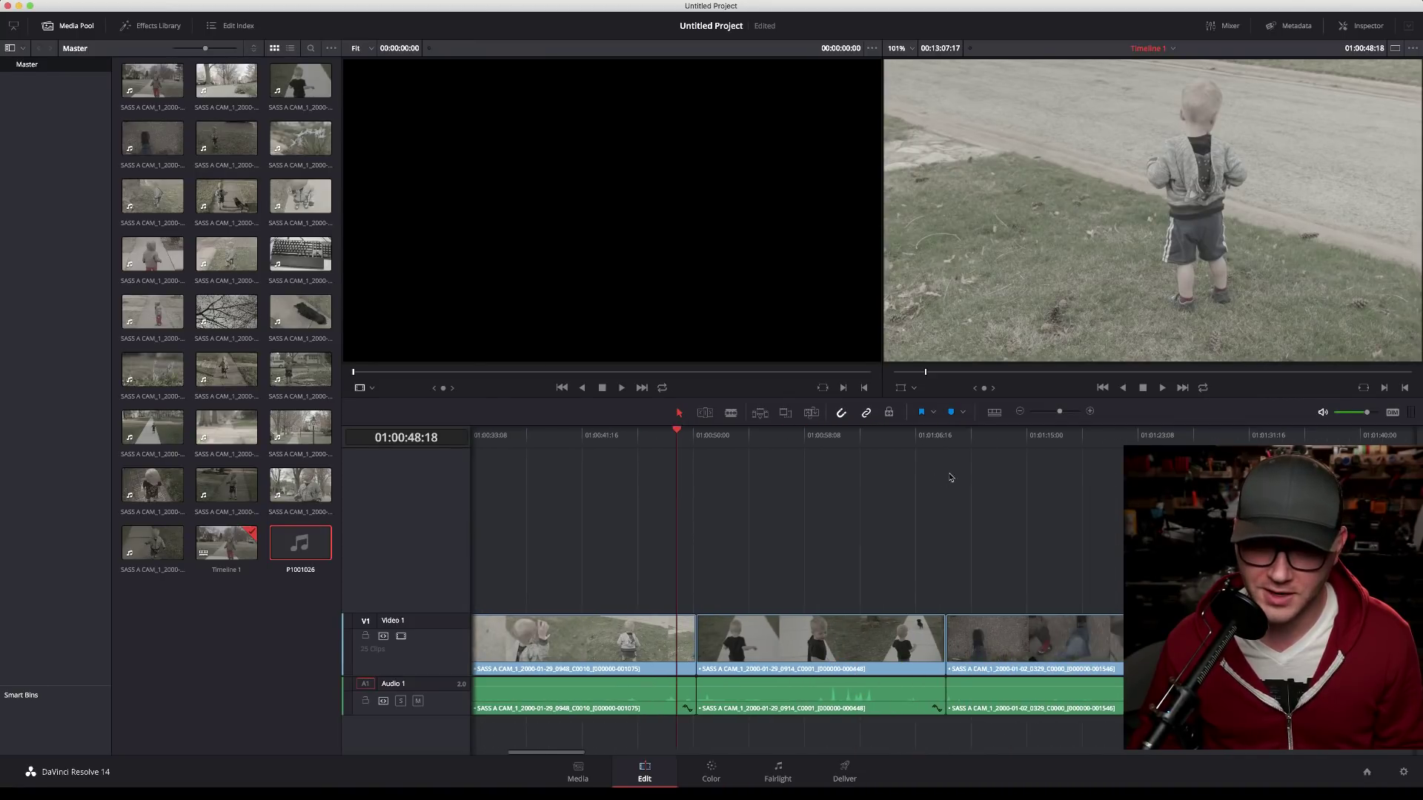
{"action": "left_click", "coordinate": [956, 447]}
{"action": "scroll", "coordinate": [957, 448], "scroll_direction": "right", "scroll_amount": 5}
{"action": "scroll", "coordinate": [957, 449], "scroll_direction": "right", "scroll_amount": 3}
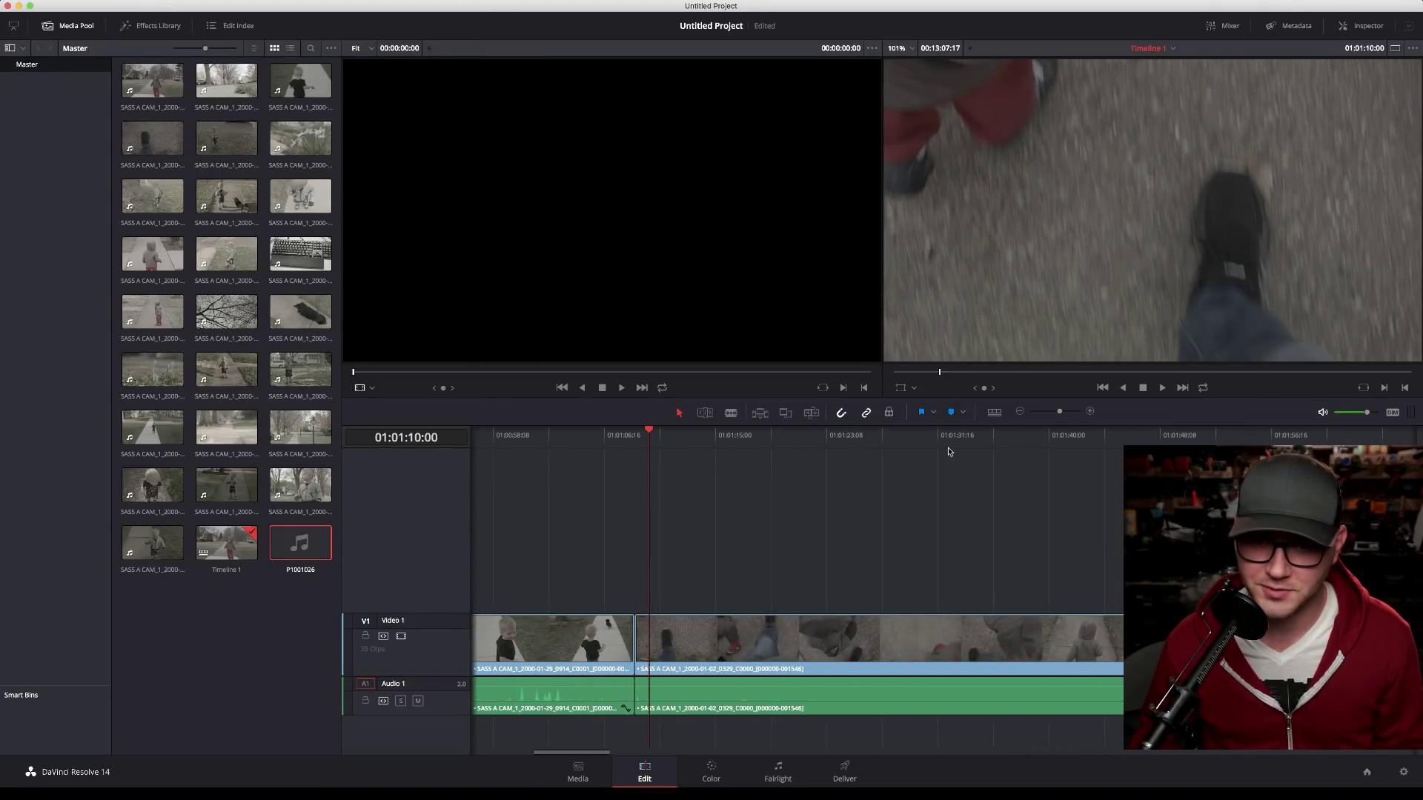
{"action": "key", "text": "shift+z"}
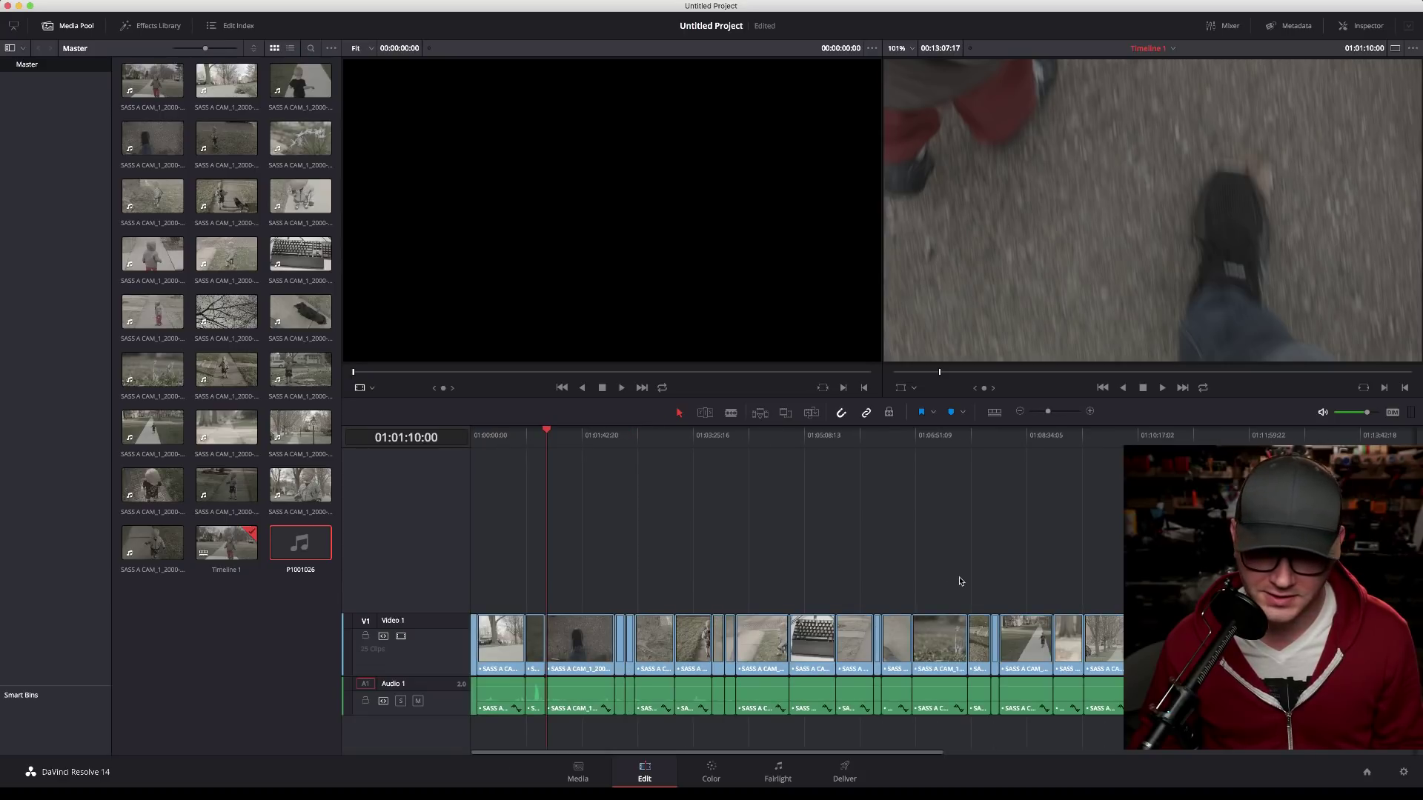
{"action": "left_click_drag", "start_coordinate": [1155, 436], "coordinate": [1176, 436]}
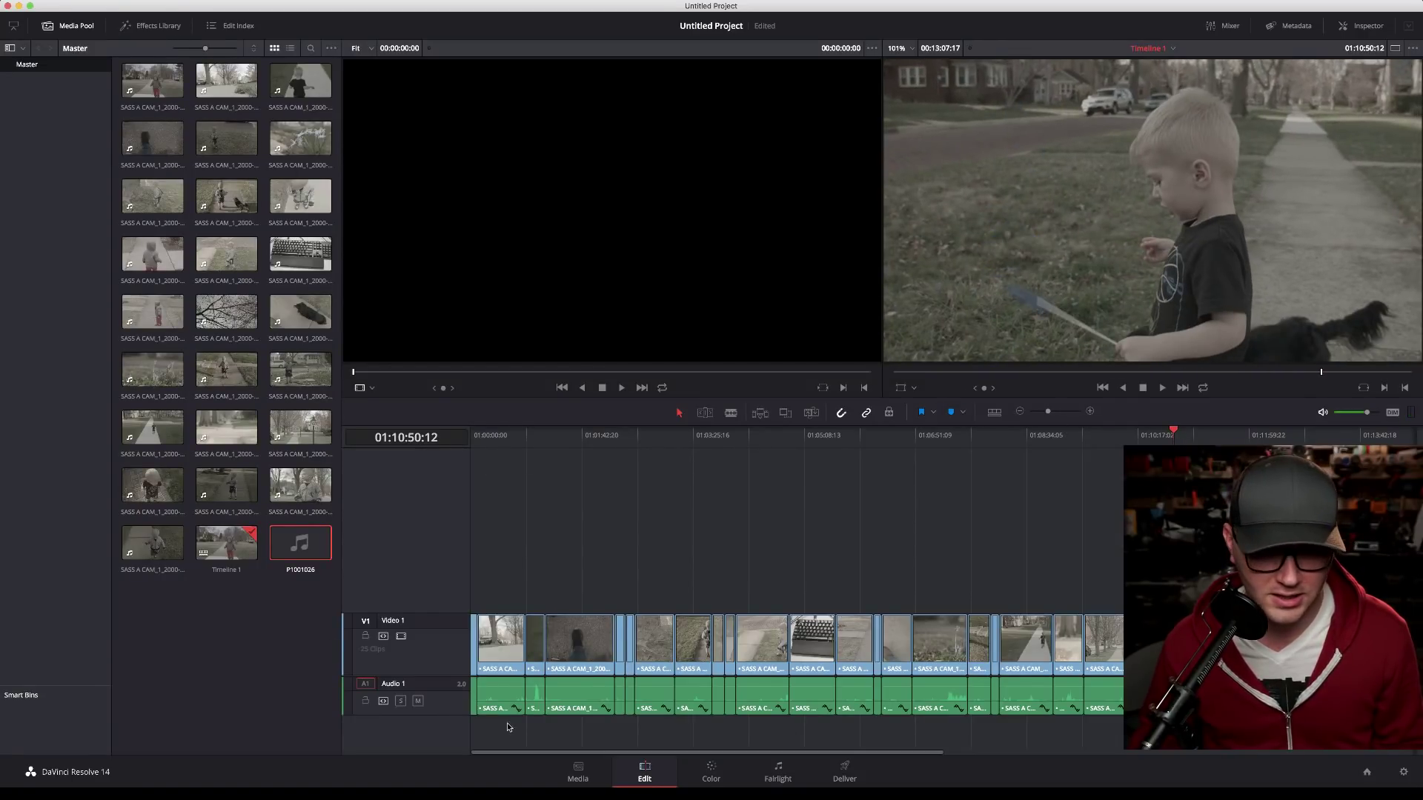
Step: Inspect the P1001026 clip and its available clip options on the Media page
{"action": "left_click", "coordinate": [694, 776]}
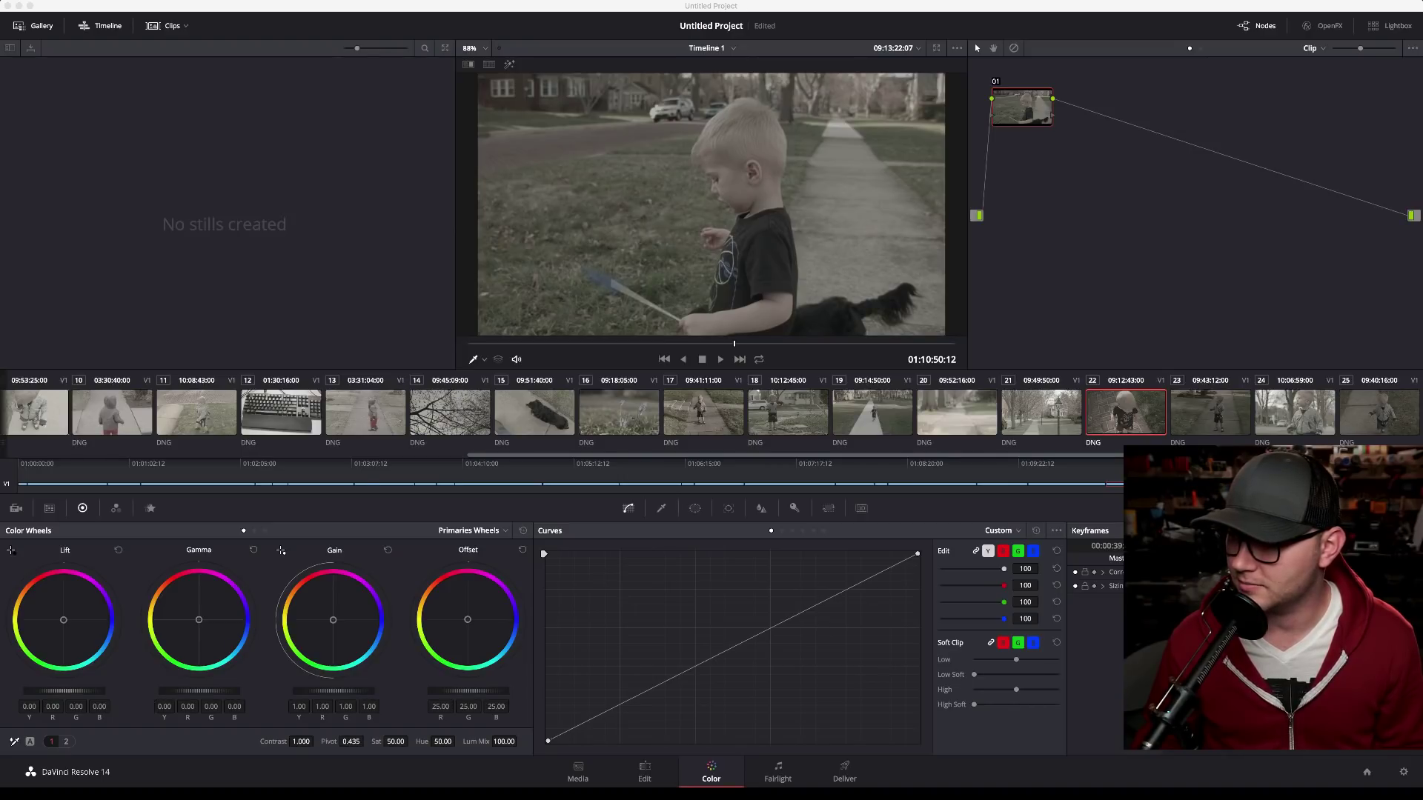
{"action": "left_click", "coordinate": [575, 773]}
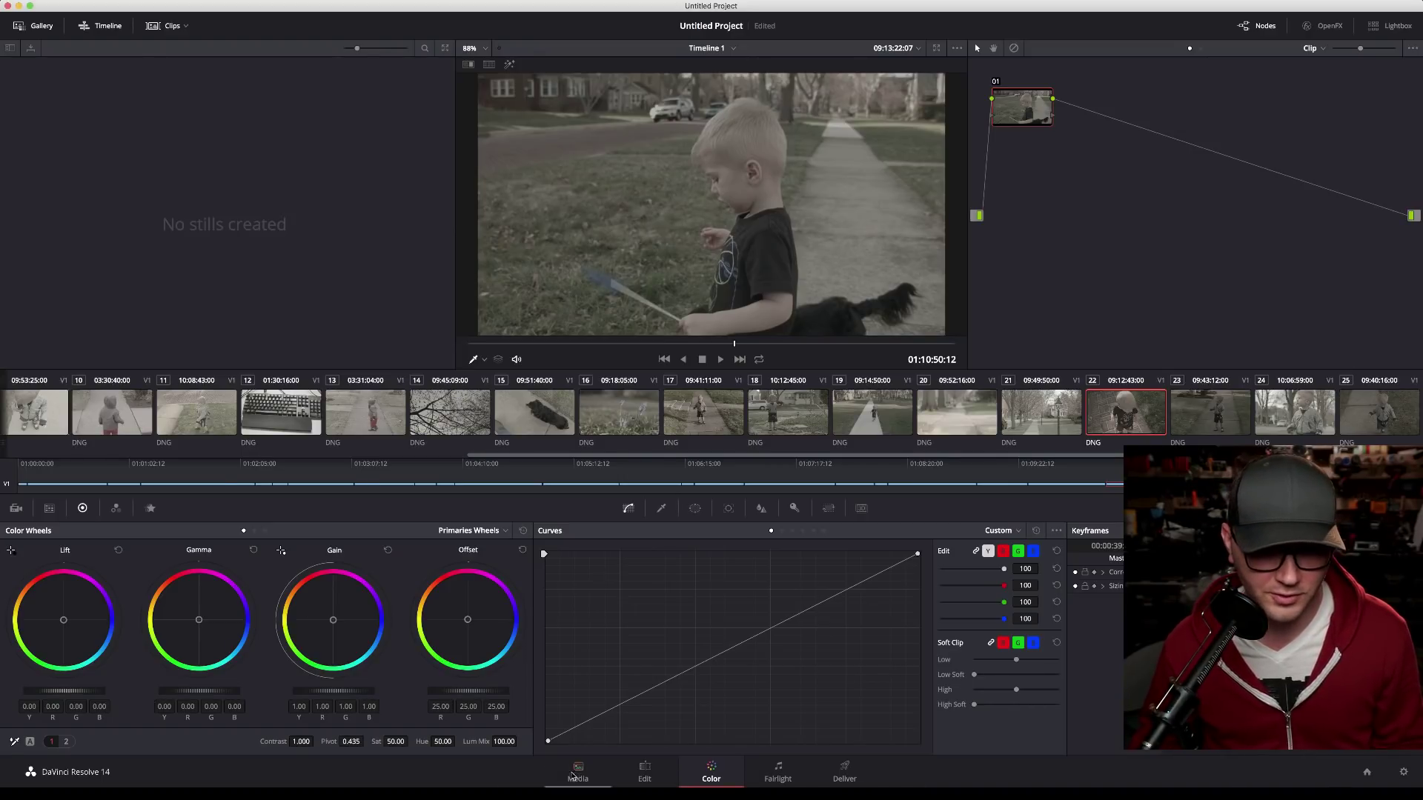
{"action": "right_click", "coordinate": [1075, 498]}
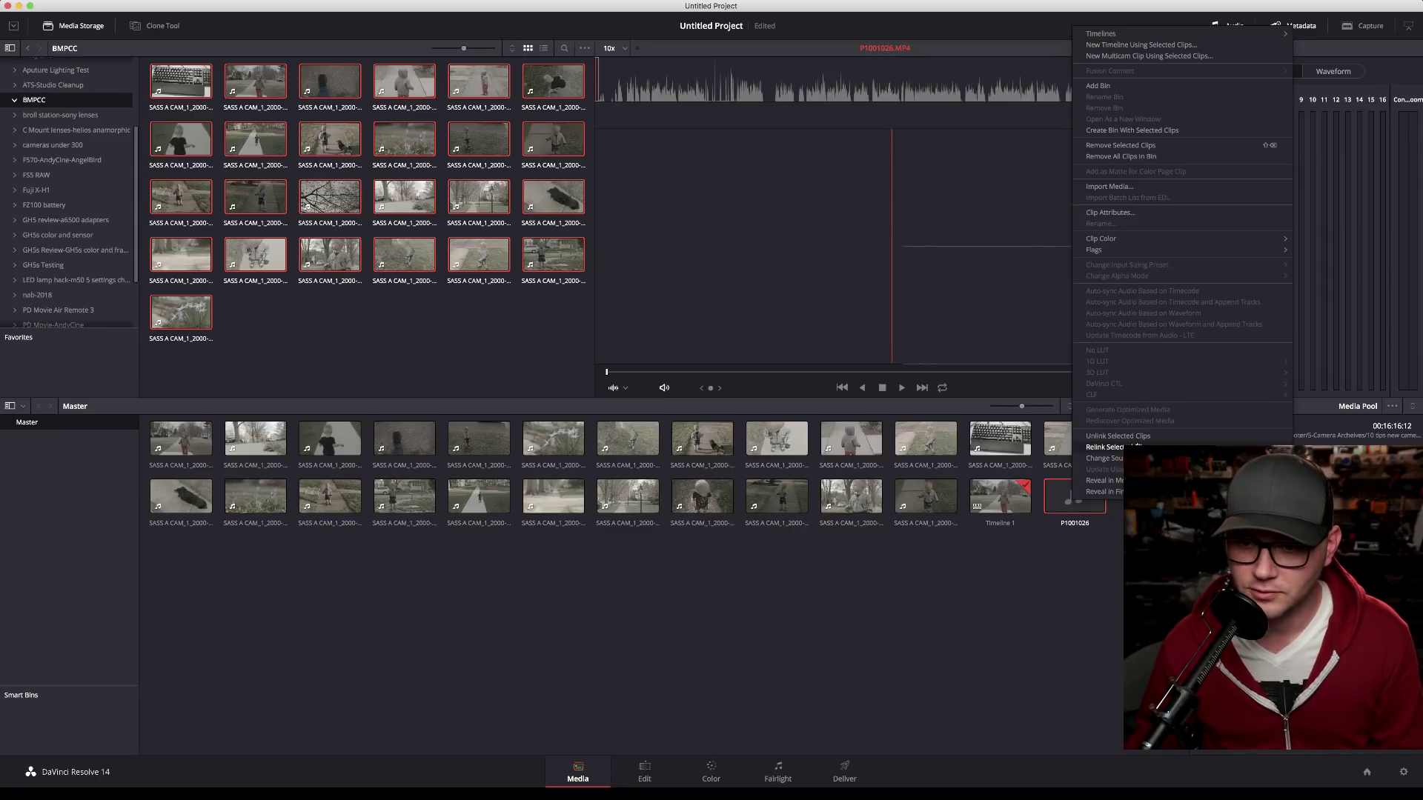
{"action": "left_click", "coordinate": [1097, 582]}
{"action": "left_click", "coordinate": [1075, 496]}
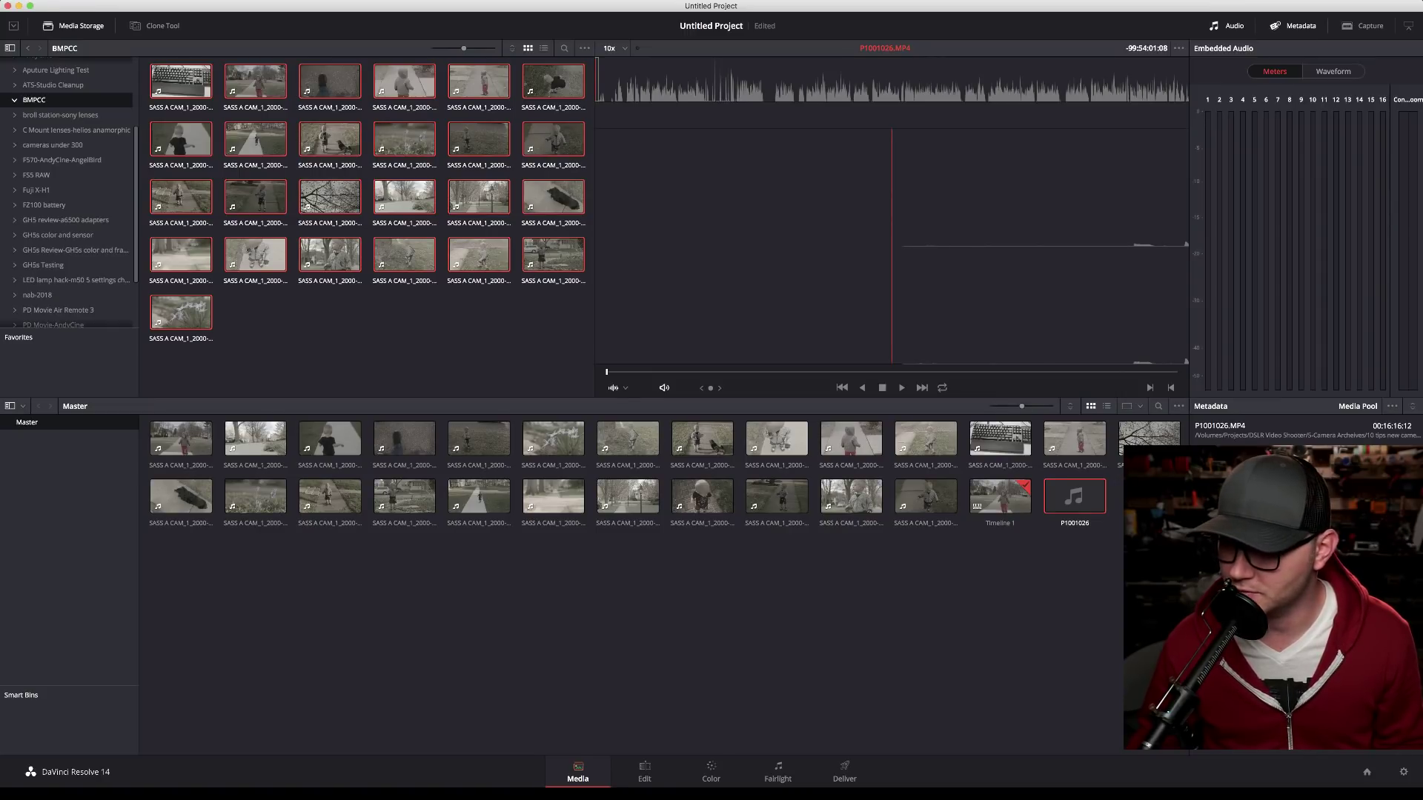
{"action": "key", "text": "super+Tab"}
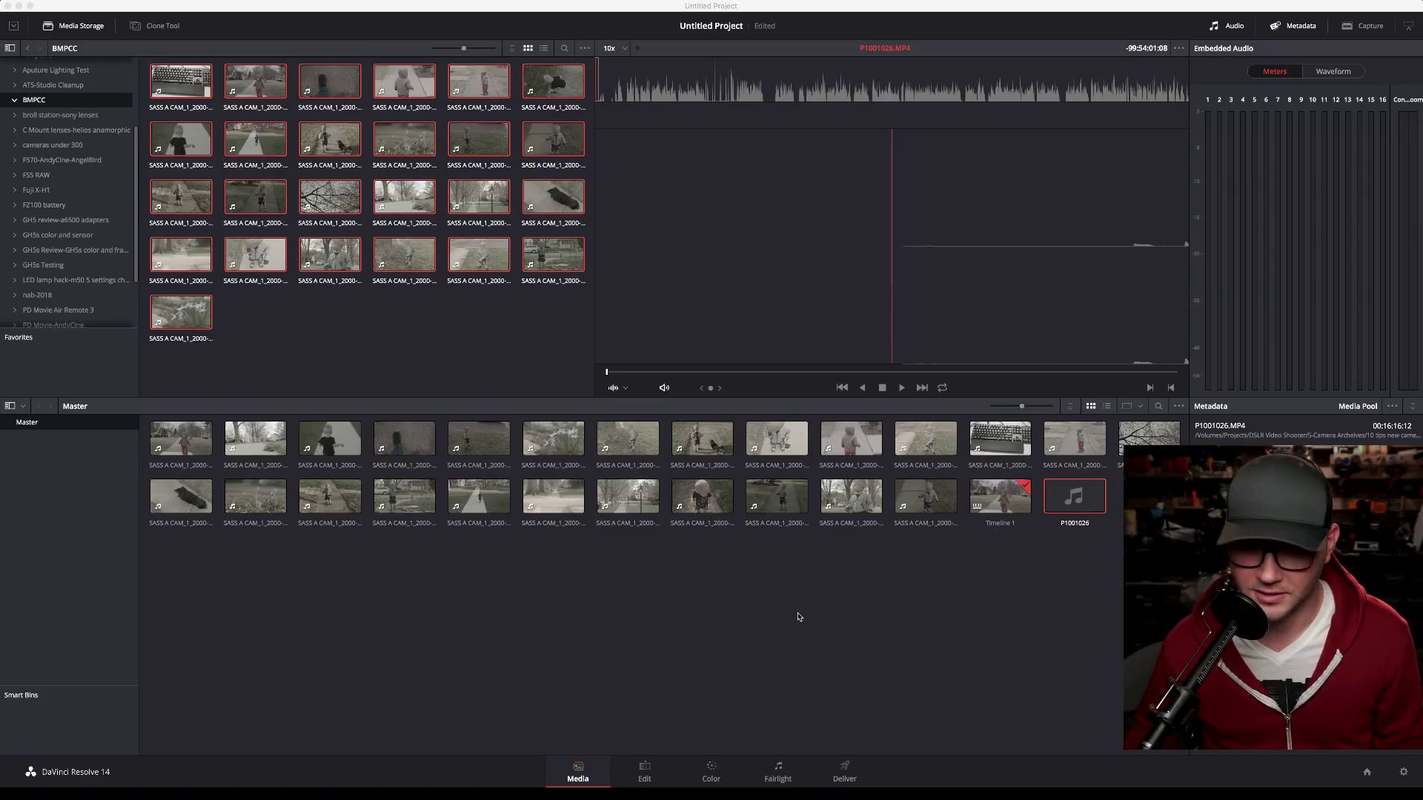
Step: Look through the timeline's clips on the Color page and select clip 06, the close-up of pale flowers
{"action": "left_click", "coordinate": [708, 772]}
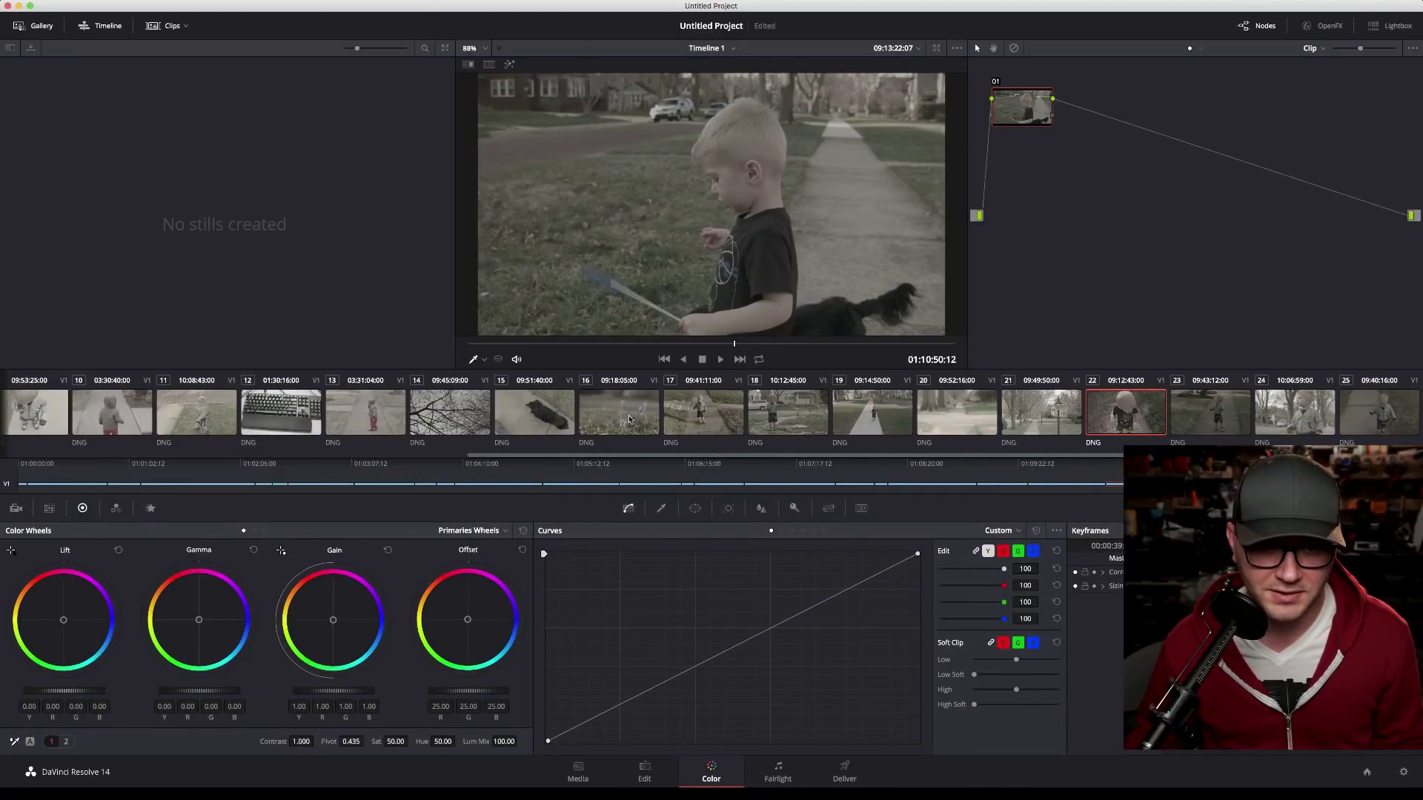
{"action": "left_click_drag", "start_coordinate": [734, 343], "coordinate": [846, 344]}
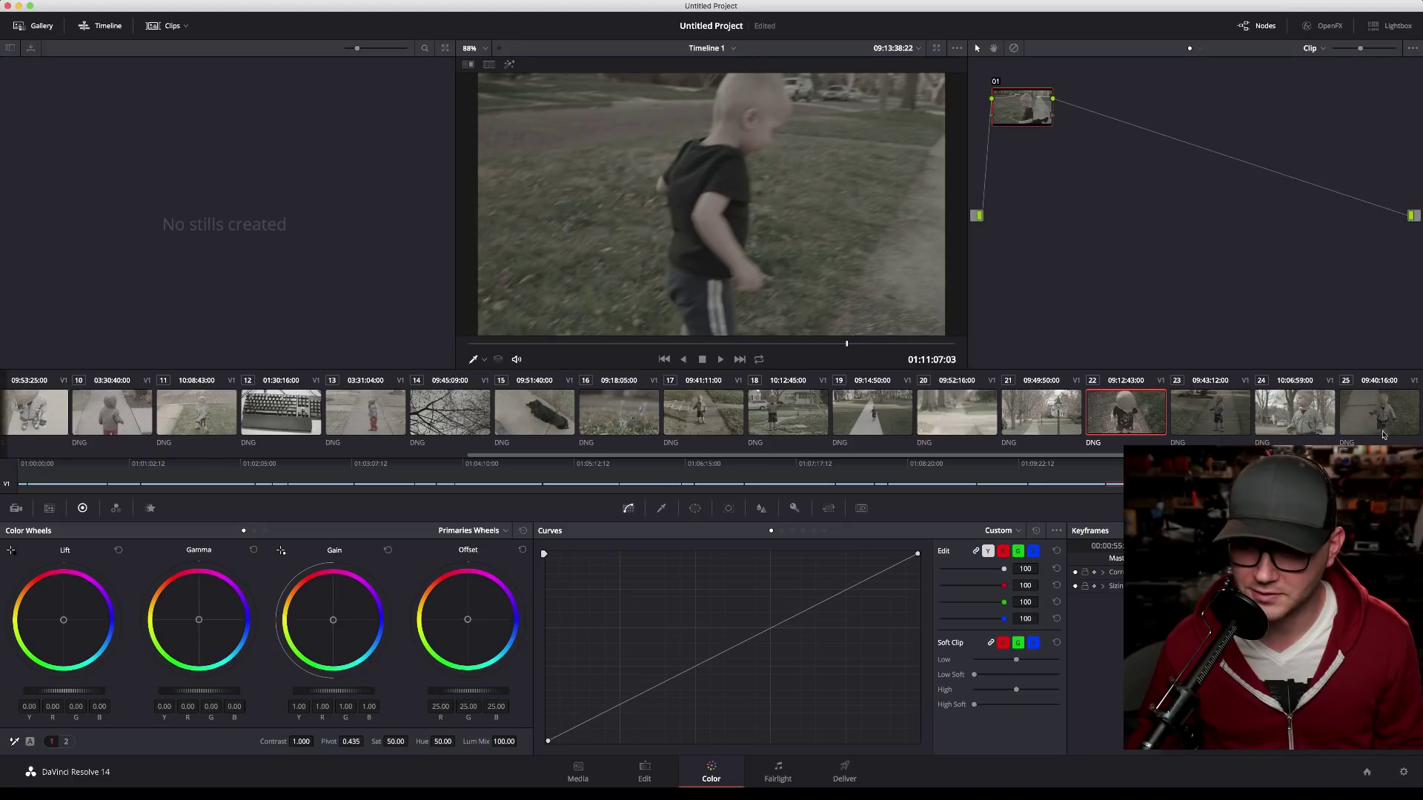
{"action": "left_click", "coordinate": [616, 419]}
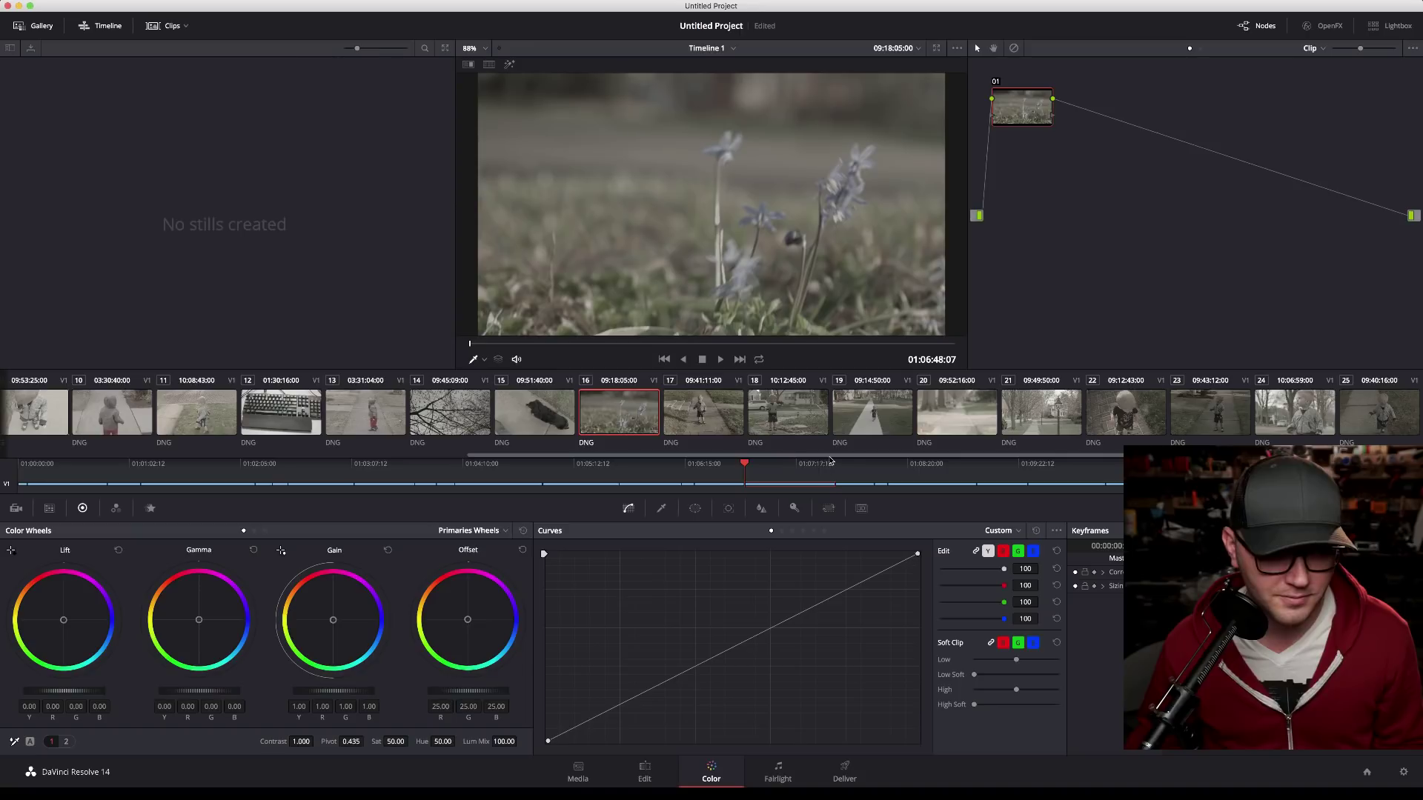
{"action": "left_click_drag", "start_coordinate": [948, 455], "coordinate": [360, 458]}
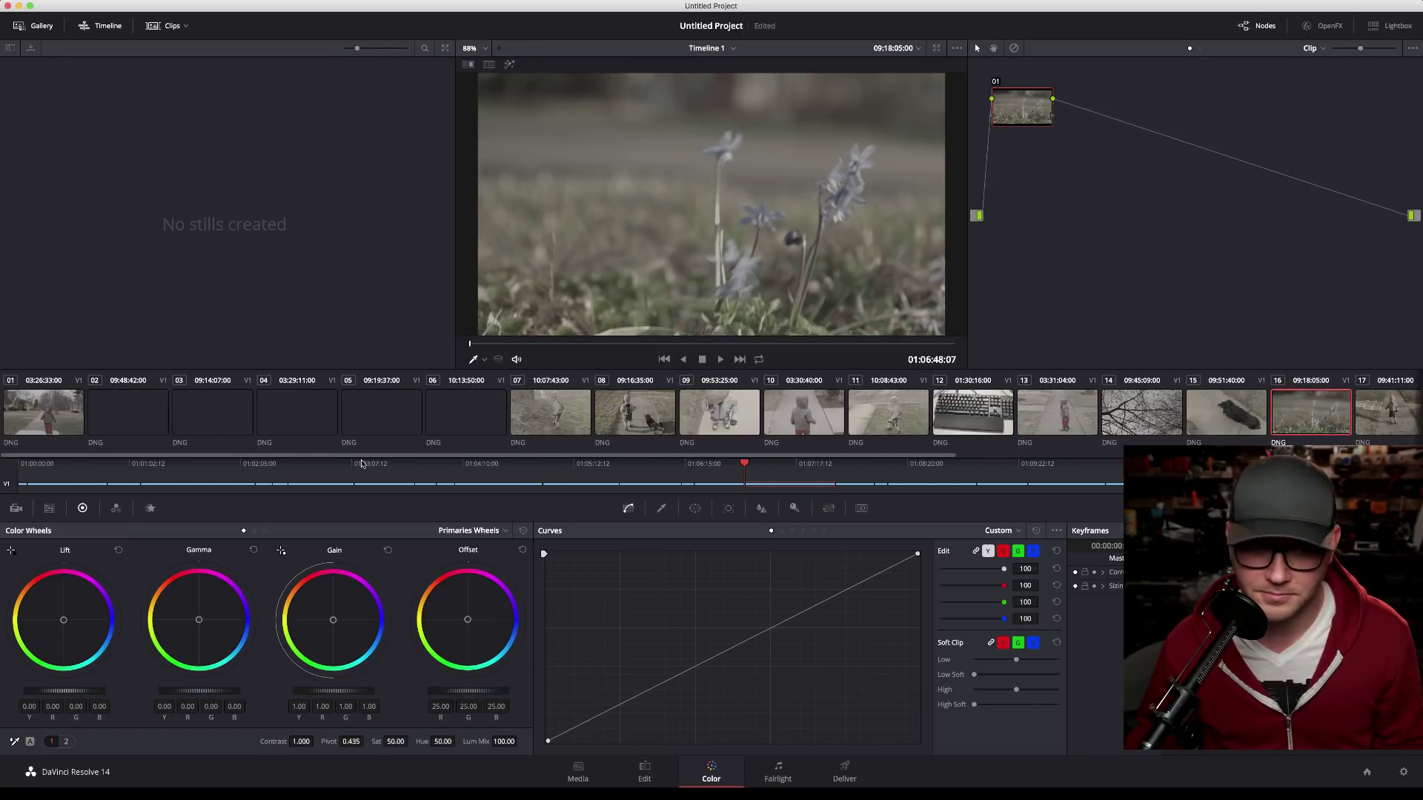
{"action": "left_click", "coordinate": [463, 417]}
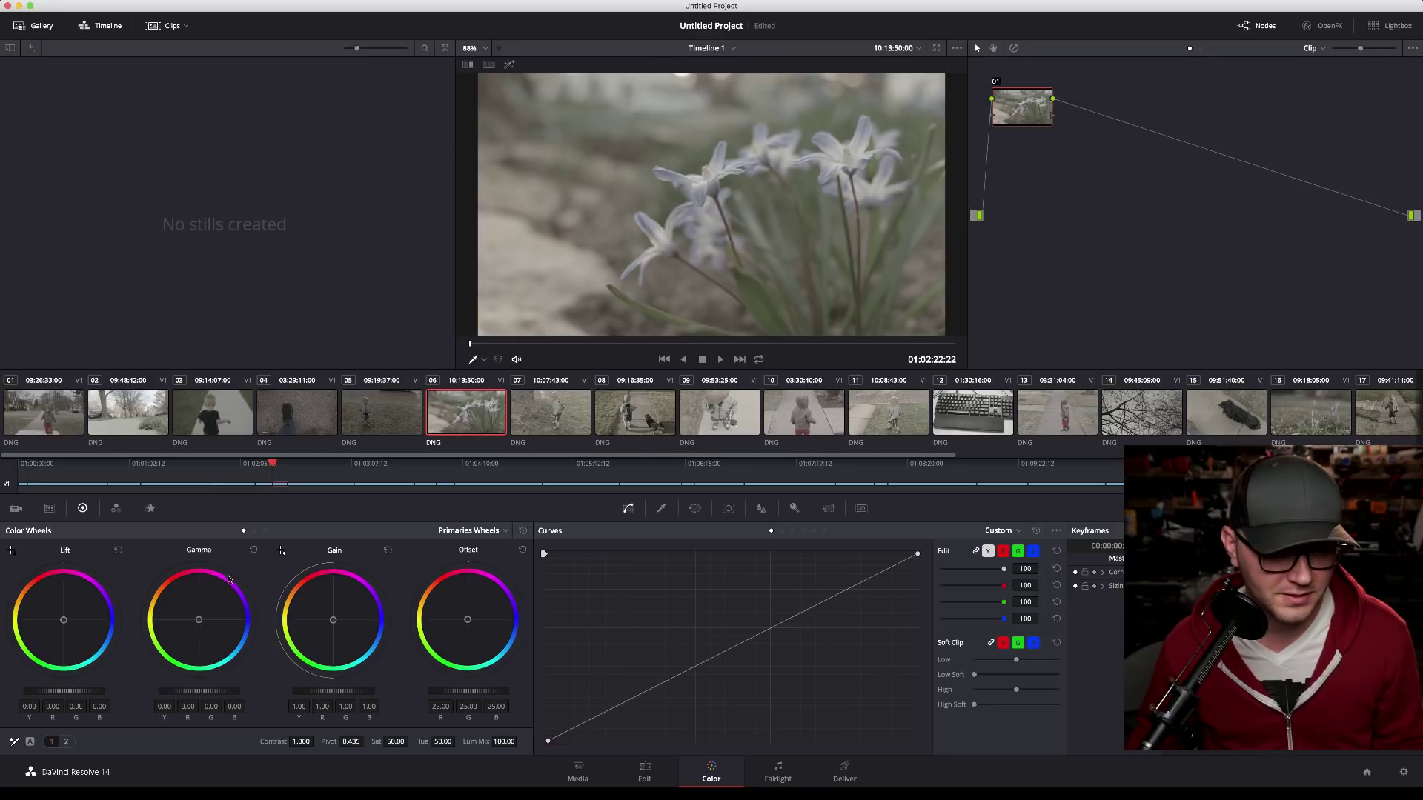
Step: Set the Camera Raw decoding of clip 06 to use Clip settings instead of Project settings
{"action": "left_click", "coordinate": [15, 509]}
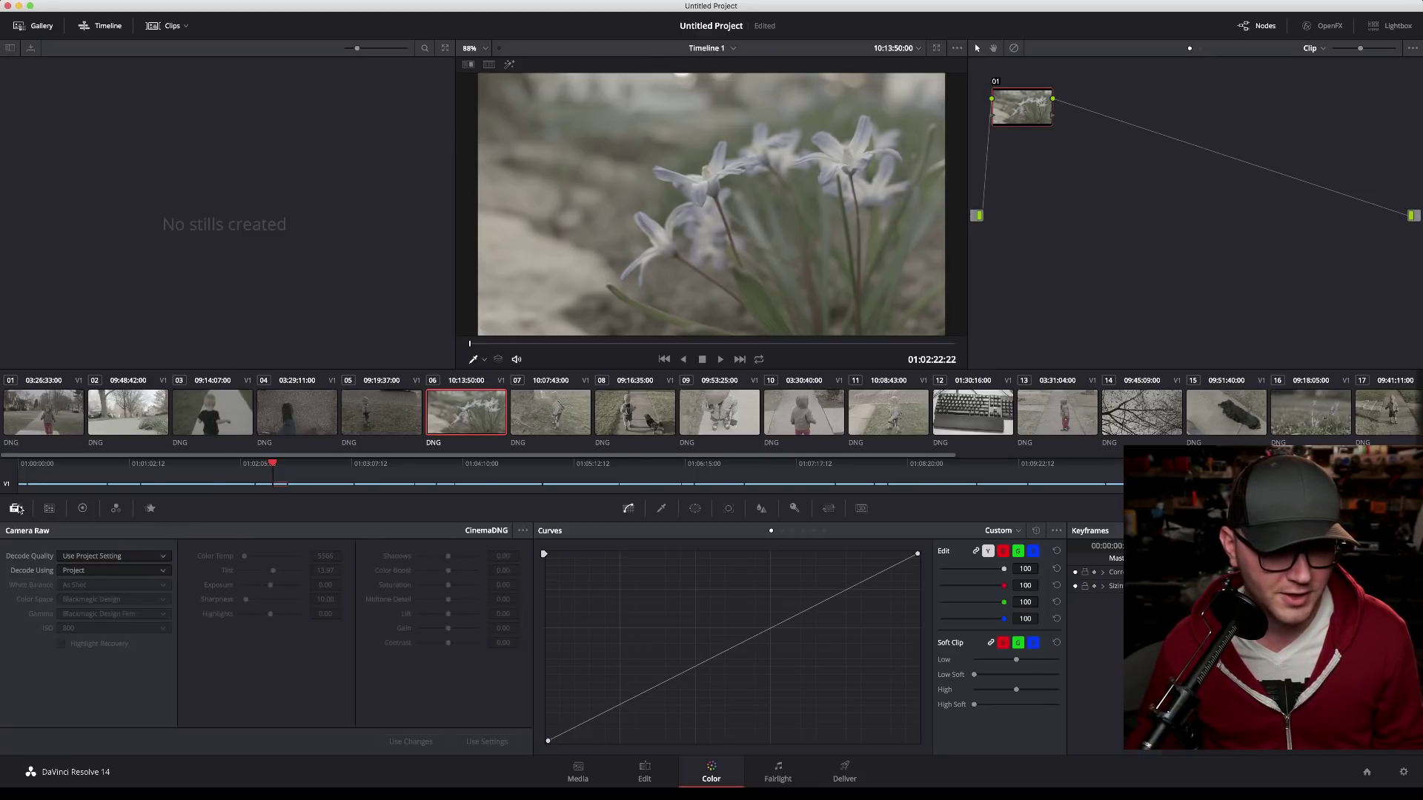
{"action": "left_click", "coordinate": [89, 572]}
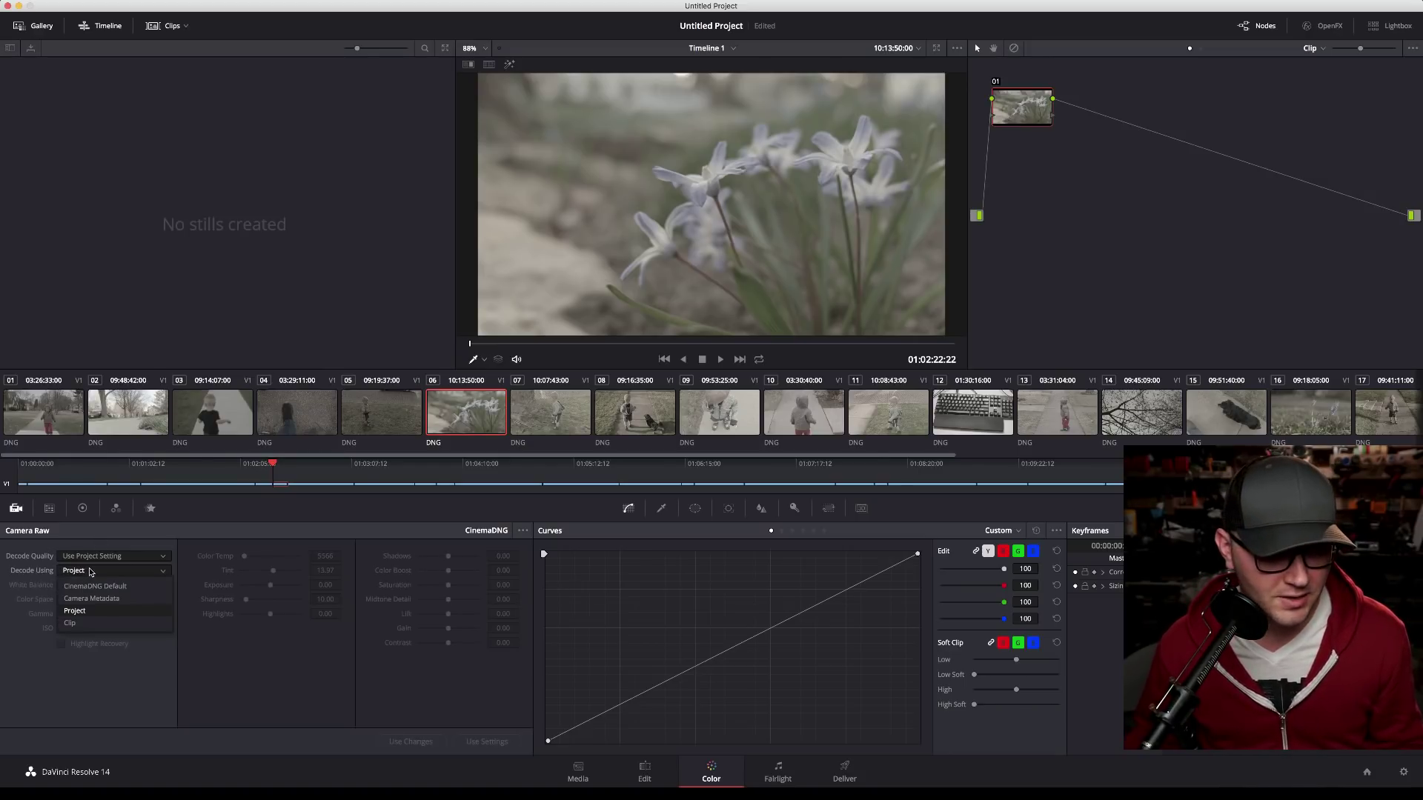
{"action": "left_click", "coordinate": [103, 624]}
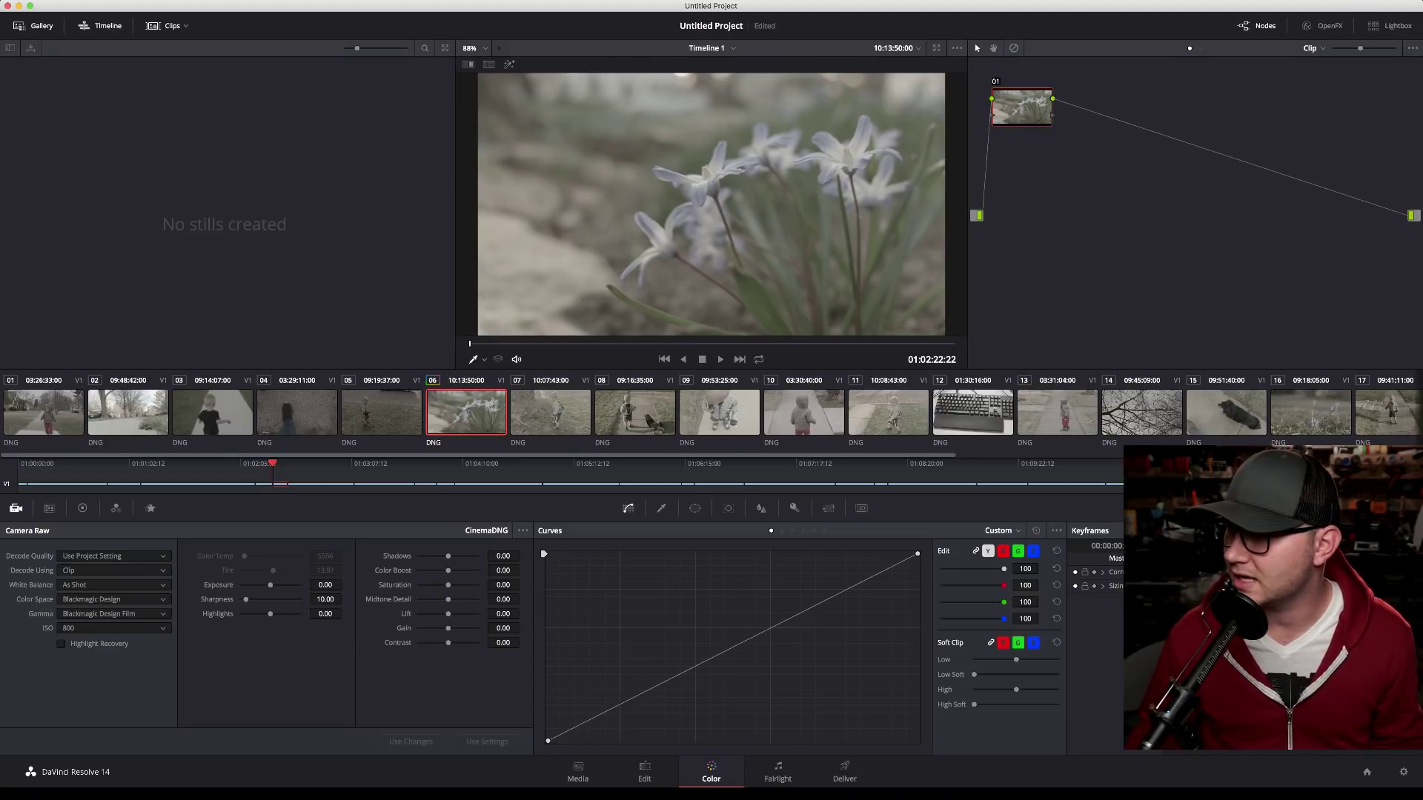
Step: Examine the ISO choices available in the Camera Raw settings of clip 06
{"action": "left_click", "coordinate": [106, 631]}
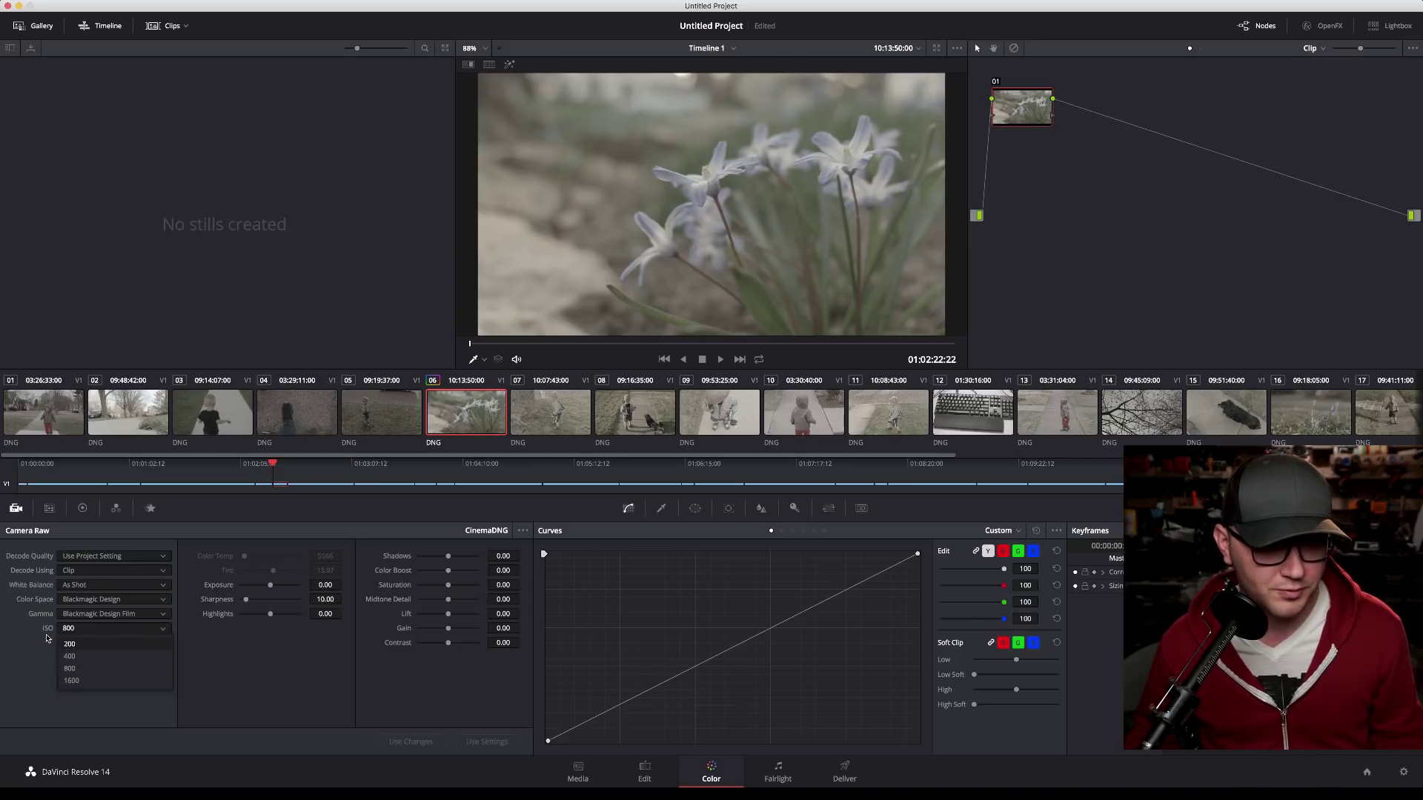
{"action": "left_click", "coordinate": [25, 595]}
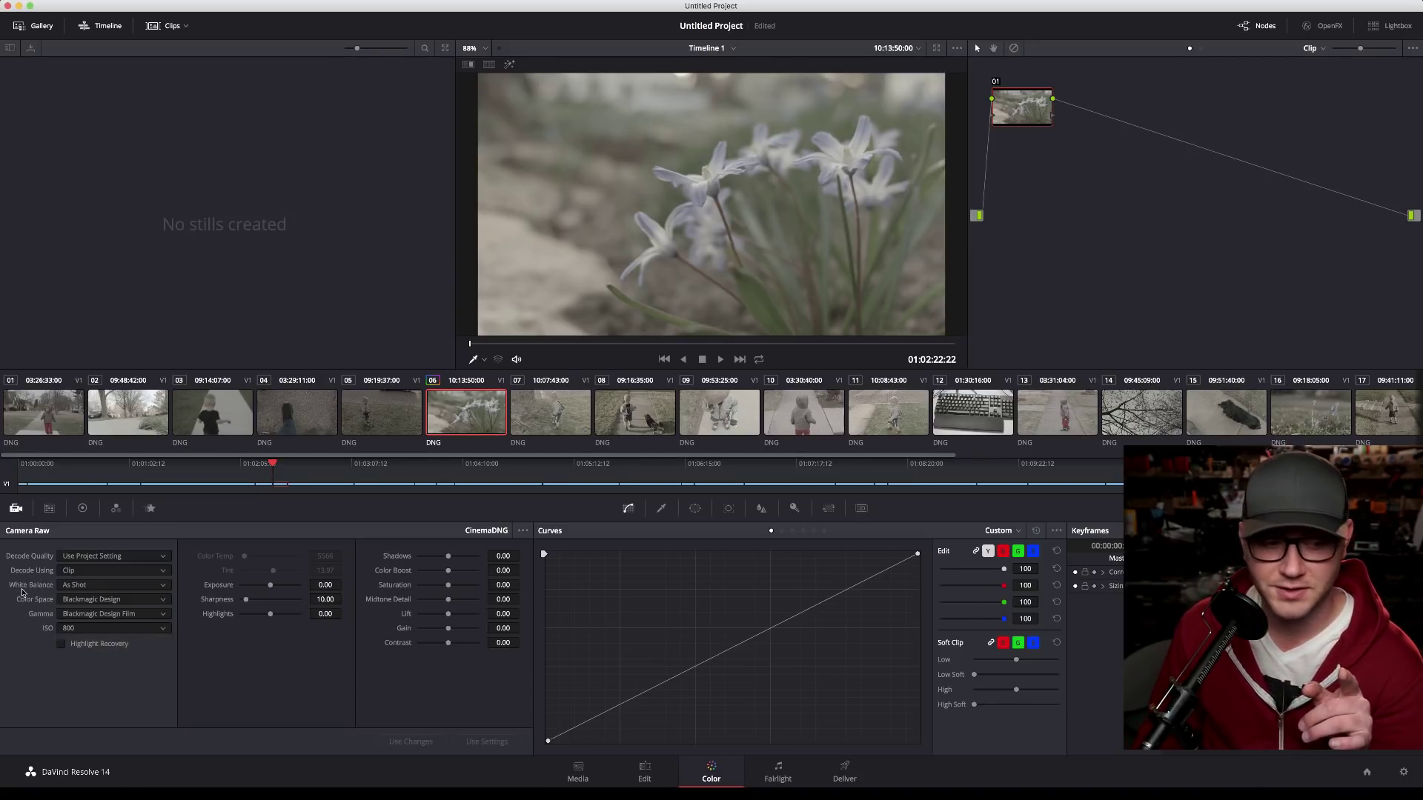
{"action": "left_click", "coordinate": [71, 630]}
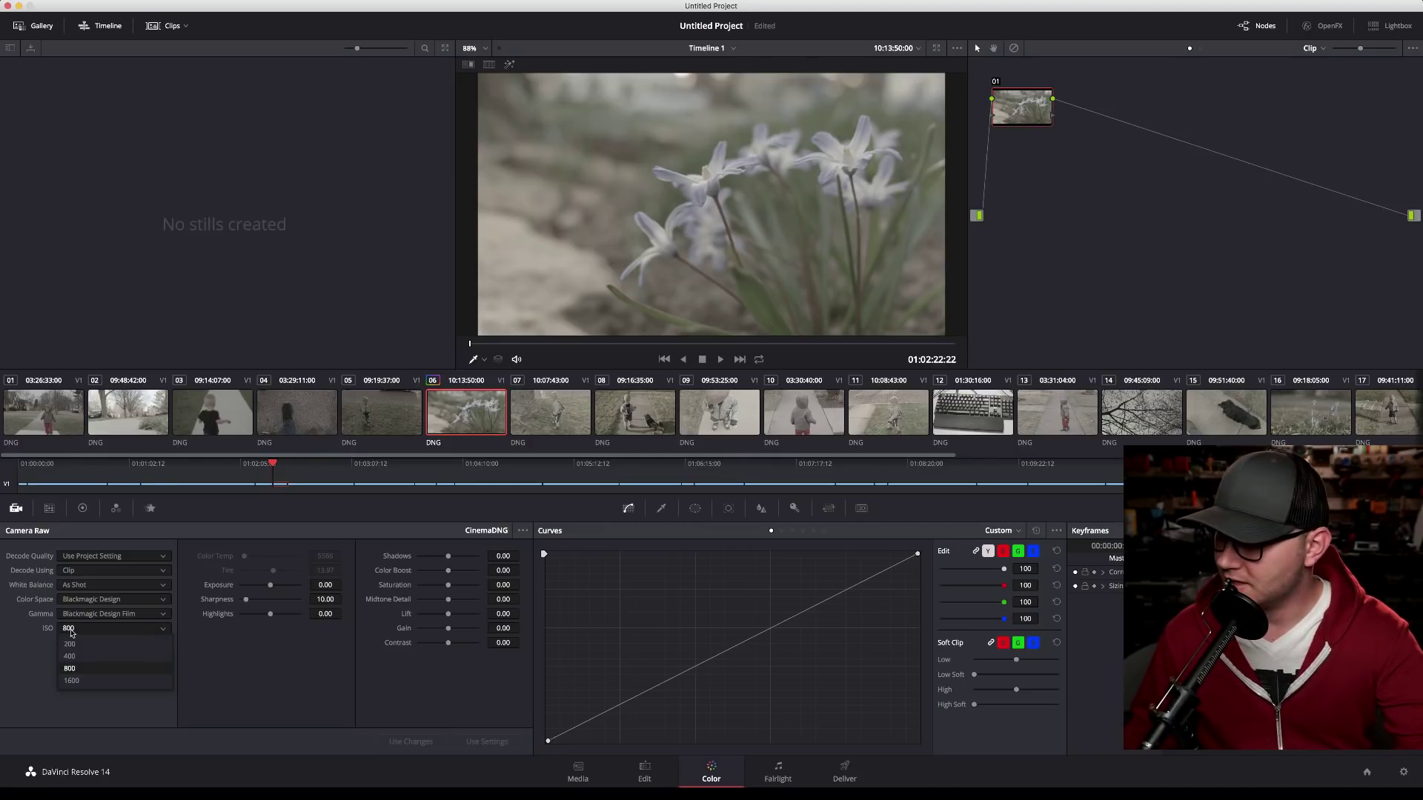
{"action": "left_click", "coordinate": [32, 630]}
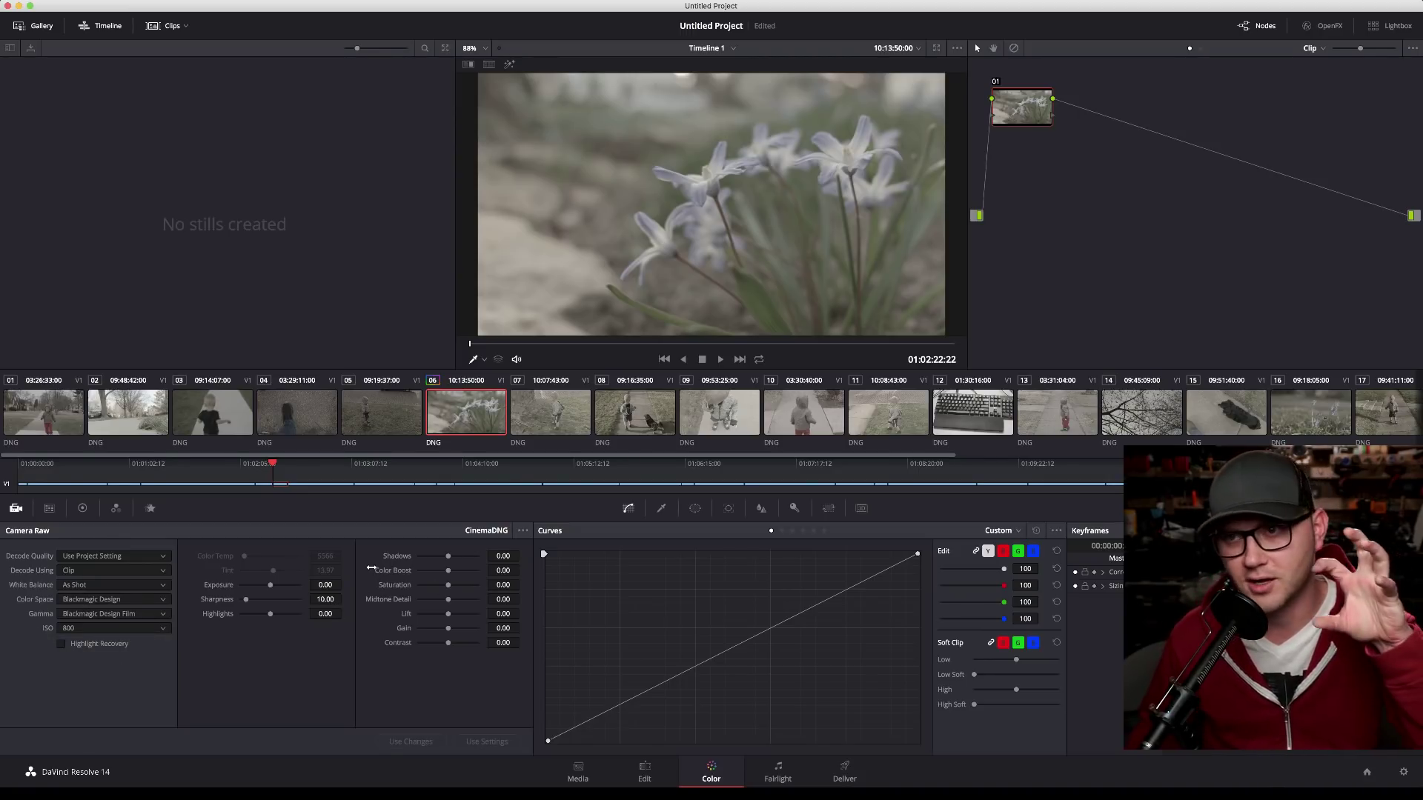
{"action": "left_click", "coordinate": [120, 630]}
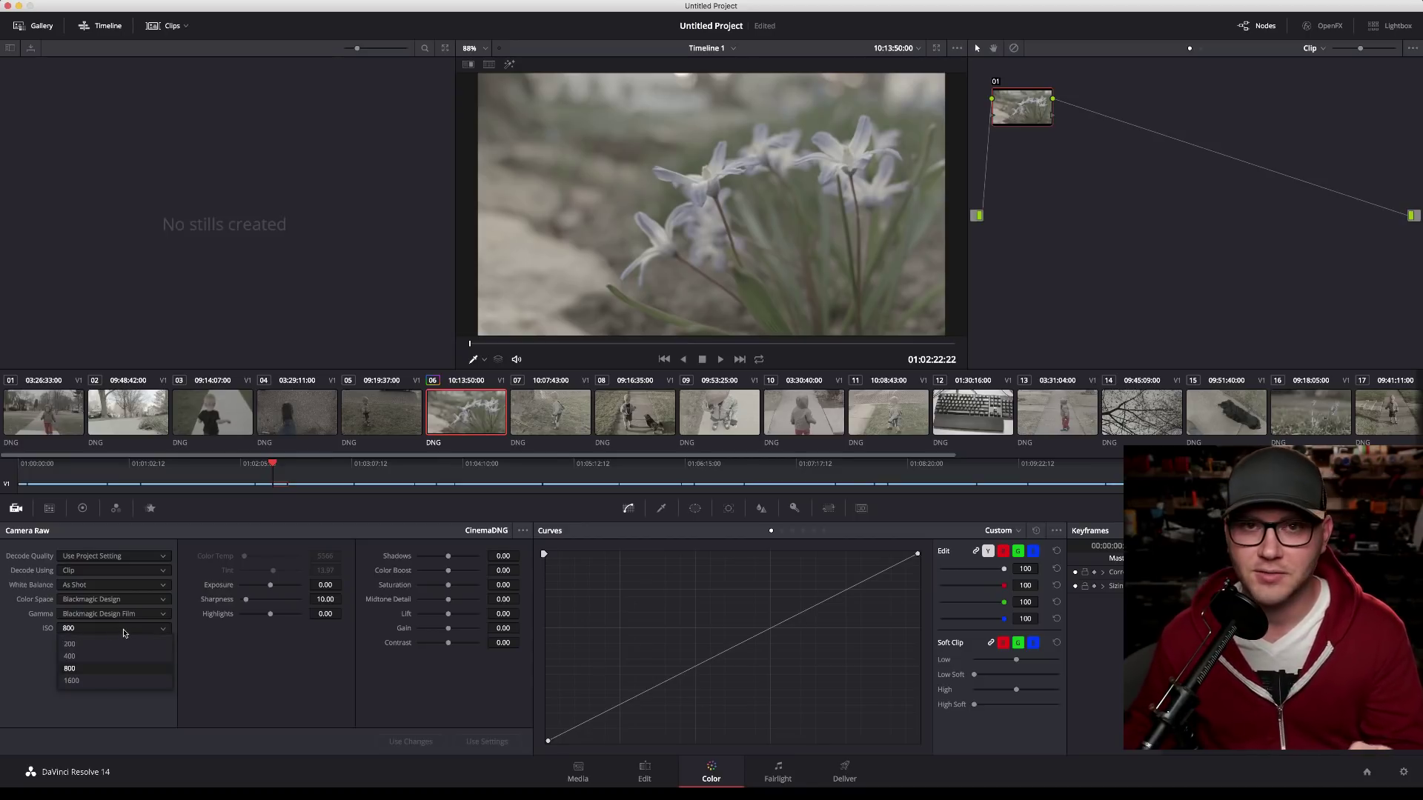
{"action": "left_click", "coordinate": [125, 632]}
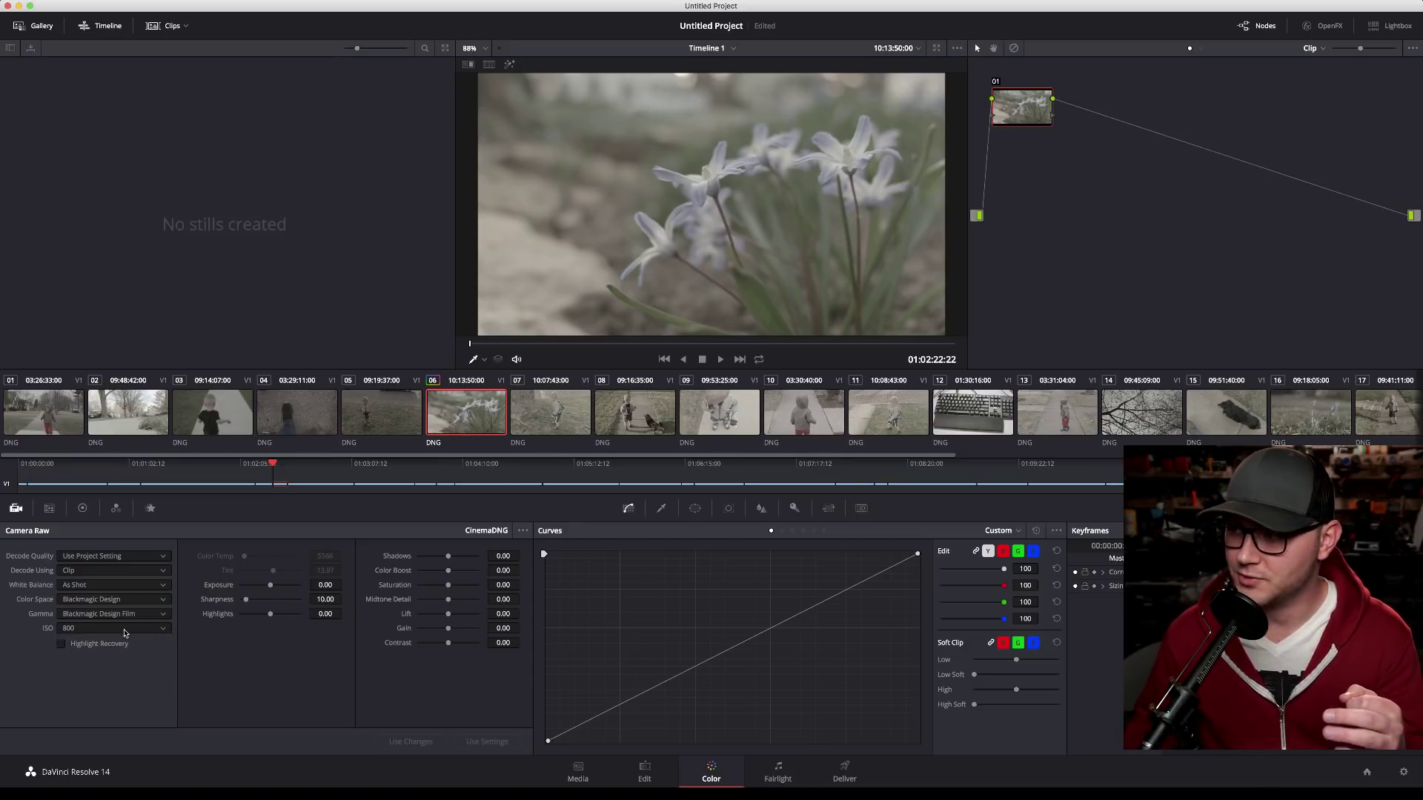
Step: Set the ISO of clip 06 to 400 in its Camera Raw settings
{"action": "left_click", "coordinate": [125, 630]}
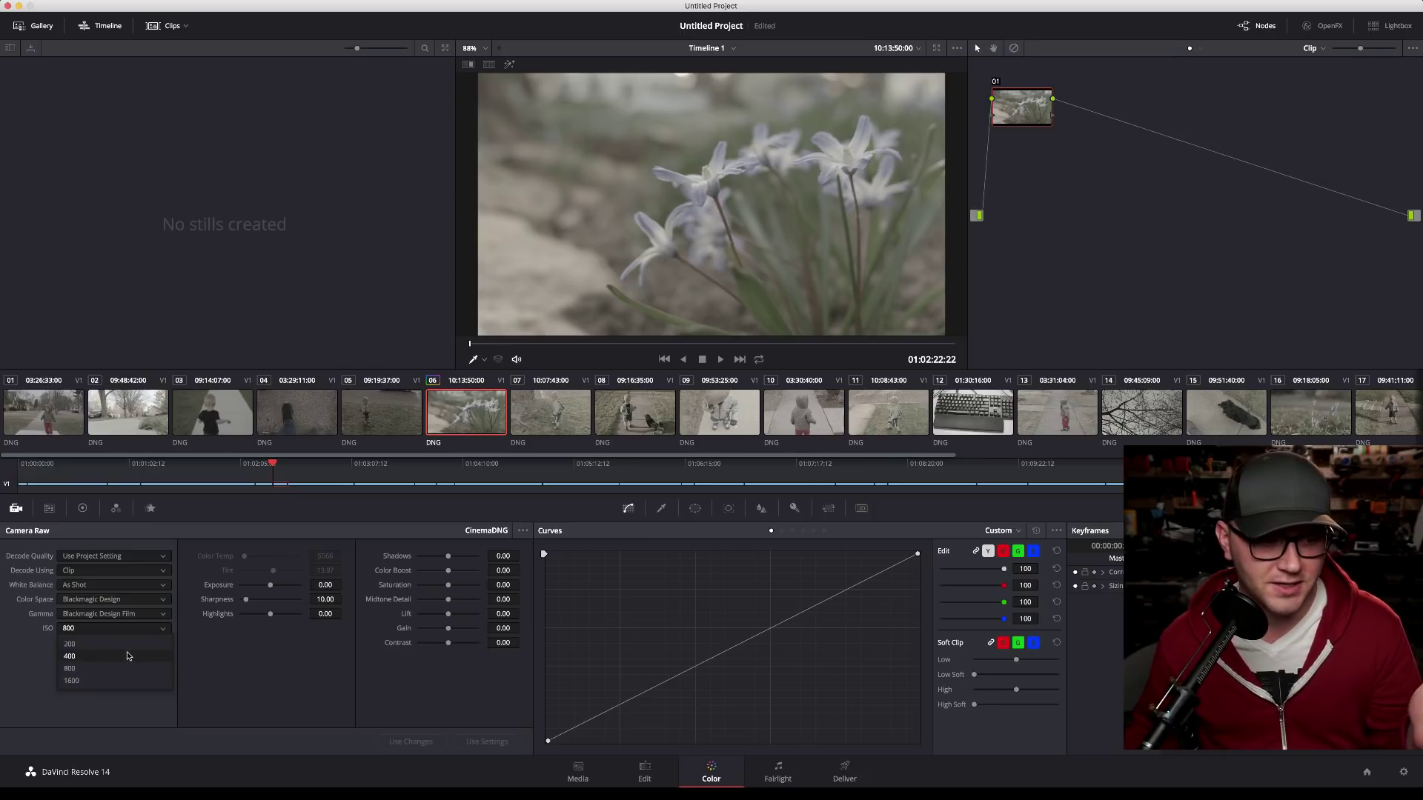
{"action": "left_click", "coordinate": [128, 657]}
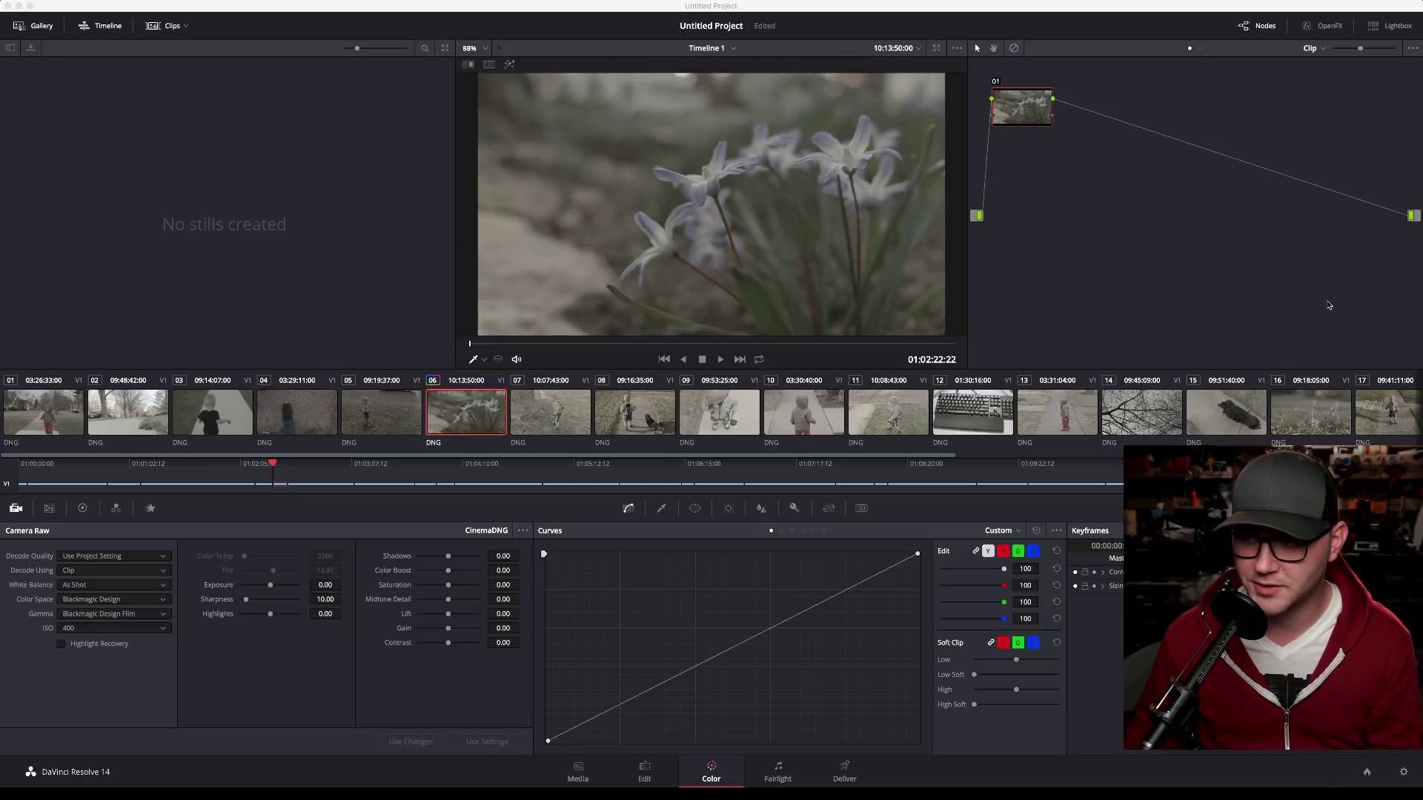
{"action": "left_click", "coordinate": [1201, 223]}
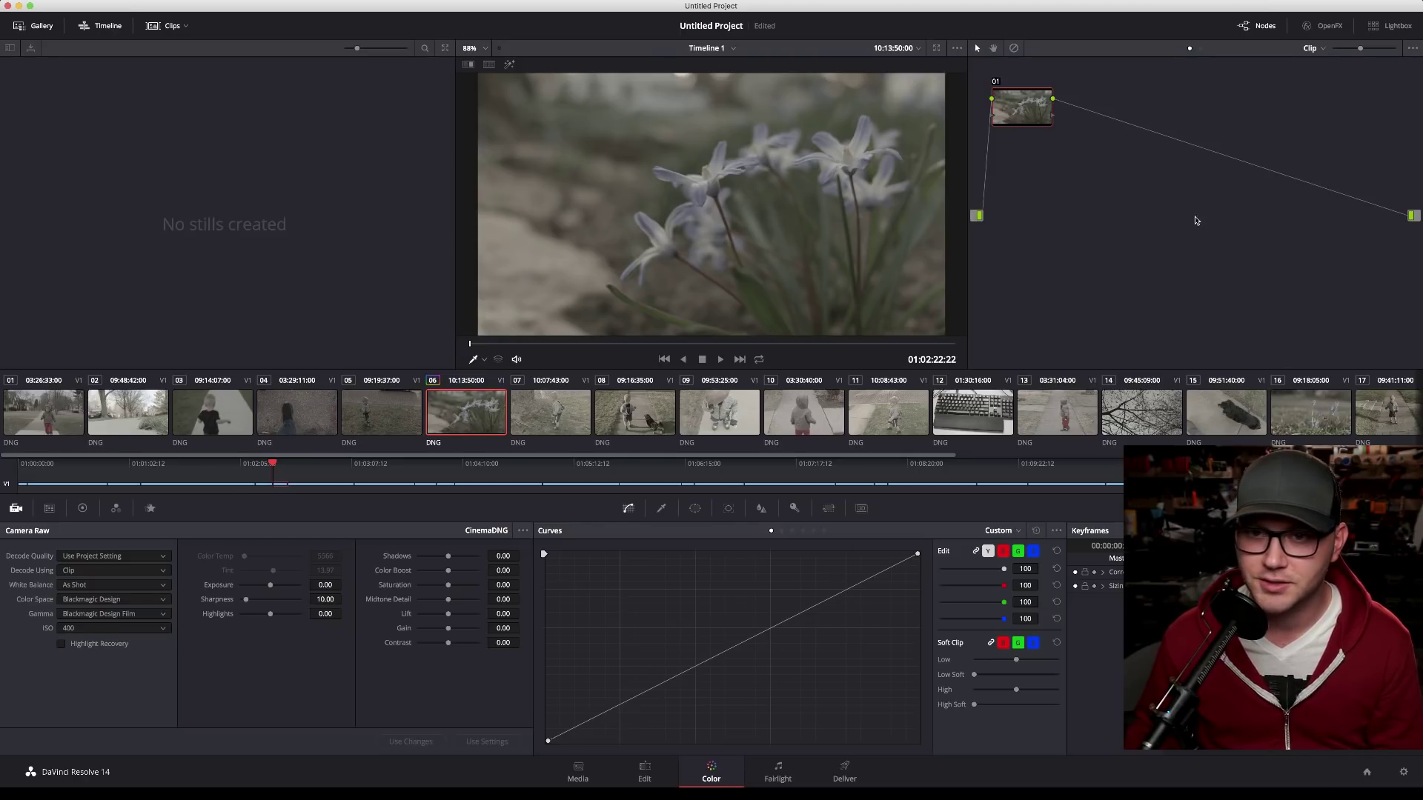
Step: Examine the options available for node 01 of clip 06 and its ISO choices
{"action": "left_click_drag", "start_coordinate": [1034, 121], "coordinate": [1044, 123]}
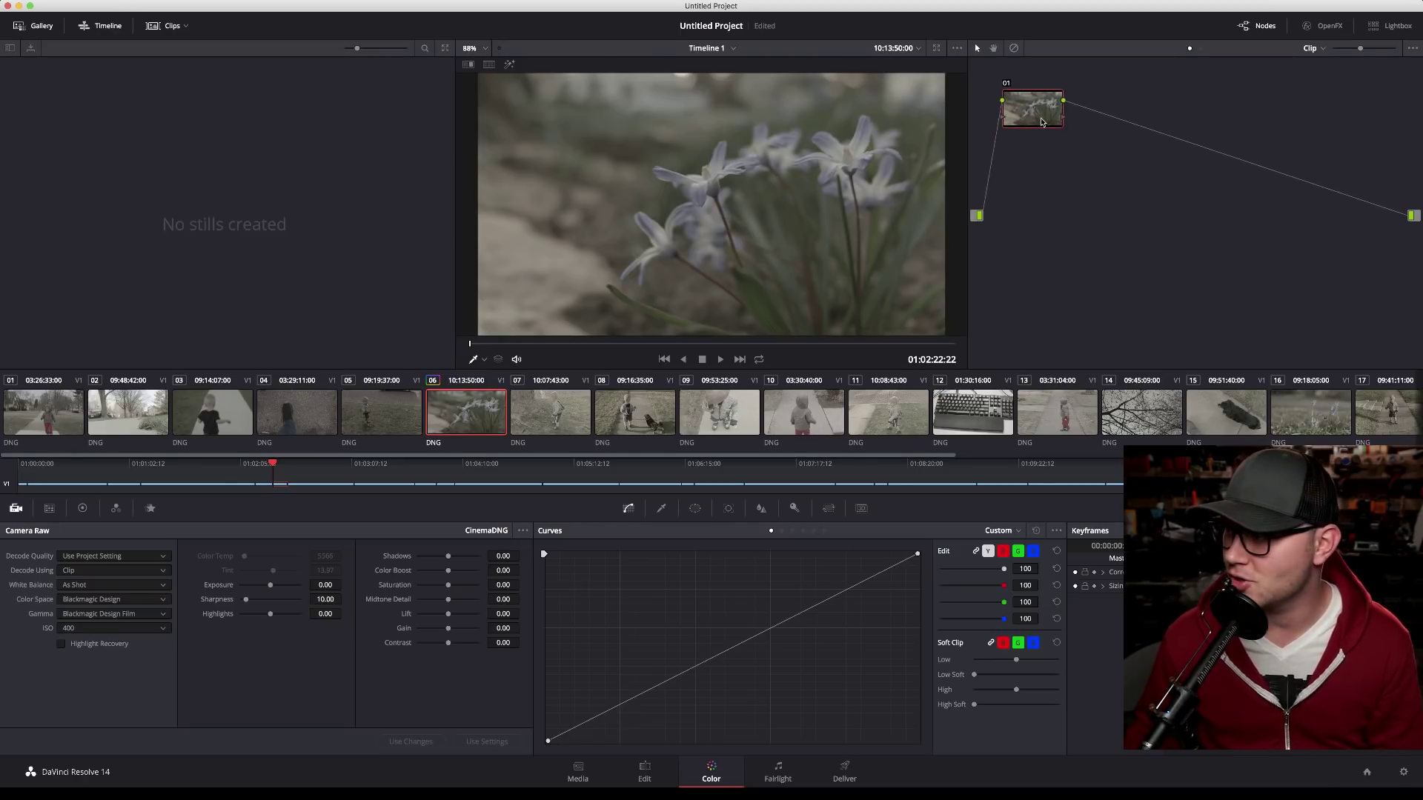
{"action": "right_click", "coordinate": [1028, 118]}
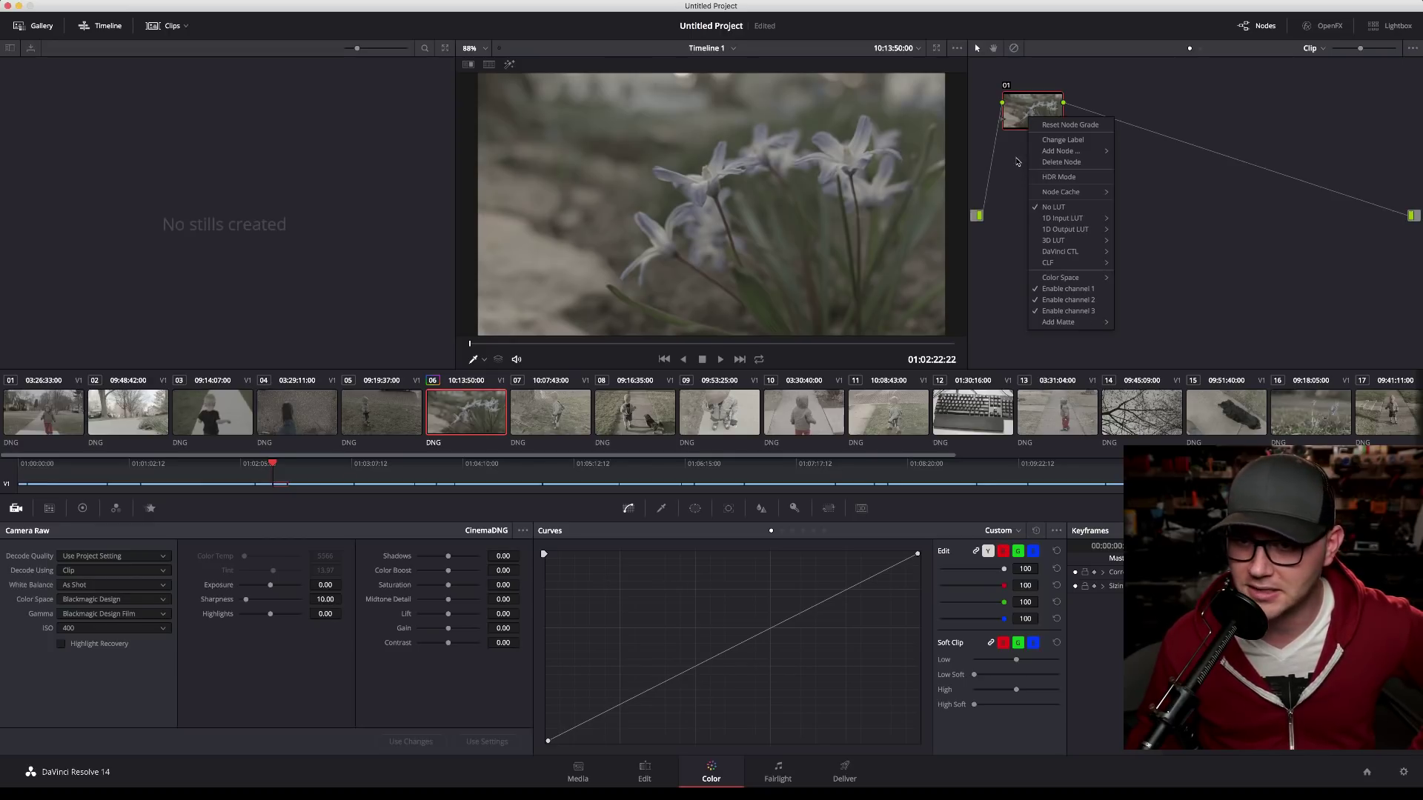
{"action": "left_click", "coordinate": [1017, 161]}
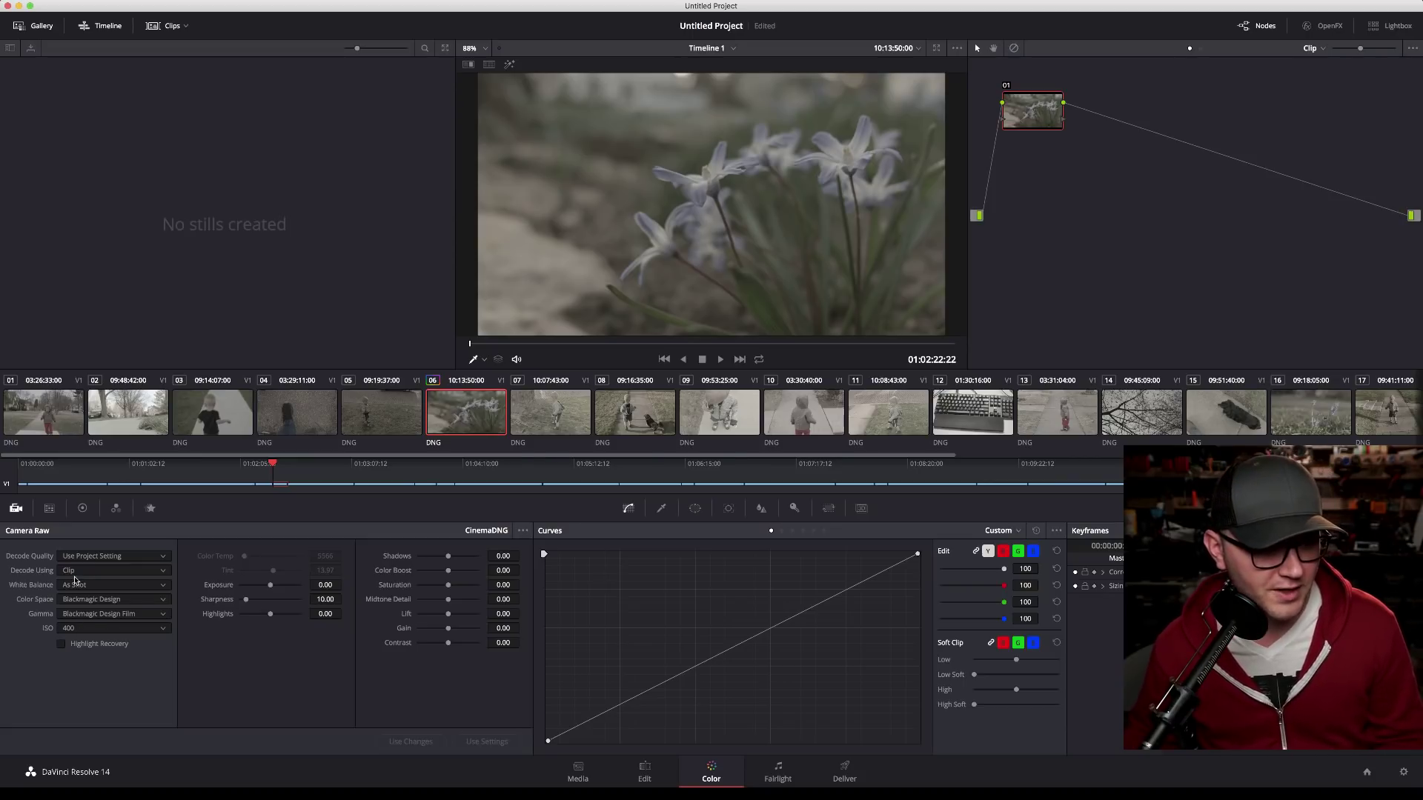
{"action": "left_click", "coordinate": [81, 628]}
{"action": "left_click", "coordinate": [81, 630]}
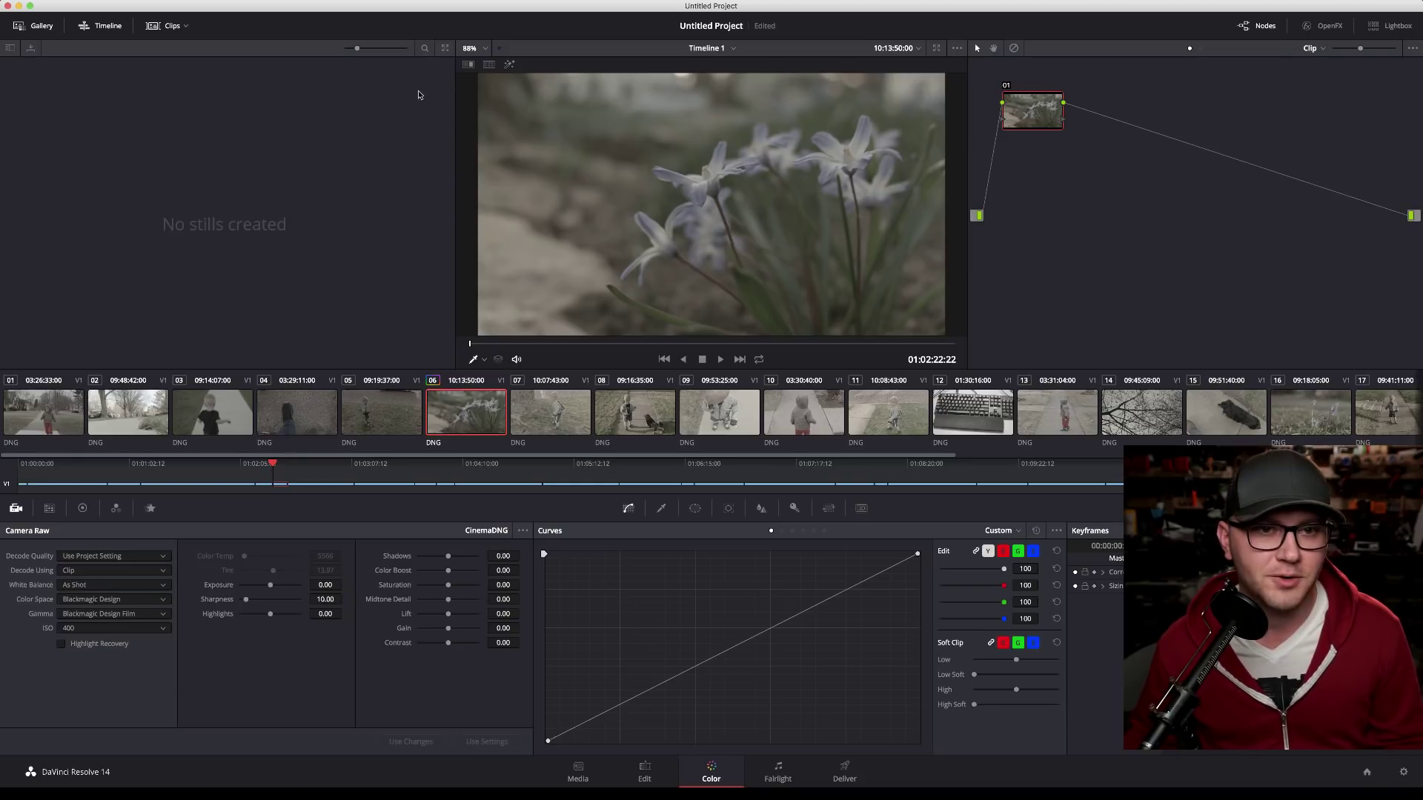
Step: Show the video scopes in a two-scope layout and place them below the viewer
{"action": "left_click", "coordinate": [494, 1]}
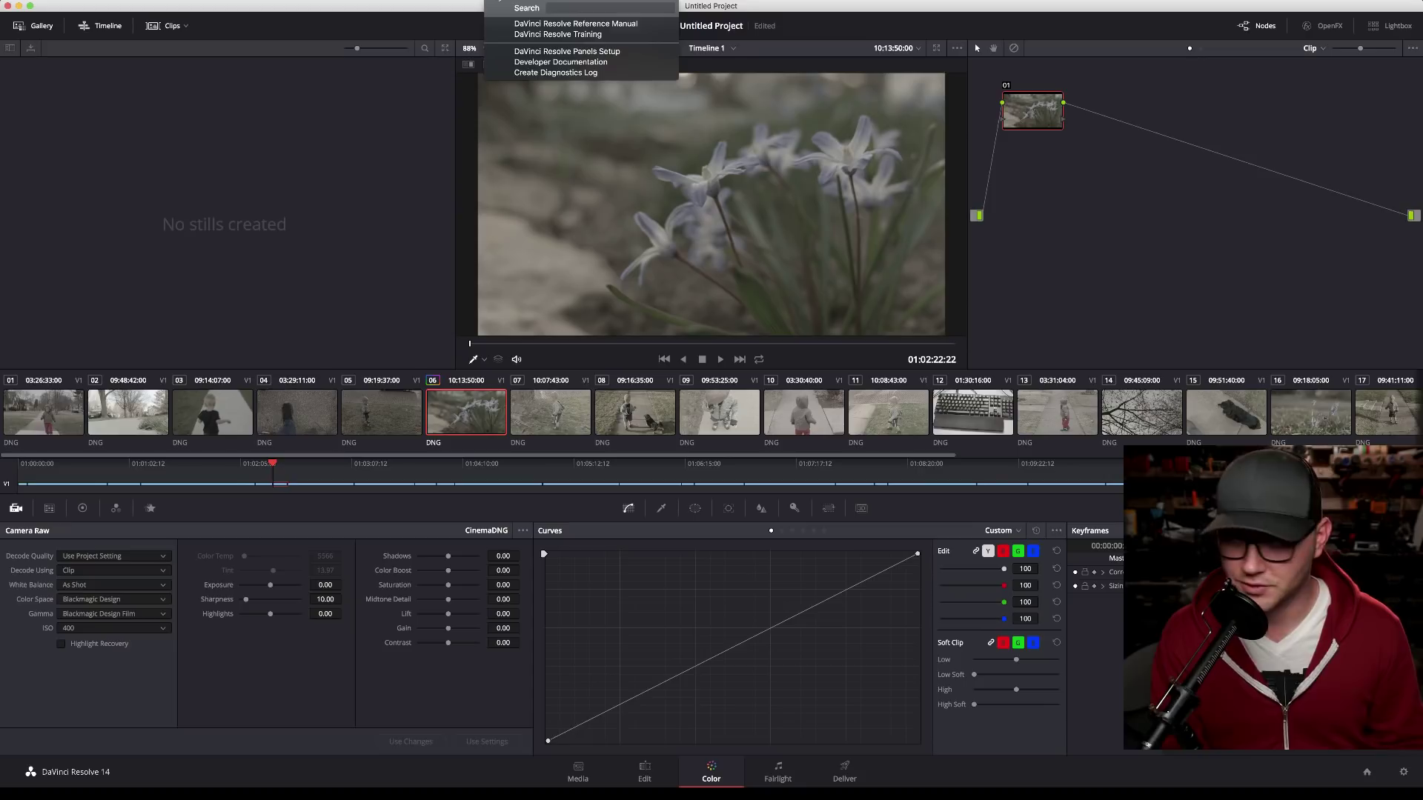
{"action": "type", "text": "scope"}
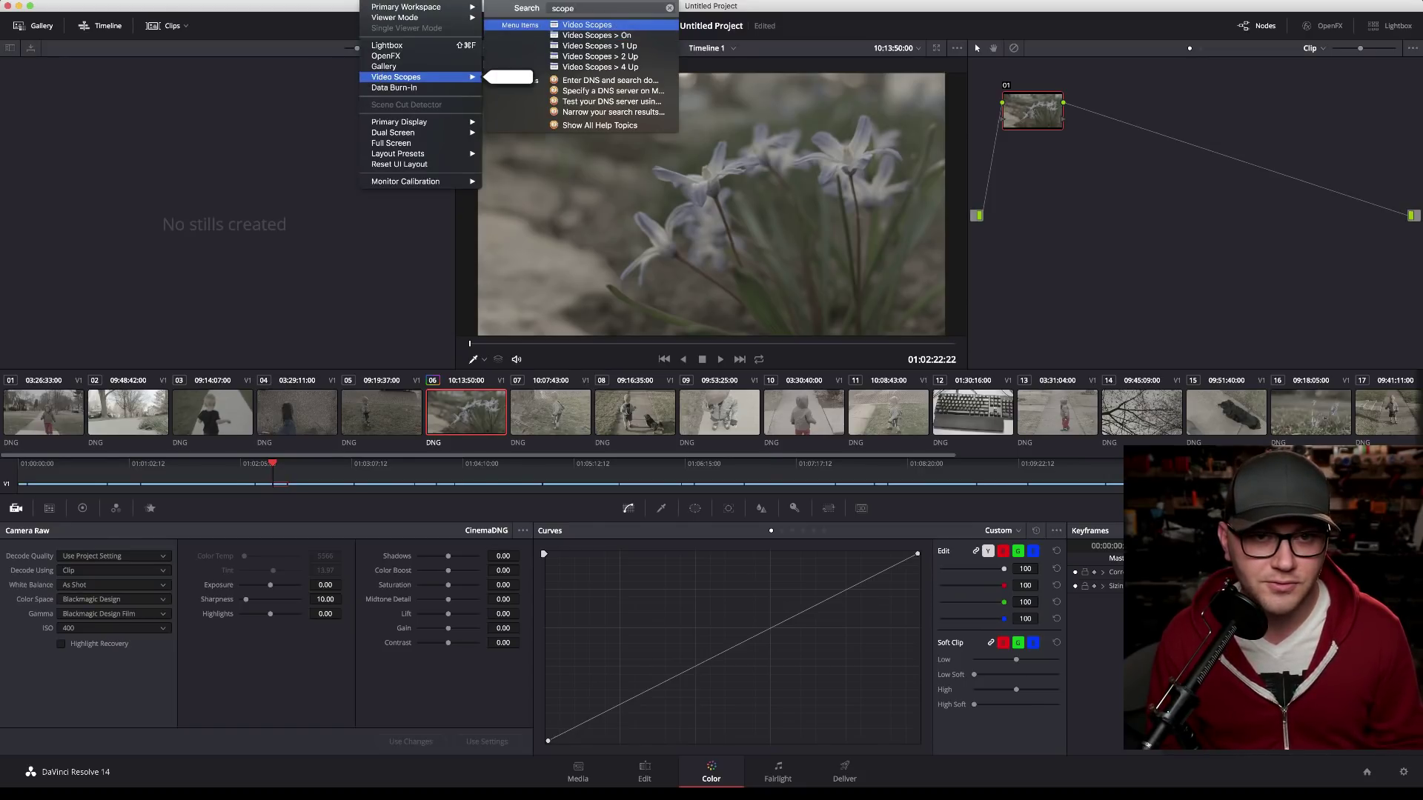
{"action": "key", "text": "Return"}
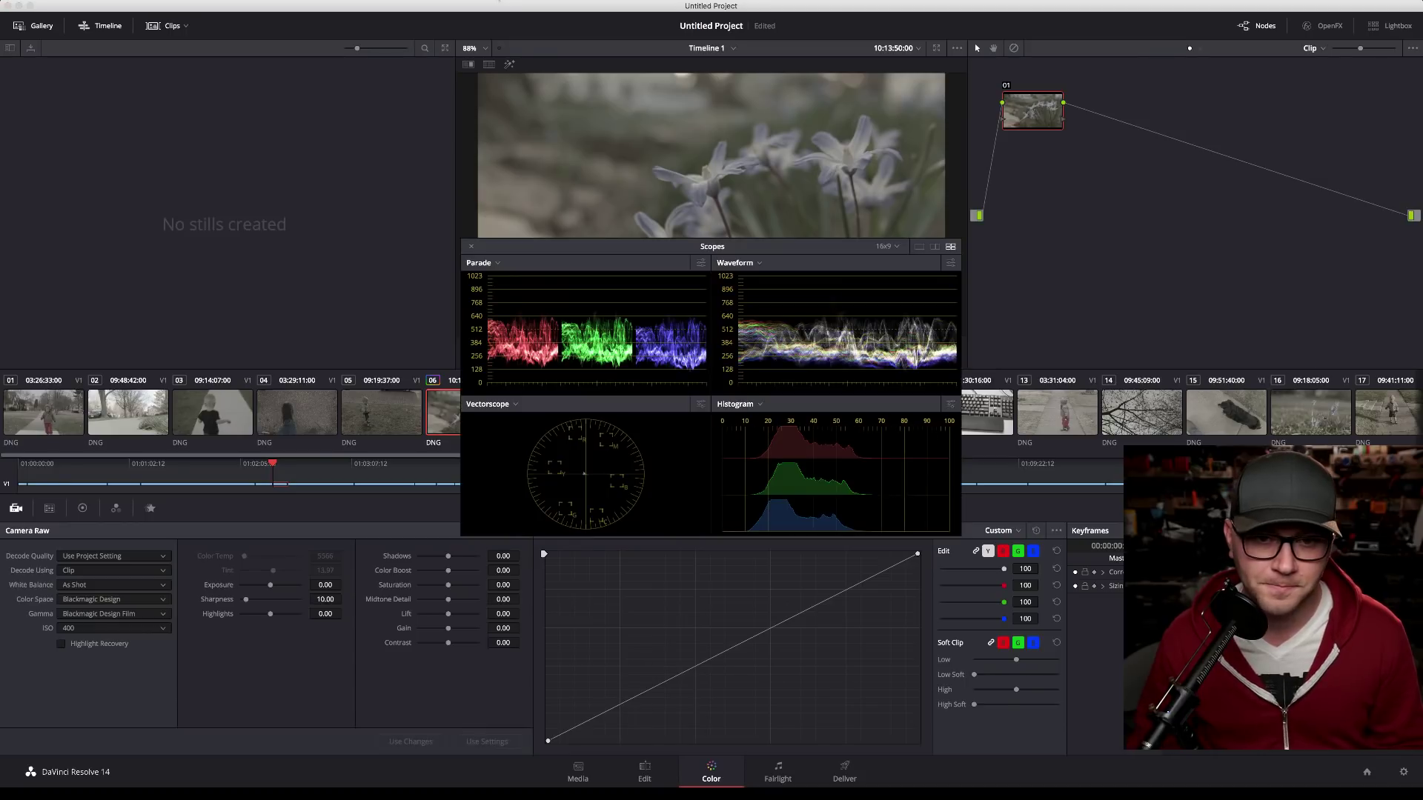
{"action": "left_click_drag", "start_coordinate": [581, 244], "coordinate": [719, 464]}
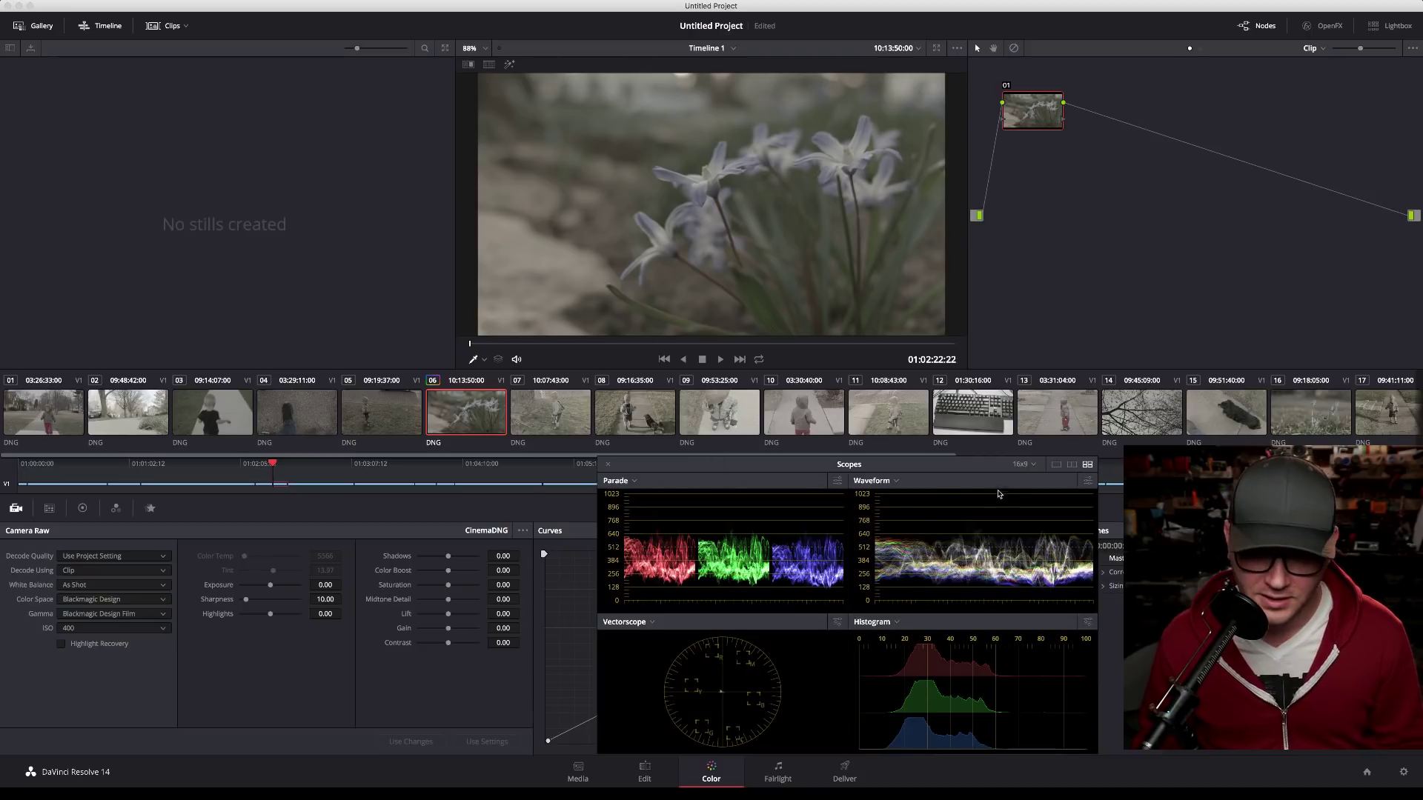
{"action": "left_click", "coordinate": [1072, 463]}
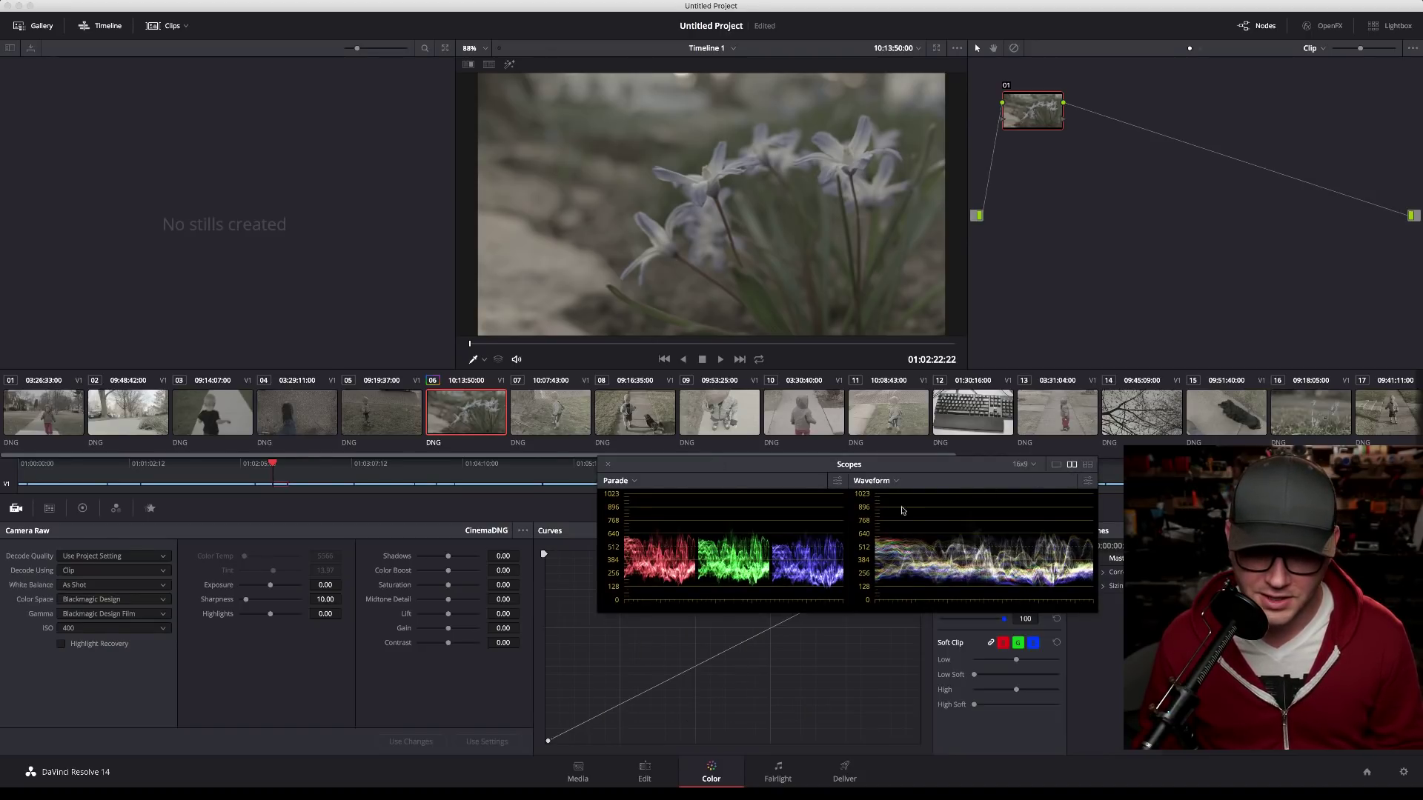
Step: Change the Waveform scope to a Vectorscope and reposition the scopes window clear of the Camera Raw settings
{"action": "left_click", "coordinate": [895, 481]}
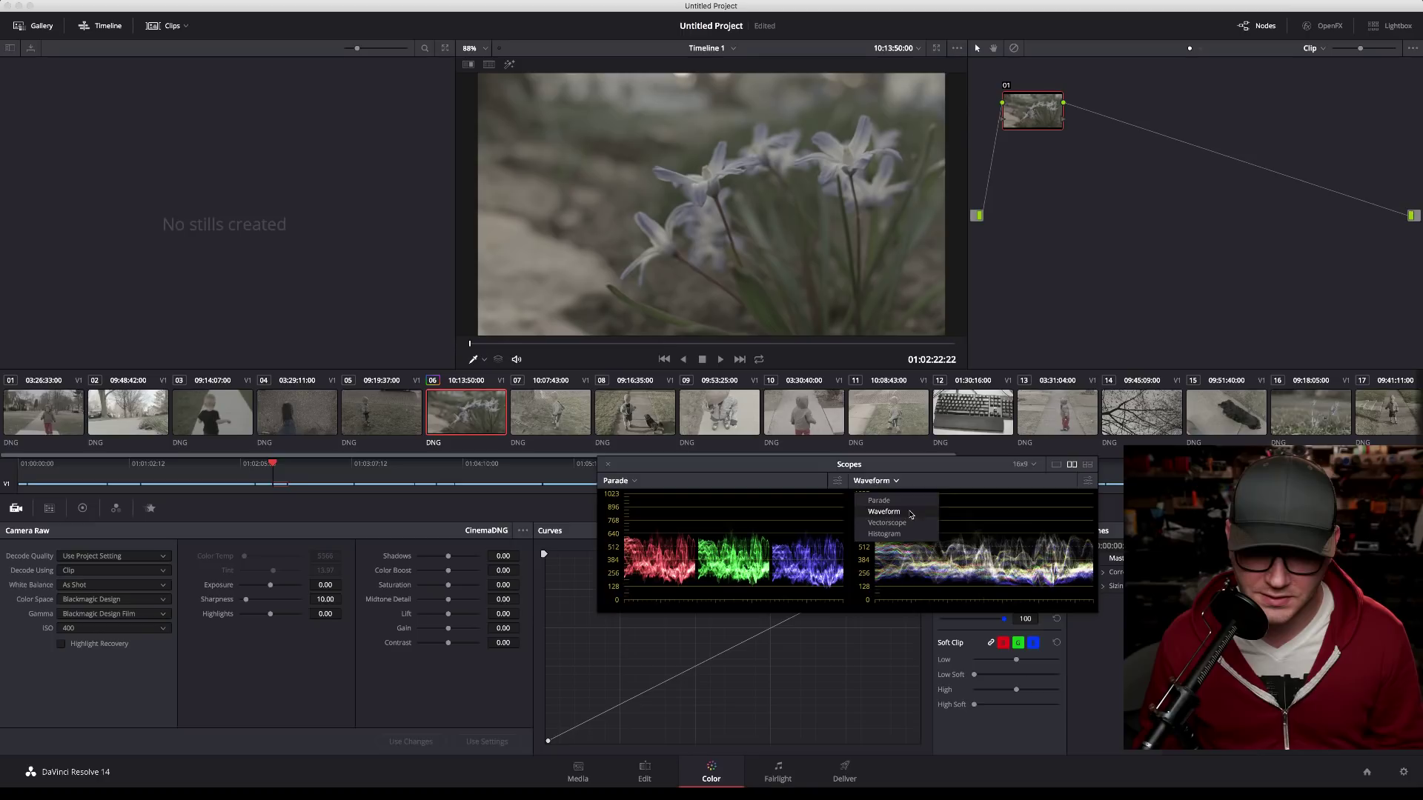
{"action": "left_click", "coordinate": [913, 523]}
{"action": "left_click_drag", "start_coordinate": [900, 465], "coordinate": [959, 452]}
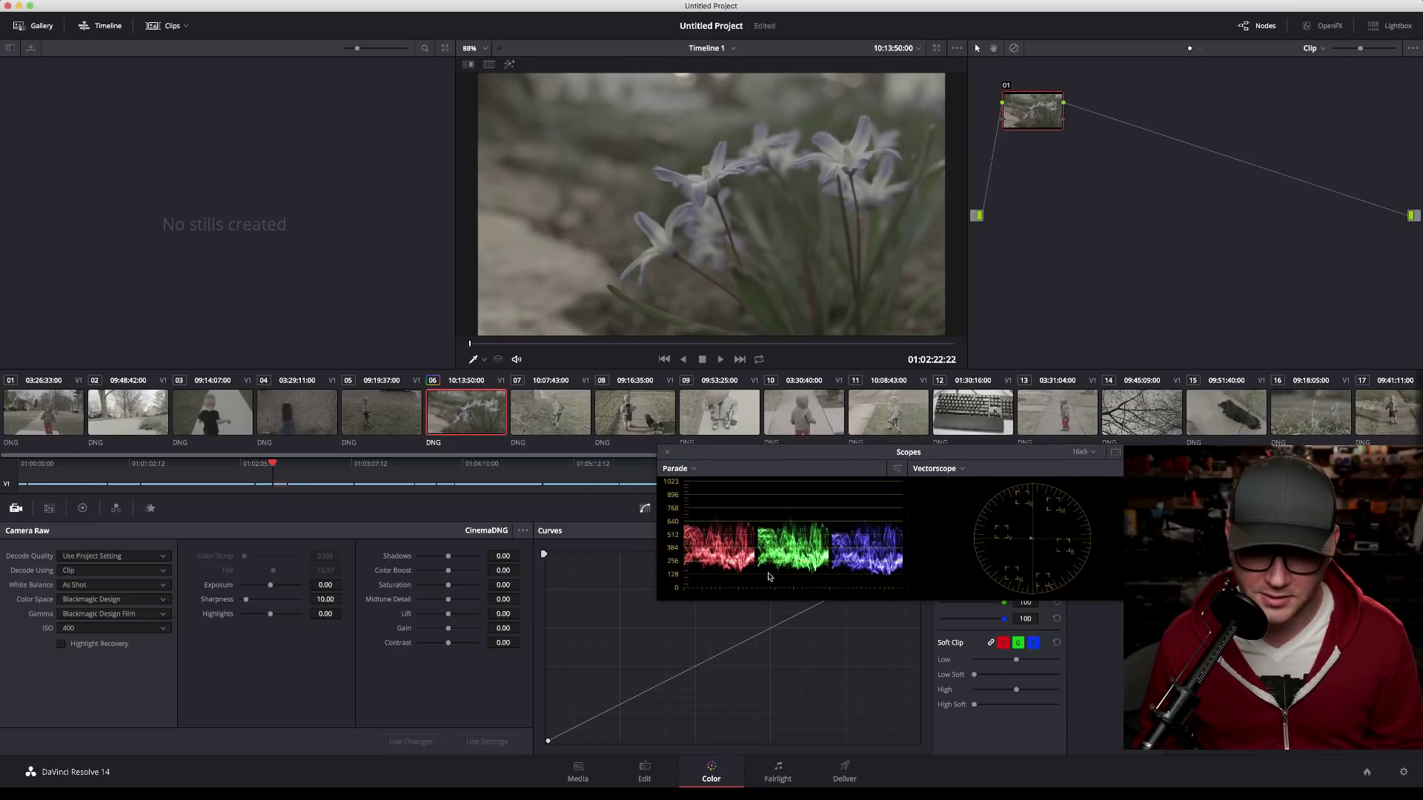
{"action": "left_click_drag", "start_coordinate": [754, 465], "coordinate": [770, 503]}
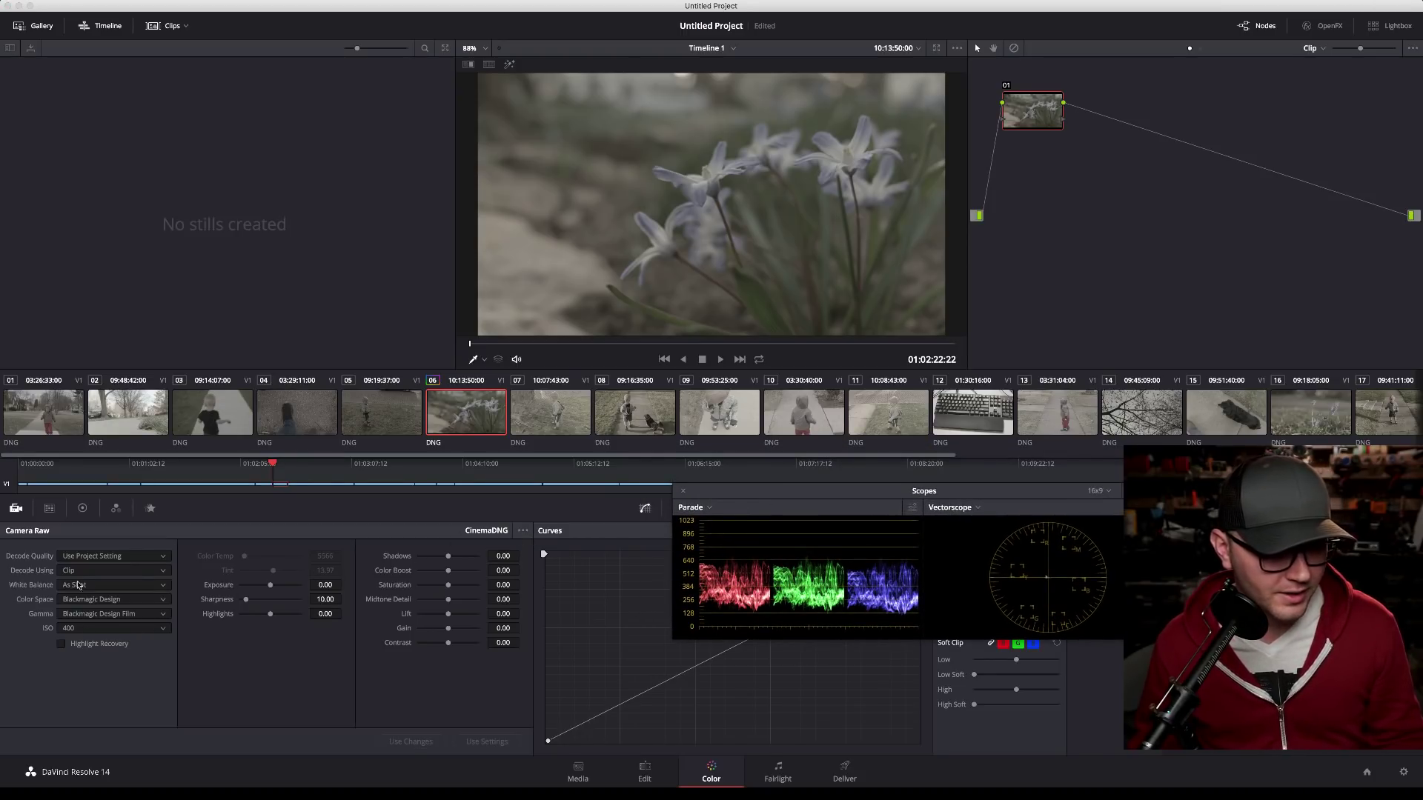
Step: Change the Parade scope to a luma-only (Y) Waveform and lower the scopes window over the curves
{"action": "left_click", "coordinate": [911, 507]}
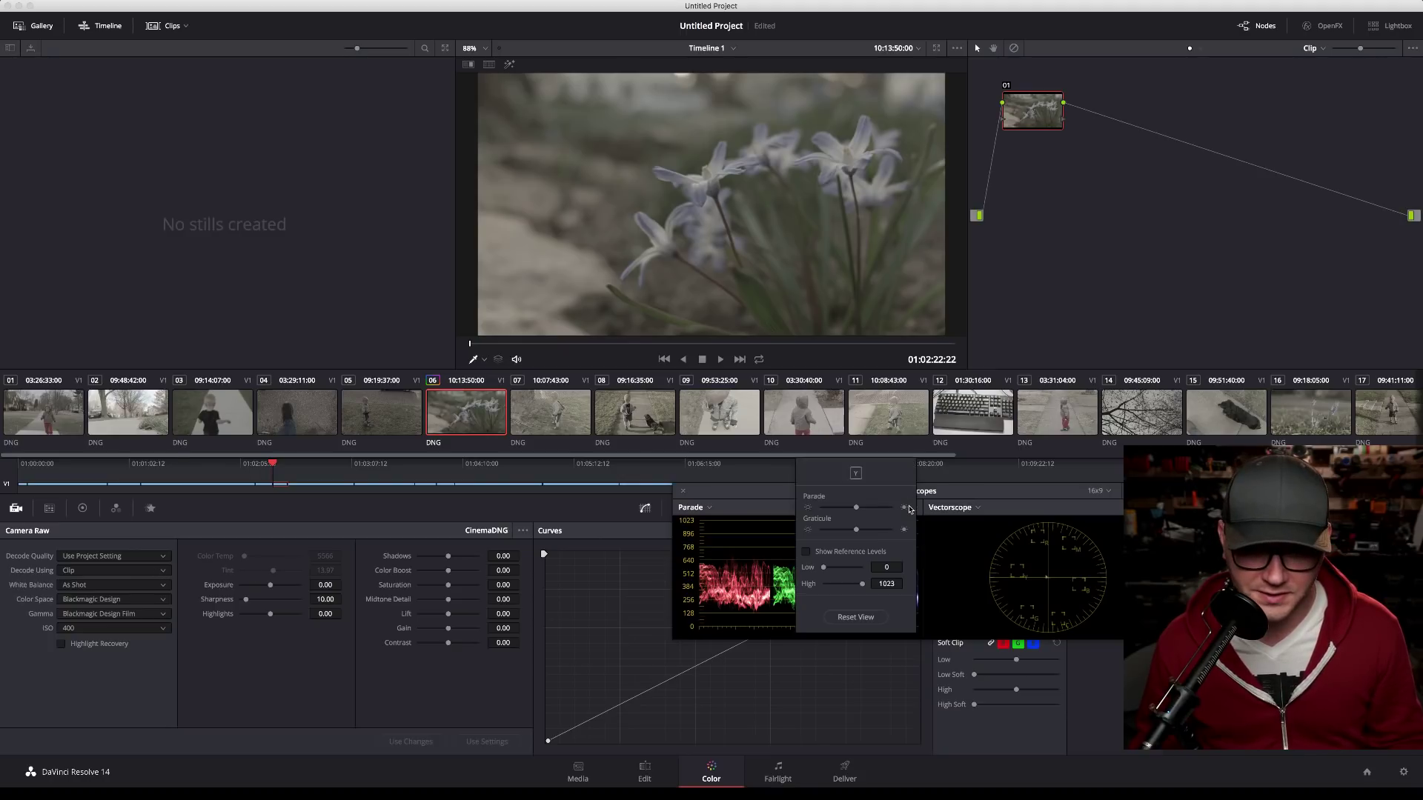
{"action": "left_click", "coordinate": [694, 508]}
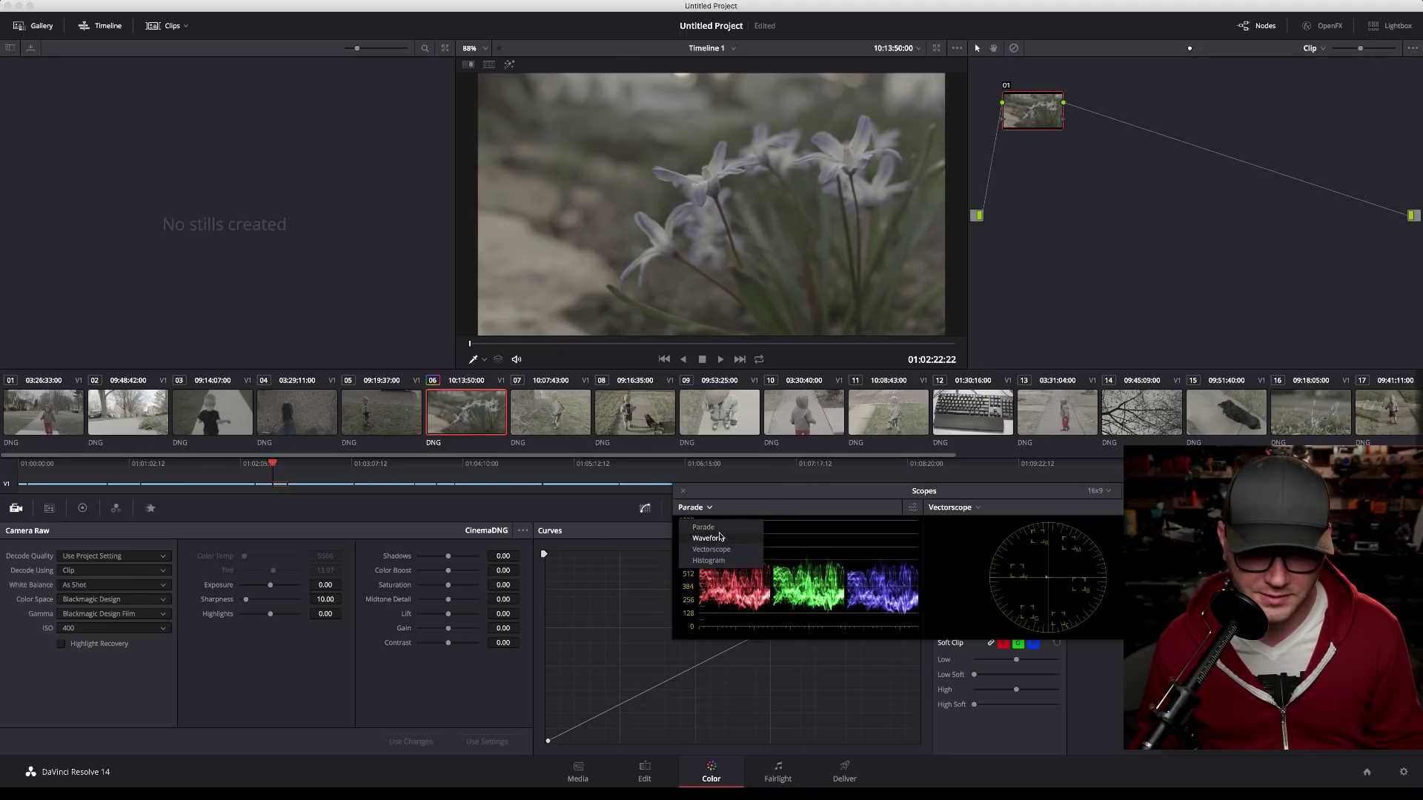
{"action": "left_click", "coordinate": [693, 525]}
{"action": "left_click", "coordinate": [911, 507]}
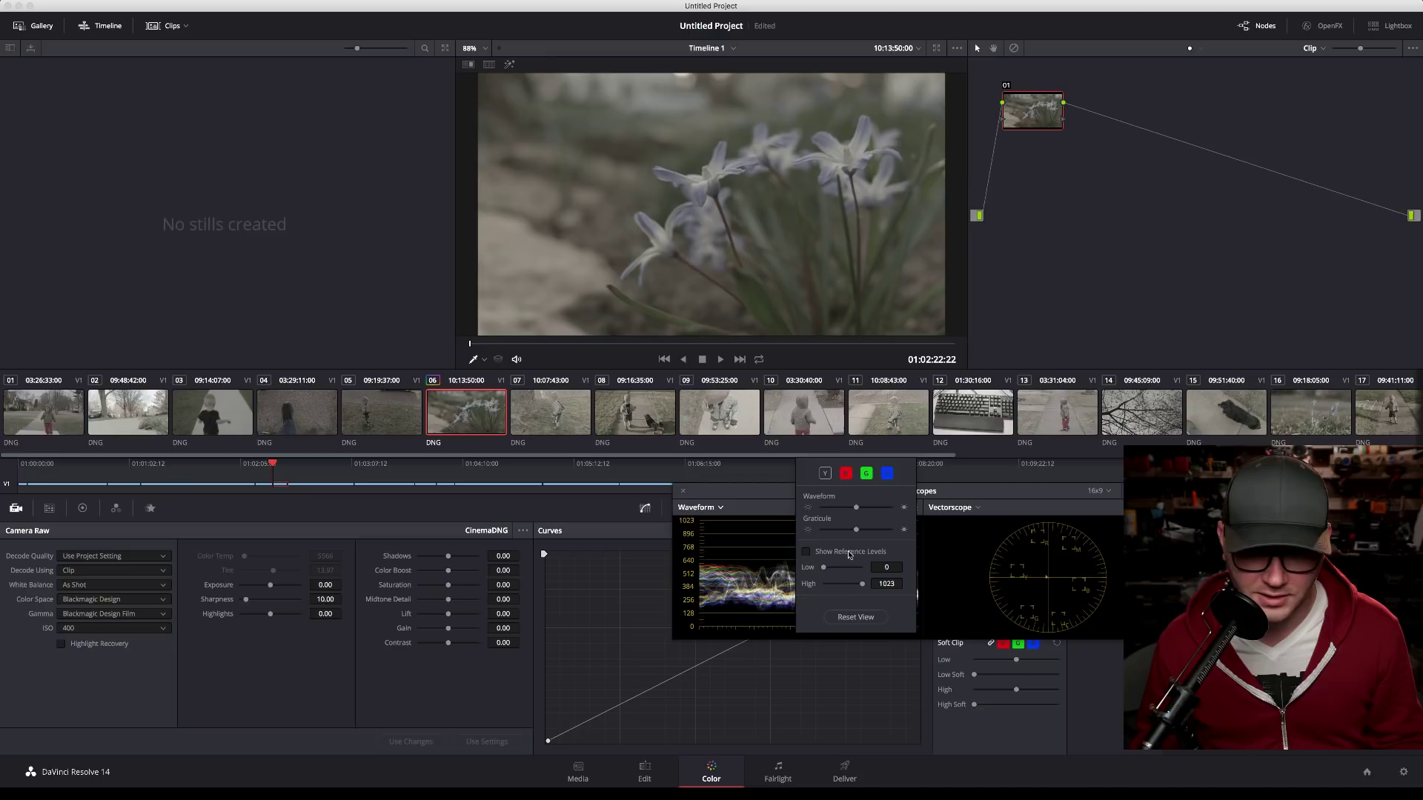
{"action": "left_click", "coordinate": [825, 473]}
{"action": "left_click_drag", "start_coordinate": [751, 494], "coordinate": [712, 556]}
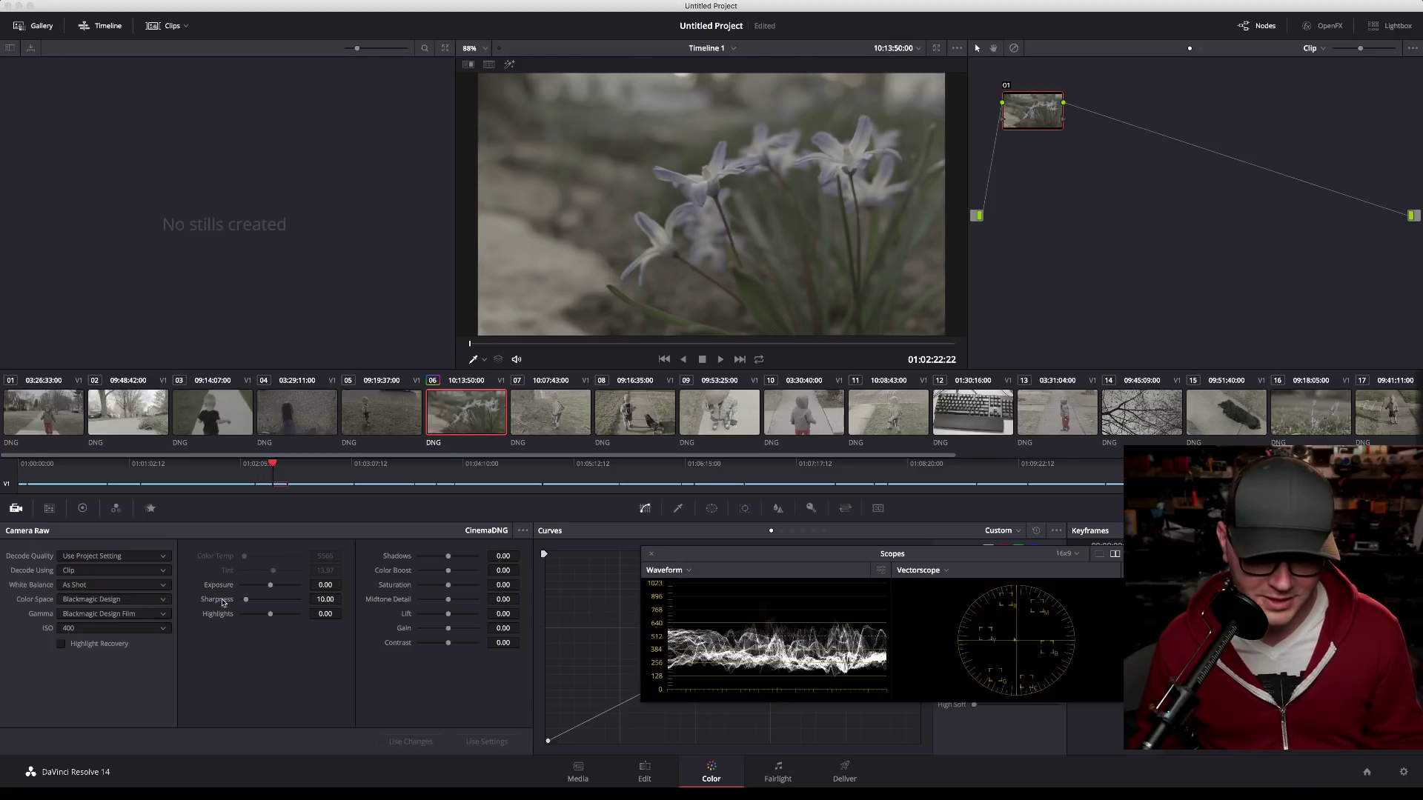
Step: Try ISO 200 for clip 06 in the Camera Raw settings, and set it back to 400
{"action": "left_click", "coordinate": [79, 629]}
{"action": "left_click", "coordinate": [82, 642]}
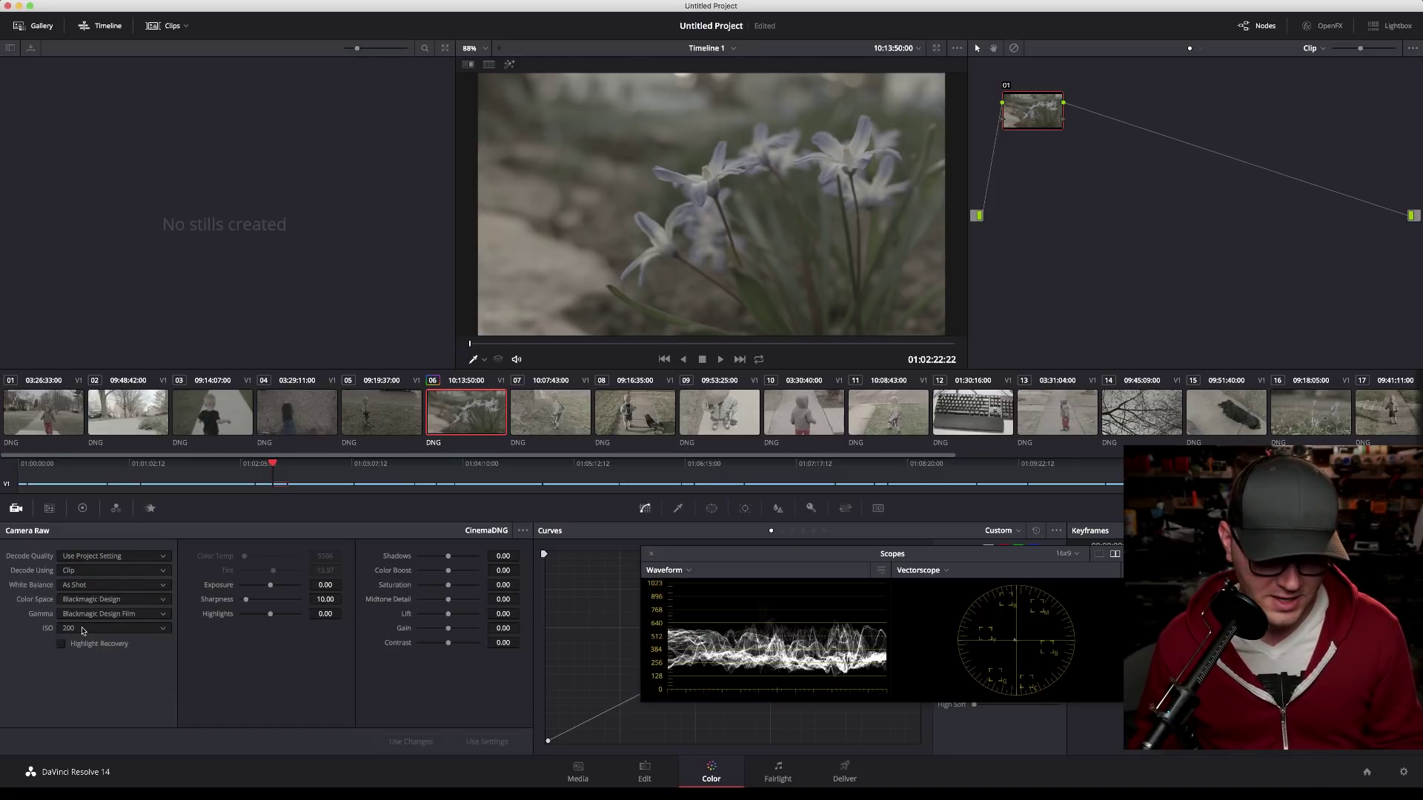
{"action": "left_click", "coordinate": [82, 630]}
{"action": "left_click", "coordinate": [89, 657]}
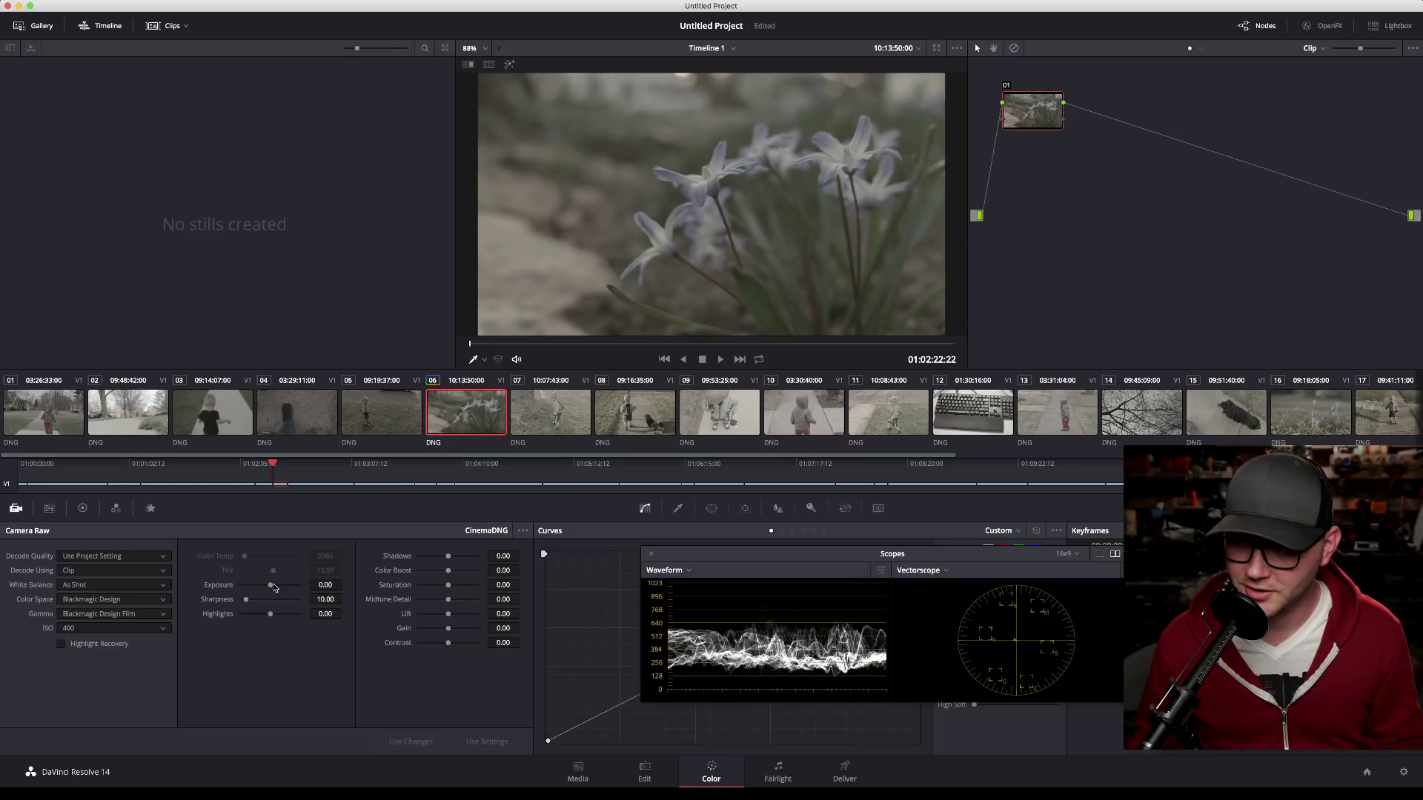
Step: Adjust clip 06 with the primary color wheels, setting Gain to 1.41, Lift to -0.05 and Gamma to -0.01
{"action": "left_click_drag", "start_coordinate": [1038, 115], "coordinate": [1053, 132]}
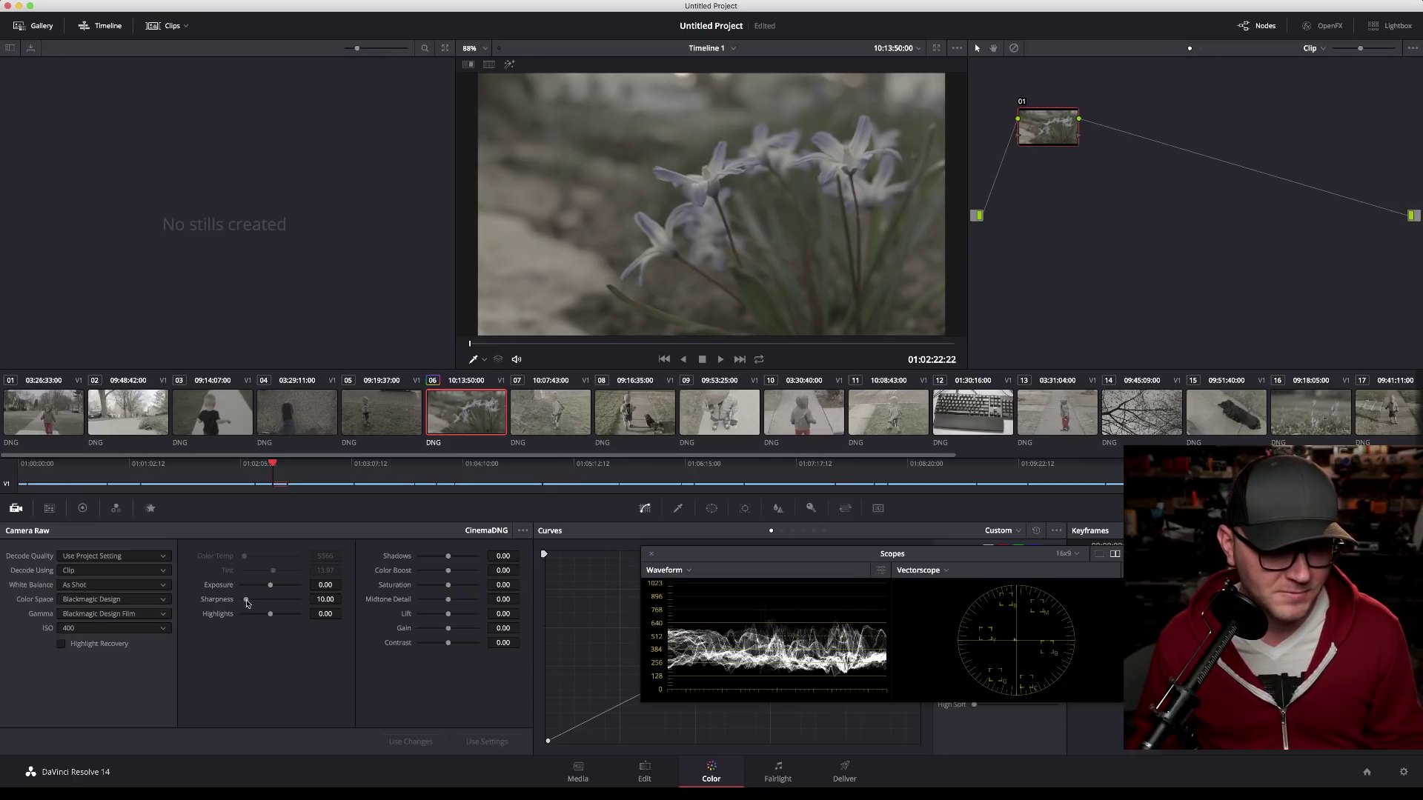
{"action": "left_click", "coordinate": [82, 509]}
{"action": "left_click", "coordinate": [116, 509]}
{"action": "left_click", "coordinate": [82, 508]}
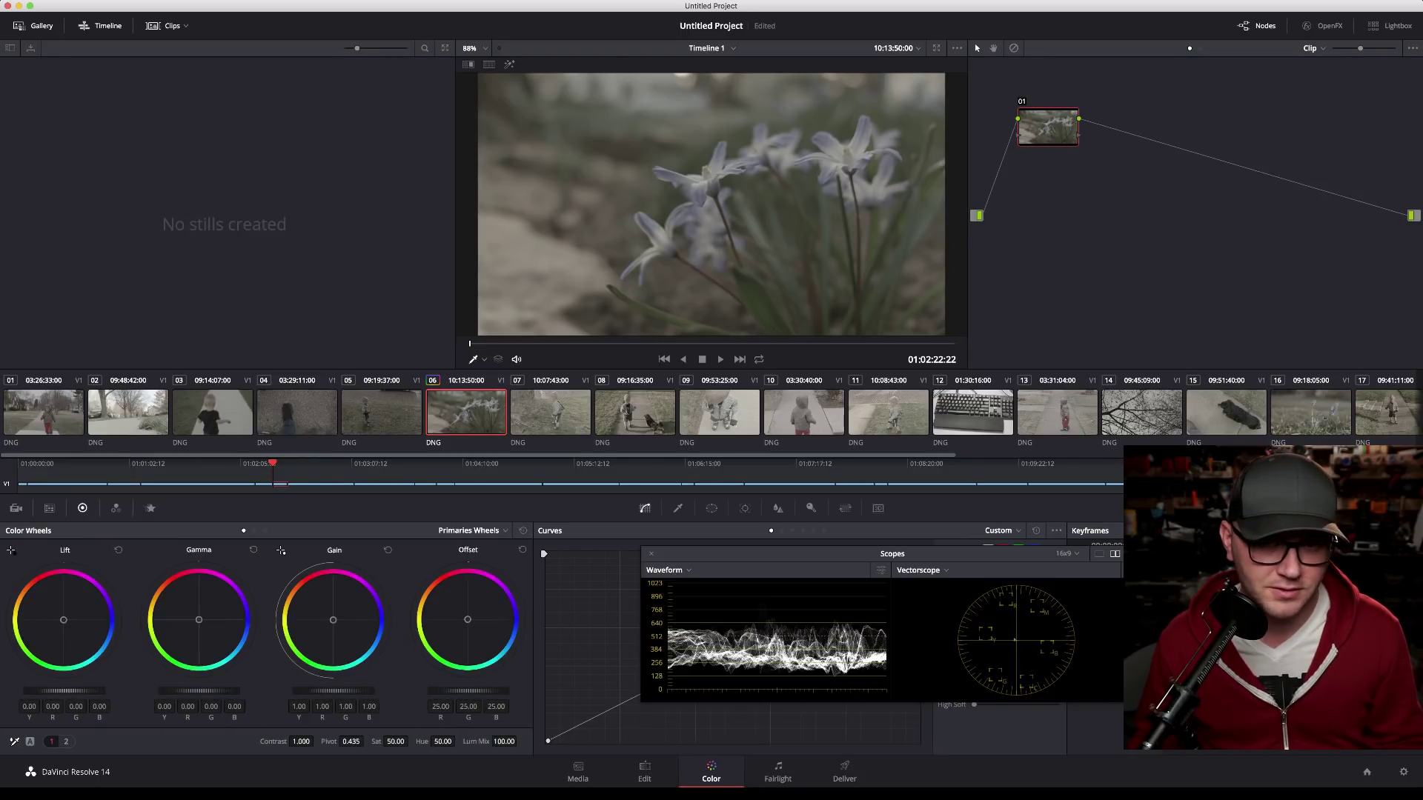
{"action": "left_click_drag", "start_coordinate": [333, 691], "coordinate": [389, 690]}
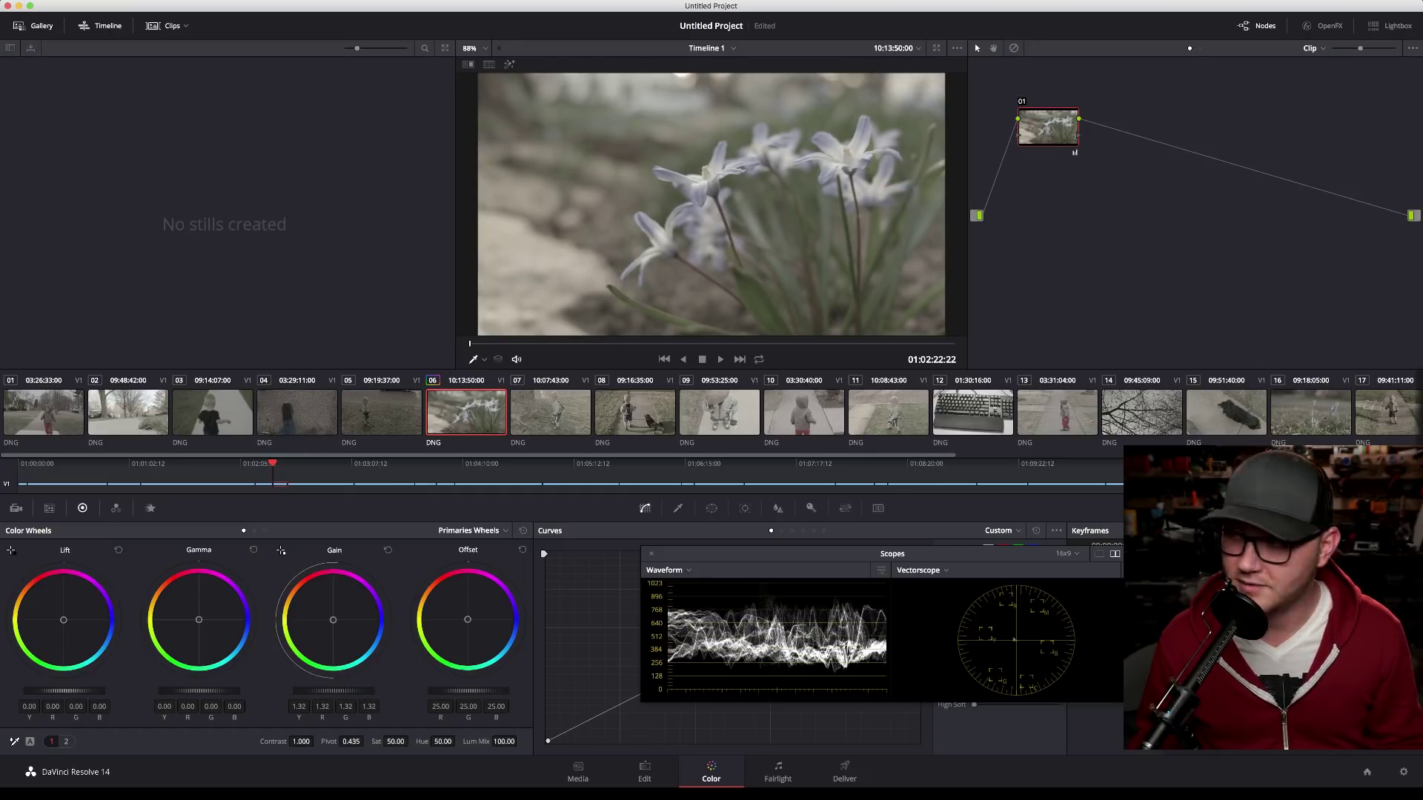
{"action": "left_click_drag", "start_coordinate": [390, 690], "coordinate": [400, 691]}
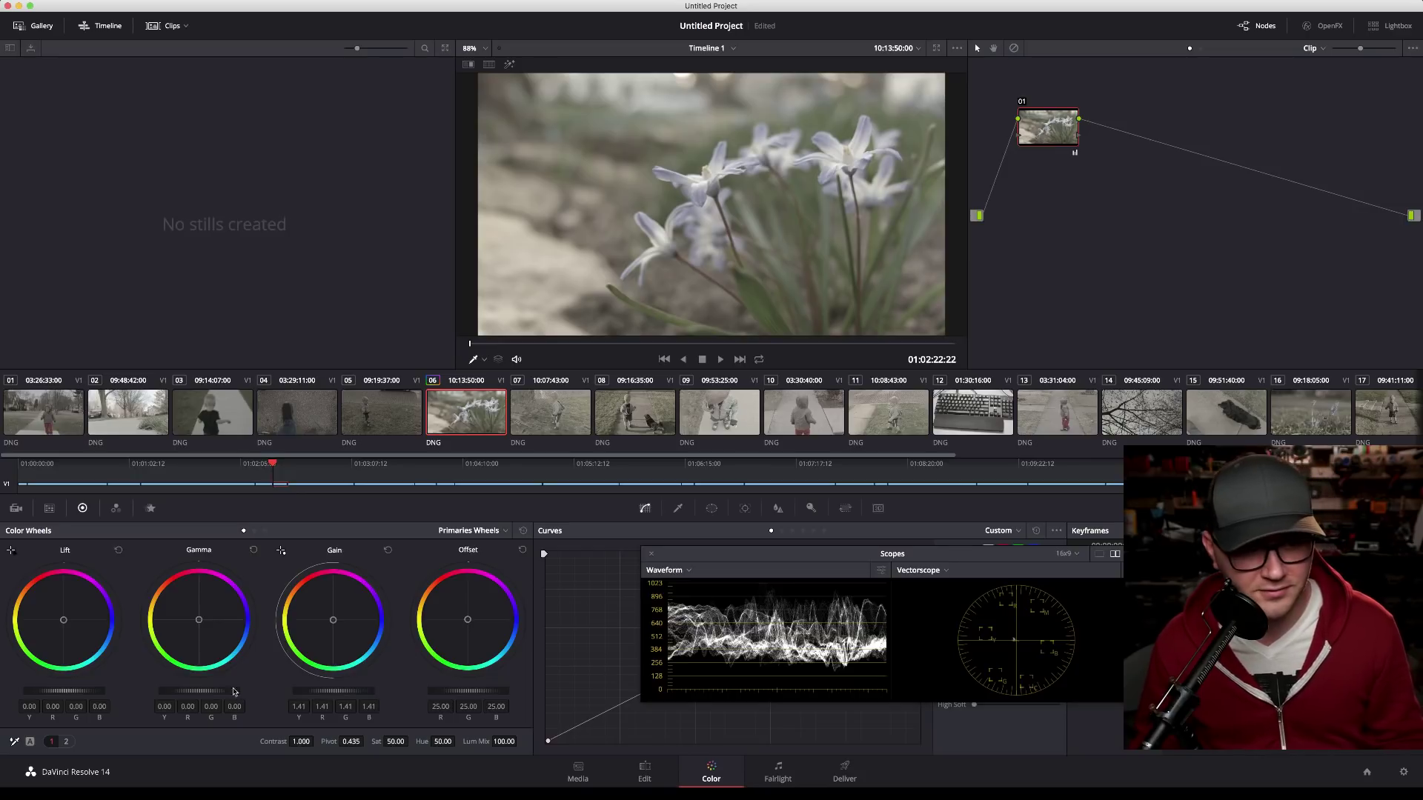
{"action": "left_click_drag", "start_coordinate": [39, 691], "coordinate": [32, 690]}
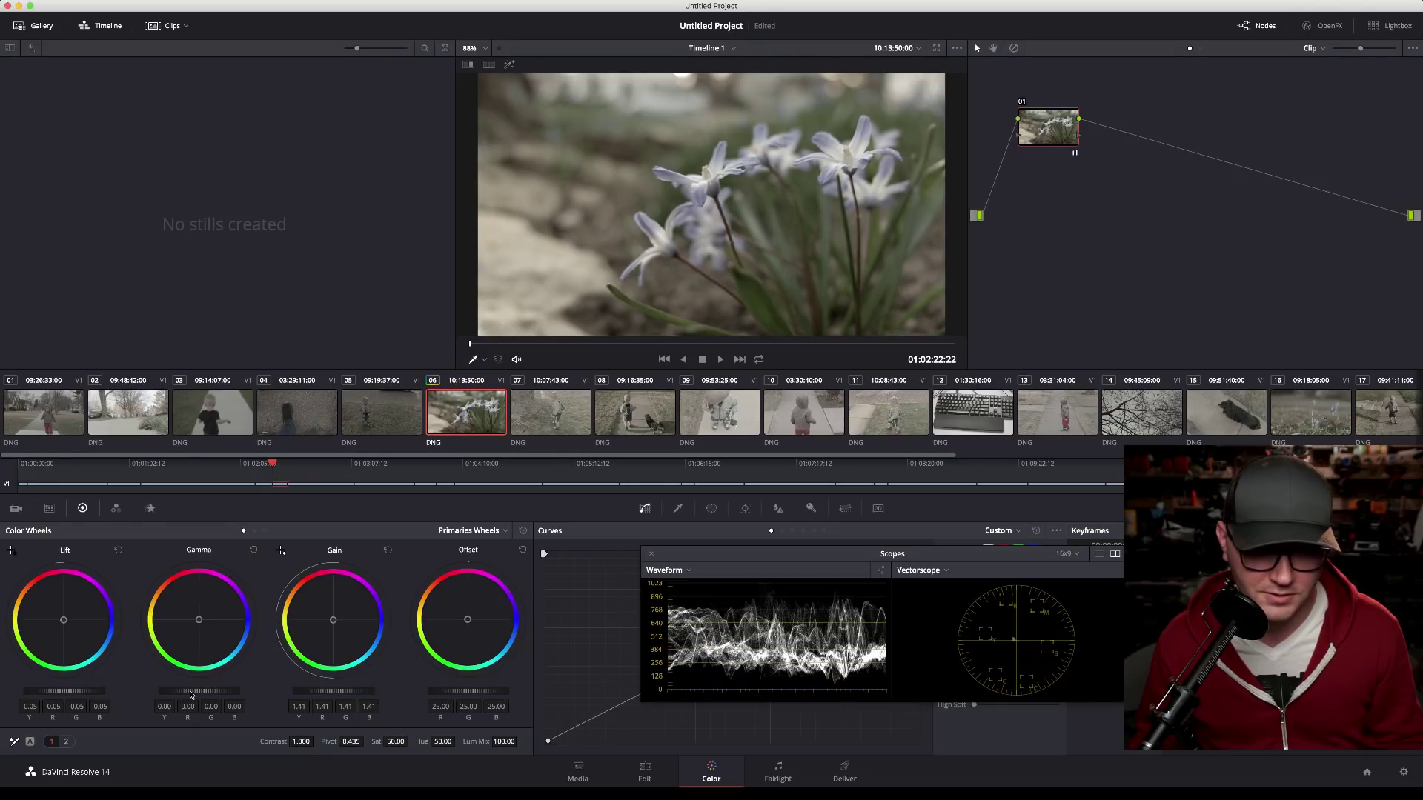
{"action": "left_click_drag", "start_coordinate": [198, 691], "coordinate": [195, 691]}
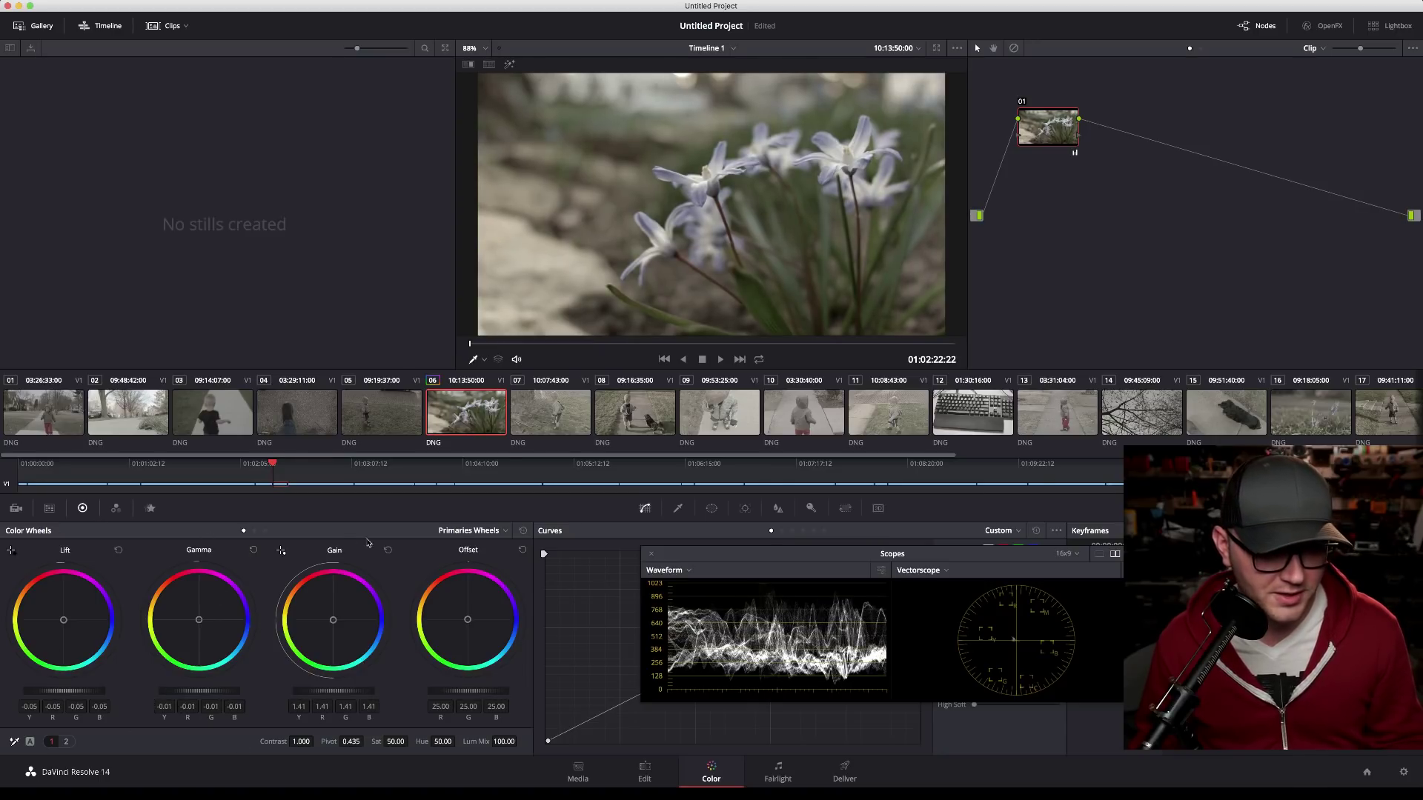
Step: Set the Camera Raw saturation of clip 06 to 58.20 and return to the primary color wheels
{"action": "left_click", "coordinate": [16, 508]}
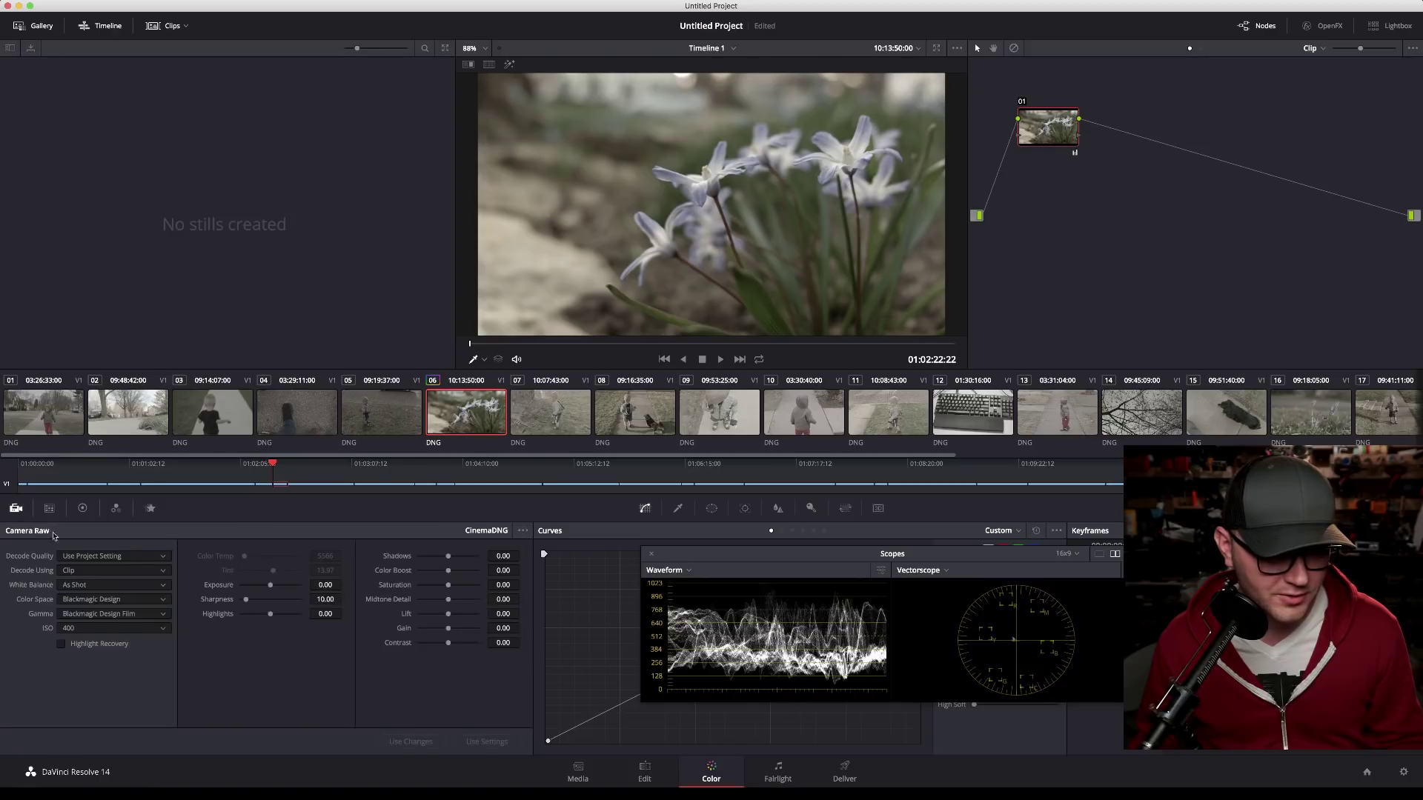
{"action": "left_click_drag", "start_coordinate": [447, 586], "coordinate": [471, 589]}
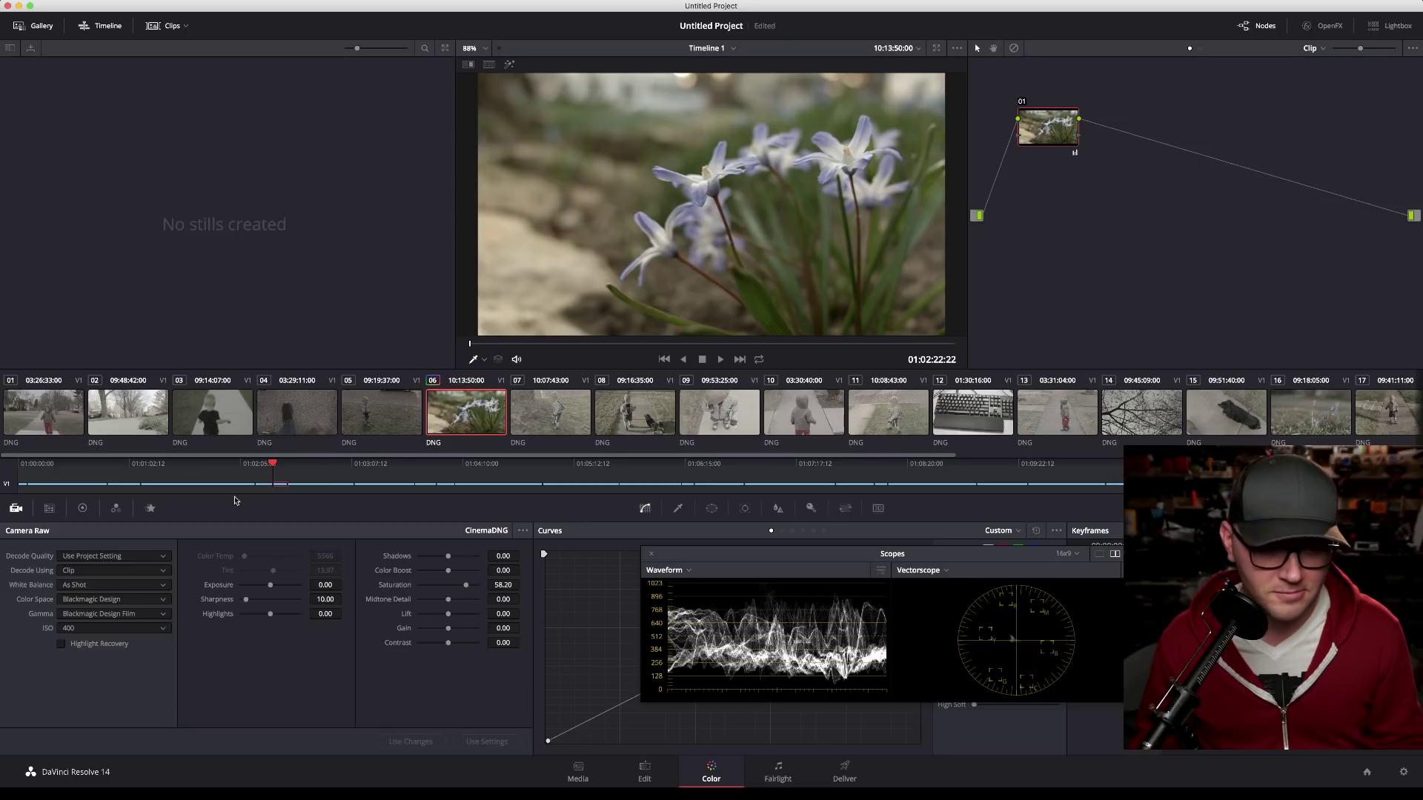
{"action": "left_click", "coordinate": [82, 509]}
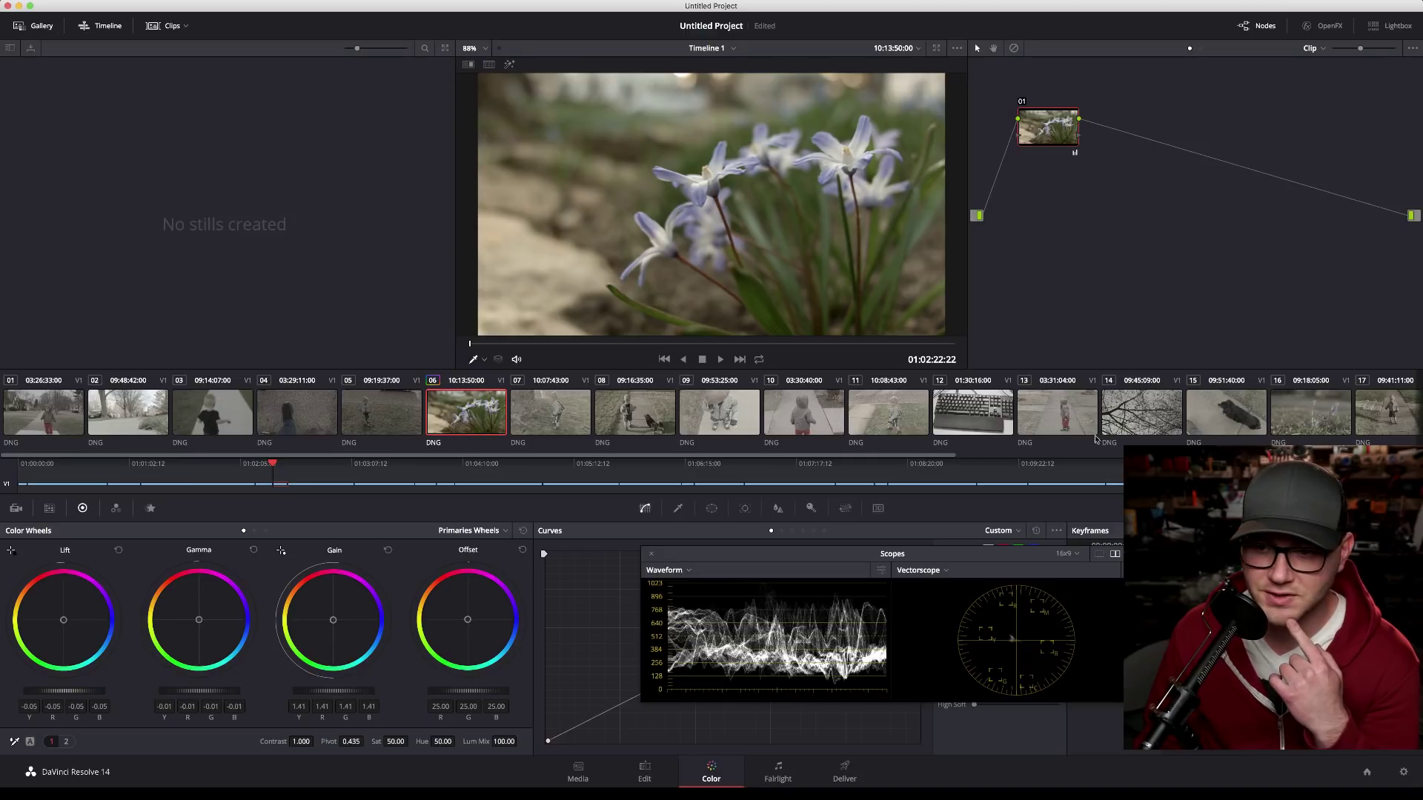
Step: Select clip 24, showing the boy in the grey jacket, and set its black point from the dark collar under the jacket
{"action": "scroll", "coordinate": [467, 425], "scroll_direction": "right", "scroll_amount": 5}
{"action": "scroll", "coordinate": [712, 412], "scroll_direction": "right", "scroll_amount": 3}
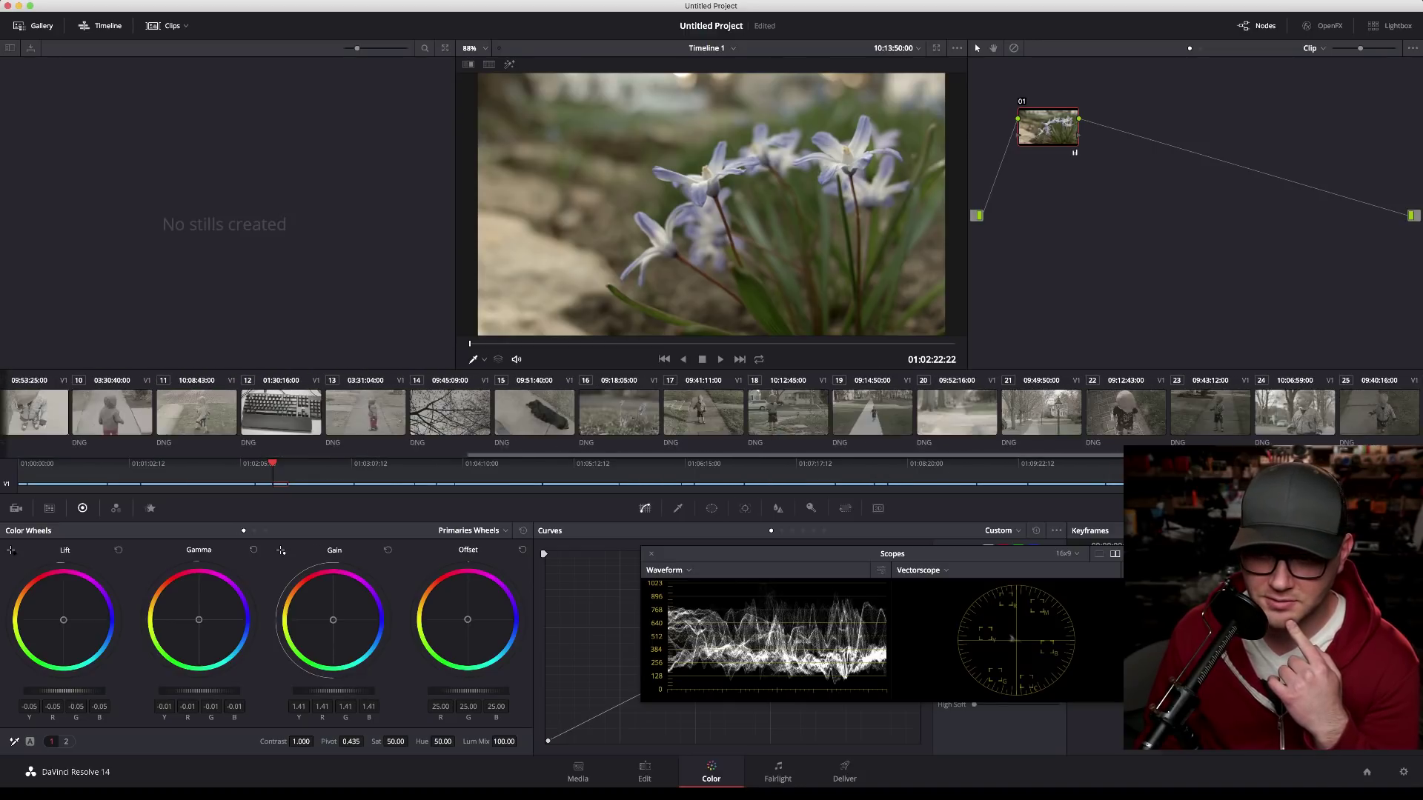
{"action": "scroll", "coordinate": [605, 472], "scroll_direction": "left", "scroll_amount": 9}
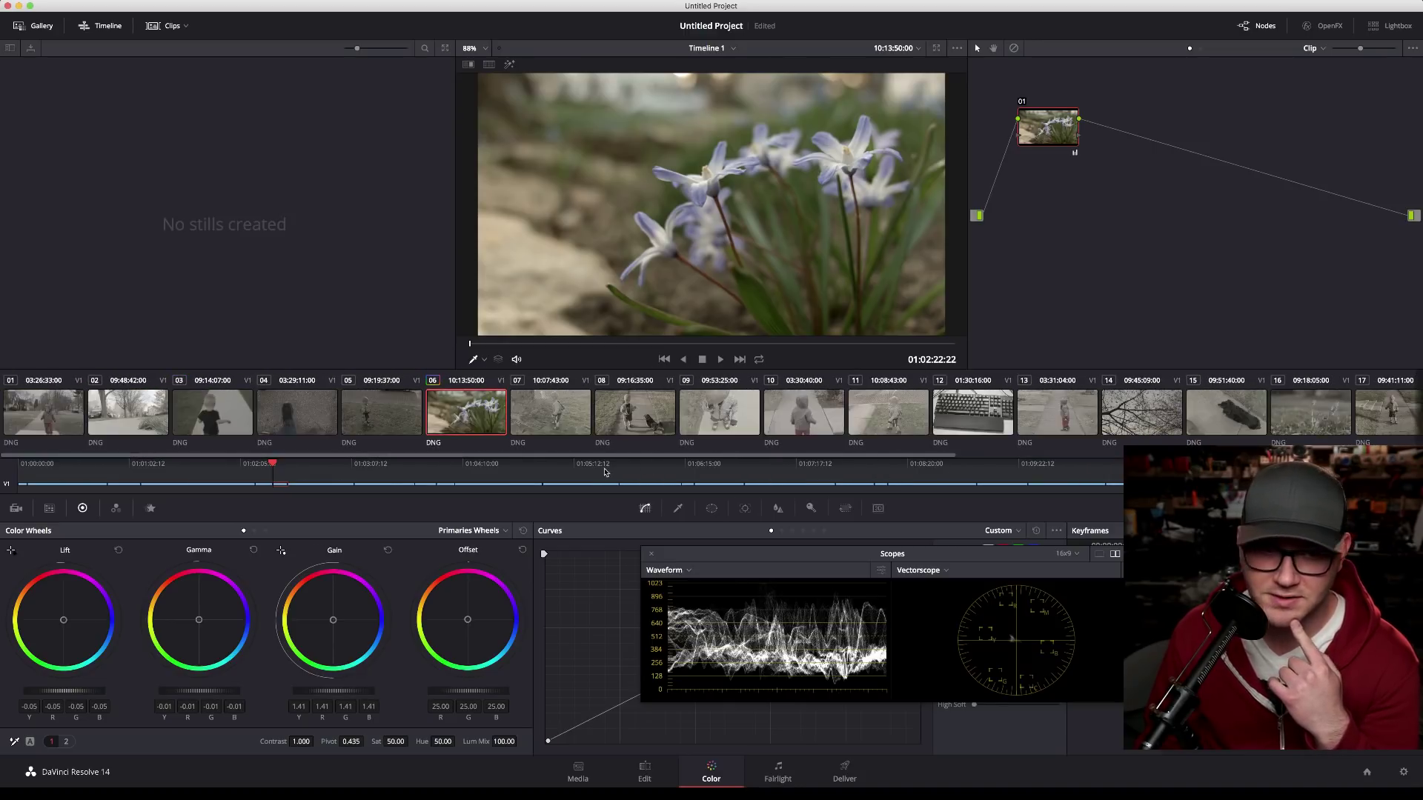
{"action": "scroll", "coordinate": [624, 472], "scroll_direction": "right", "scroll_amount": 8}
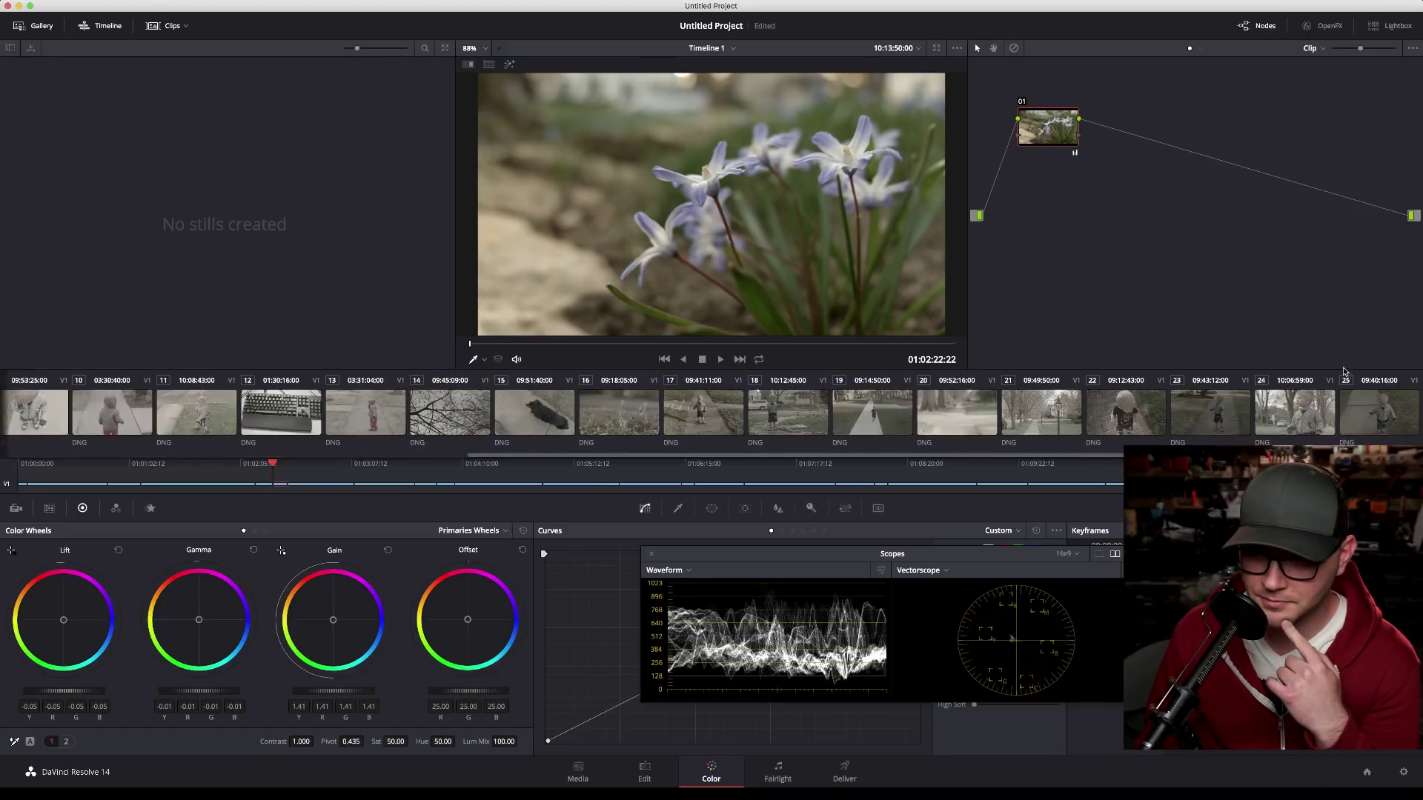
{"action": "left_click", "coordinate": [1294, 412]}
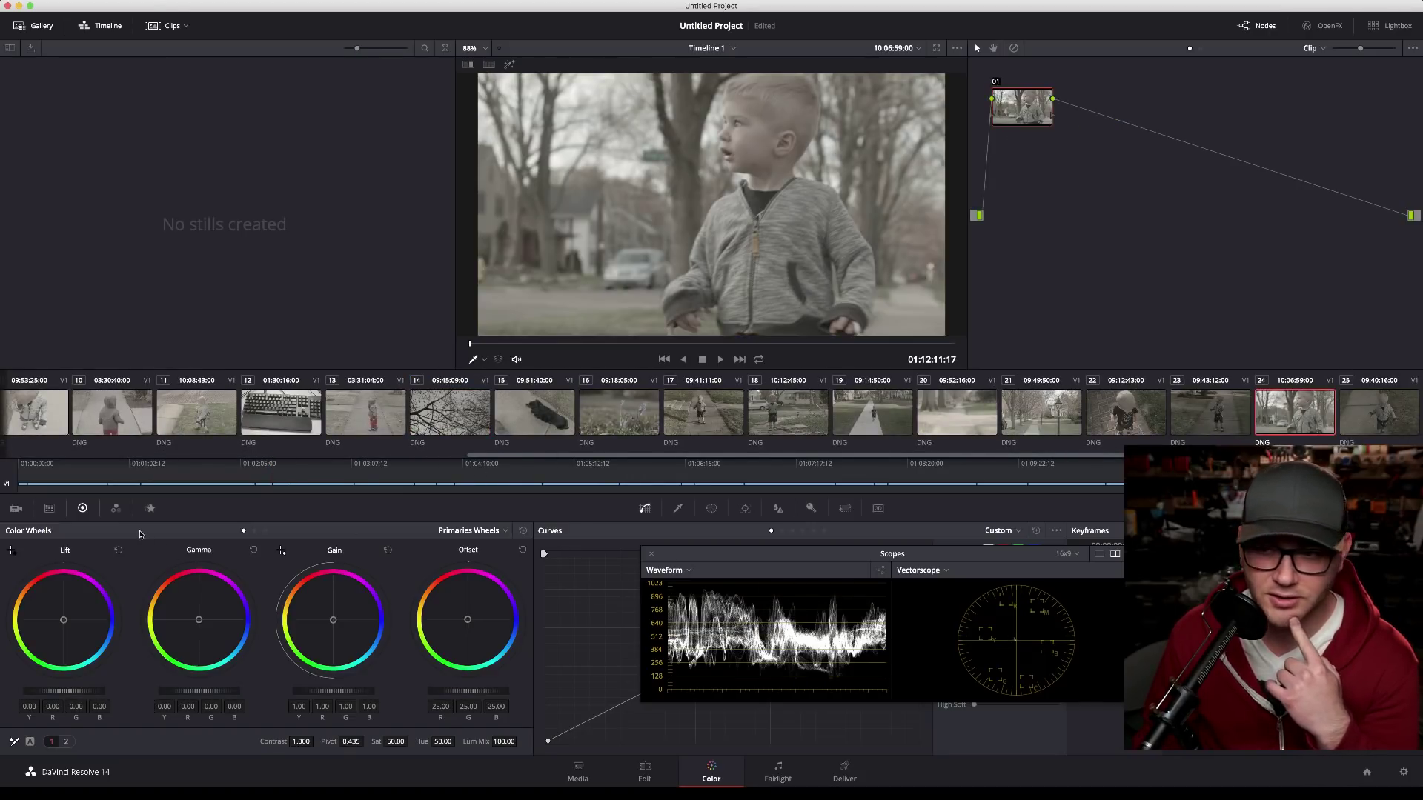
{"action": "left_click", "coordinate": [13, 552]}
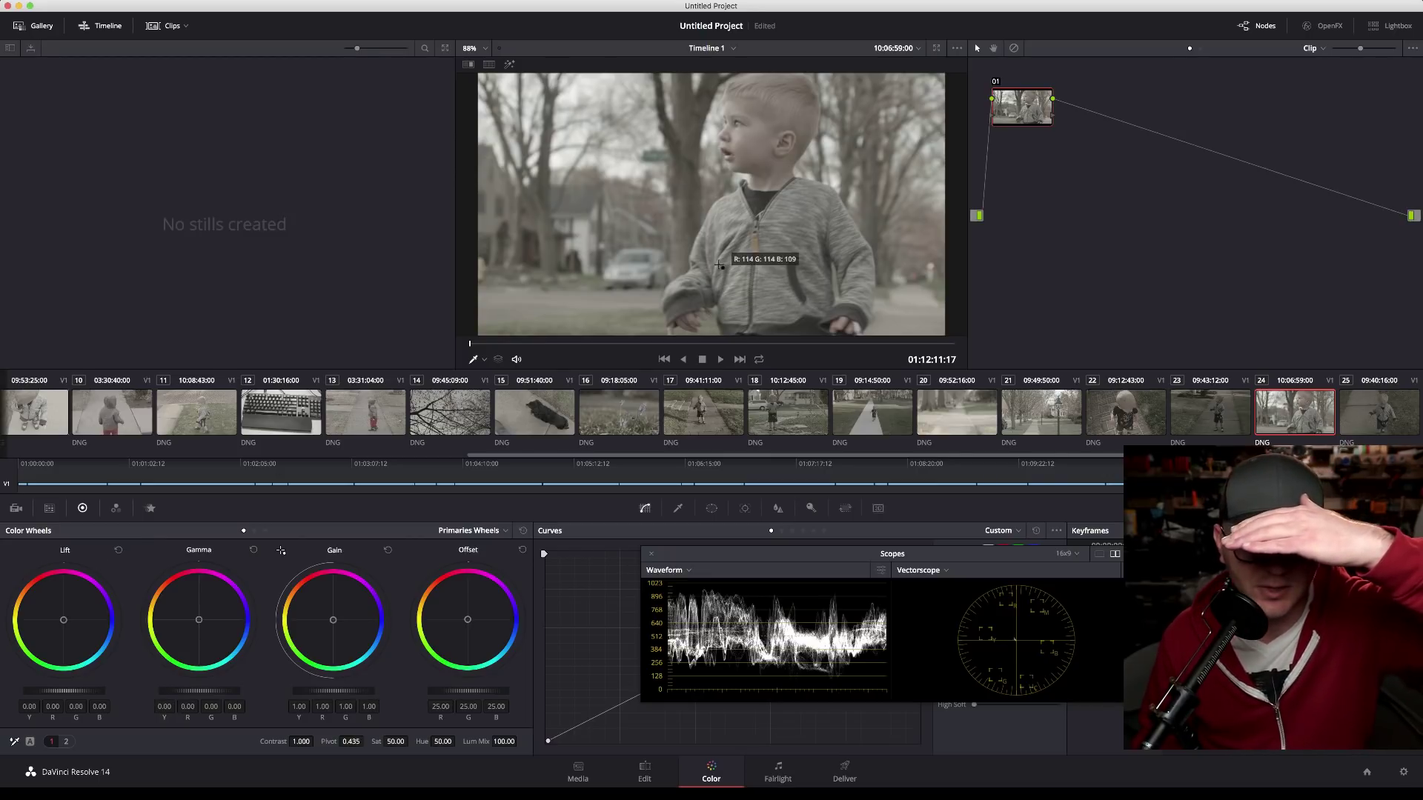
{"action": "left_click", "coordinate": [763, 199]}
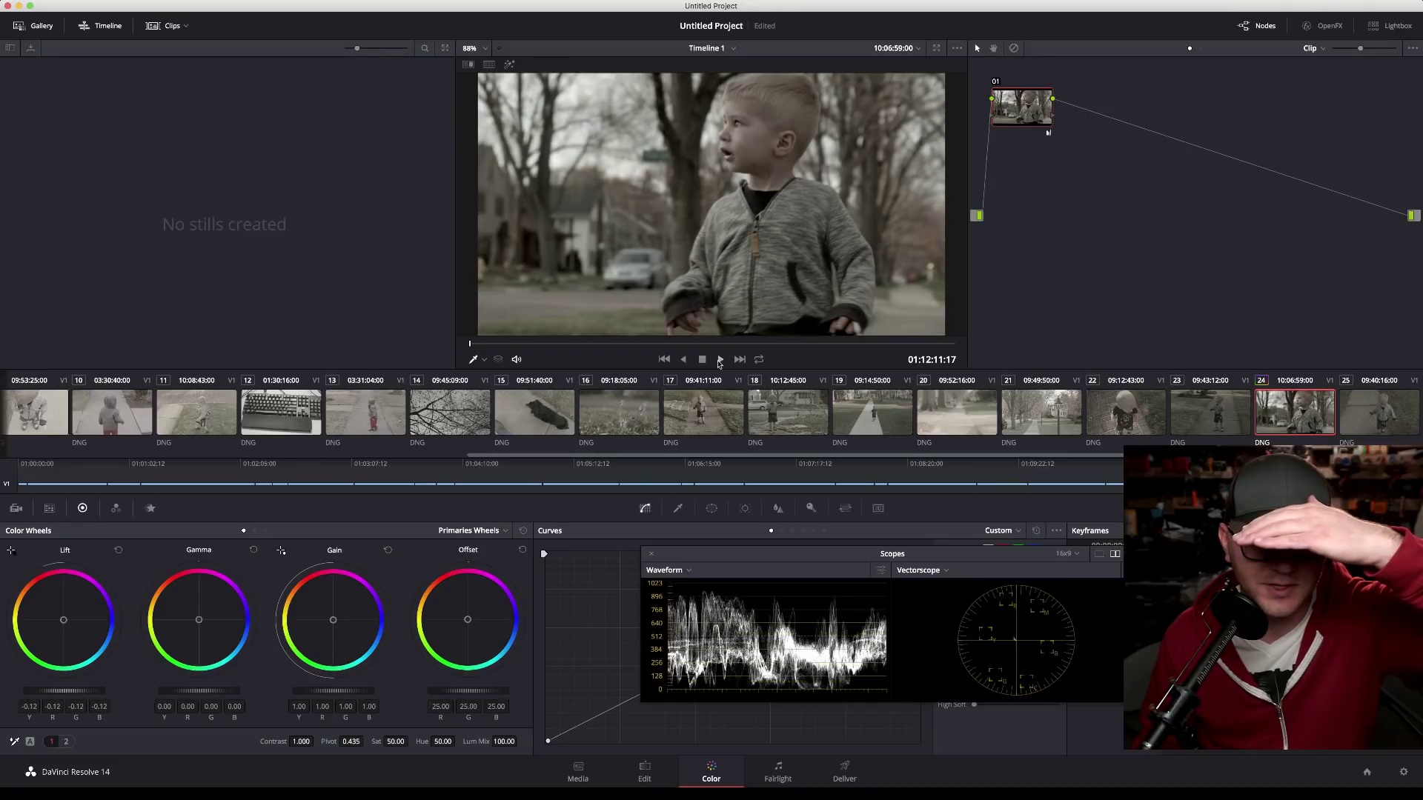
Step: Set clip 24's white point from a bright background area between the trees, and set Lift to -0.09
{"action": "left_click", "coordinate": [281, 550]}
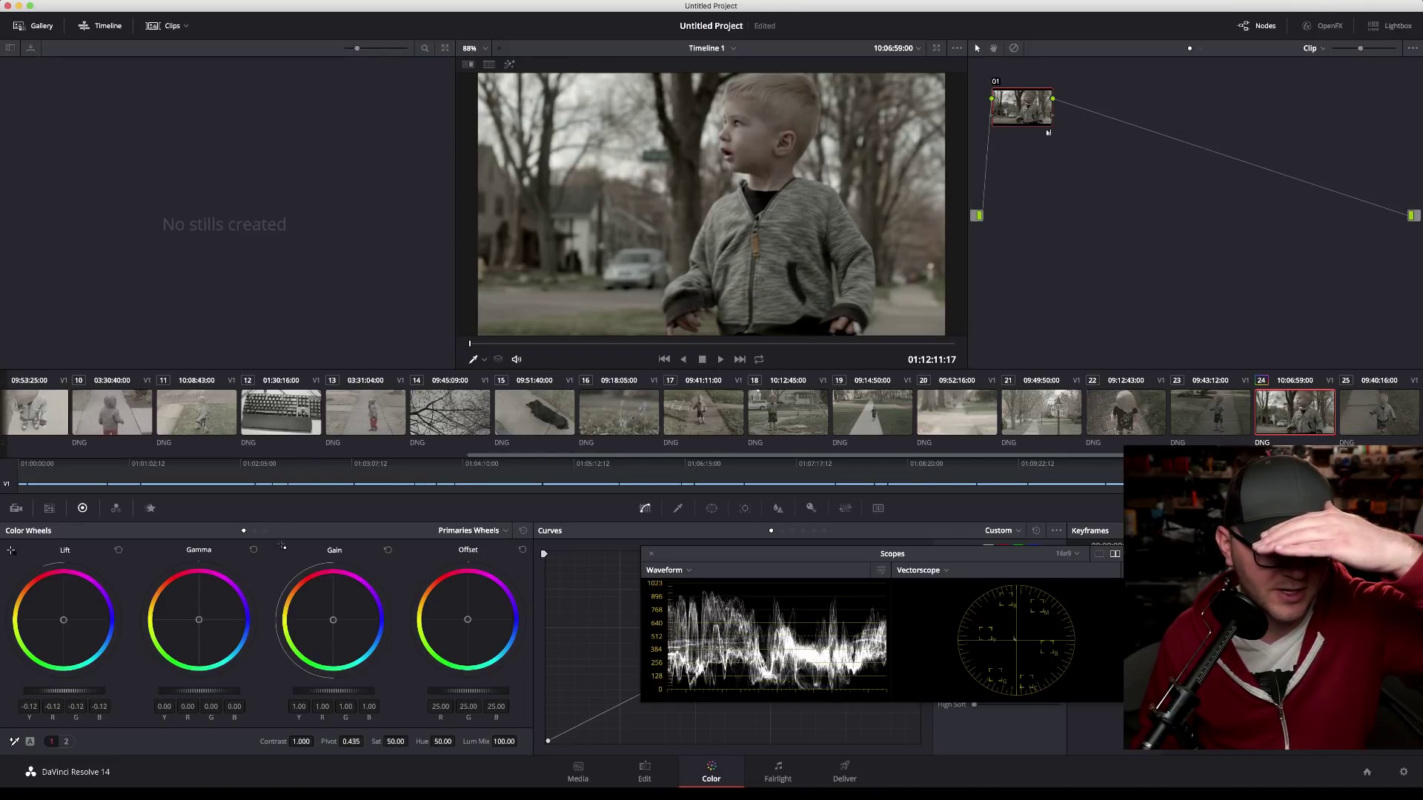
{"action": "left_click", "coordinate": [568, 153]}
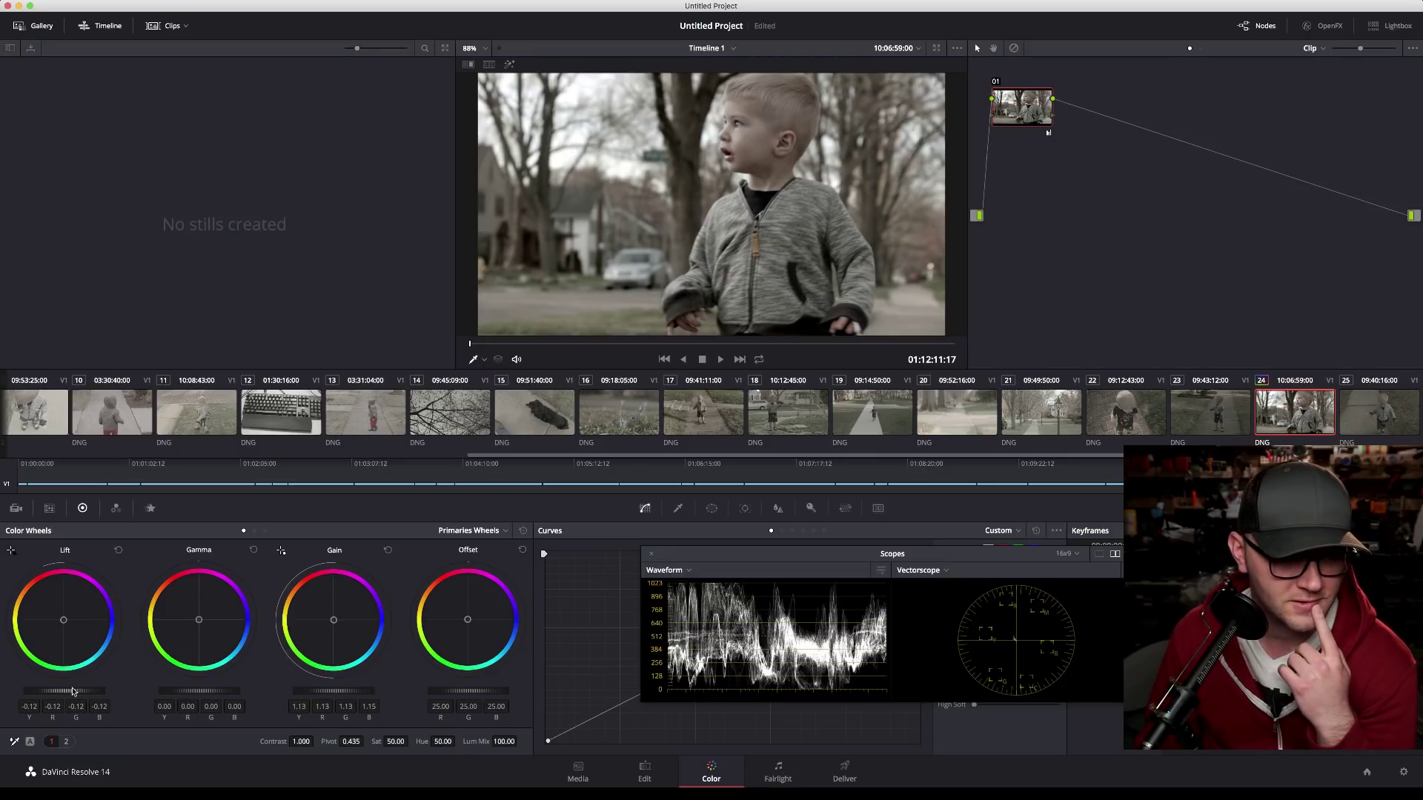
{"action": "left_click_drag", "start_coordinate": [64, 690], "coordinate": [75, 691]}
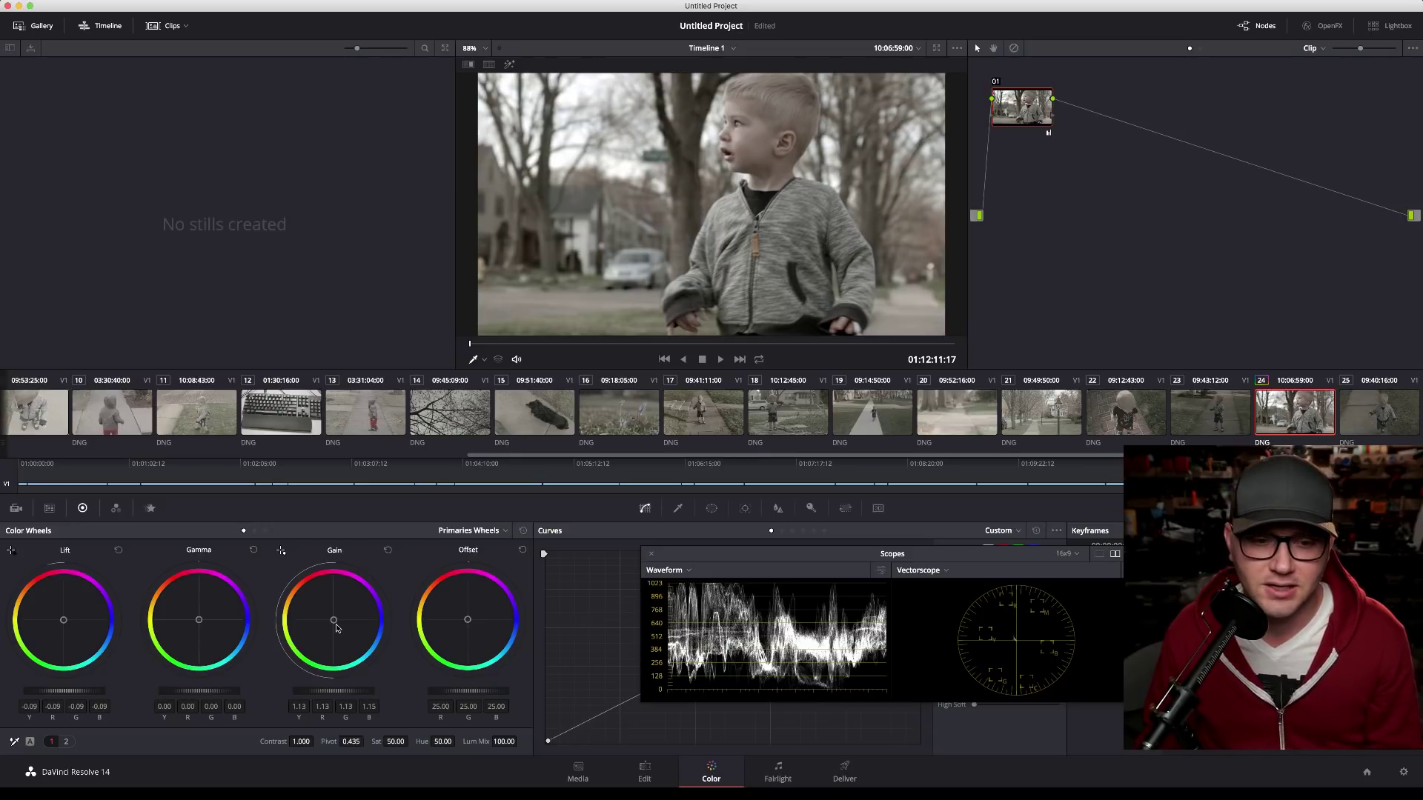
{"action": "right_click", "coordinate": [1033, 112]}
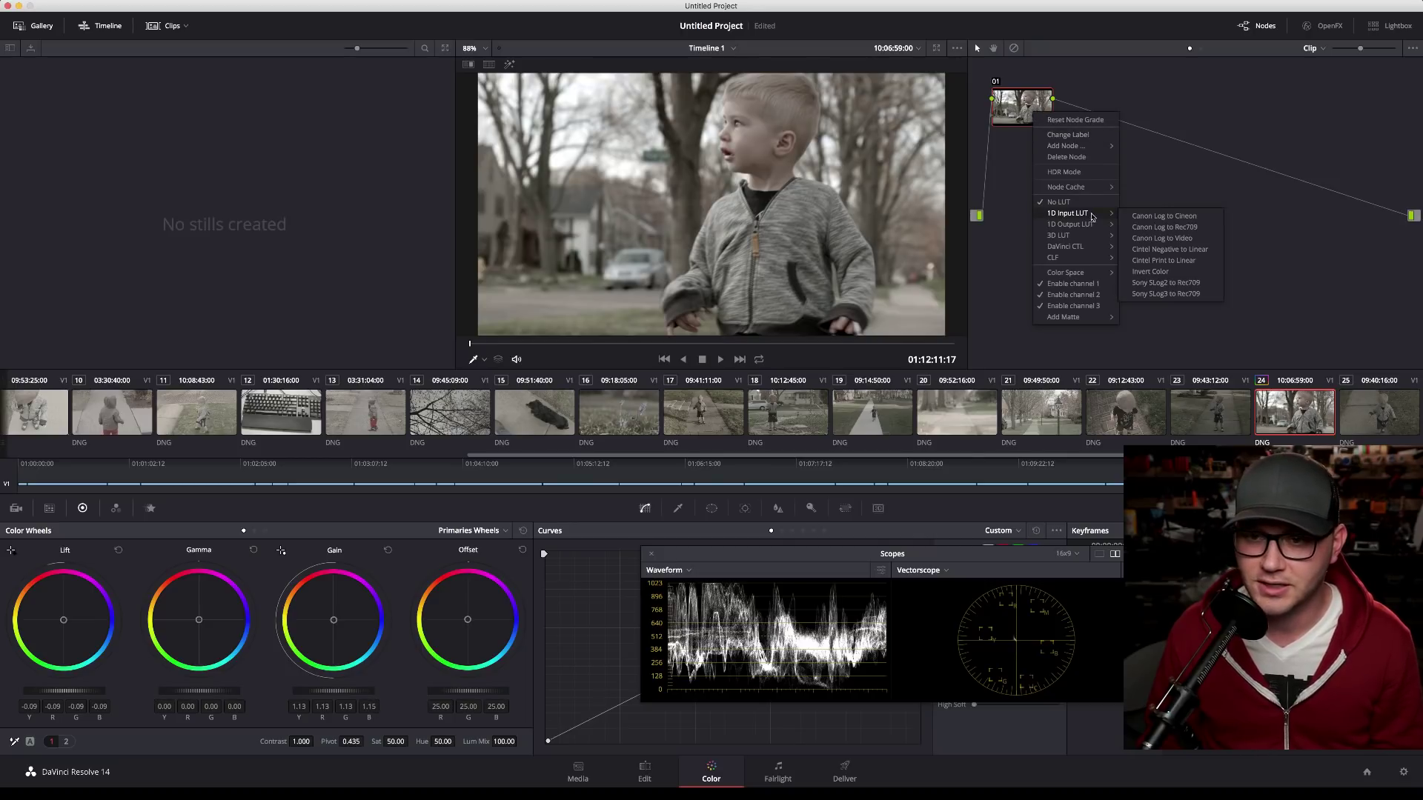
{"action": "mouse_move", "coordinate": [1092, 239]}
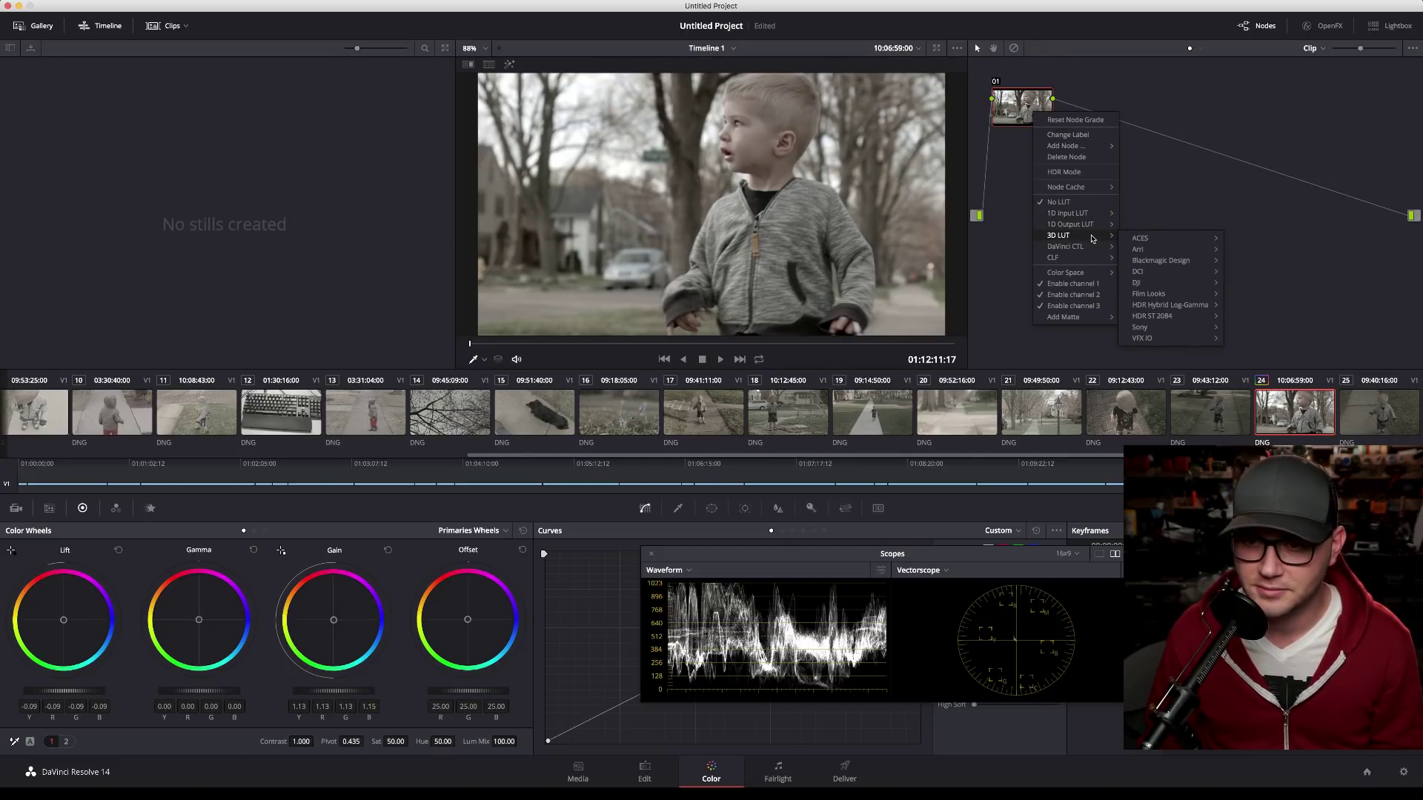
{"action": "left_click", "coordinate": [1191, 270]}
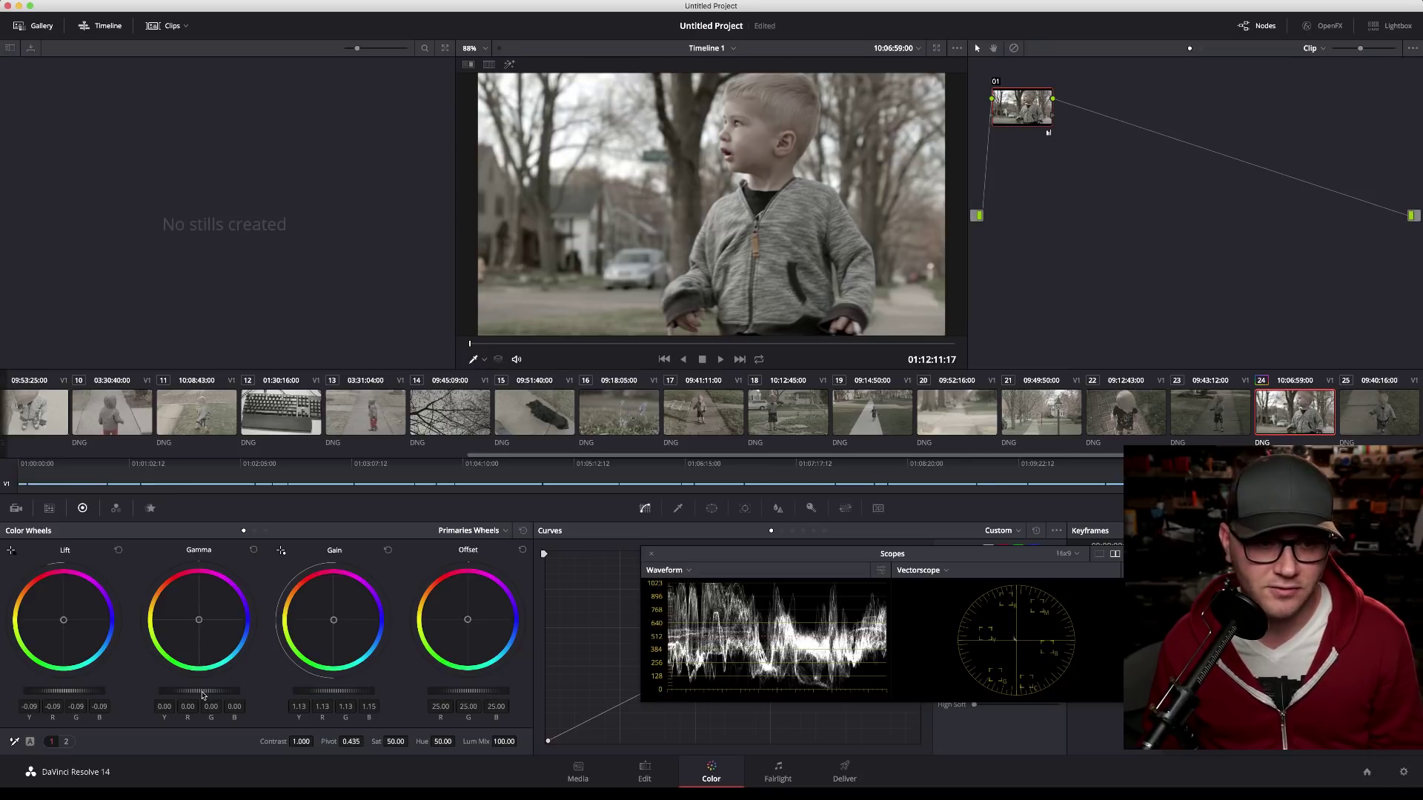
Step: Set clip 24's Camera Raw settings to decode using Clip
{"action": "left_click", "coordinate": [15, 510]}
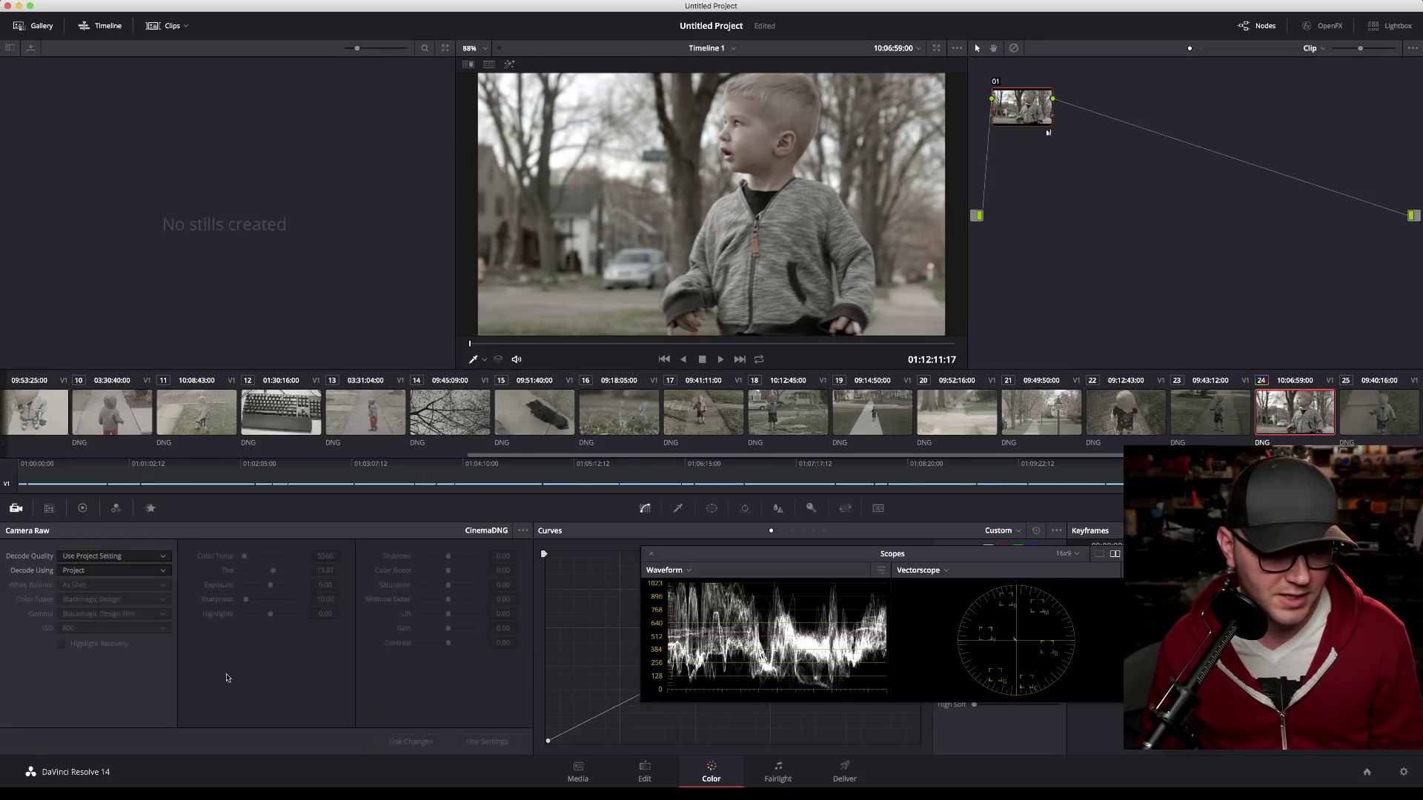
{"action": "left_click", "coordinate": [74, 571]}
{"action": "left_click", "coordinate": [89, 631]}
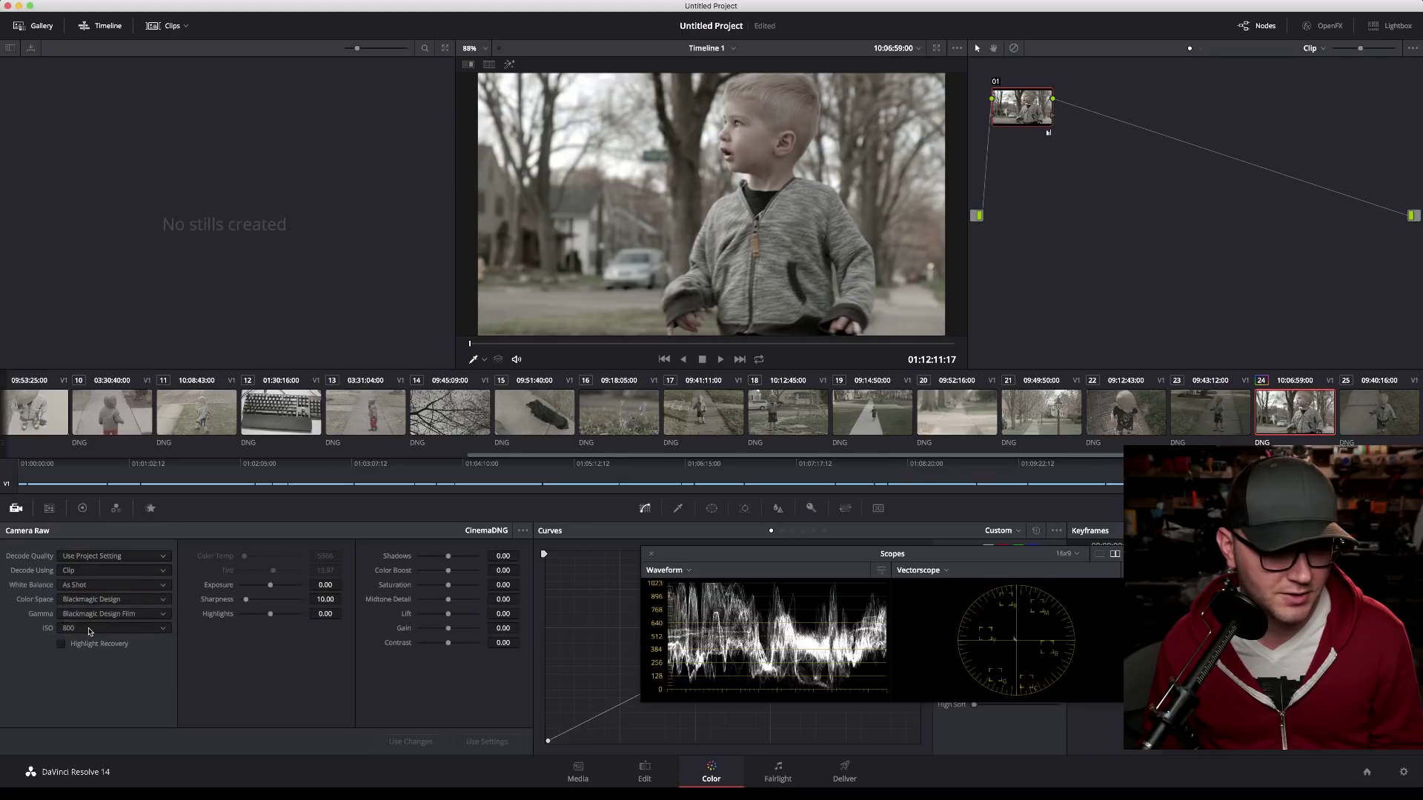
Step: Try ISO 400 for clip 24 in the Camera Raw settings, and set it back to 800
{"action": "left_click", "coordinate": [119, 629]}
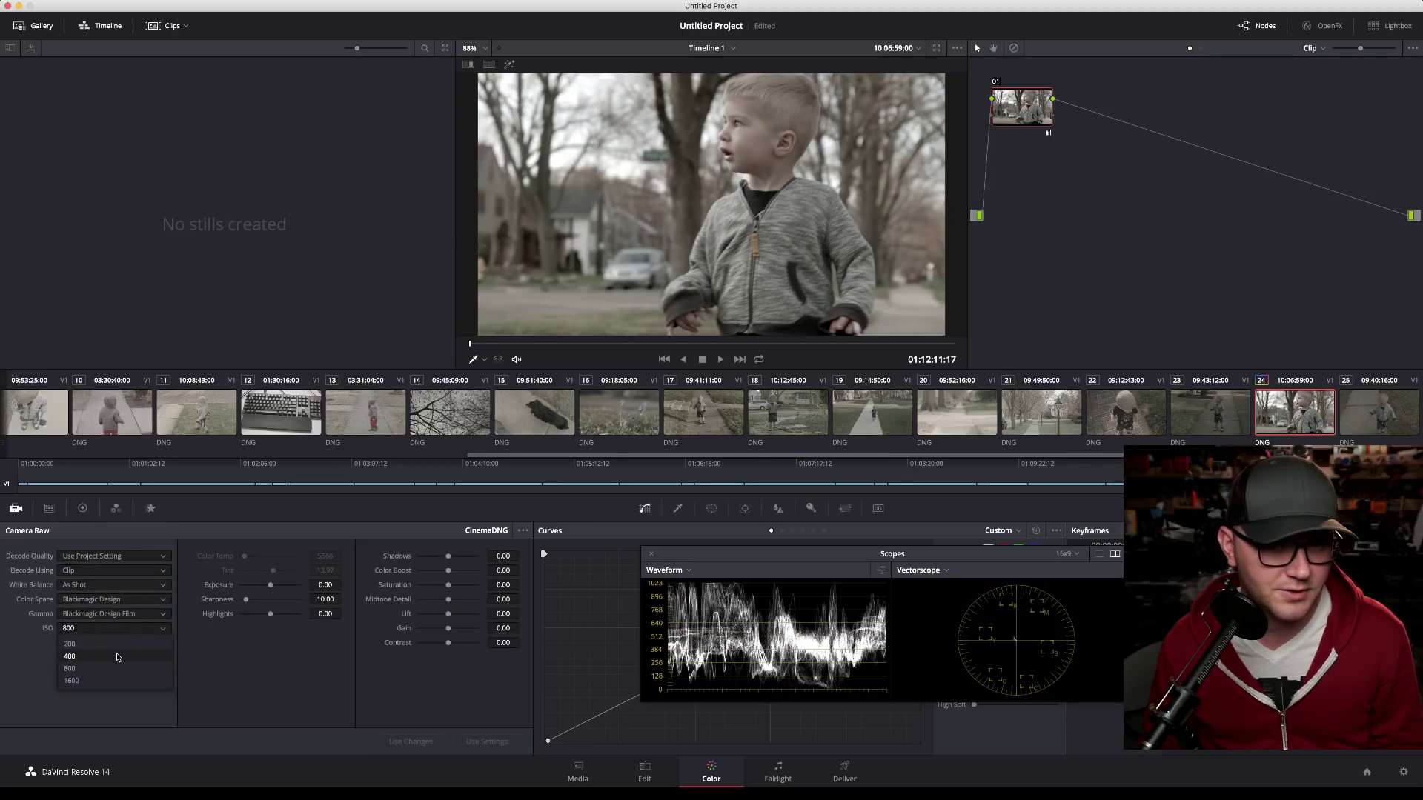
{"action": "left_click", "coordinate": [109, 656]}
{"action": "left_click", "coordinate": [112, 632]}
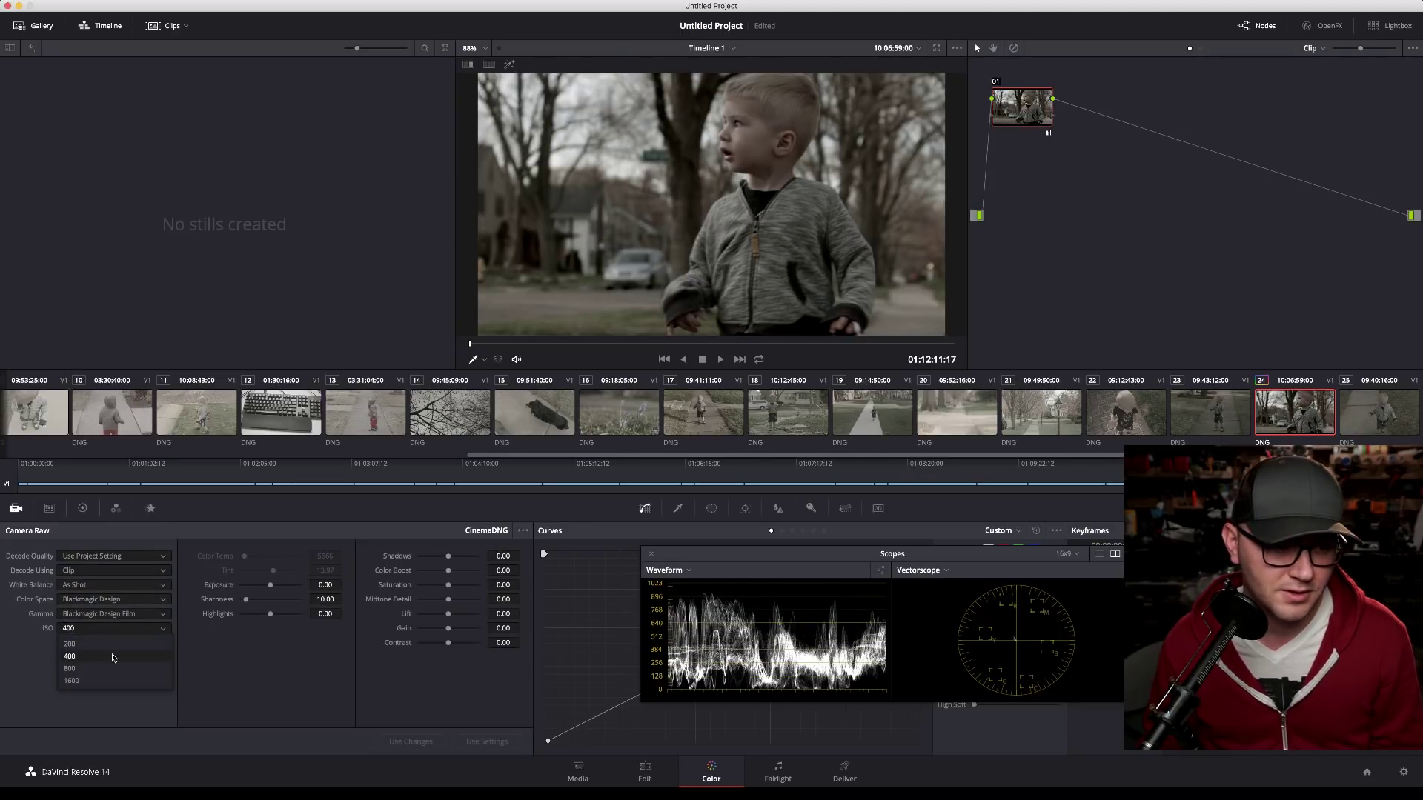
{"action": "left_click", "coordinate": [116, 669]}
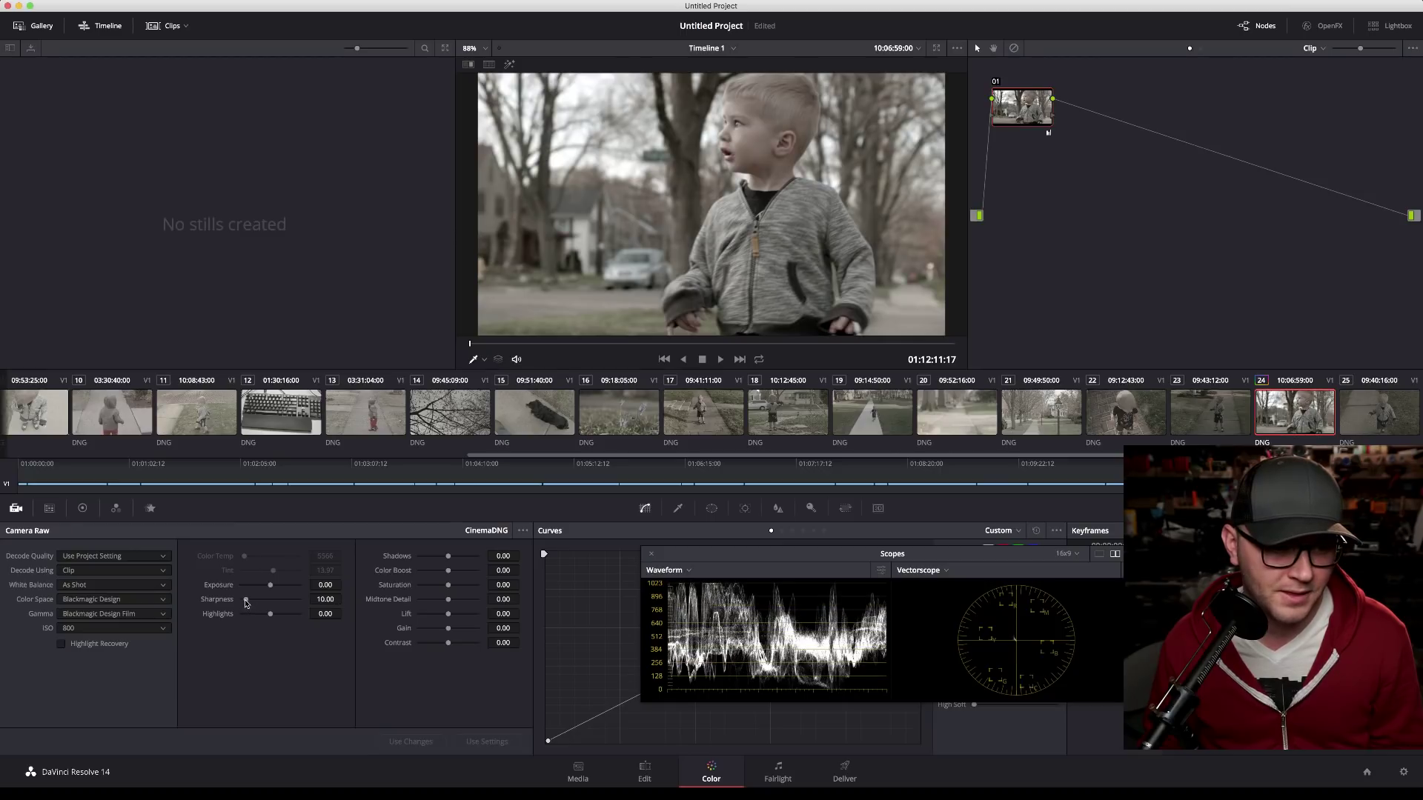
{"action": "left_click", "coordinate": [74, 631]}
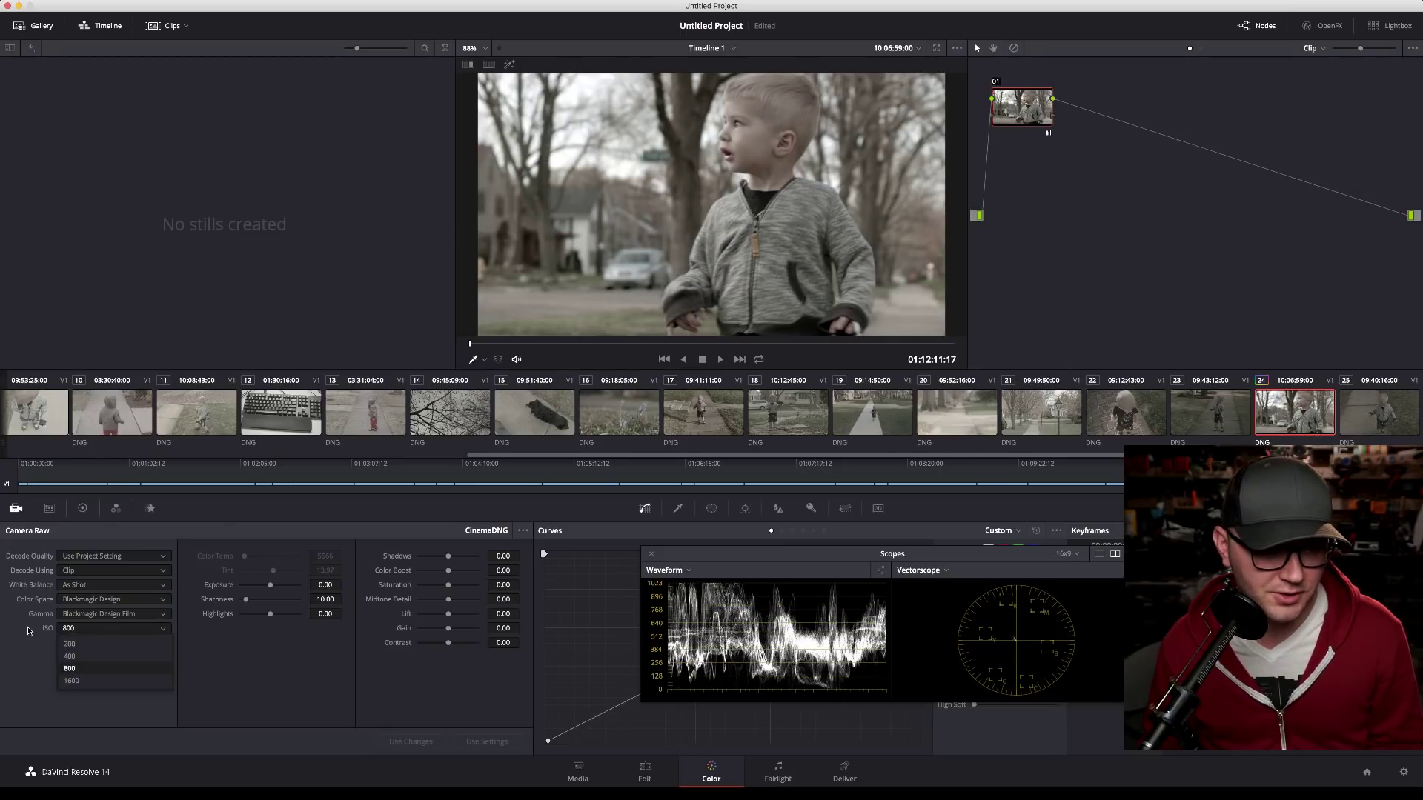
{"action": "left_click", "coordinate": [50, 630]}
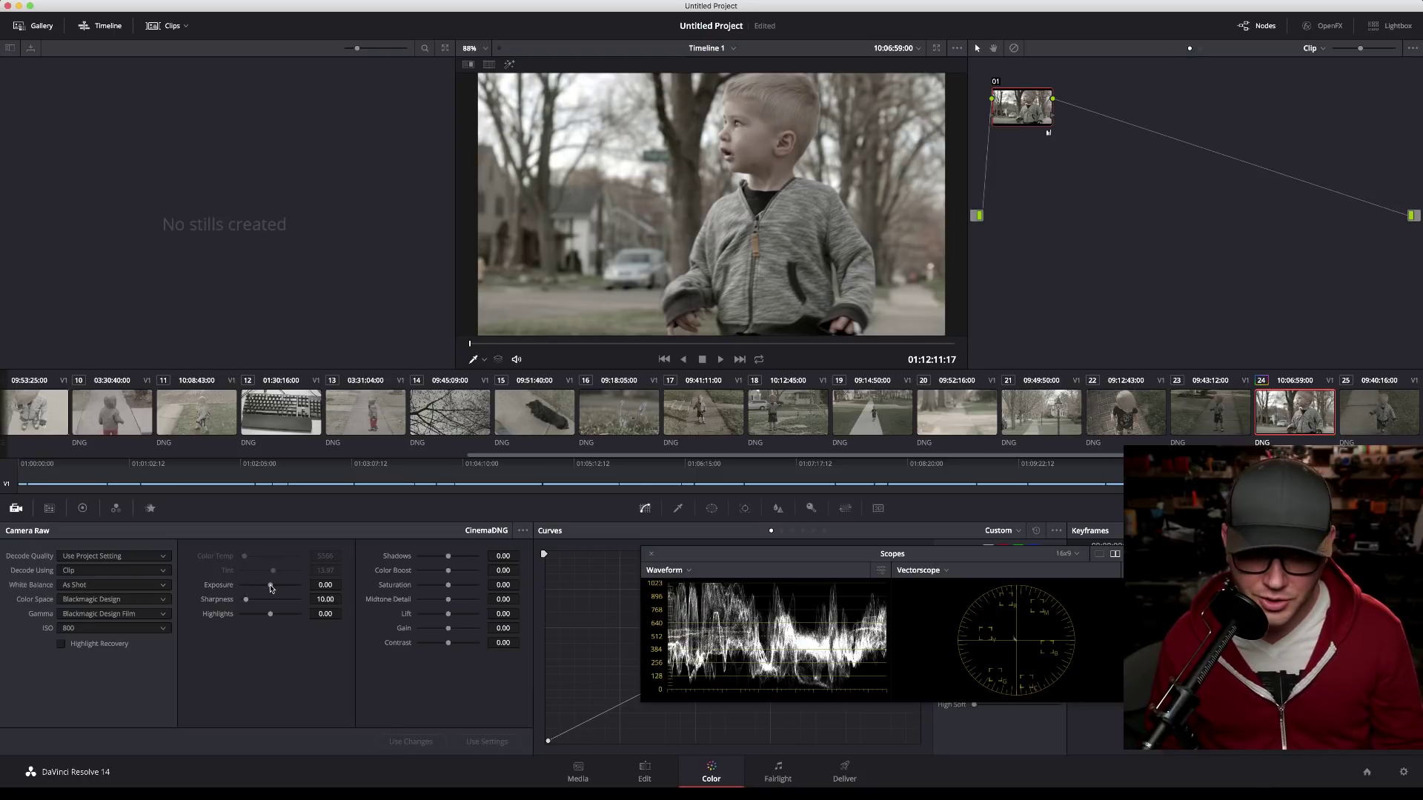
Step: Set clip 24's Camera Raw ISO to 400 and its exposure to 0.54
{"action": "left_click_drag", "start_coordinate": [271, 587], "coordinate": [282, 590]}
{"action": "left_click", "coordinate": [104, 628]}
{"action": "left_click", "coordinate": [81, 649]}
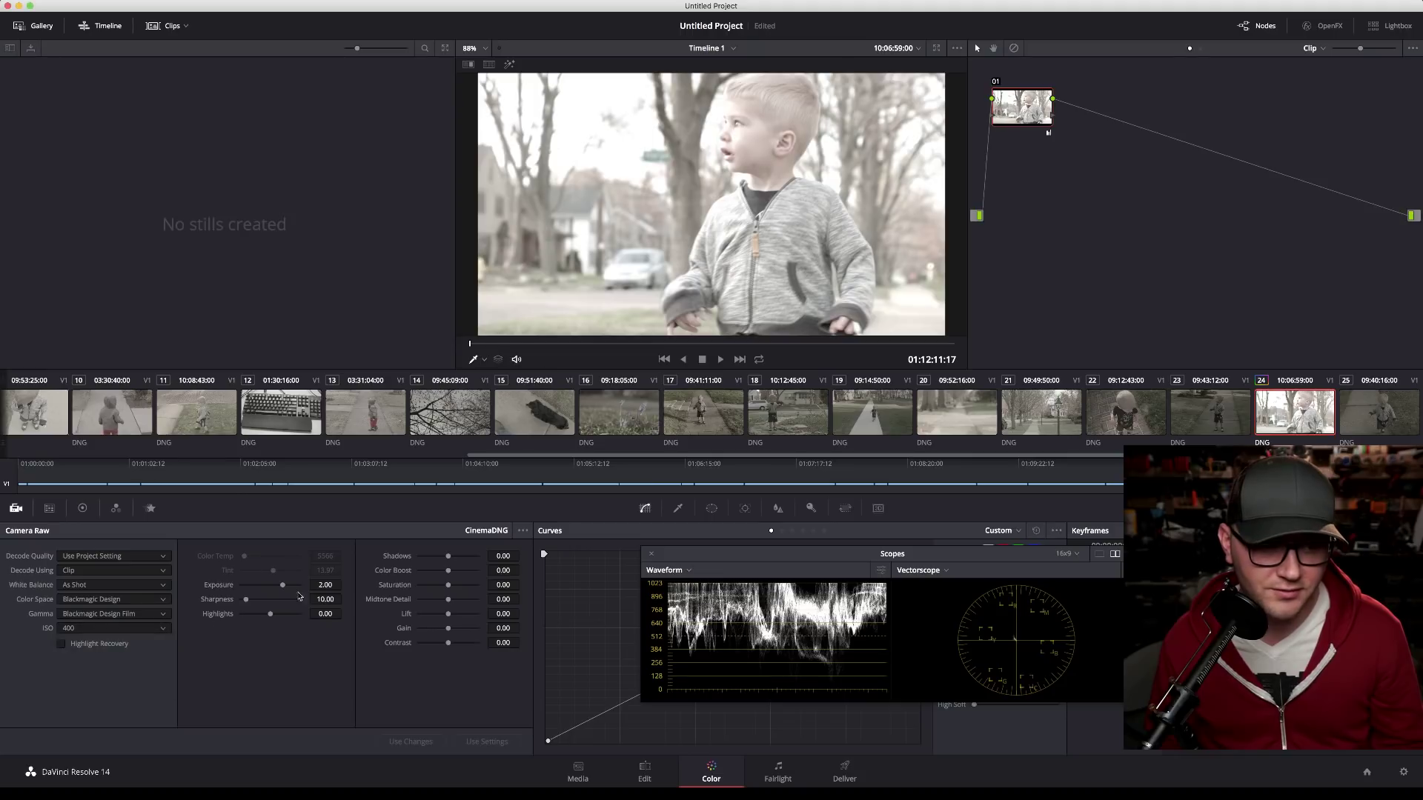
{"action": "left_click_drag", "start_coordinate": [282, 587], "coordinate": [275, 587]}
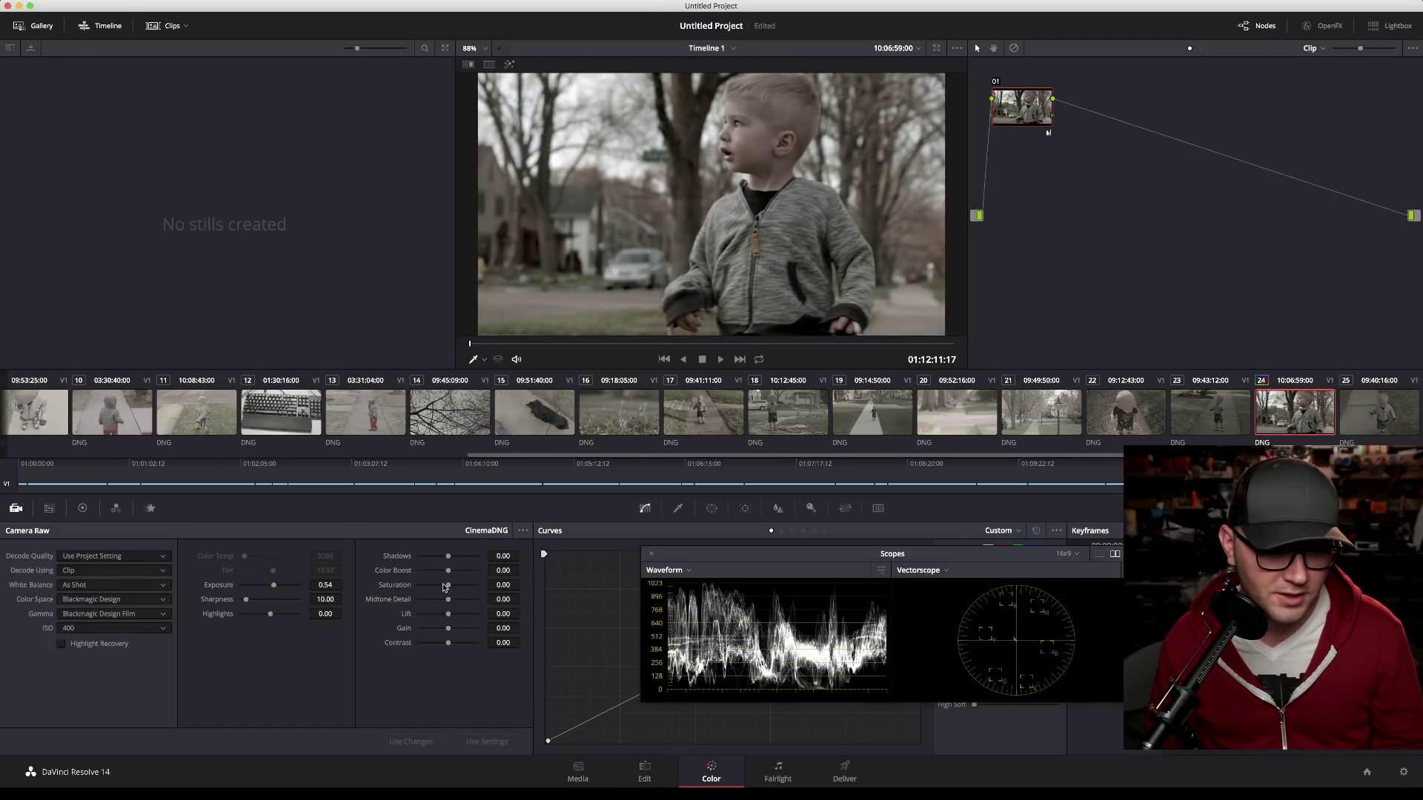
Step: Set clip 24's Camera Raw saturation to 58.20 and raise its Gamma to 0.04 with the primary color wheels
{"action": "left_click_drag", "start_coordinate": [447, 585], "coordinate": [467, 586]}
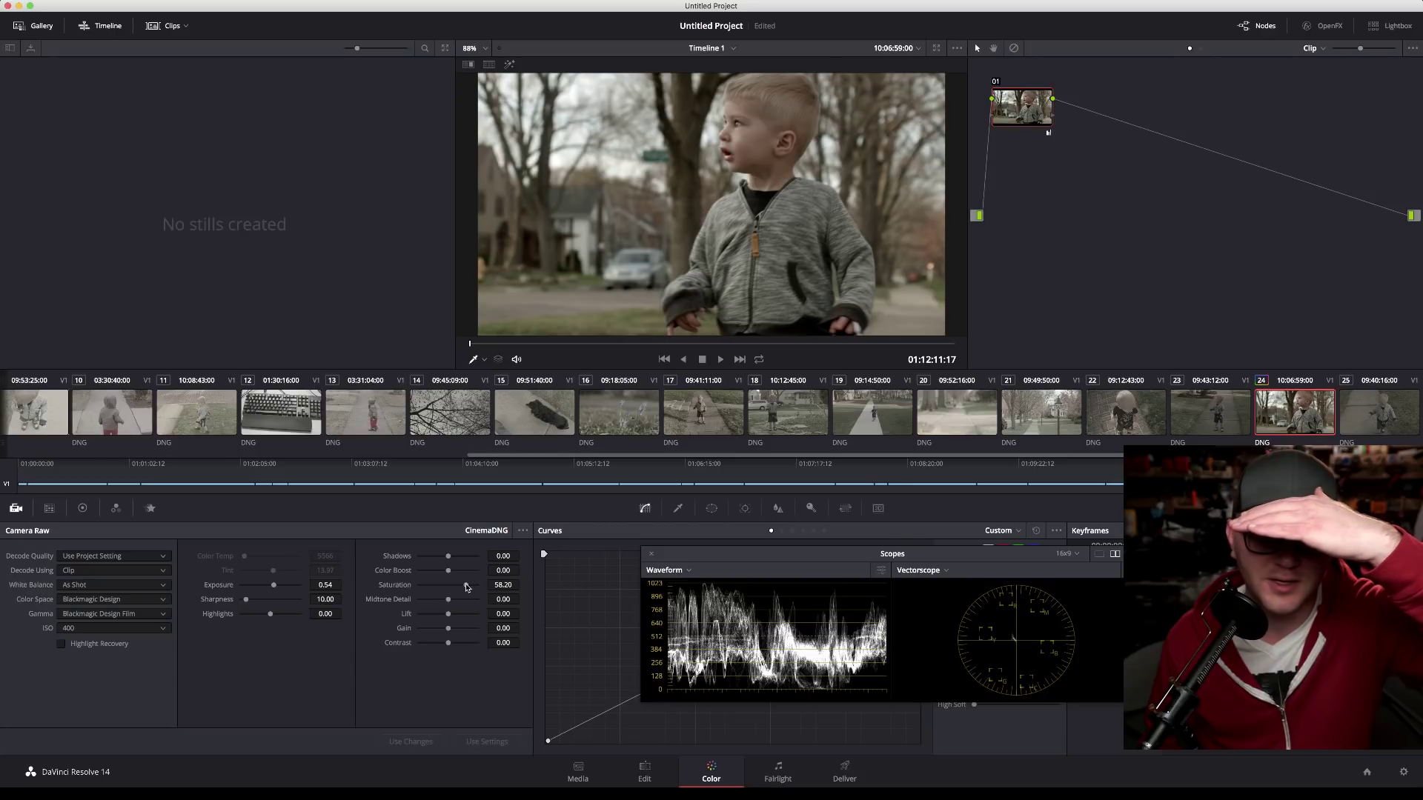
{"action": "left_click", "coordinate": [82, 508]}
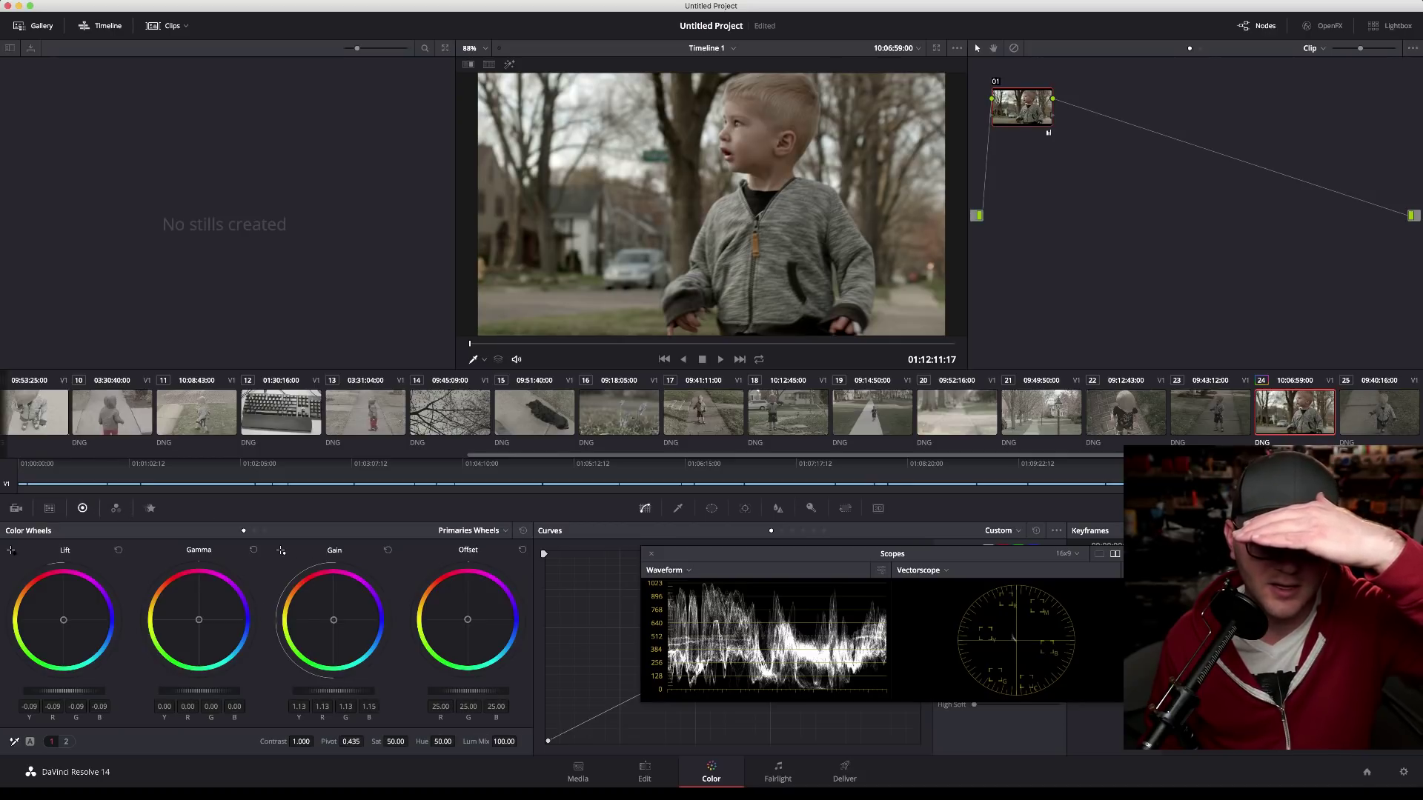
{"action": "left_click_drag", "start_coordinate": [209, 695], "coordinate": [224, 695]}
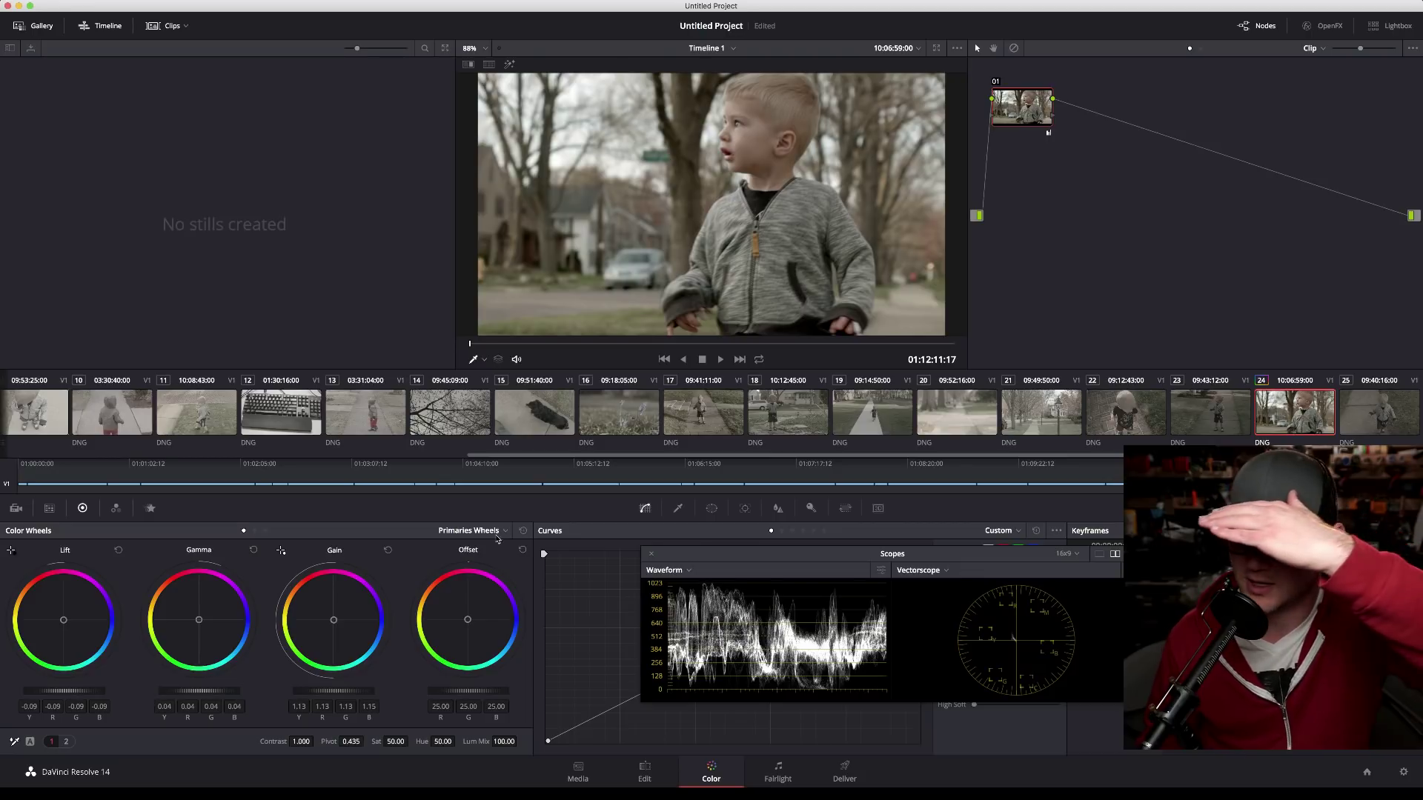
{"action": "key", "text": "super+Tab"}
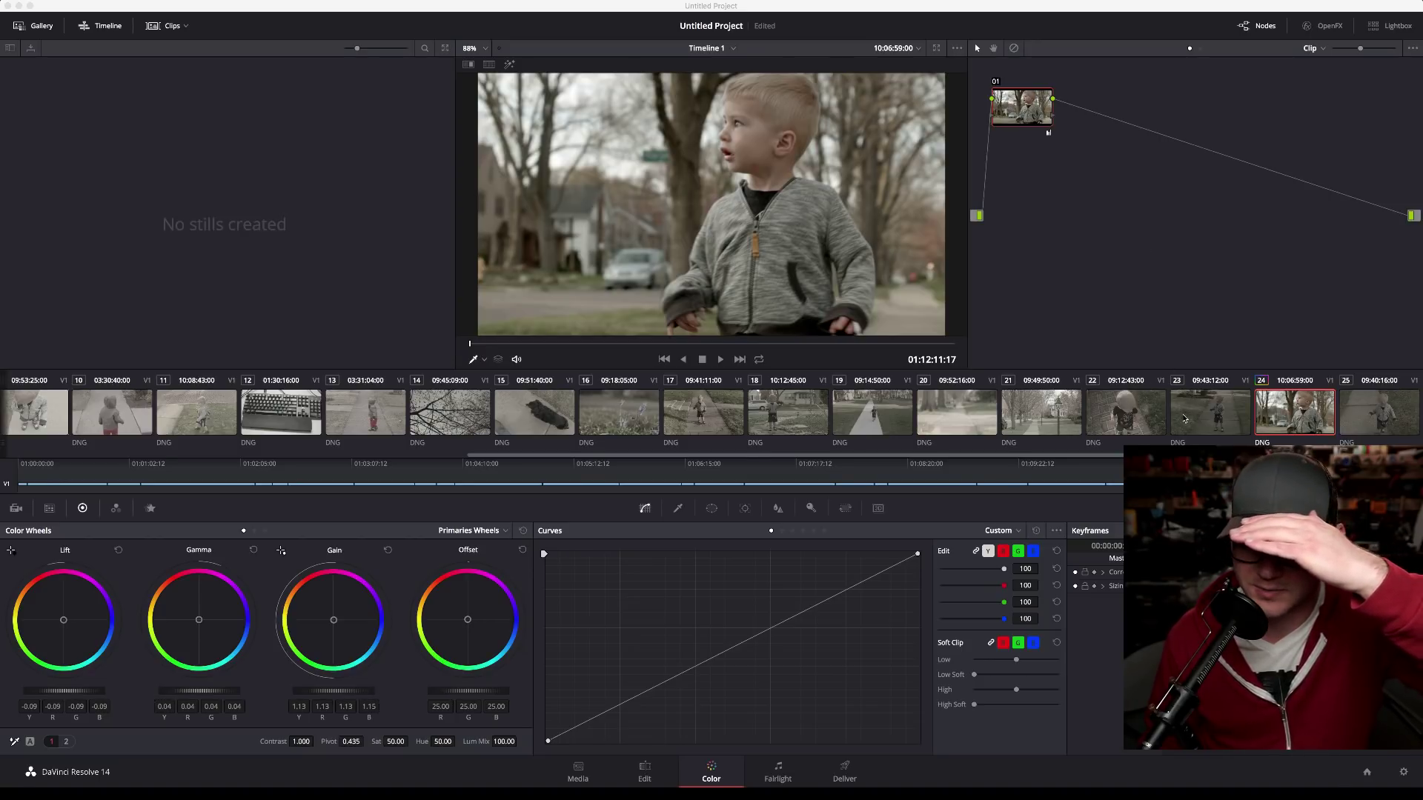
{"action": "key", "text": "ctrl+shift+w"}
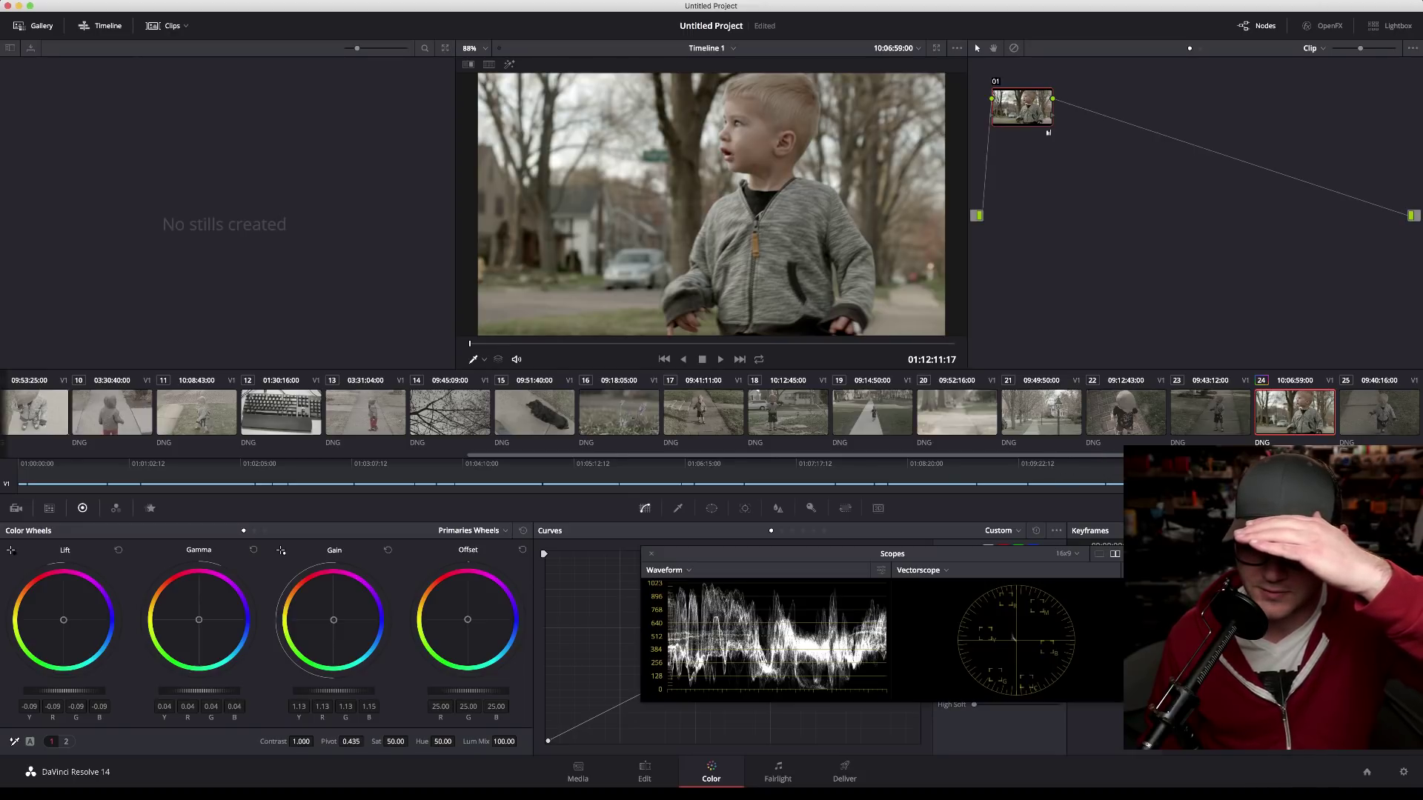
Step: Select clip 07, showing the boy on the grass, and move the playhead to 01:02:42:02
{"action": "left_click_drag", "start_coordinate": [1103, 453], "coordinate": [917, 454]}
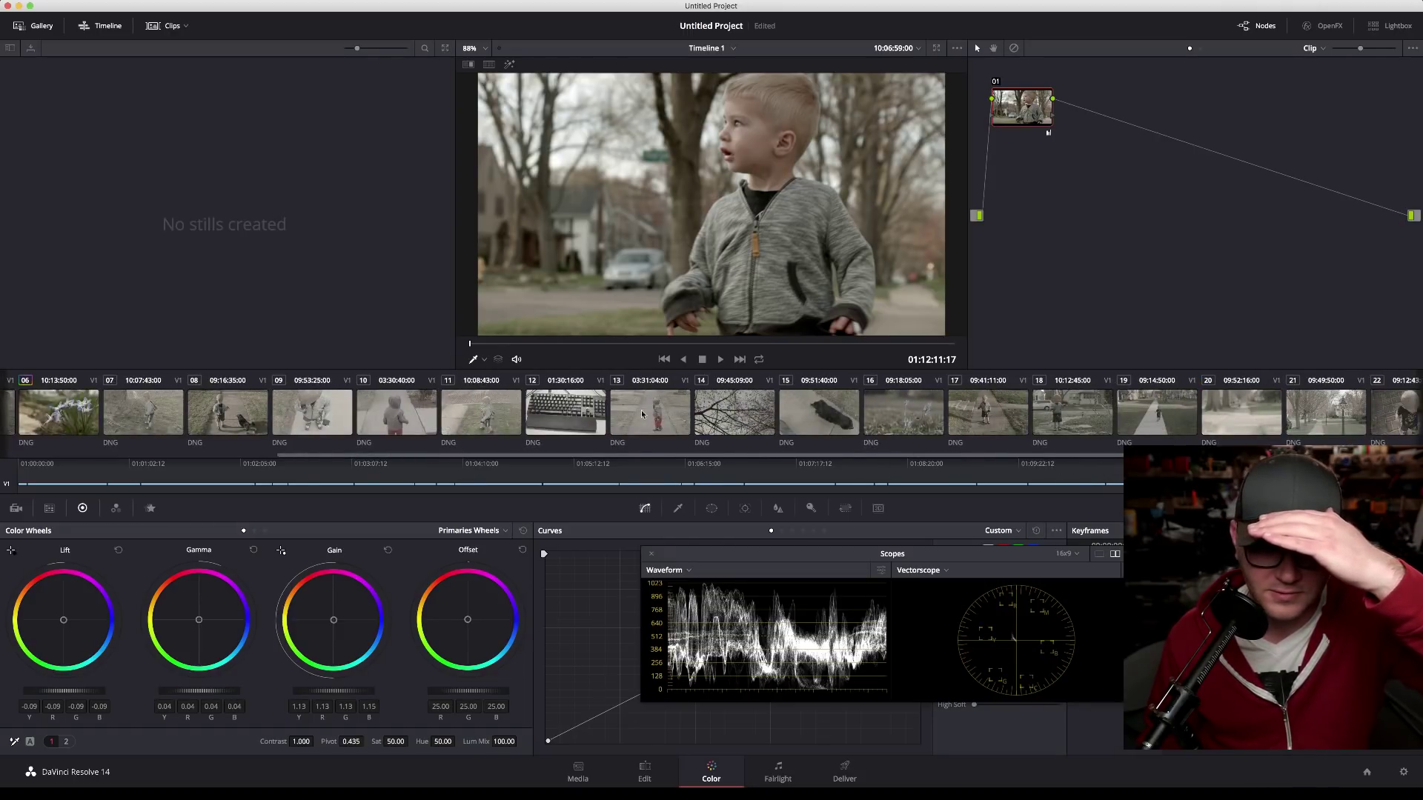
{"action": "left_click_drag", "start_coordinate": [630, 455], "coordinate": [334, 446]}
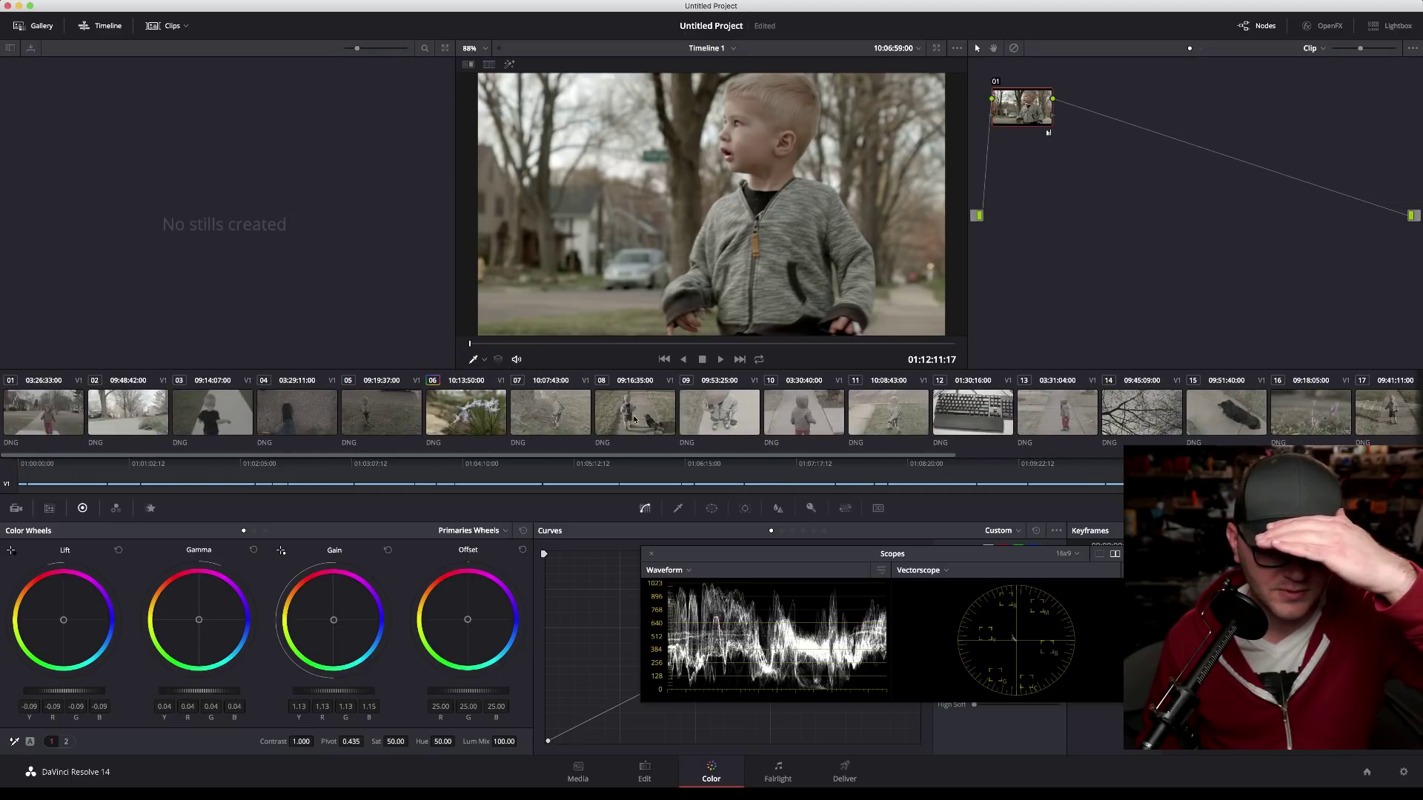
{"action": "left_click", "coordinate": [546, 417]}
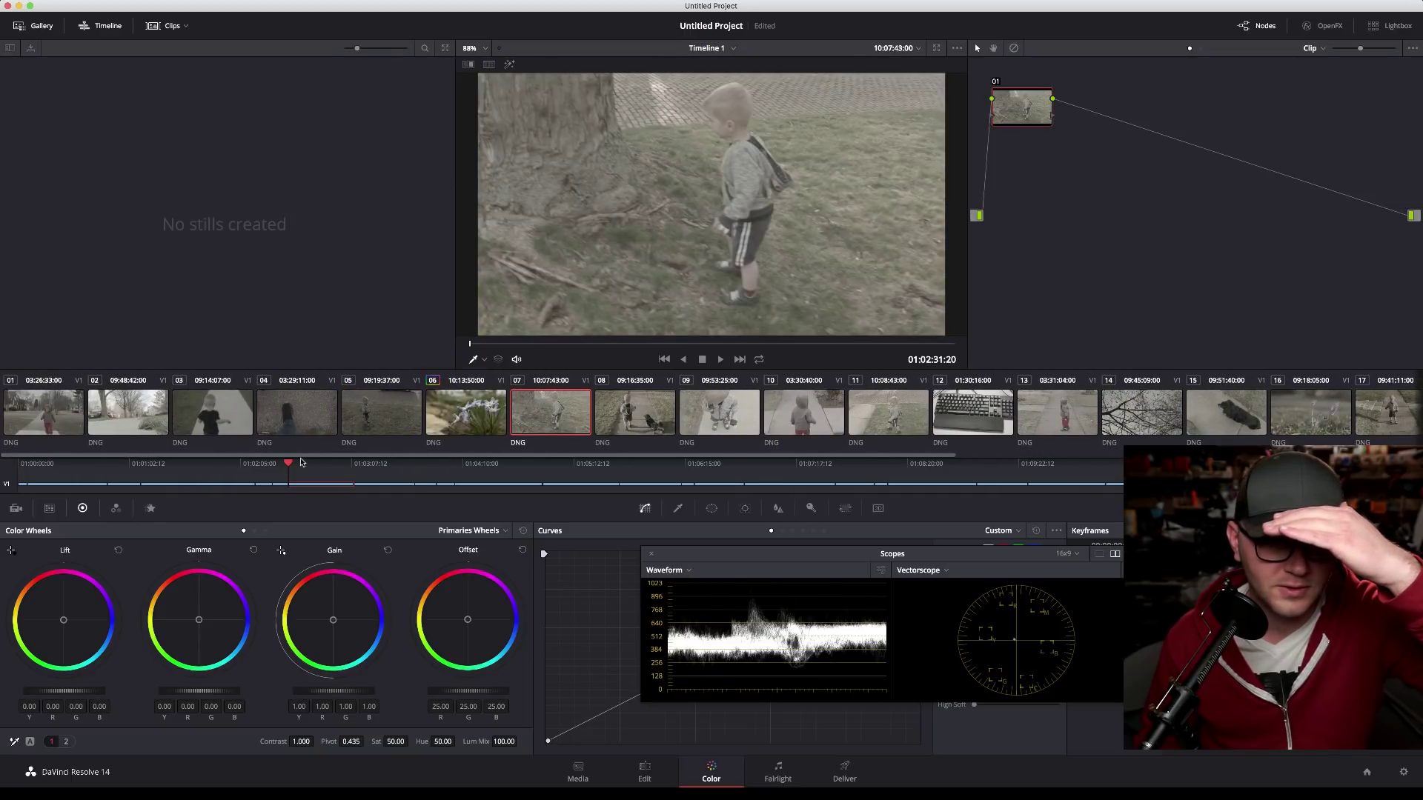
{"action": "left_click_drag", "start_coordinate": [290, 463], "coordinate": [307, 466]}
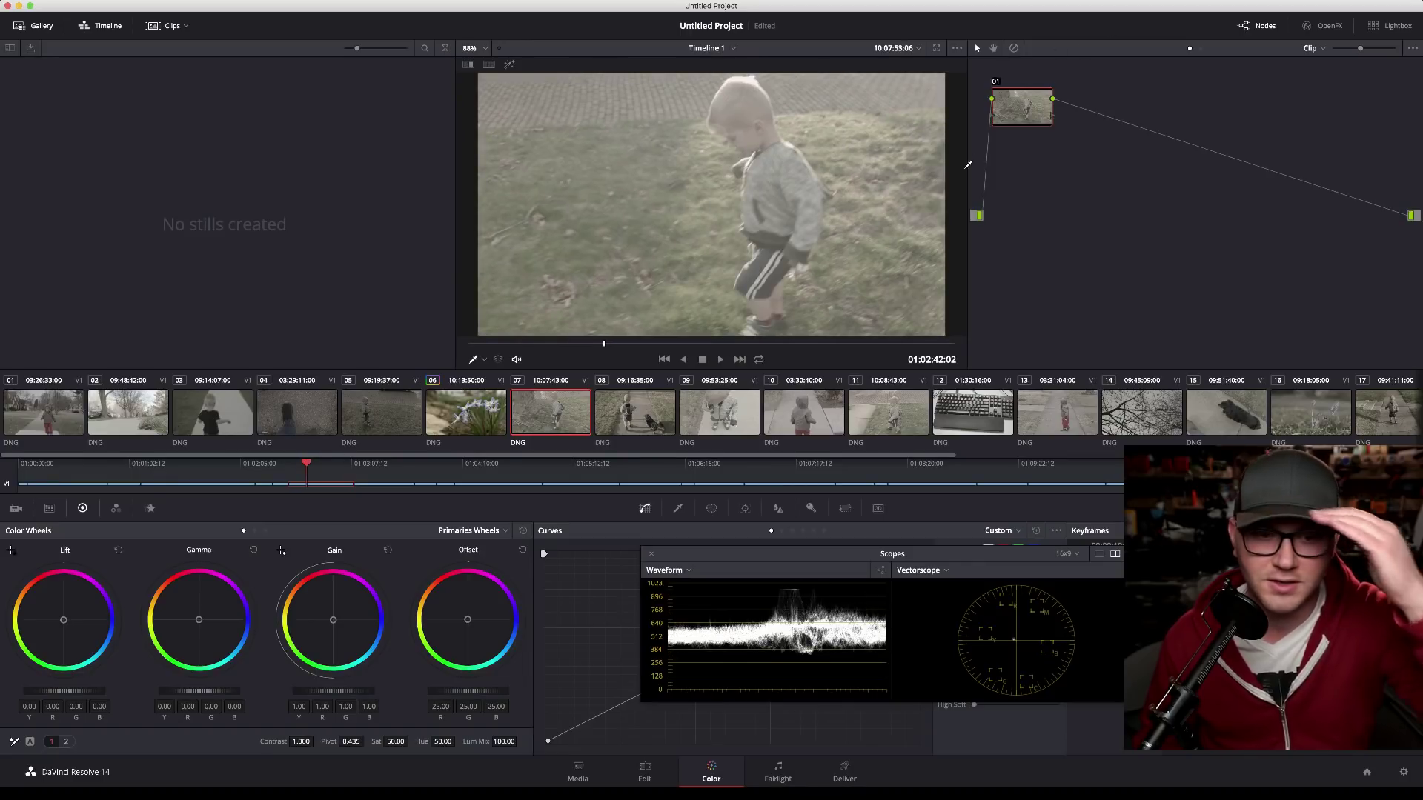
Step: Apply the Blackmagic Cinema Camera Film to Rec709 v2 3D LUT to clip 07's node
{"action": "right_click", "coordinate": [1045, 108]}
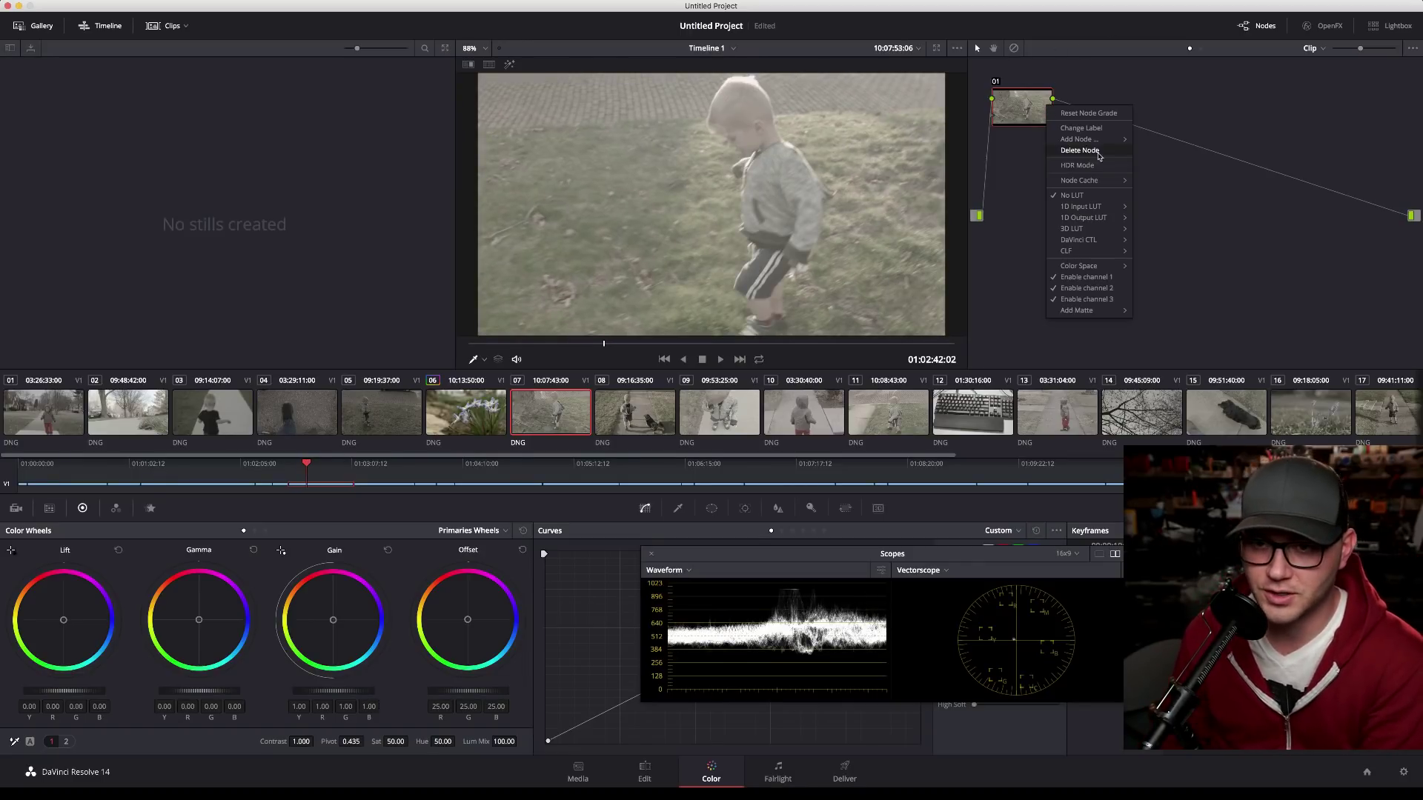
{"action": "mouse_move", "coordinate": [1099, 217]}
{"action": "mouse_move", "coordinate": [1186, 254]}
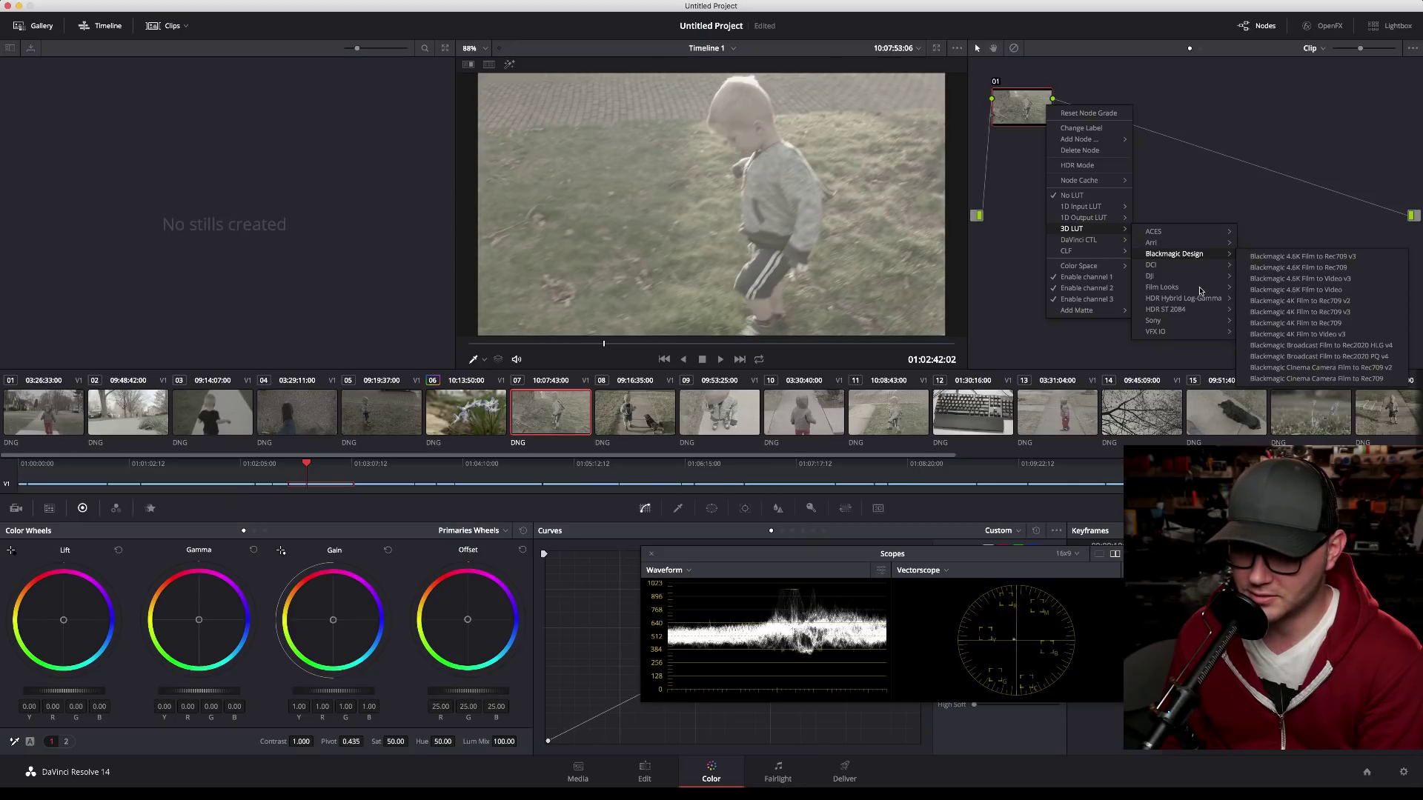
{"action": "mouse_move", "coordinate": [1160, 290]}
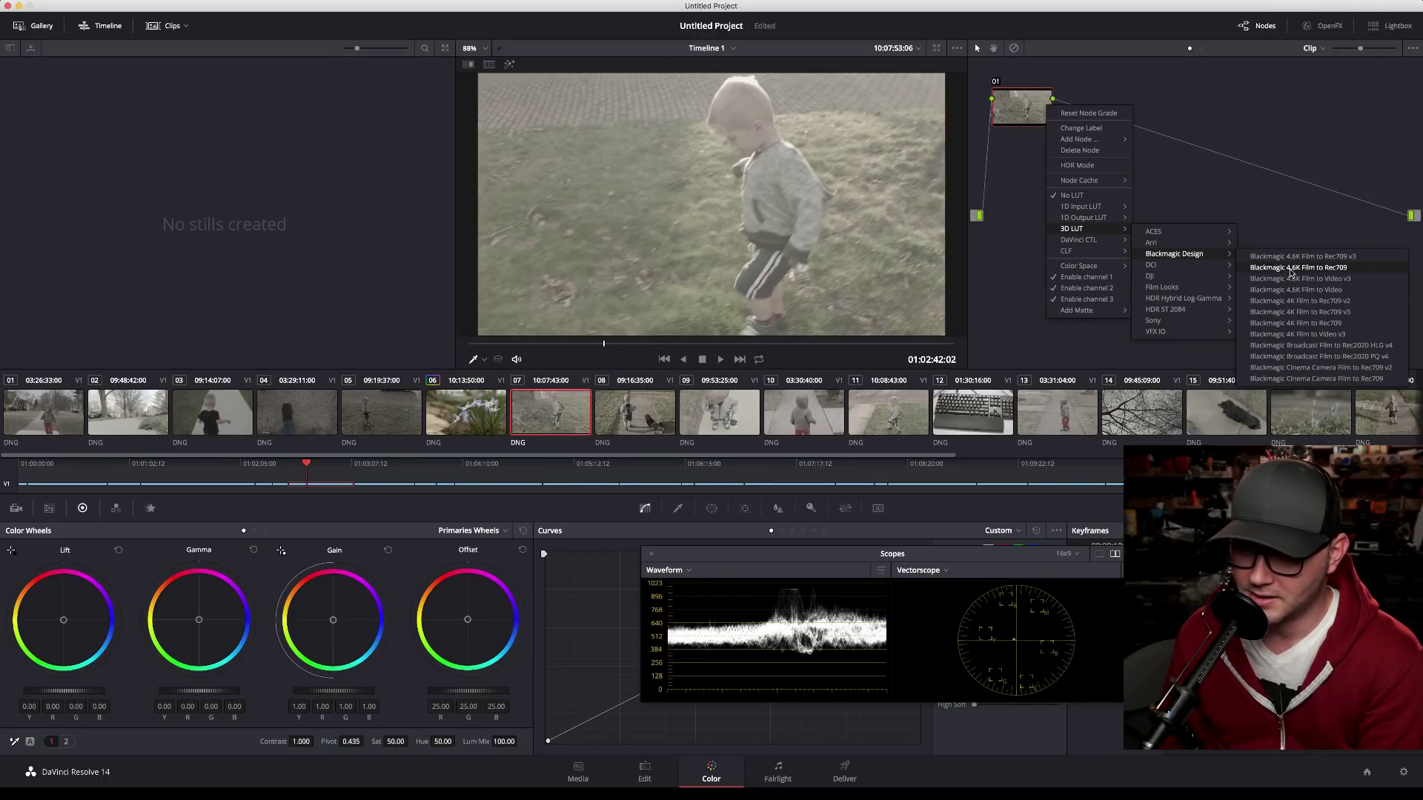
{"action": "left_click", "coordinate": [1382, 368]}
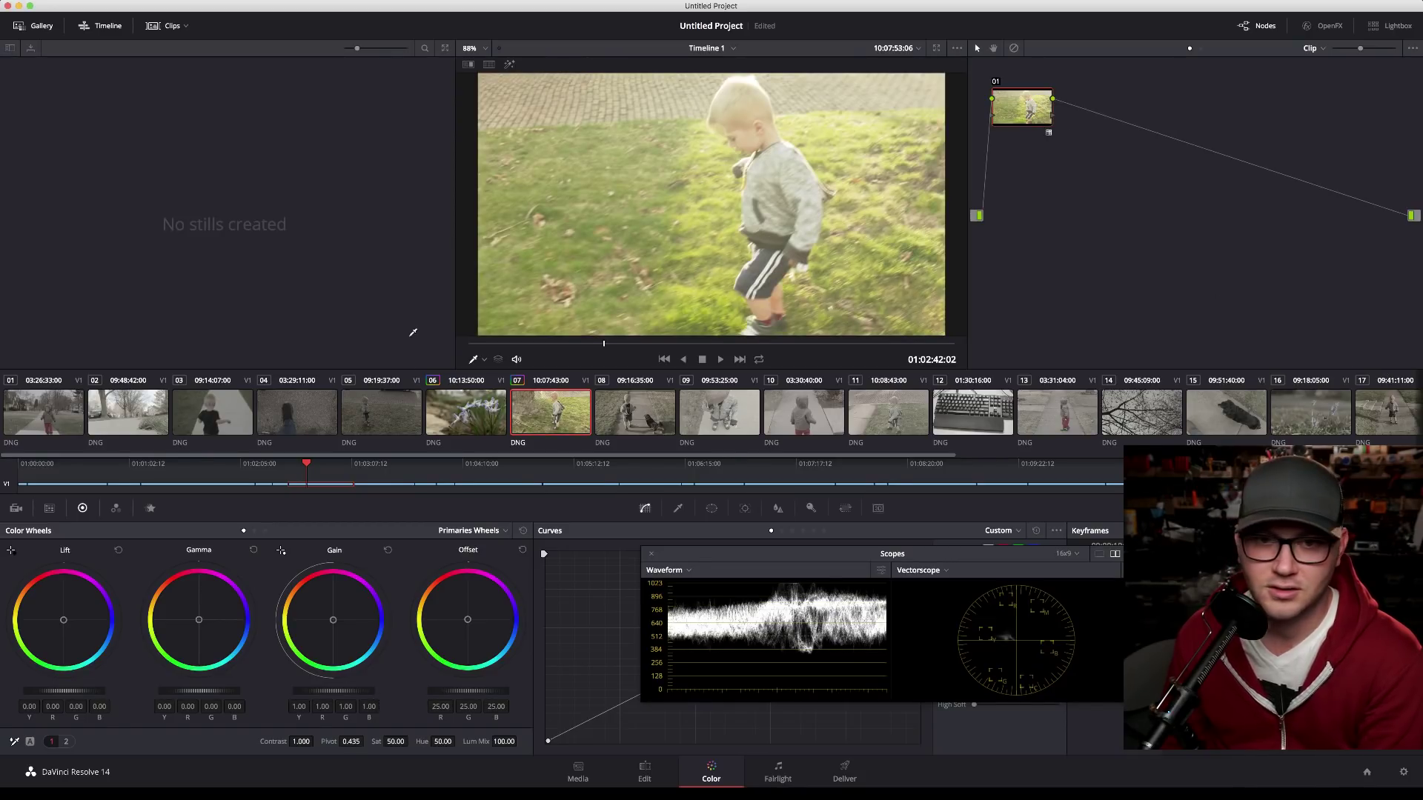
Step: Set clip 07's Camera Raw decoding to use Clip settings and its ISO to 400
{"action": "left_click", "coordinate": [16, 508]}
{"action": "left_click", "coordinate": [93, 572]}
{"action": "left_click", "coordinate": [80, 623]}
{"action": "left_click", "coordinate": [86, 628]}
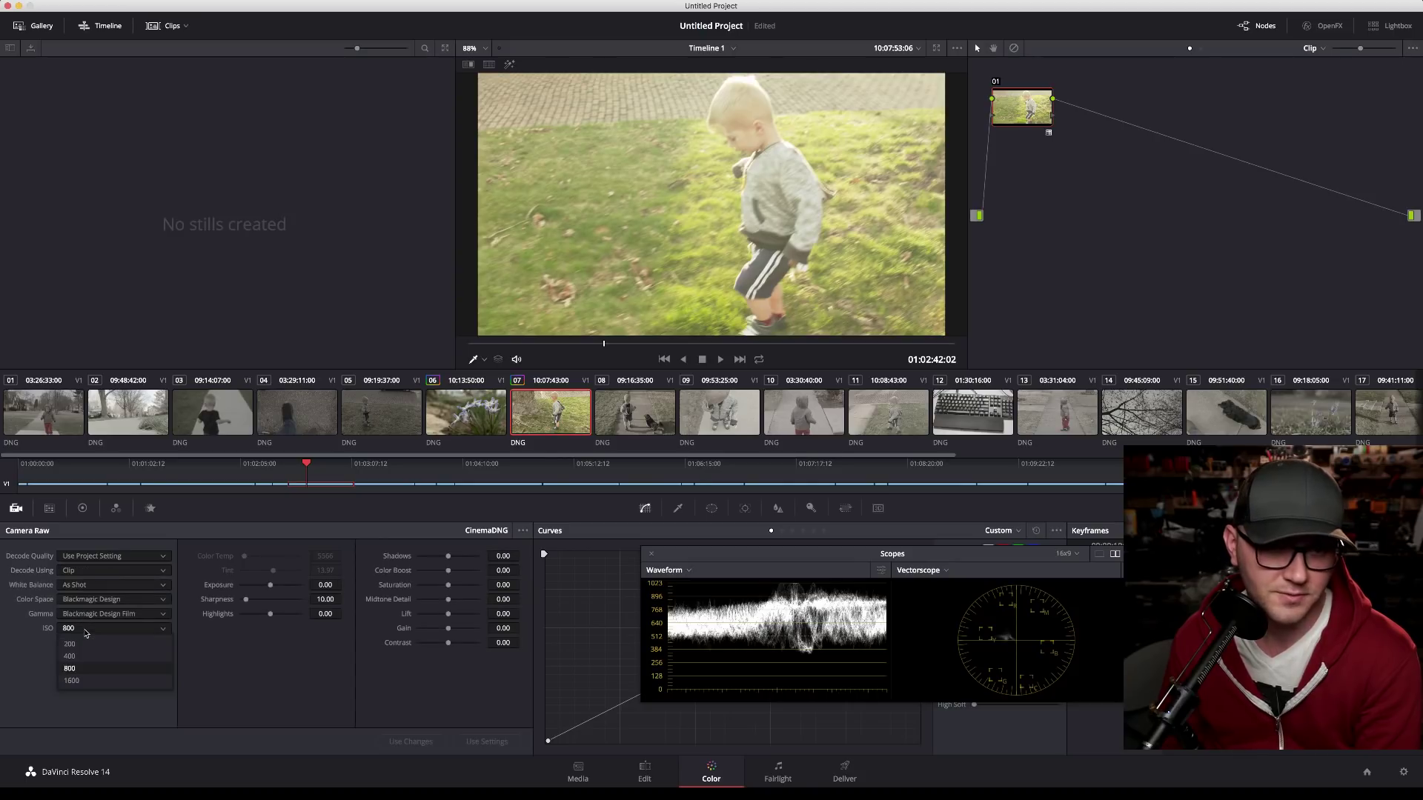
{"action": "left_click", "coordinate": [71, 657]}
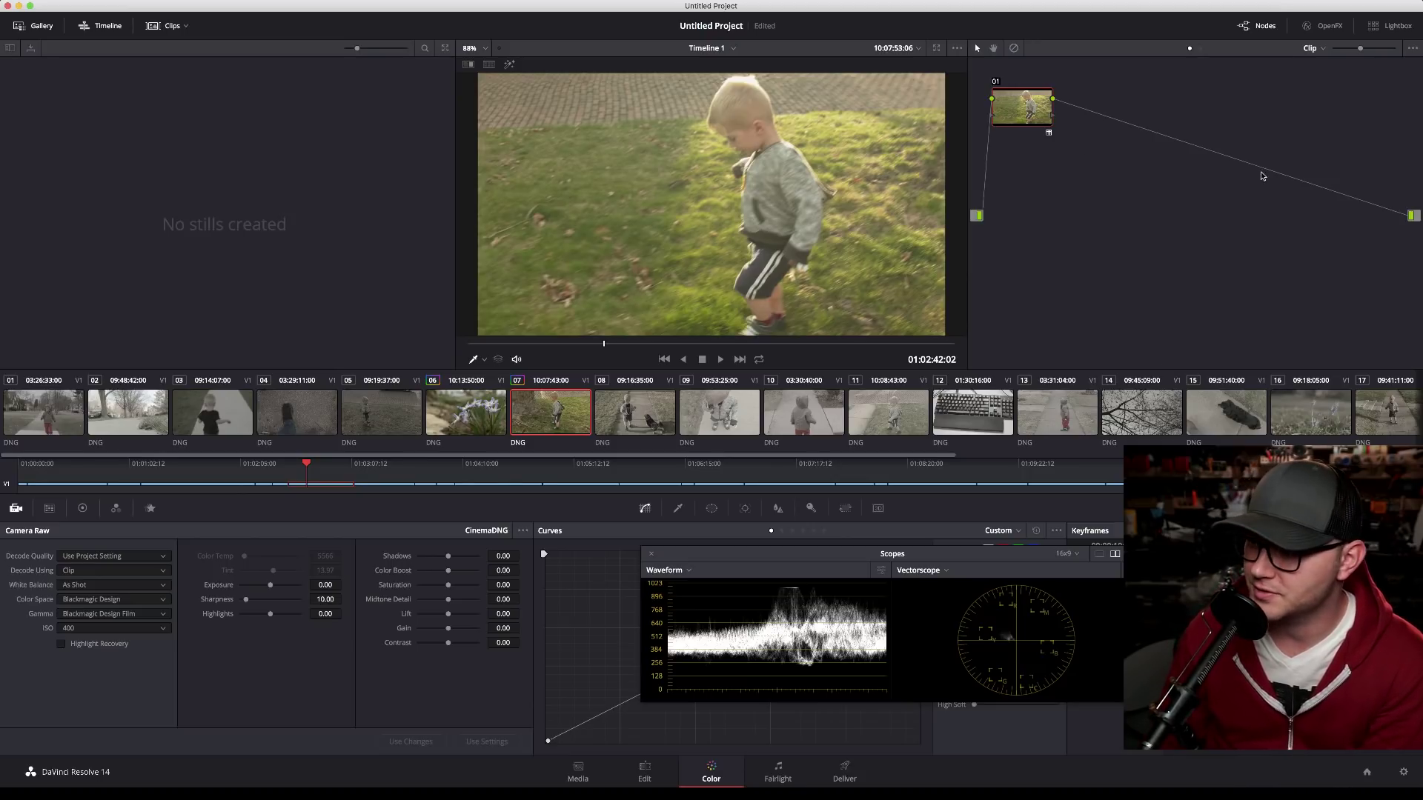
Step: Reopen the video scopes, move their window aside and close it, and bring up the primary color wheels
{"action": "key", "text": "super+Tab"}
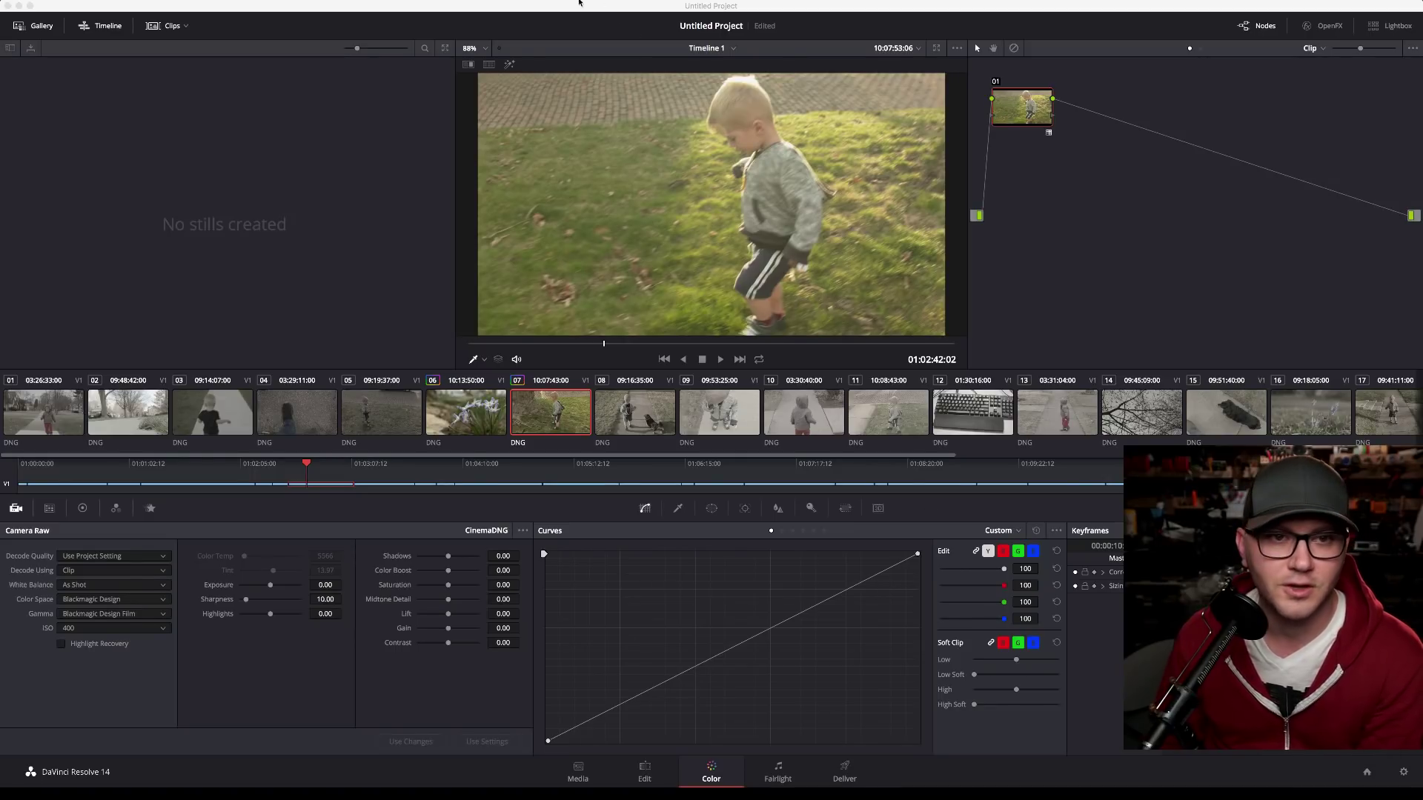
{"action": "key", "text": "super+shift+w"}
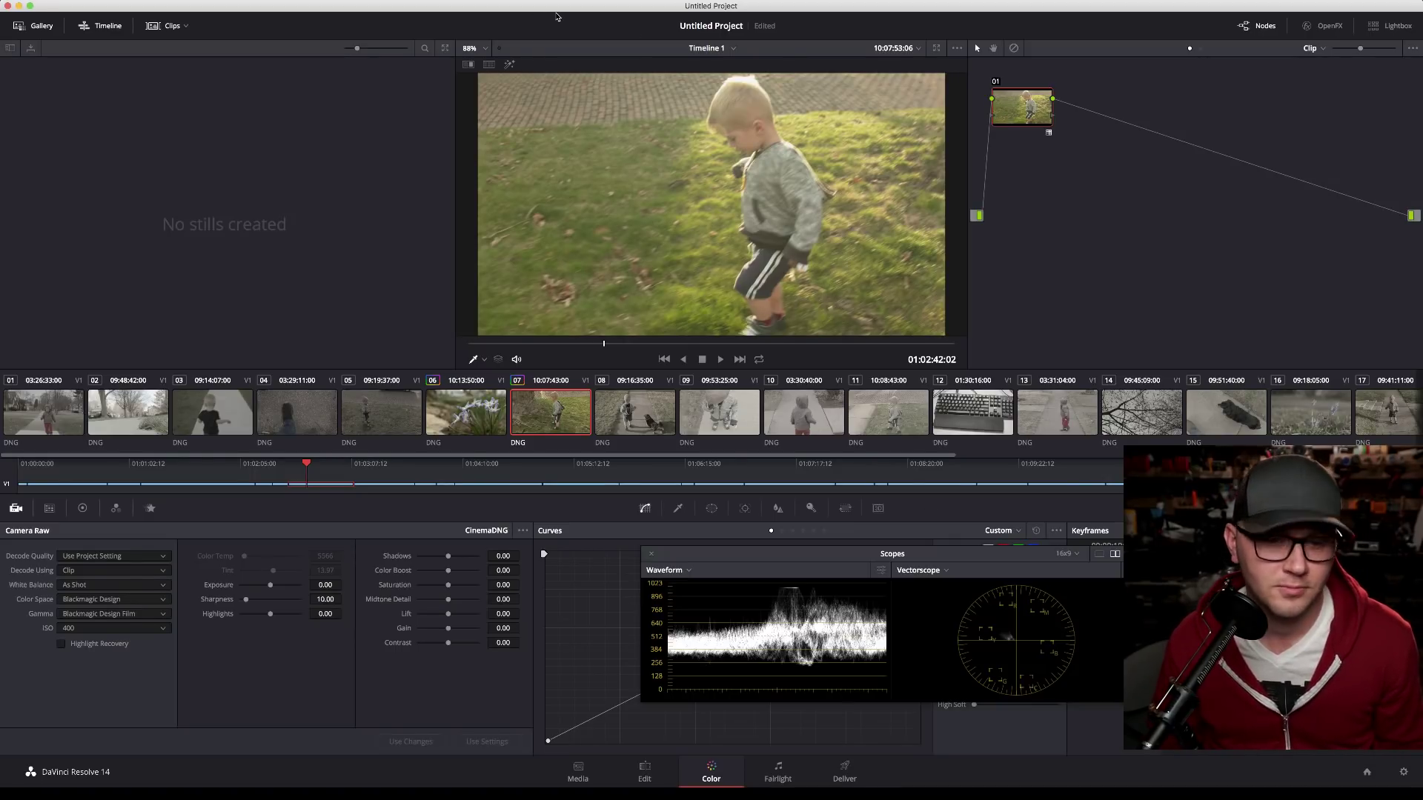
{"action": "left_click_drag", "start_coordinate": [1021, 554], "coordinate": [1103, 574]}
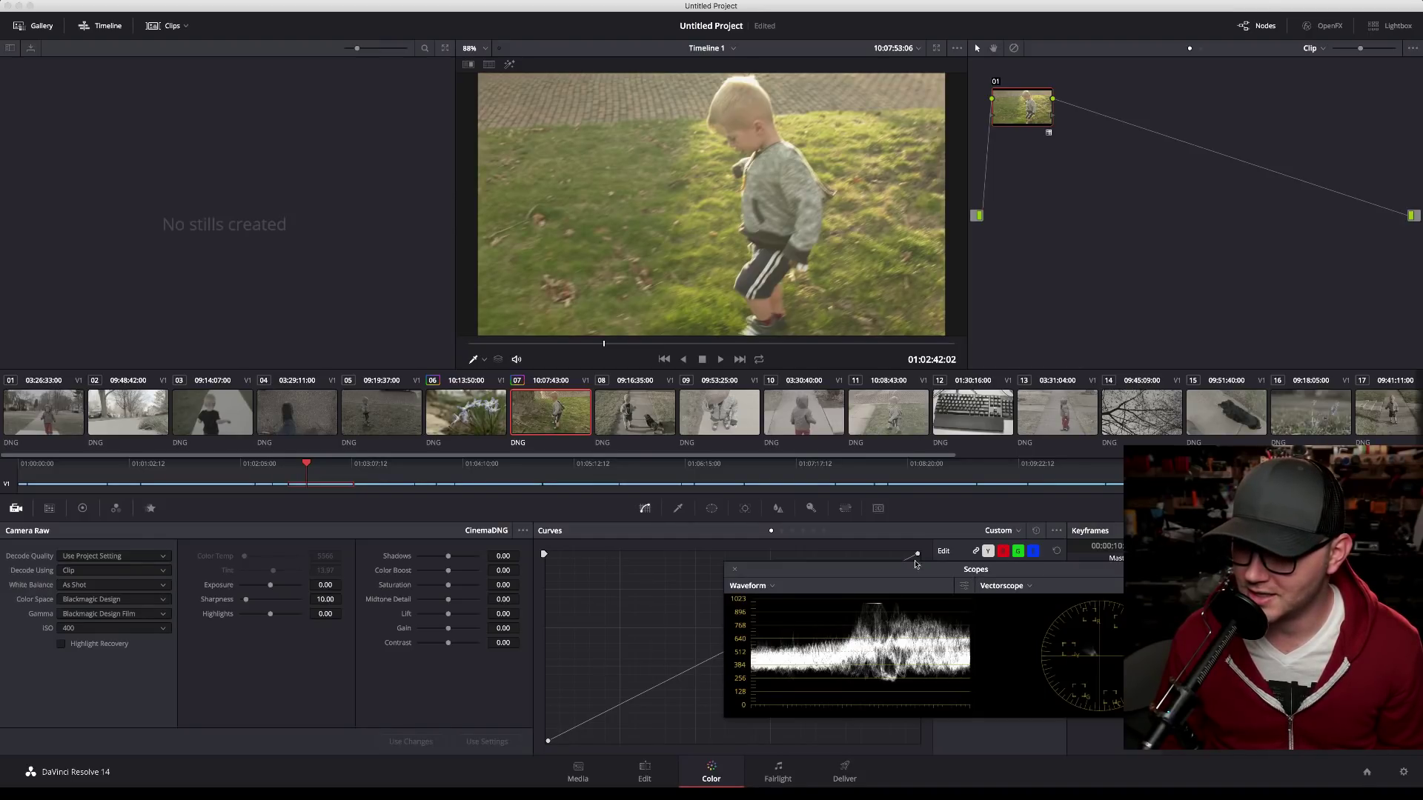
{"action": "left_click", "coordinate": [735, 569]}
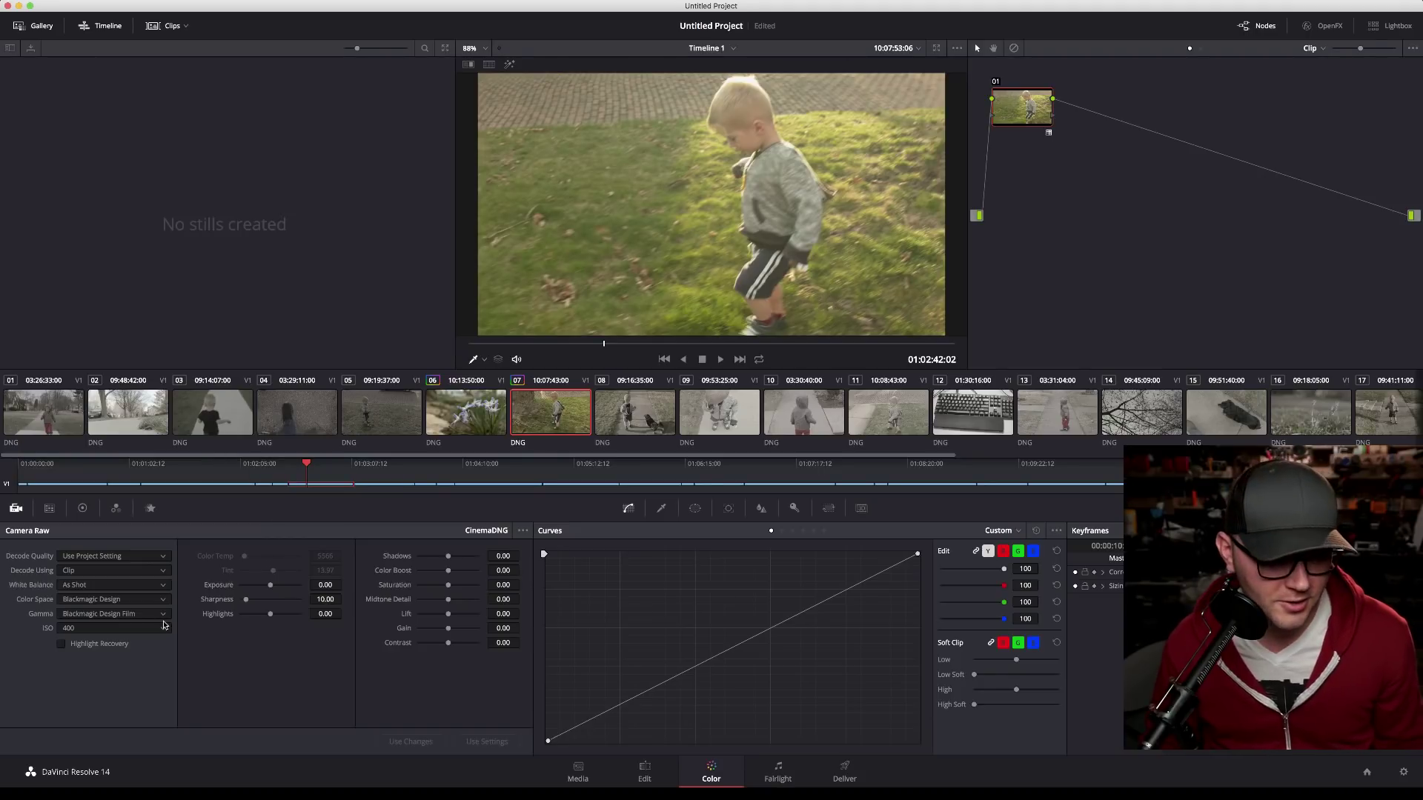
{"action": "left_click", "coordinate": [83, 508]}
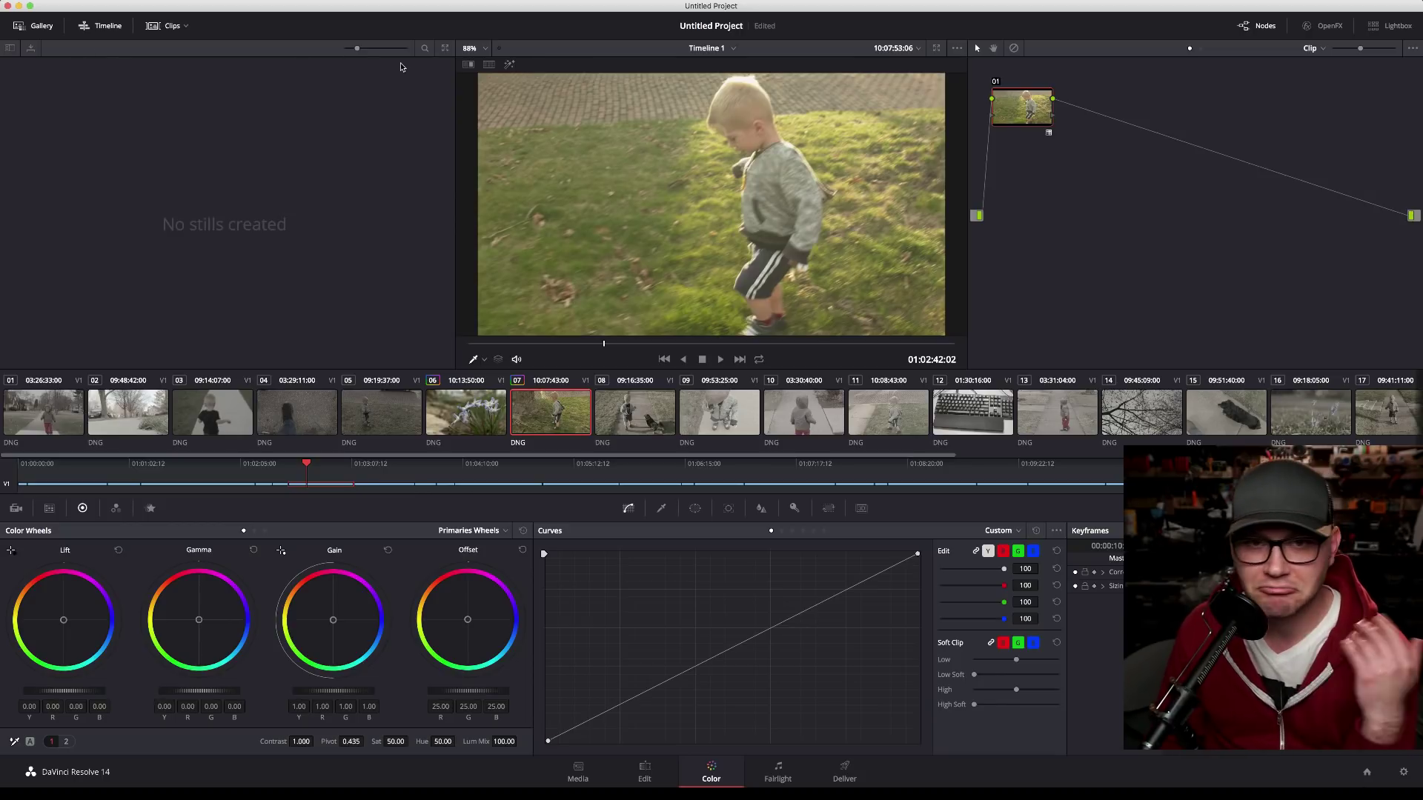
{"action": "left_click_drag", "start_coordinate": [563, 455], "coordinate": [236, 441]}
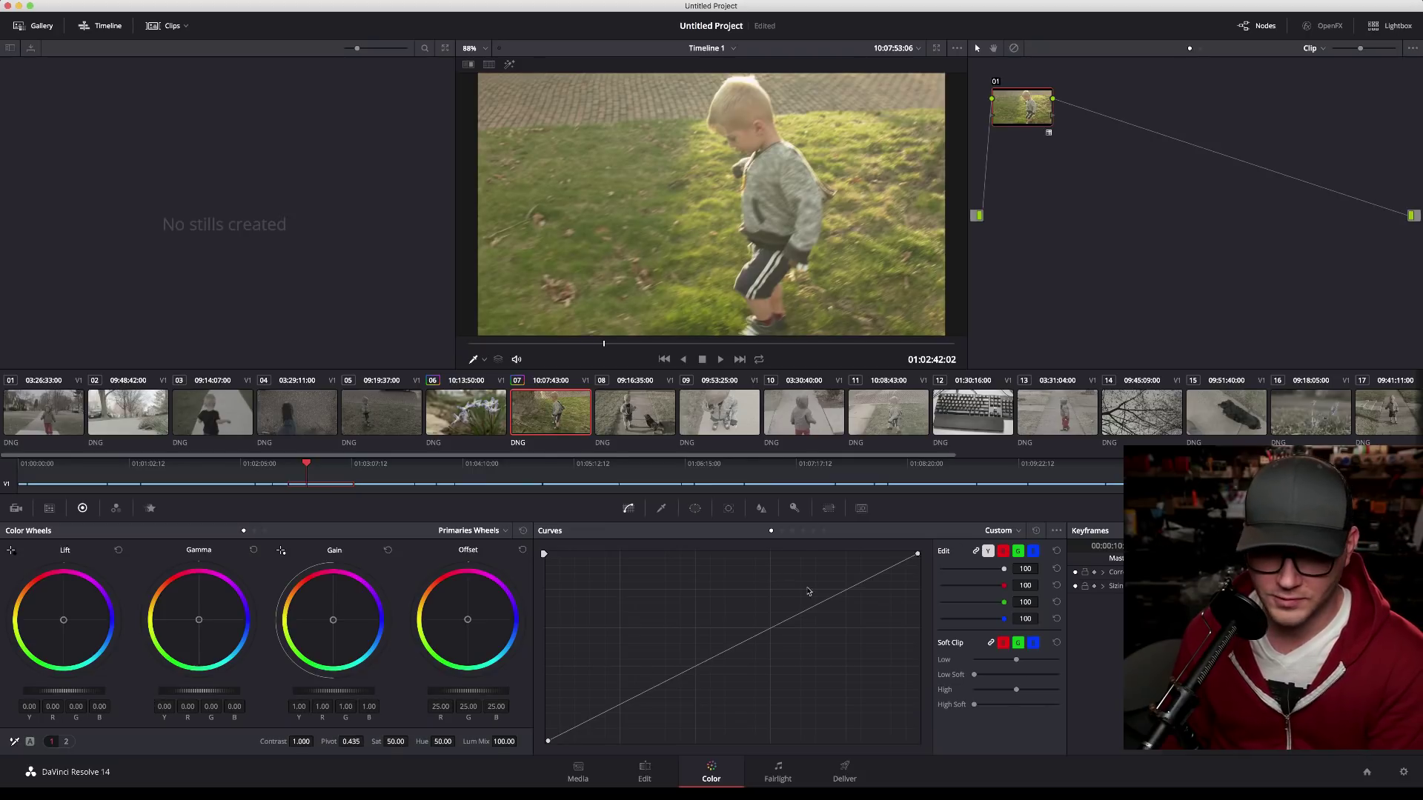
Step: Try a custom curve with lowered highlights and raised shadows on clip 07, with the Blackmagic 4.6K Film to Rec709 v3 3D LUT
{"action": "left_click_drag", "start_coordinate": [820, 602], "coordinate": [842, 609]}
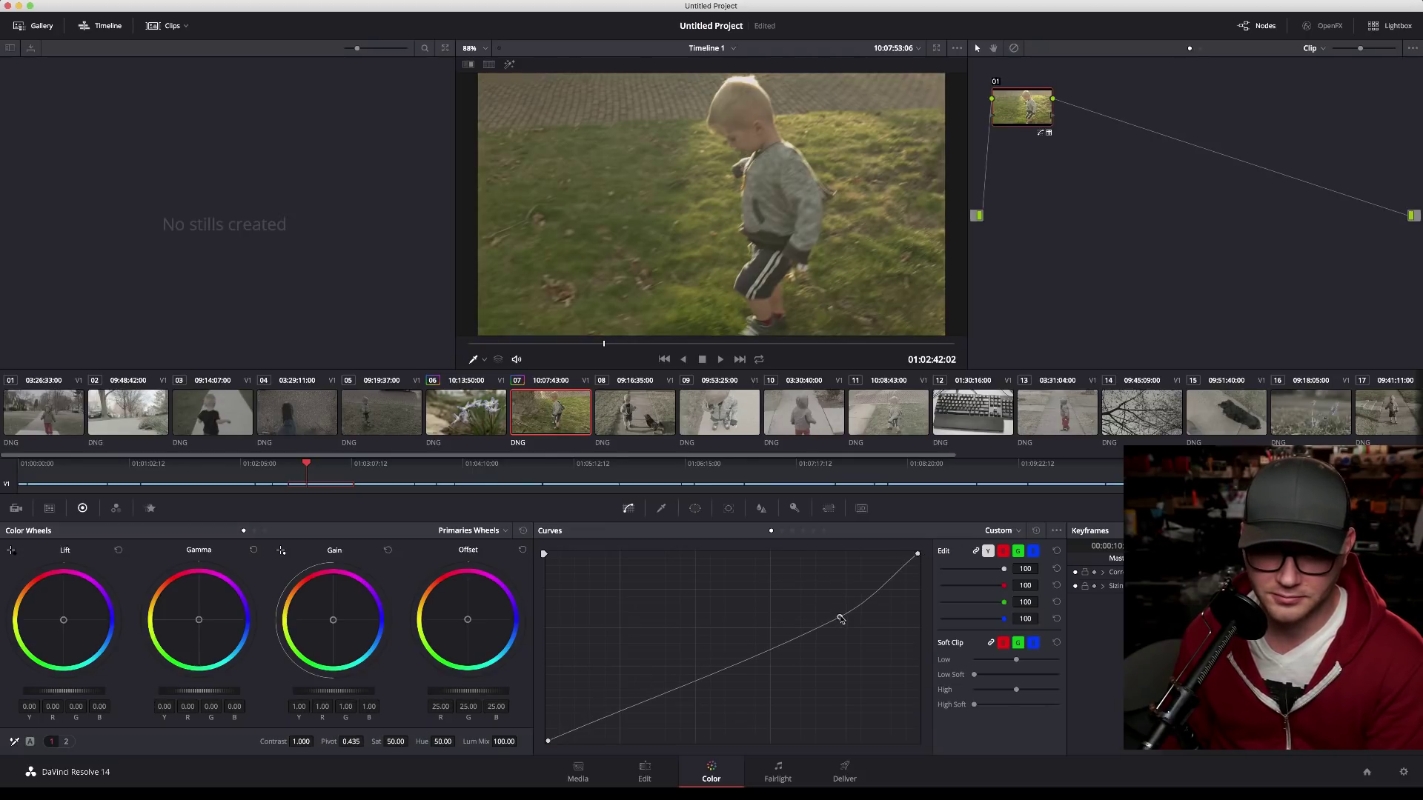
{"action": "left_click_drag", "start_coordinate": [663, 688], "coordinate": [618, 691]}
{"action": "right_click", "coordinate": [1023, 110]}
{"action": "mouse_move", "coordinate": [1071, 231]}
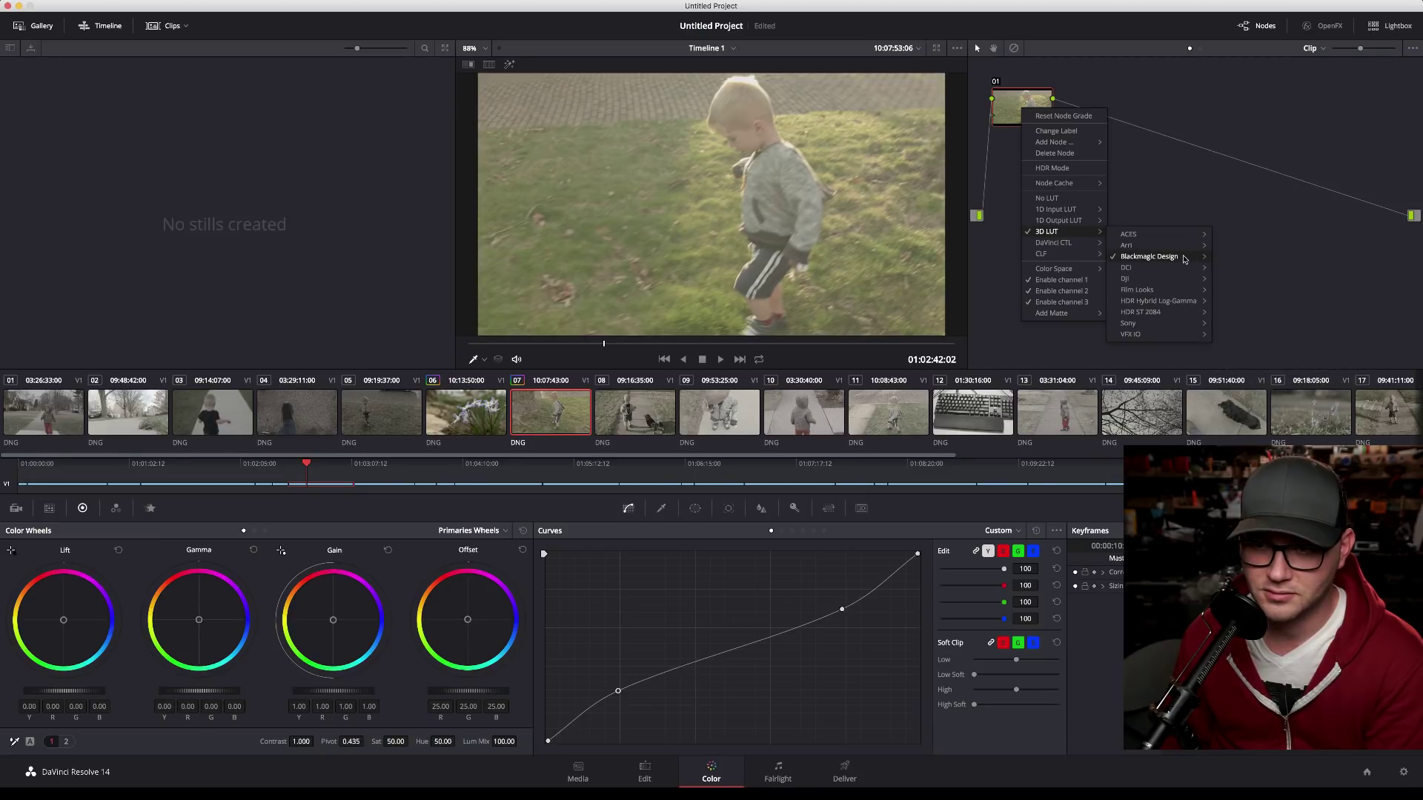
{"action": "mouse_move", "coordinate": [1184, 259]}
{"action": "left_click", "coordinate": [1260, 261]}
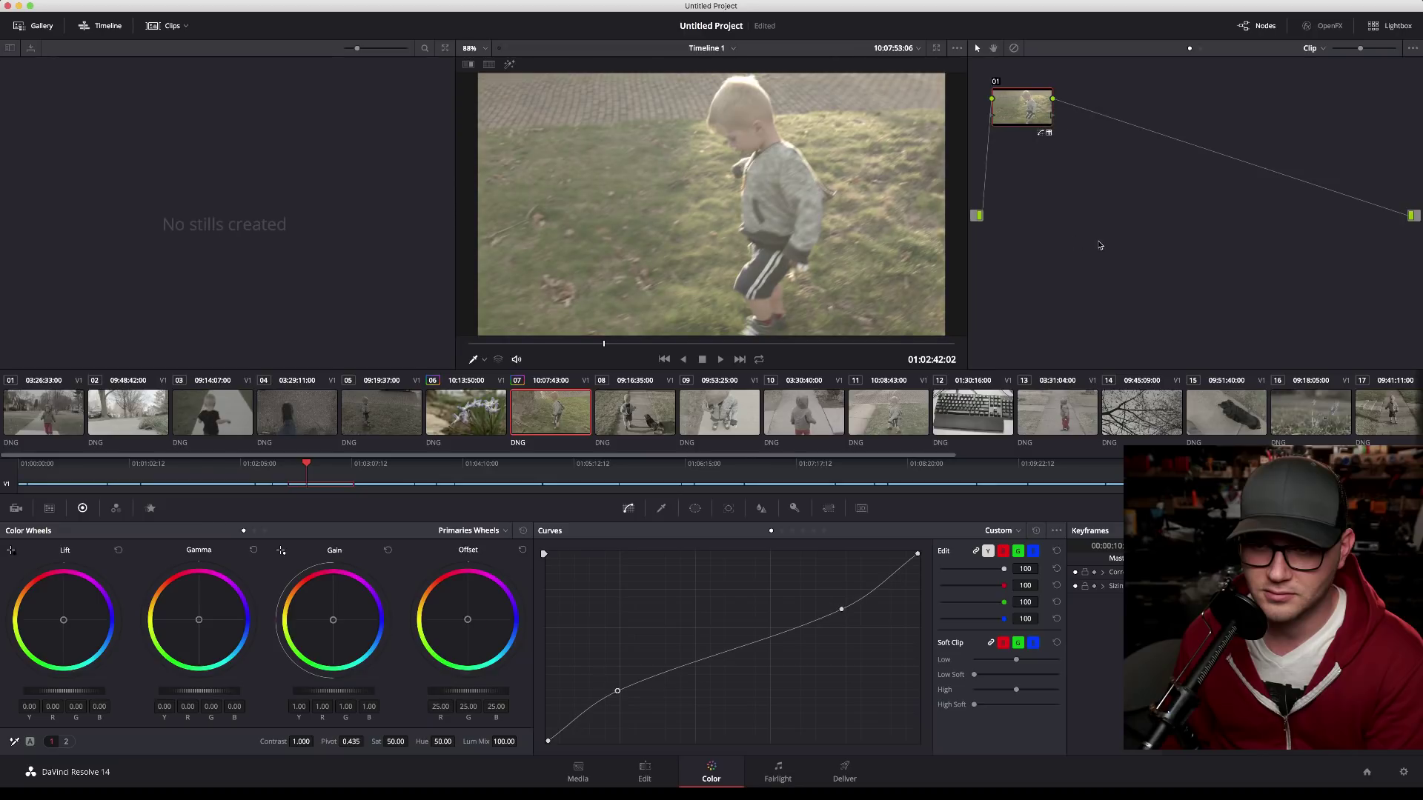
{"action": "right_click", "coordinate": [1028, 122]}
{"action": "mouse_move", "coordinate": [1132, 254]}
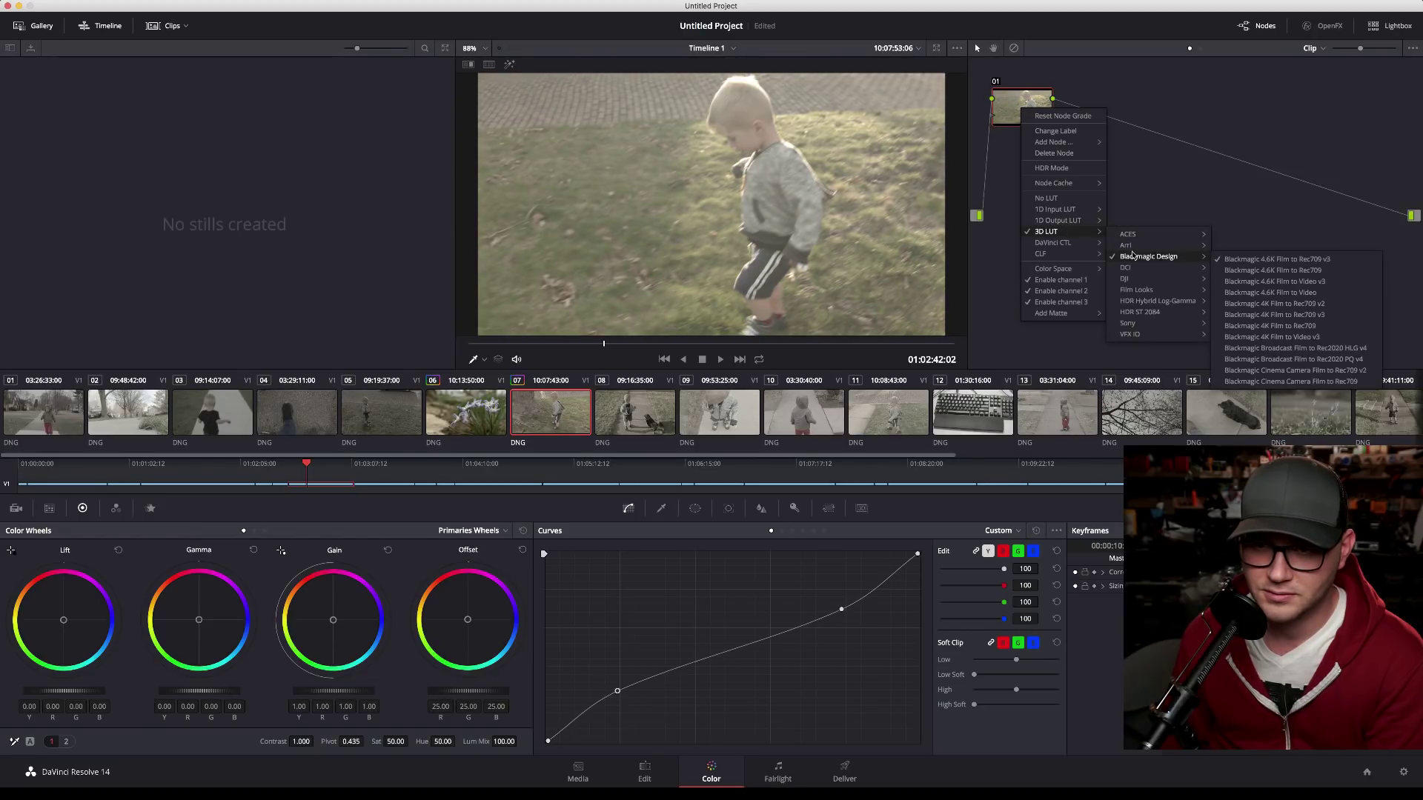
{"action": "left_click", "coordinate": [1236, 259]}
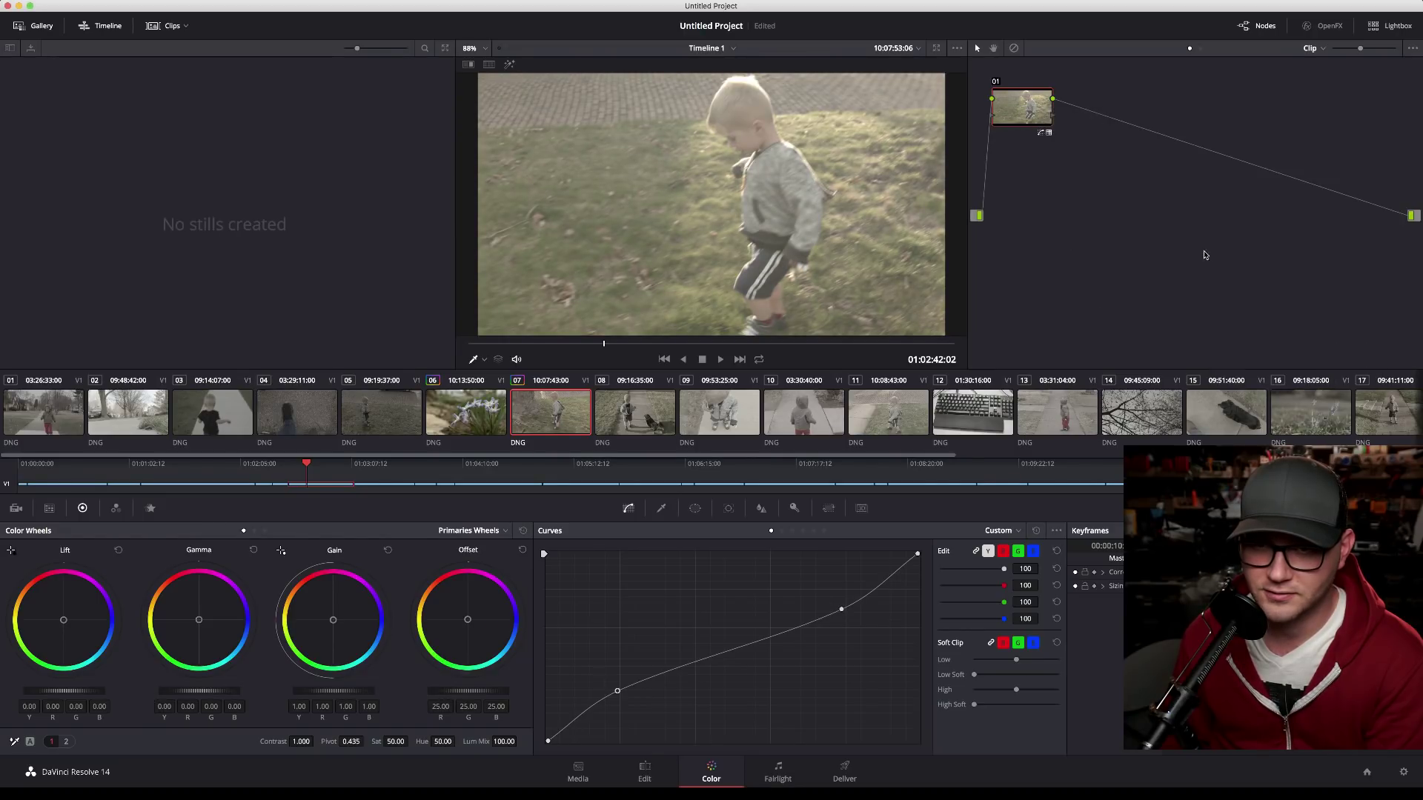
Step: Reset the entire grade on clip 07's node, including its curve and LUT
{"action": "right_click", "coordinate": [1015, 111]}
{"action": "mouse_move", "coordinate": [1069, 233]}
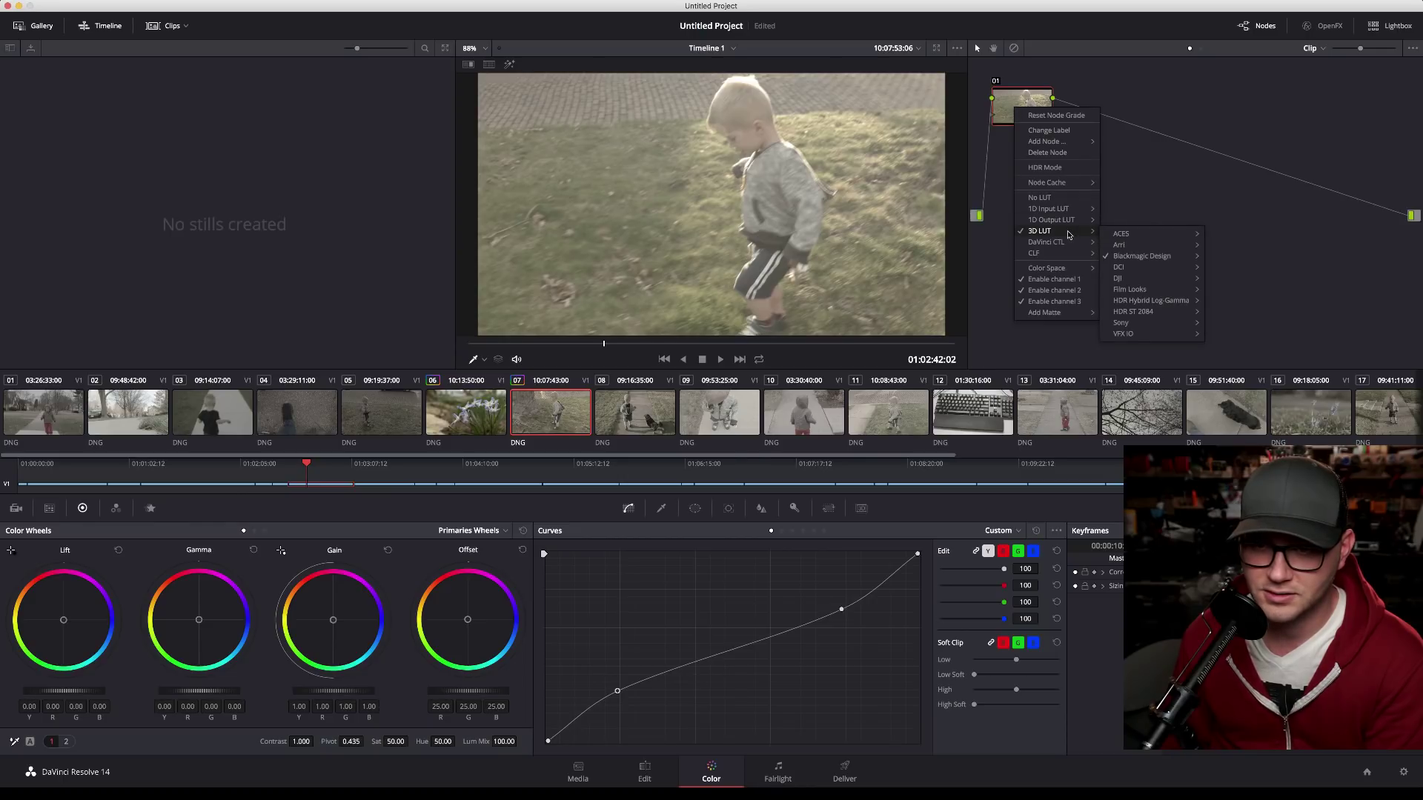
{"action": "left_click", "coordinate": [1052, 116]}
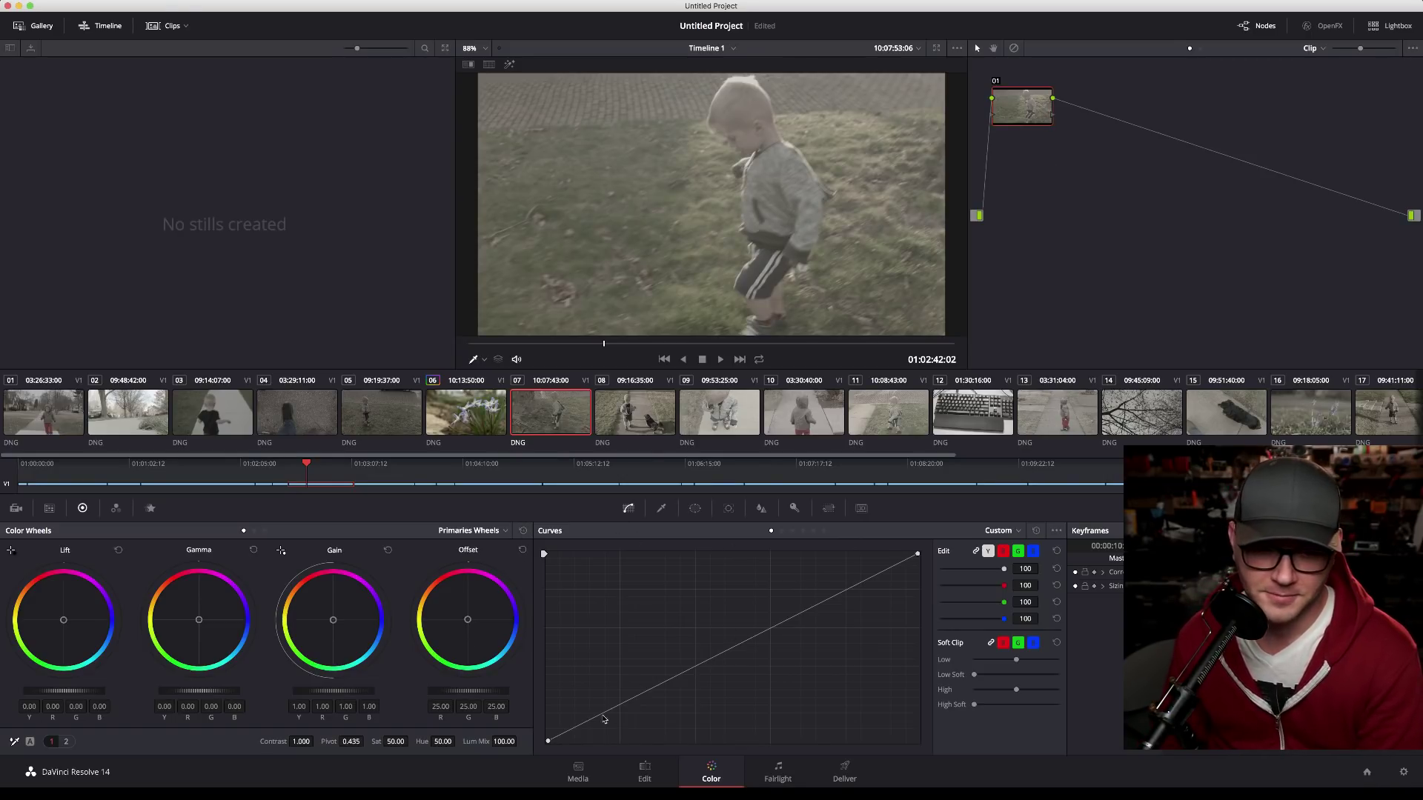
Step: Shape clip 07's custom curve into a gentle S by lowering the shadows and raising the highlights
{"action": "left_click_drag", "start_coordinate": [612, 717], "coordinate": [643, 708]}
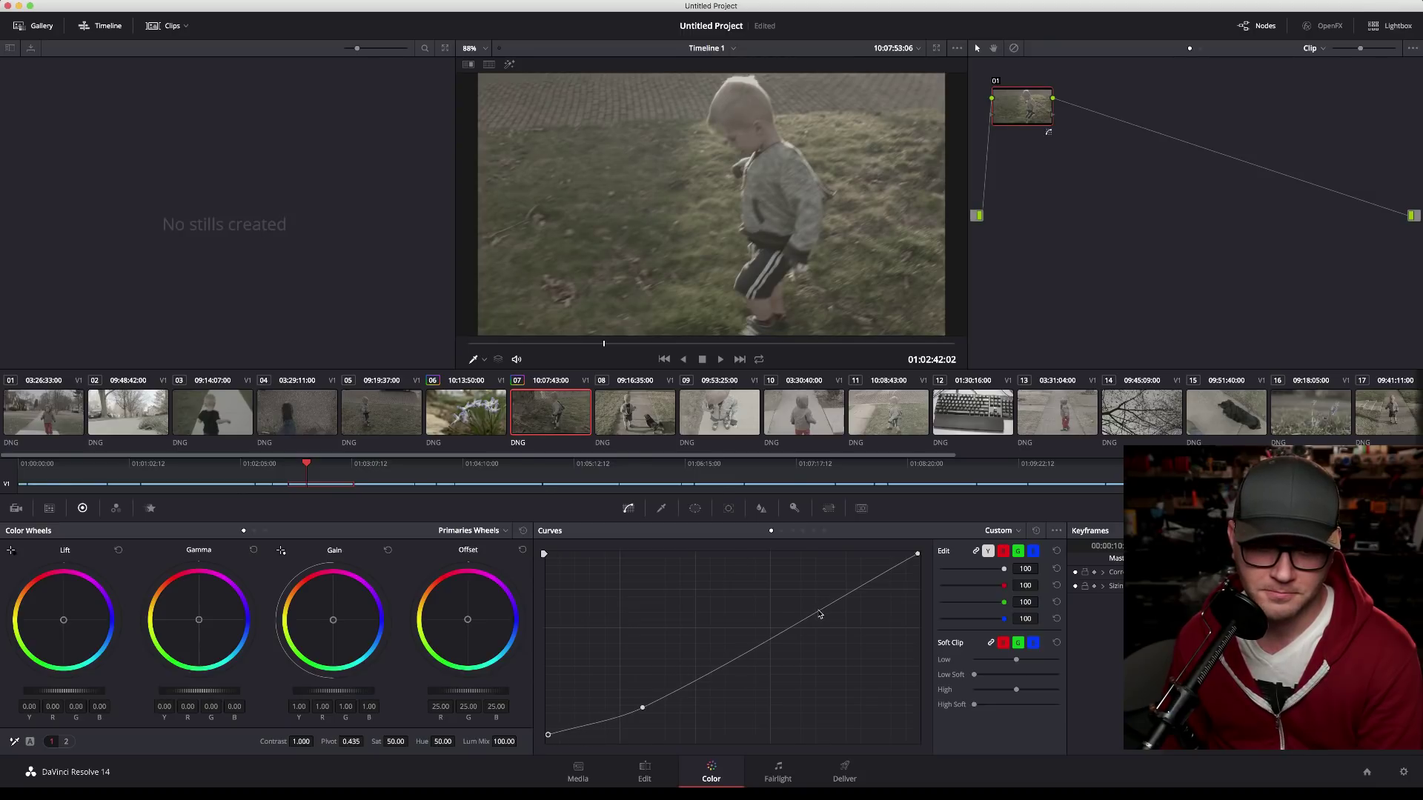
{"action": "left_click_drag", "start_coordinate": [818, 611], "coordinate": [799, 590]}
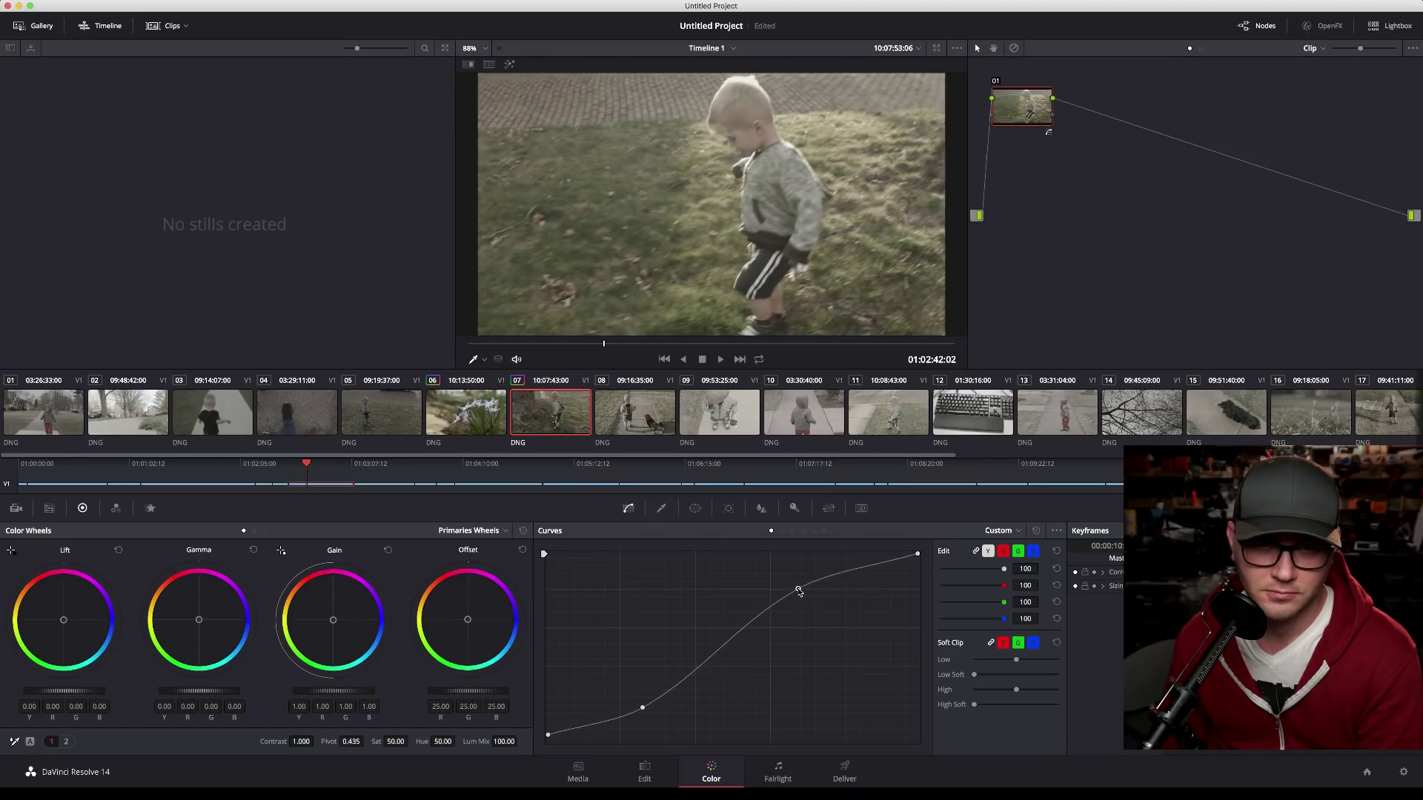
{"action": "mouse_move", "coordinate": [643, 708]}
{"action": "left_mouse_down"}
{"action": "mouse_move", "coordinate": [630, 717]}
{"action": "mouse_move", "coordinate": [644, 710]}
{"action": "left_mouse_up"}
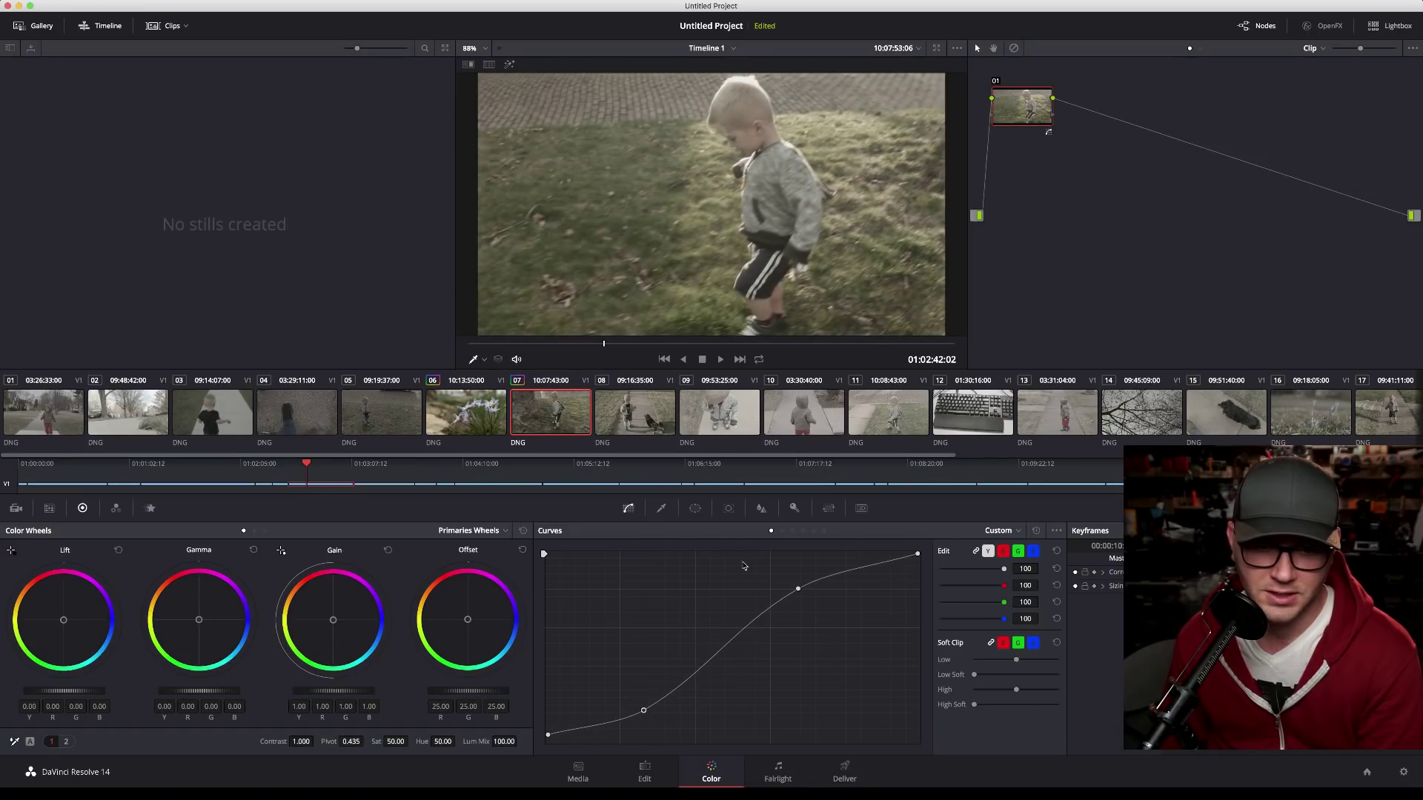
Step: Look through the curve modes up to Lum Vs Sat, return to Custom, and open the Power Window controls
{"action": "left_click", "coordinate": [781, 532]}
{"action": "left_click", "coordinate": [802, 532]}
{"action": "left_click", "coordinate": [792, 532]}
{"action": "left_click", "coordinate": [813, 531]}
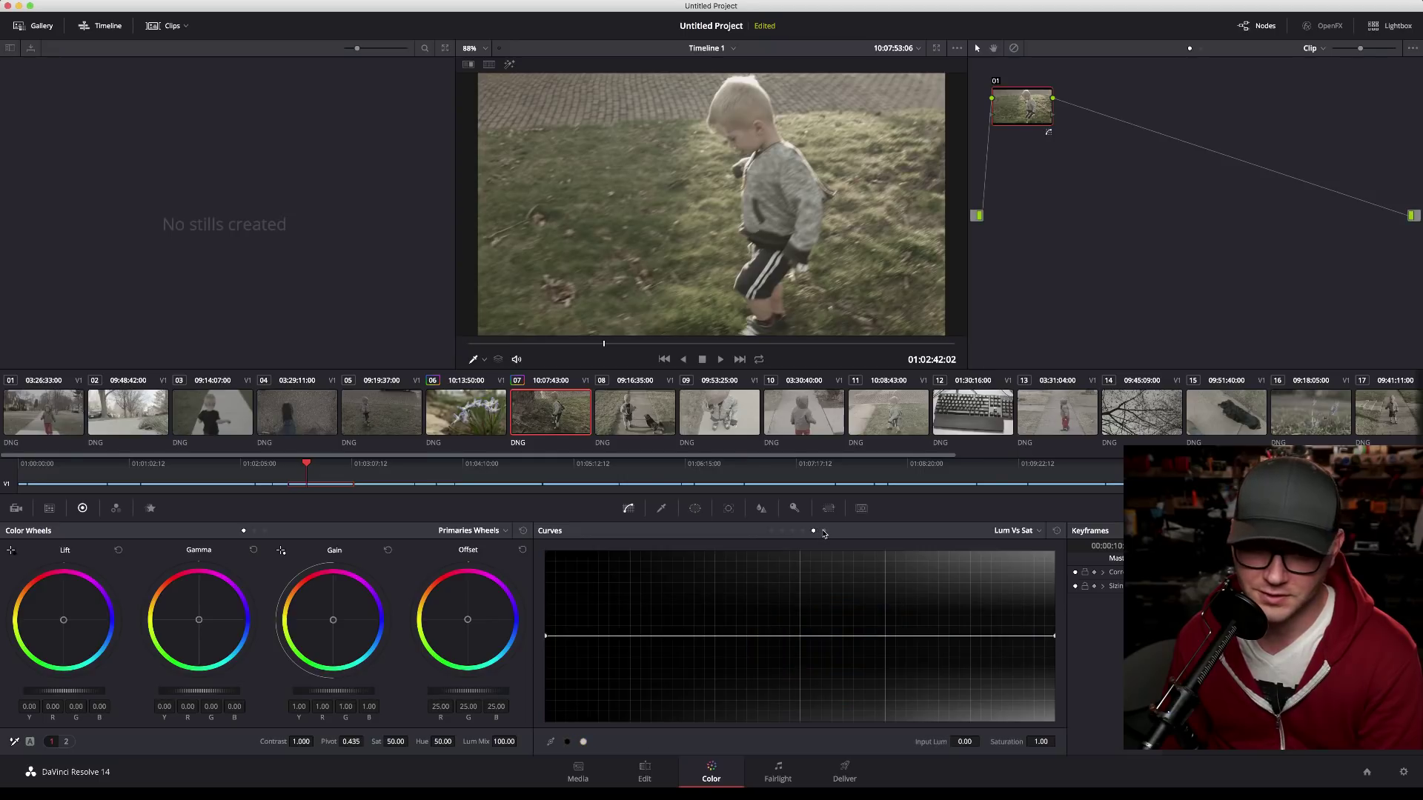
{"action": "left_click", "coordinate": [772, 532]}
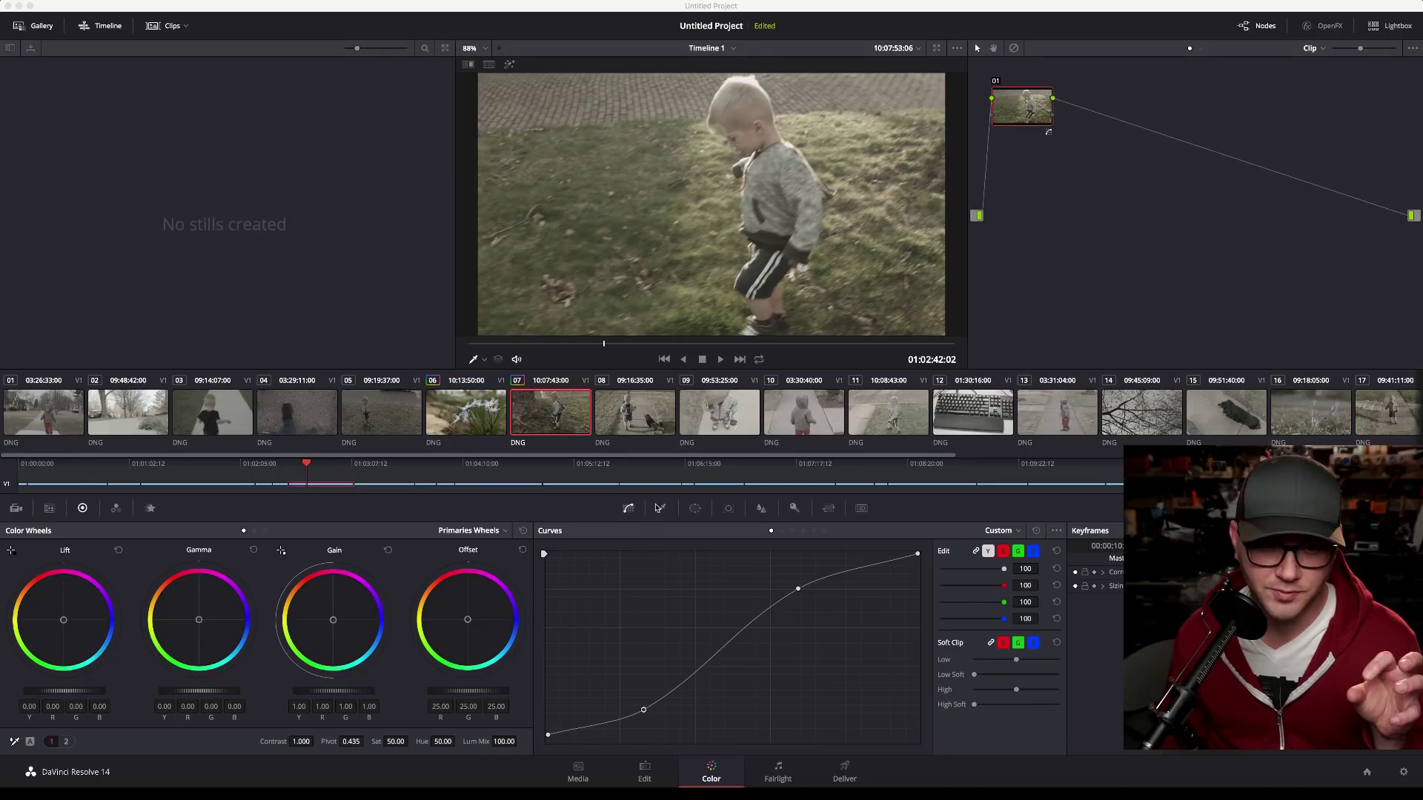
{"action": "left_click", "coordinate": [695, 511]}
{"action": "left_click", "coordinate": [695, 510]}
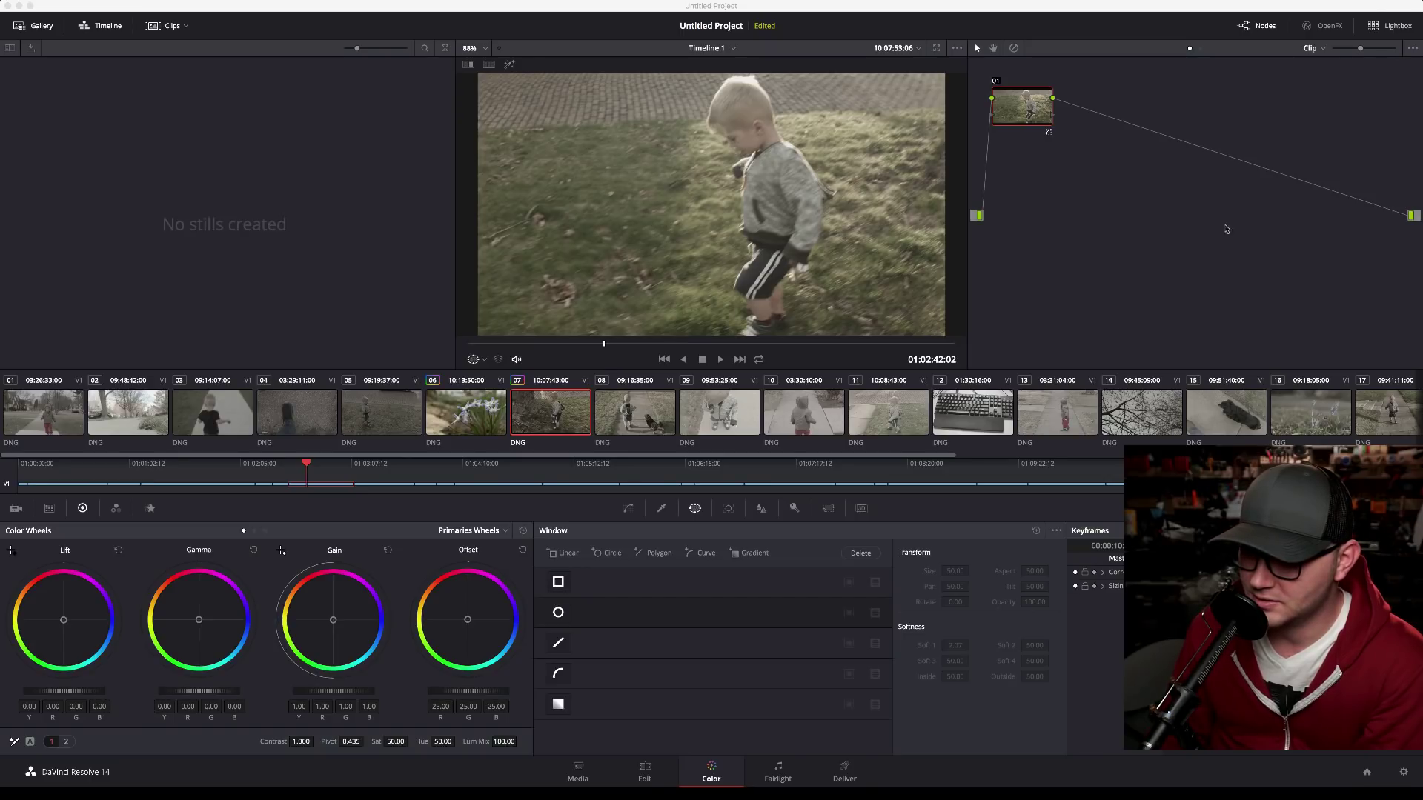
Step: Switch the node graph from Clip to Timeline level to examine it
{"action": "left_click", "coordinate": [1053, 101]}
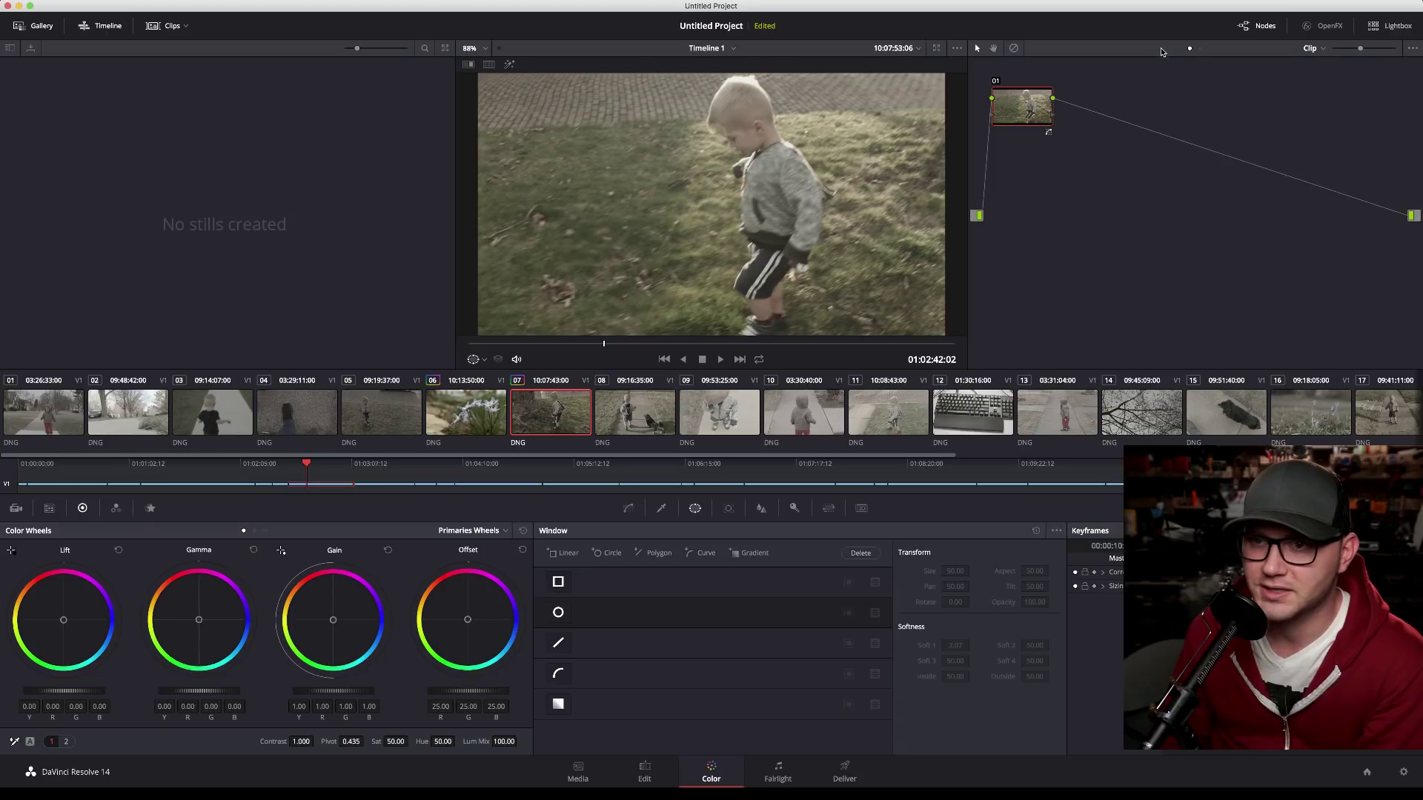
{"action": "left_click", "coordinate": [1200, 49]}
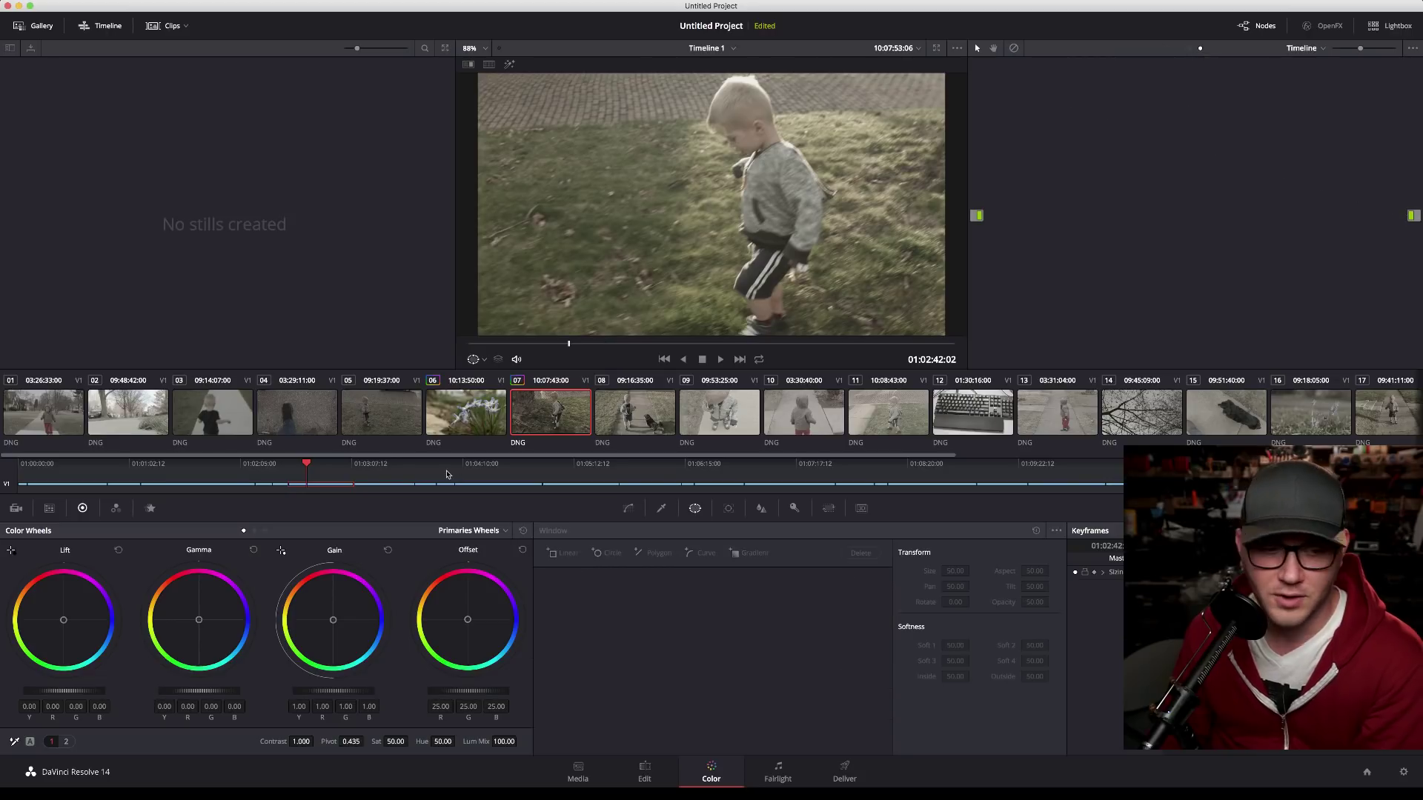
{"action": "left_click", "coordinate": [146, 443]}
Step: View the Media page and the Edit page, and scrub the timeline to 01:01:59:07
{"action": "left_click", "coordinate": [604, 775]}
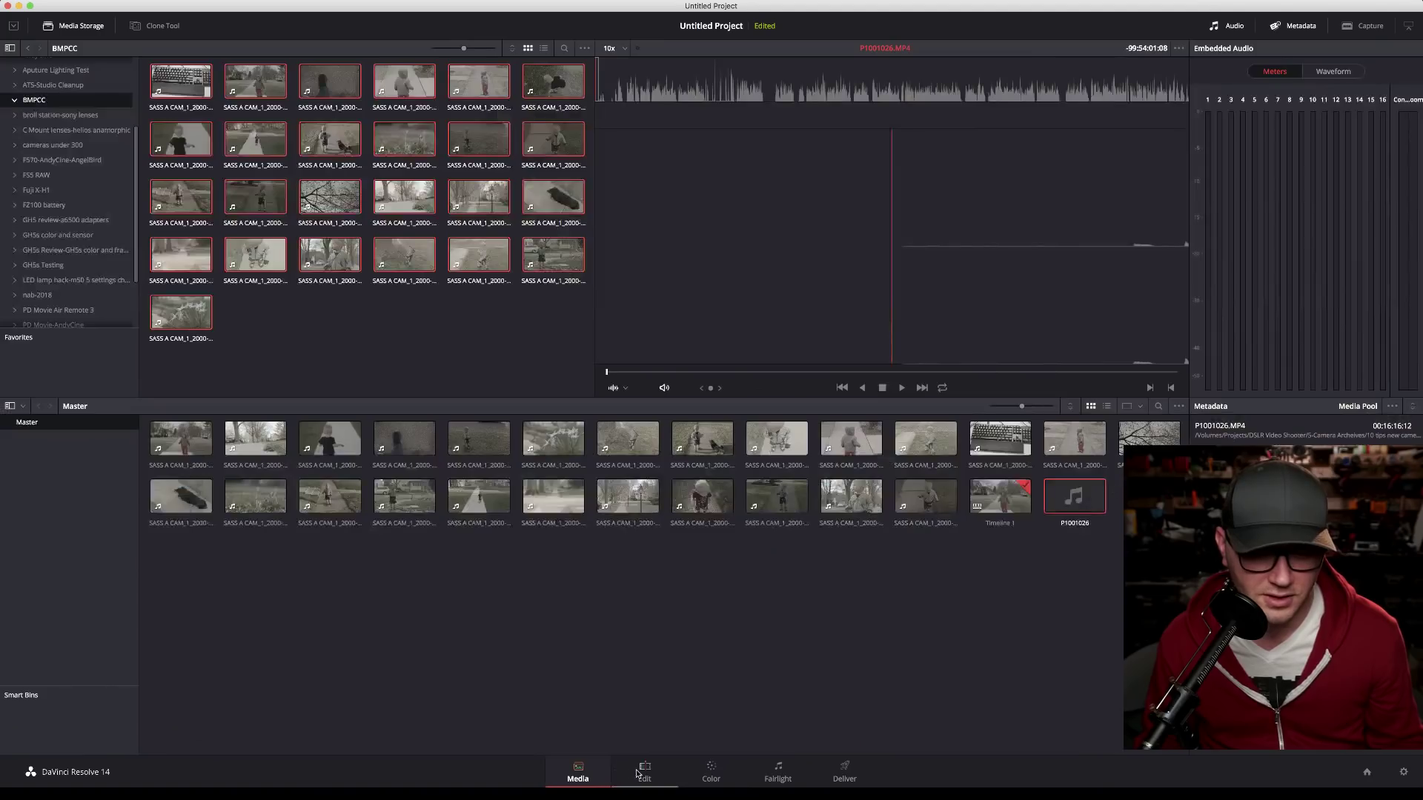
{"action": "left_click", "coordinate": [636, 773]}
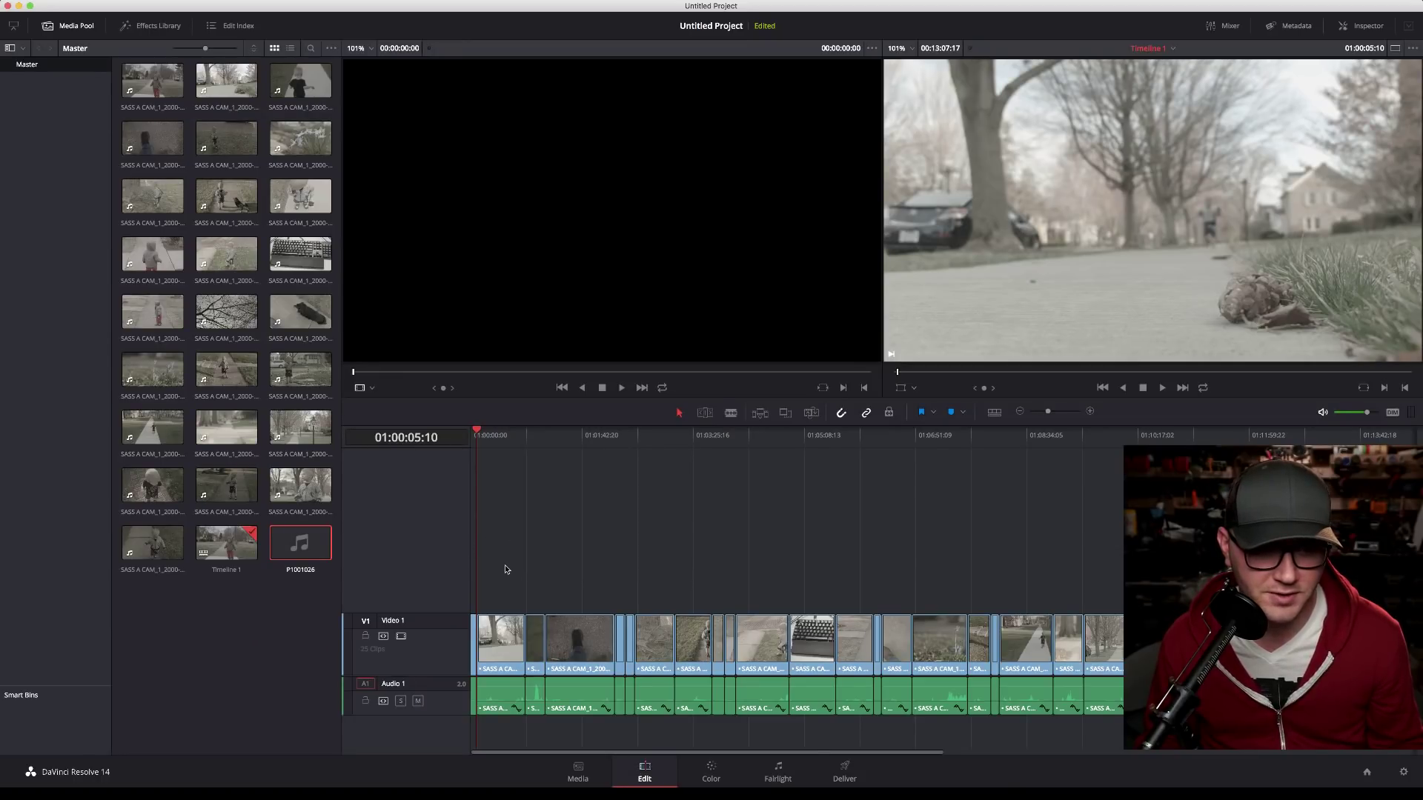
{"action": "left_click", "coordinate": [524, 433]}
{"action": "left_click", "coordinate": [546, 433]}
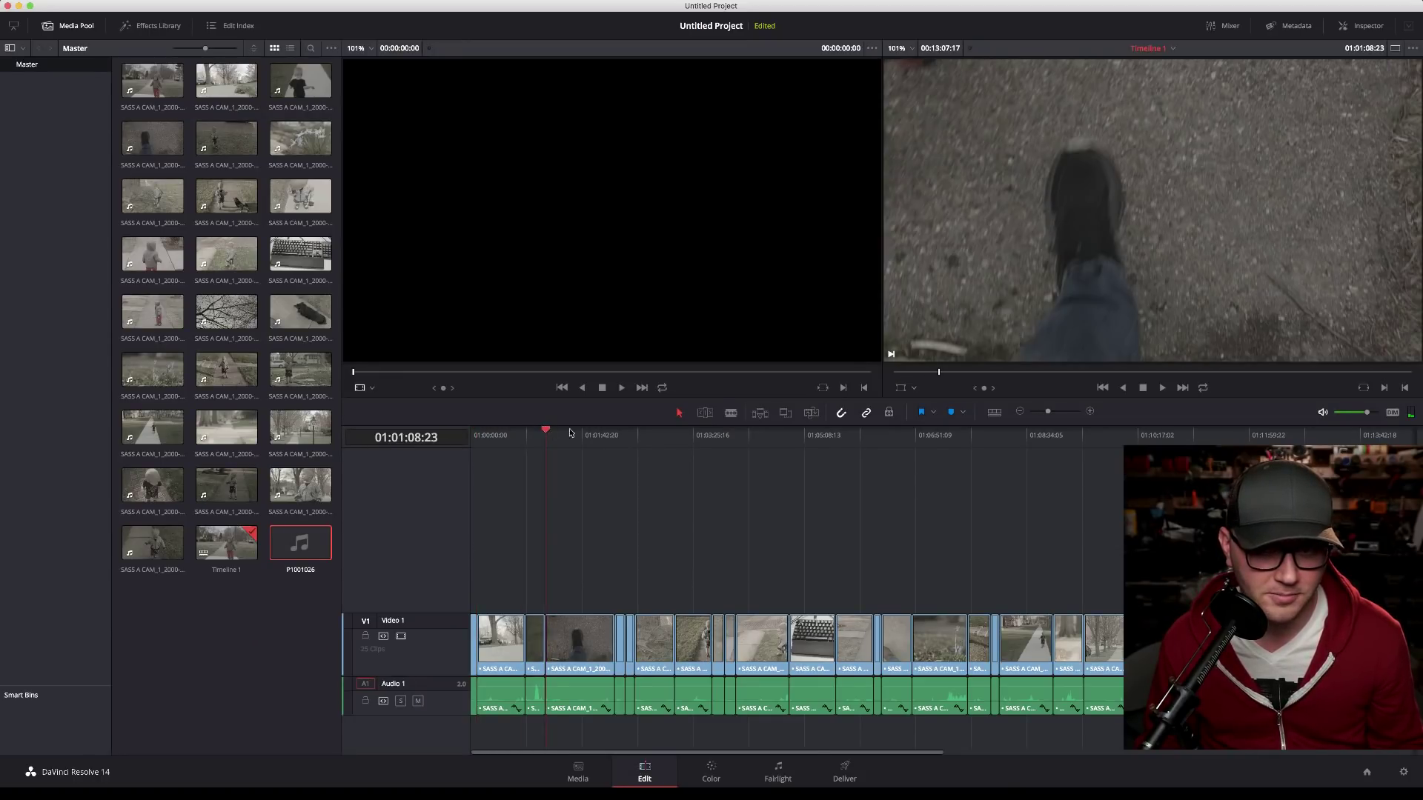
{"action": "left_click", "coordinate": [600, 435]}
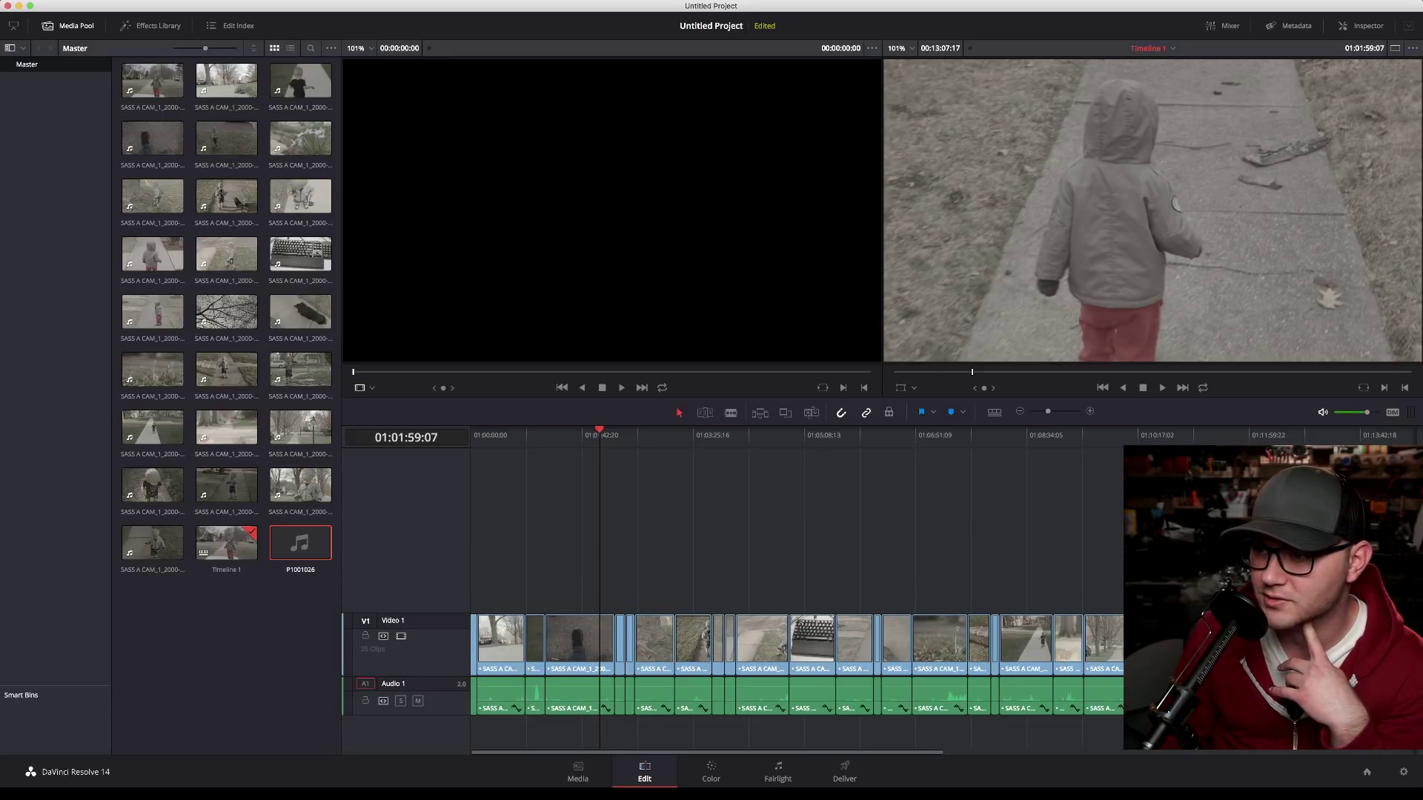
Step: Return to the Color page and select clip 24, showing the boy in the gray jacket
{"action": "left_click", "coordinate": [710, 772]}
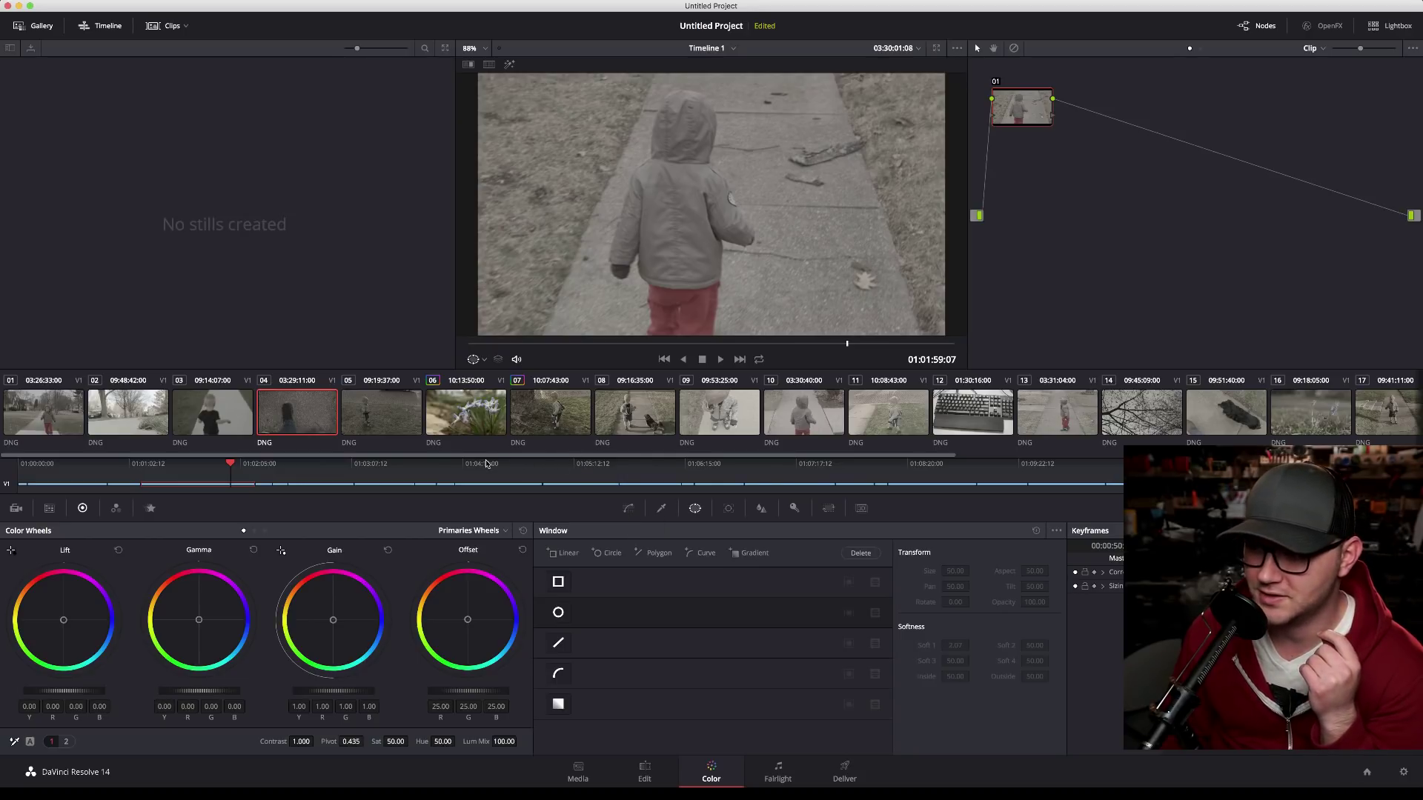
{"action": "scroll", "coordinate": [312, 462], "scroll_direction": "right", "scroll_amount": 2}
{"action": "scroll", "coordinate": [324, 462], "scroll_direction": "right", "scroll_amount": 10}
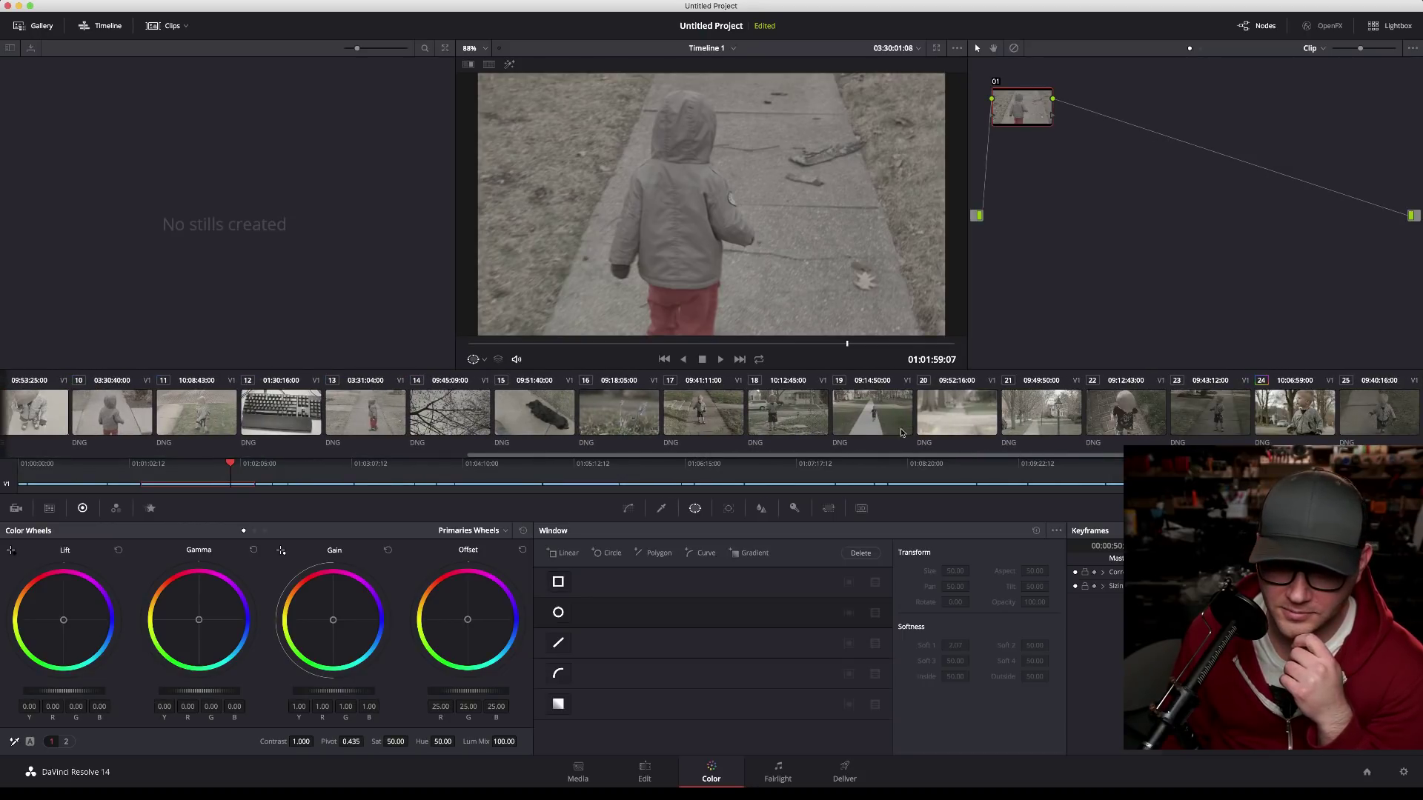
{"action": "left_click", "coordinate": [1289, 412]}
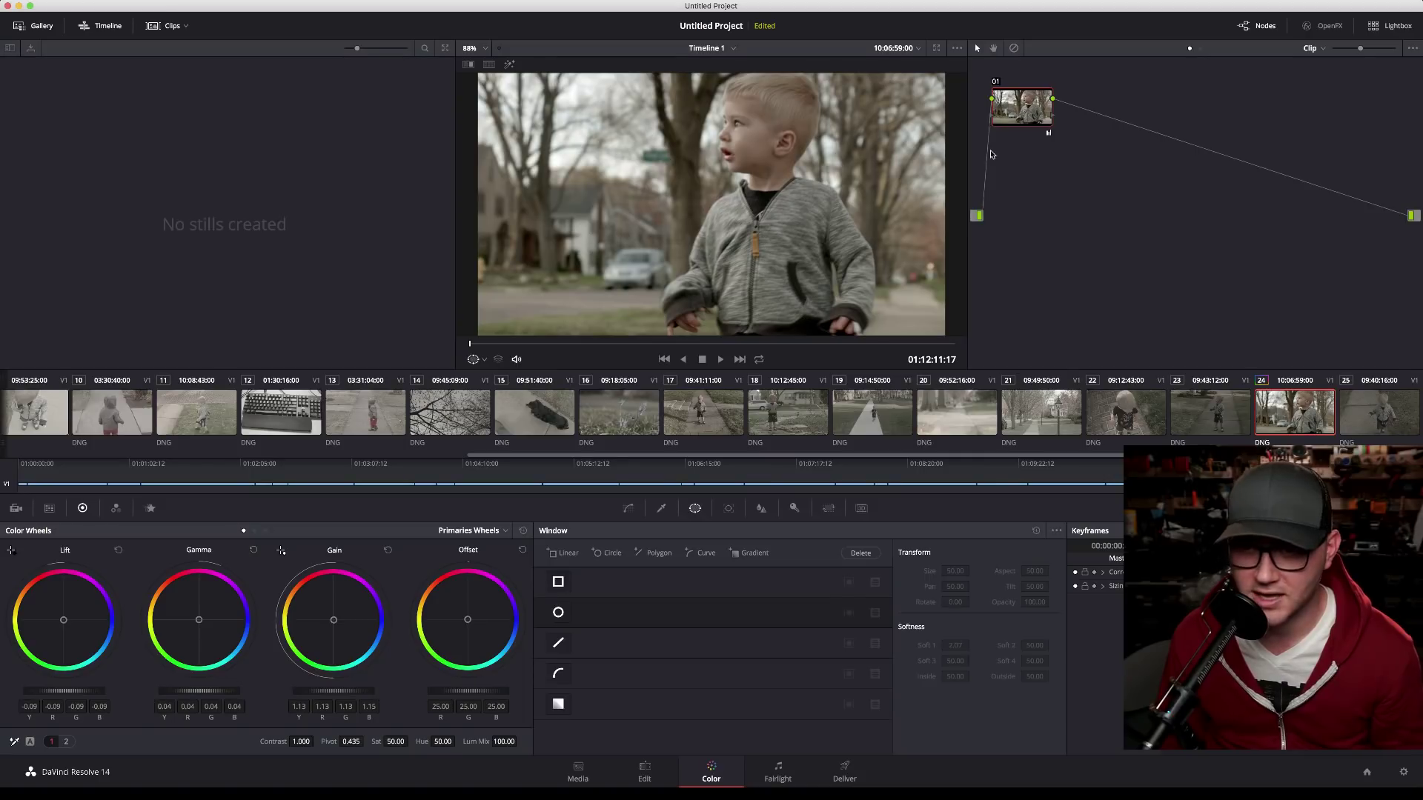
Step: Add a serial node after node 01 in clip 24's node graph
{"action": "key", "text": "alt+s"}
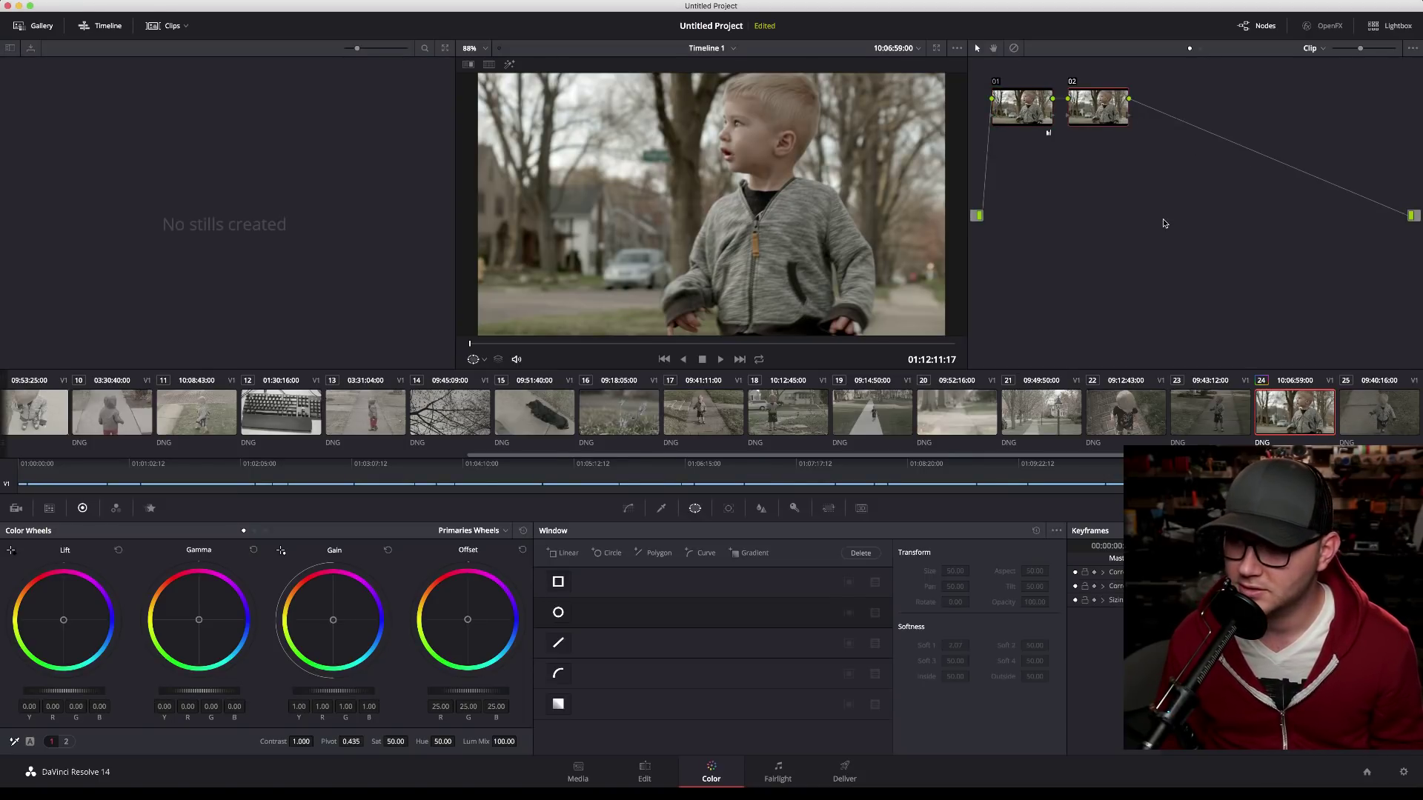
{"action": "scroll", "coordinate": [1163, 220], "scroll_direction": "down", "scroll_amount": 1}
{"action": "scroll", "coordinate": [1163, 220], "scroll_direction": "up", "scroll_amount": 2}
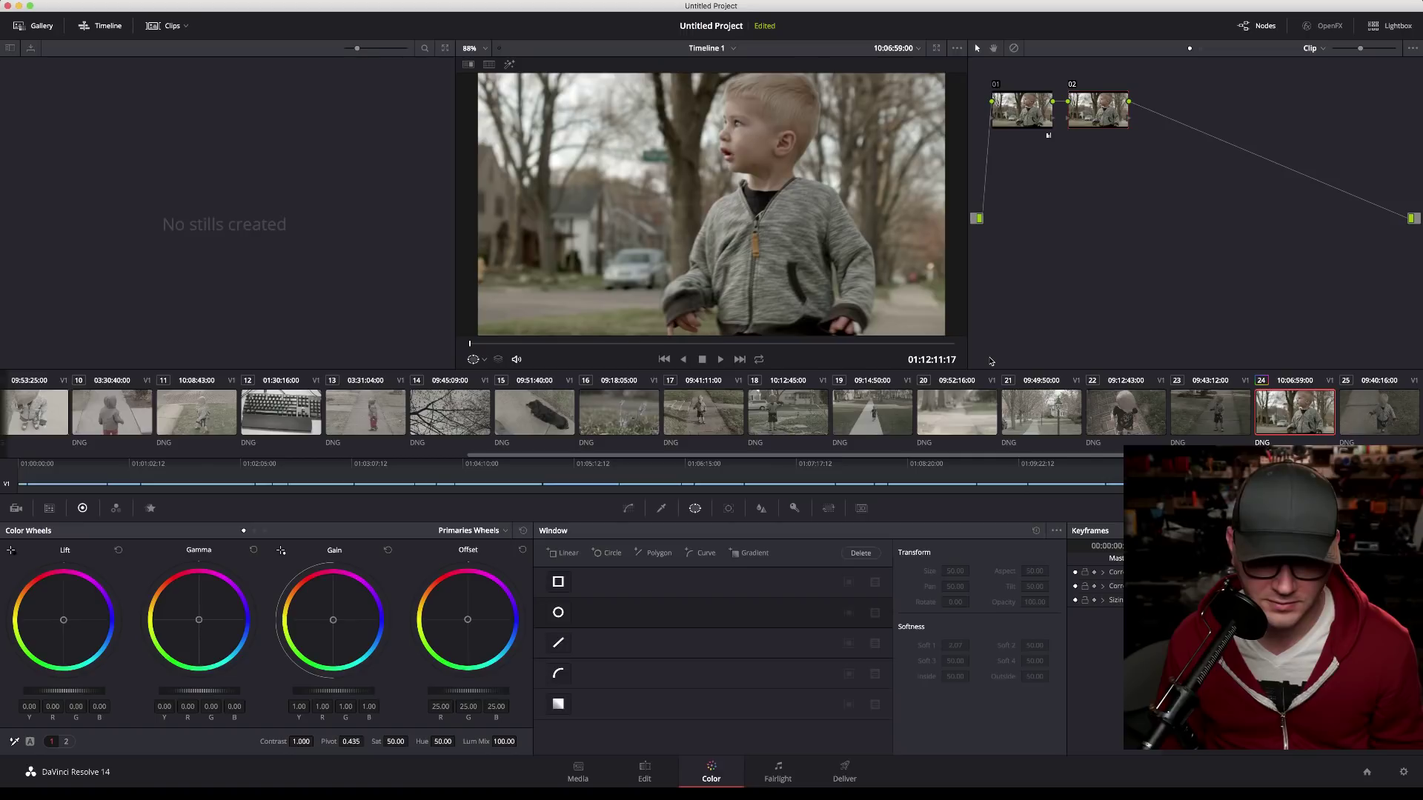
{"action": "right_click", "coordinate": [1092, 121]}
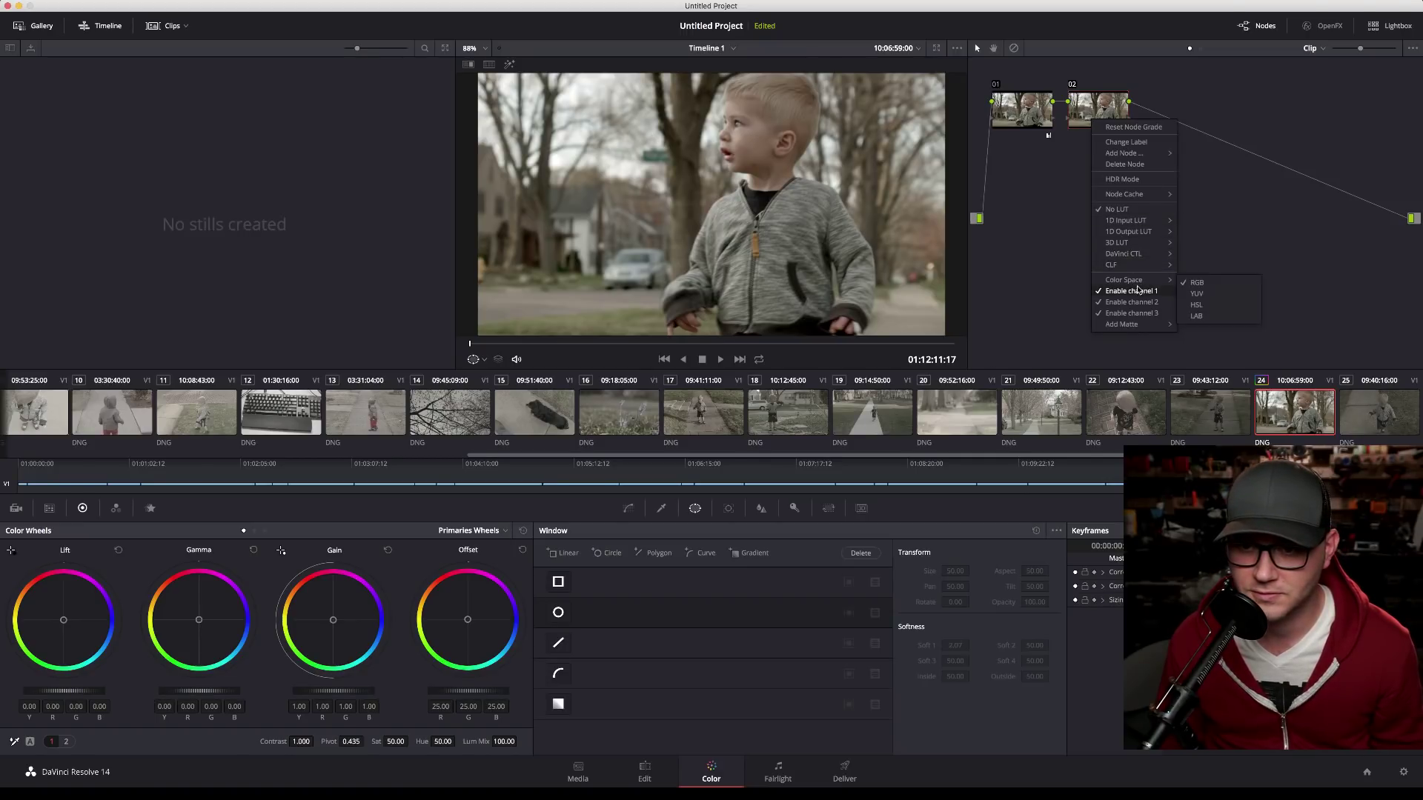
{"action": "mouse_move", "coordinate": [1138, 201]}
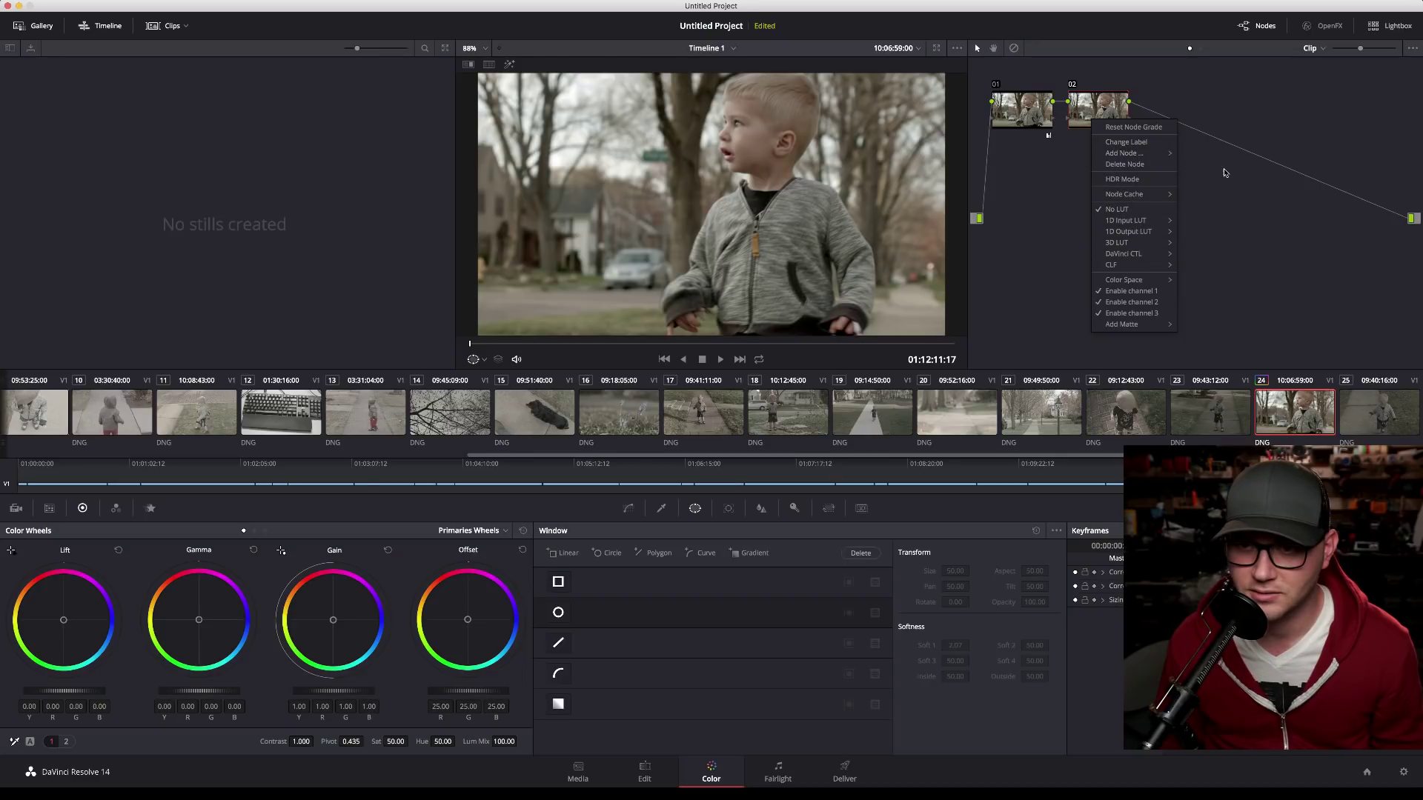
{"action": "left_click", "coordinate": [1245, 196]}
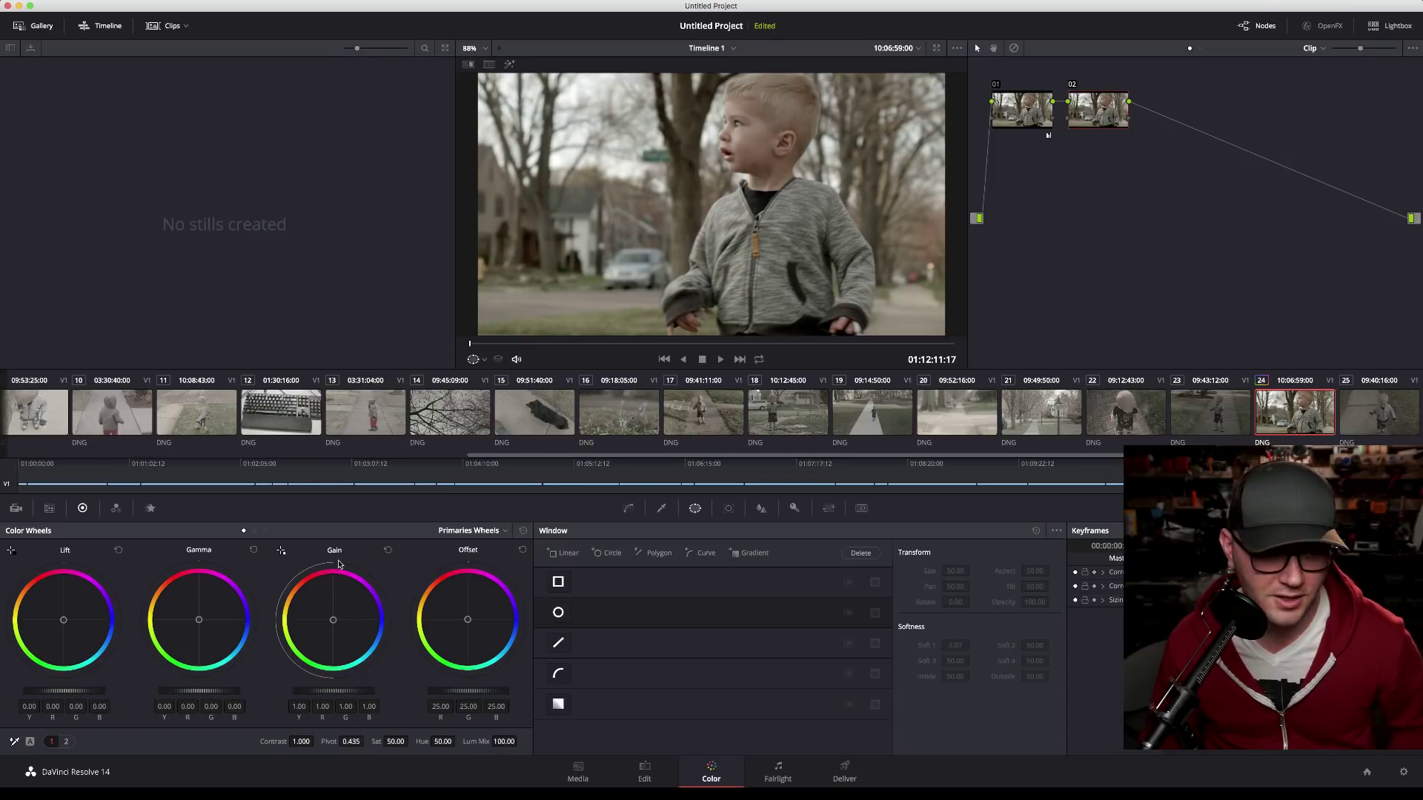
Step: View the RGB Mixer and Motion Effects controls, and return to the Camera Raw settings
{"action": "left_click", "coordinate": [114, 510]}
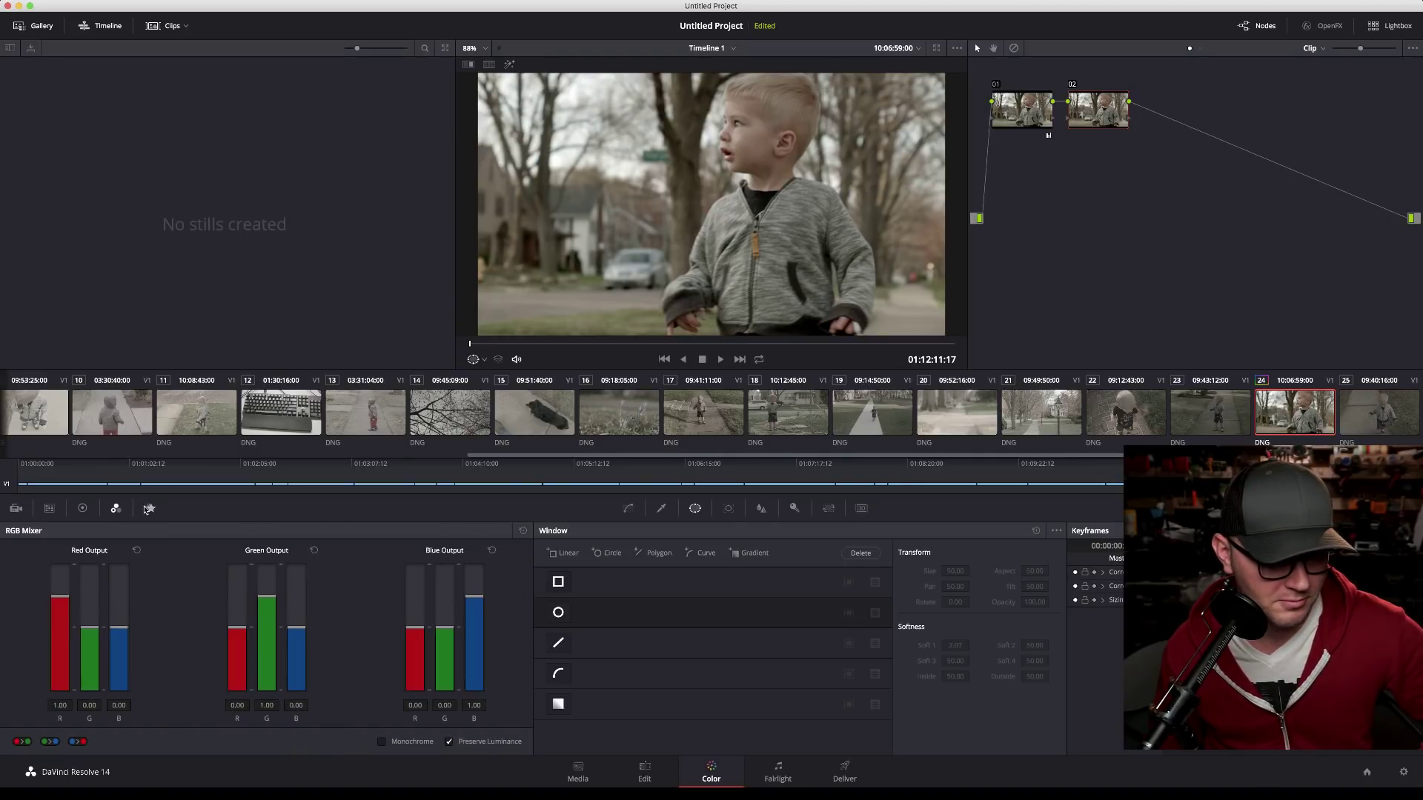
{"action": "left_click", "coordinate": [148, 508]}
{"action": "left_click", "coordinate": [15, 509]}
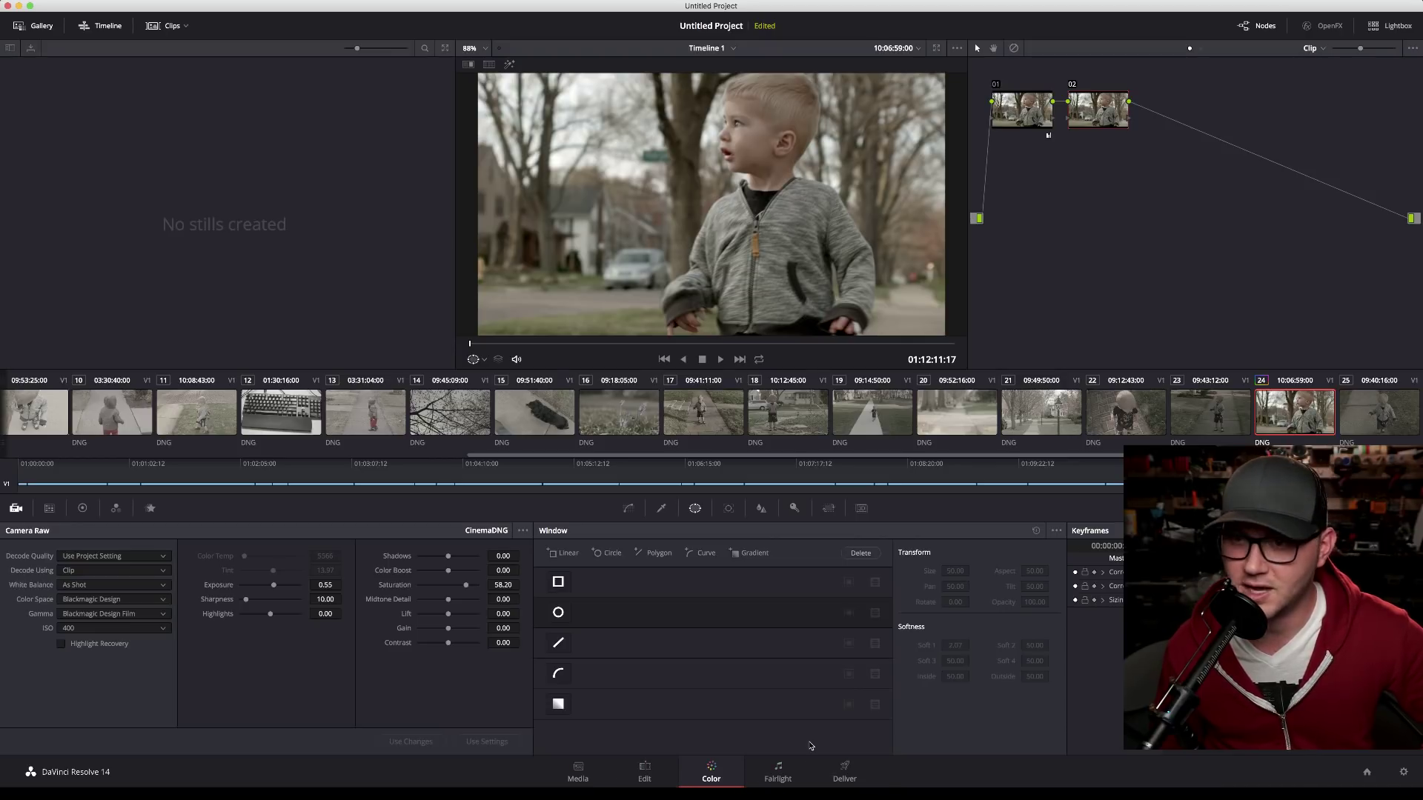
Step: Search the OpenFX library for "face" and apply Face Refinement to node 02 of clip 24, declining the Studio purchase
{"action": "left_click", "coordinate": [1323, 26]}
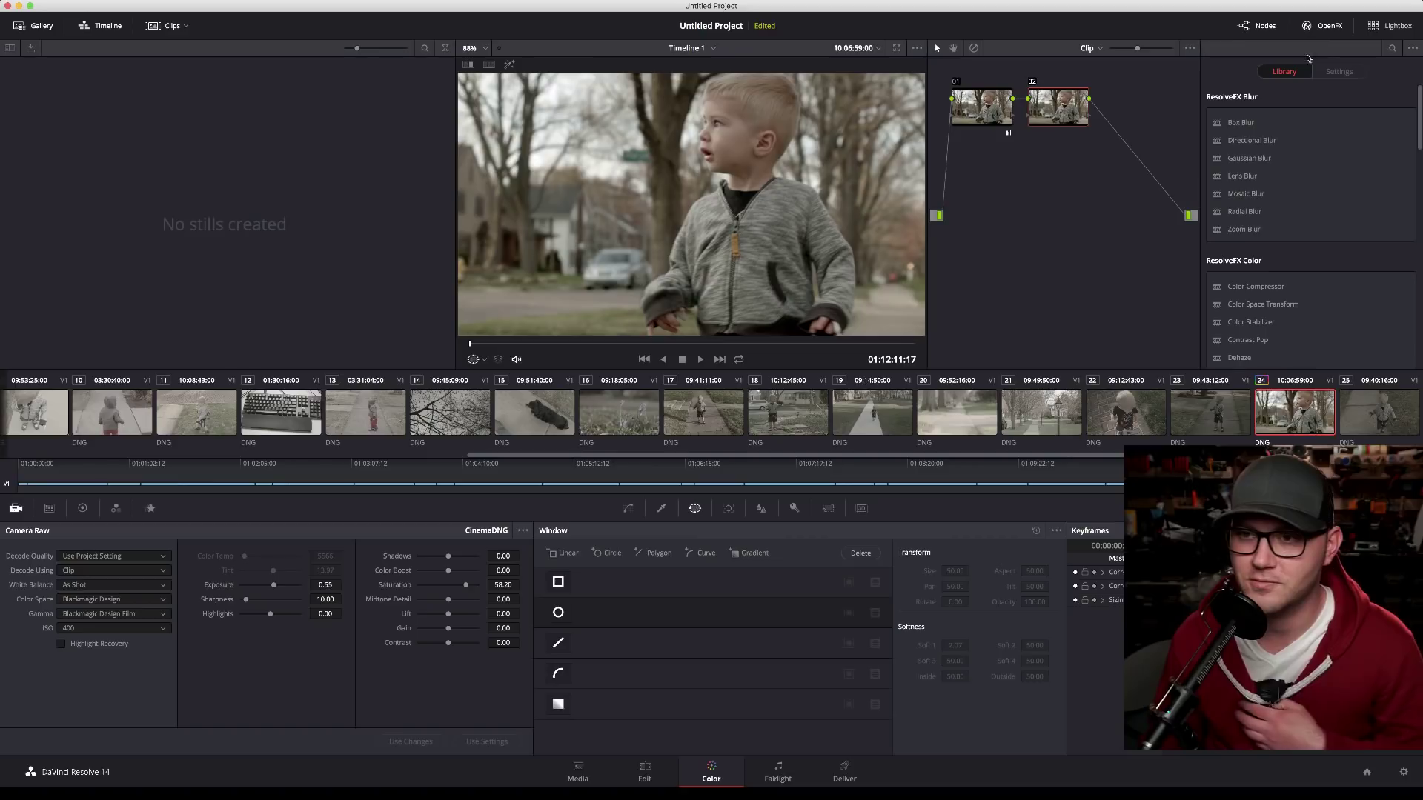
{"action": "scroll", "coordinate": [1260, 186], "scroll_direction": "down", "scroll_amount": 3}
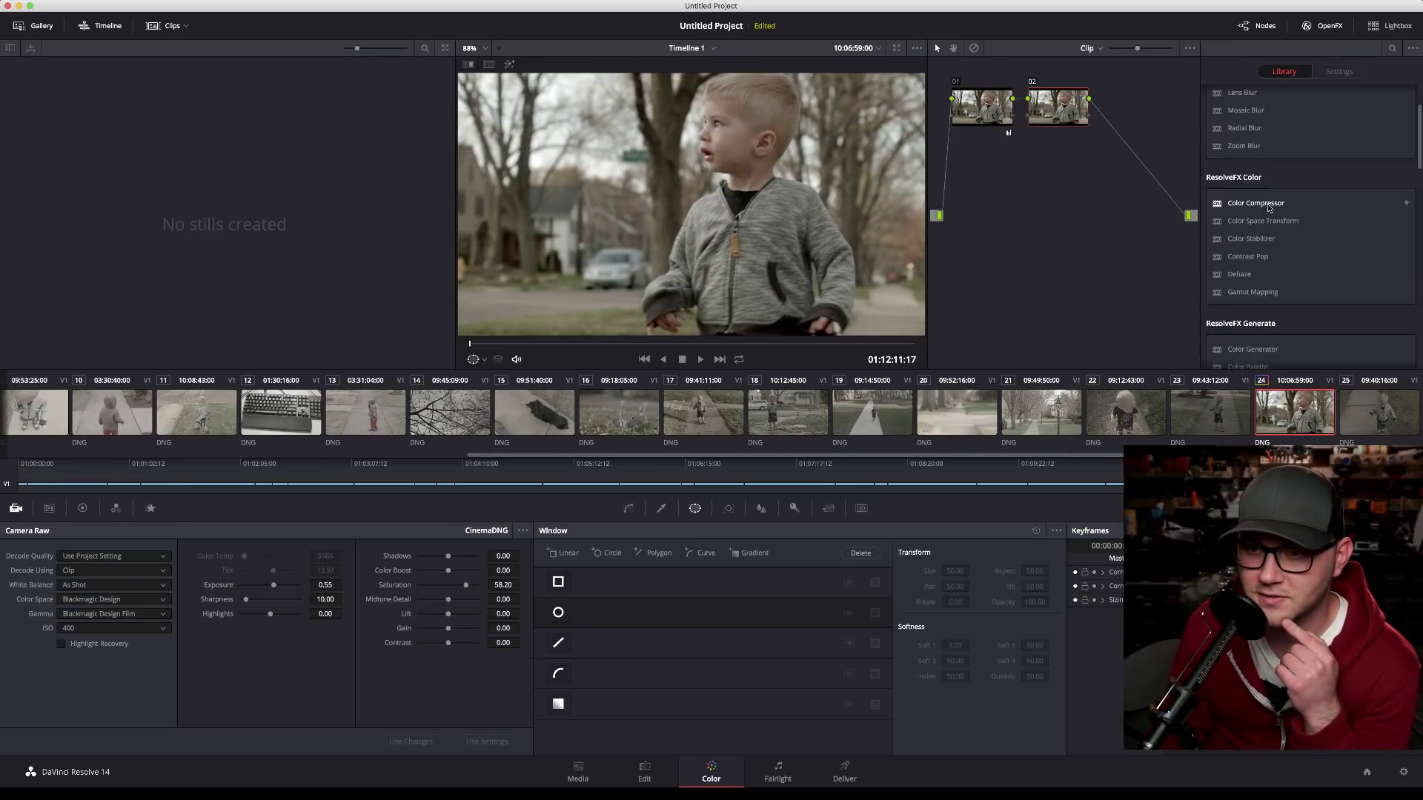
{"action": "scroll", "coordinate": [1268, 208], "scroll_direction": "up", "scroll_amount": 3}
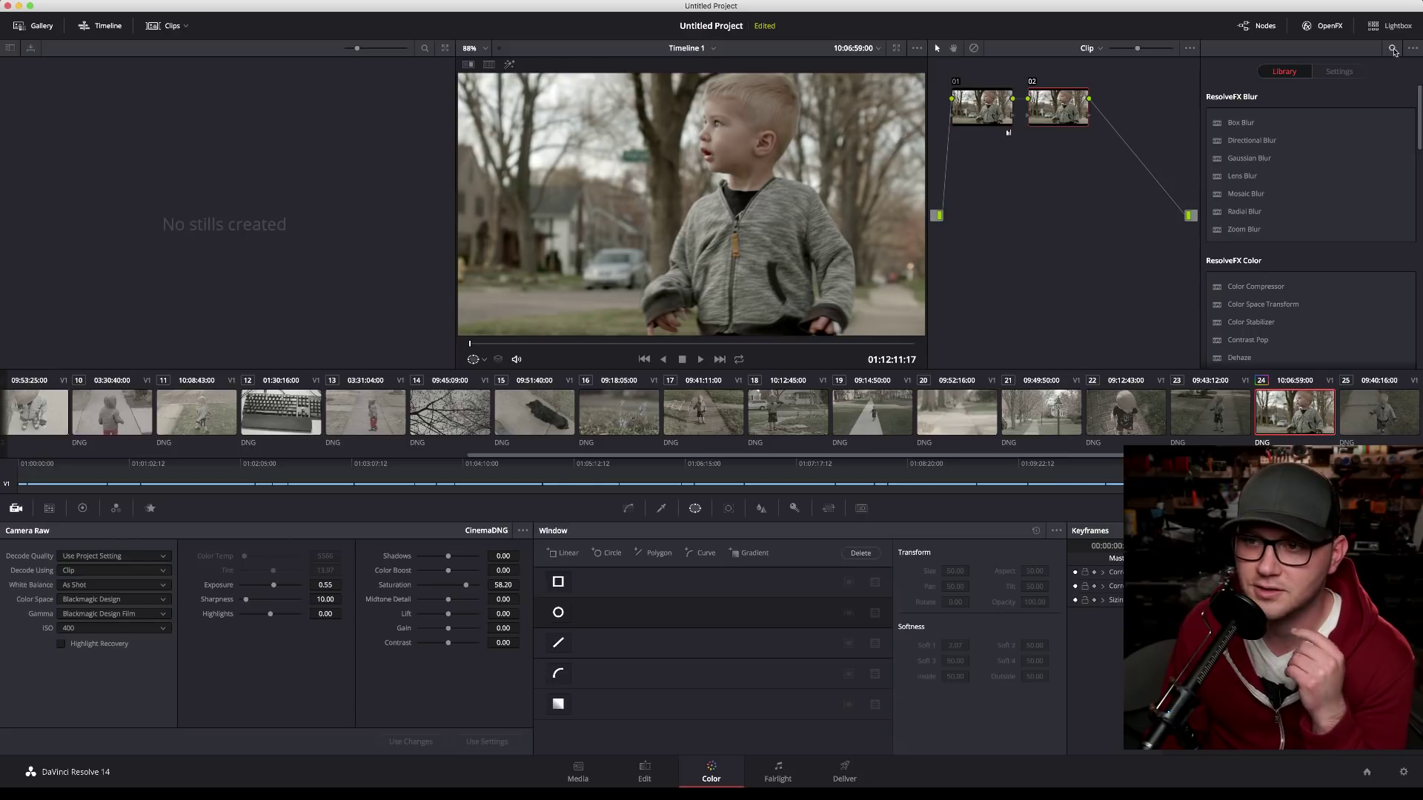
{"action": "left_click", "coordinate": [1392, 48]}
{"action": "type", "text": "face"}
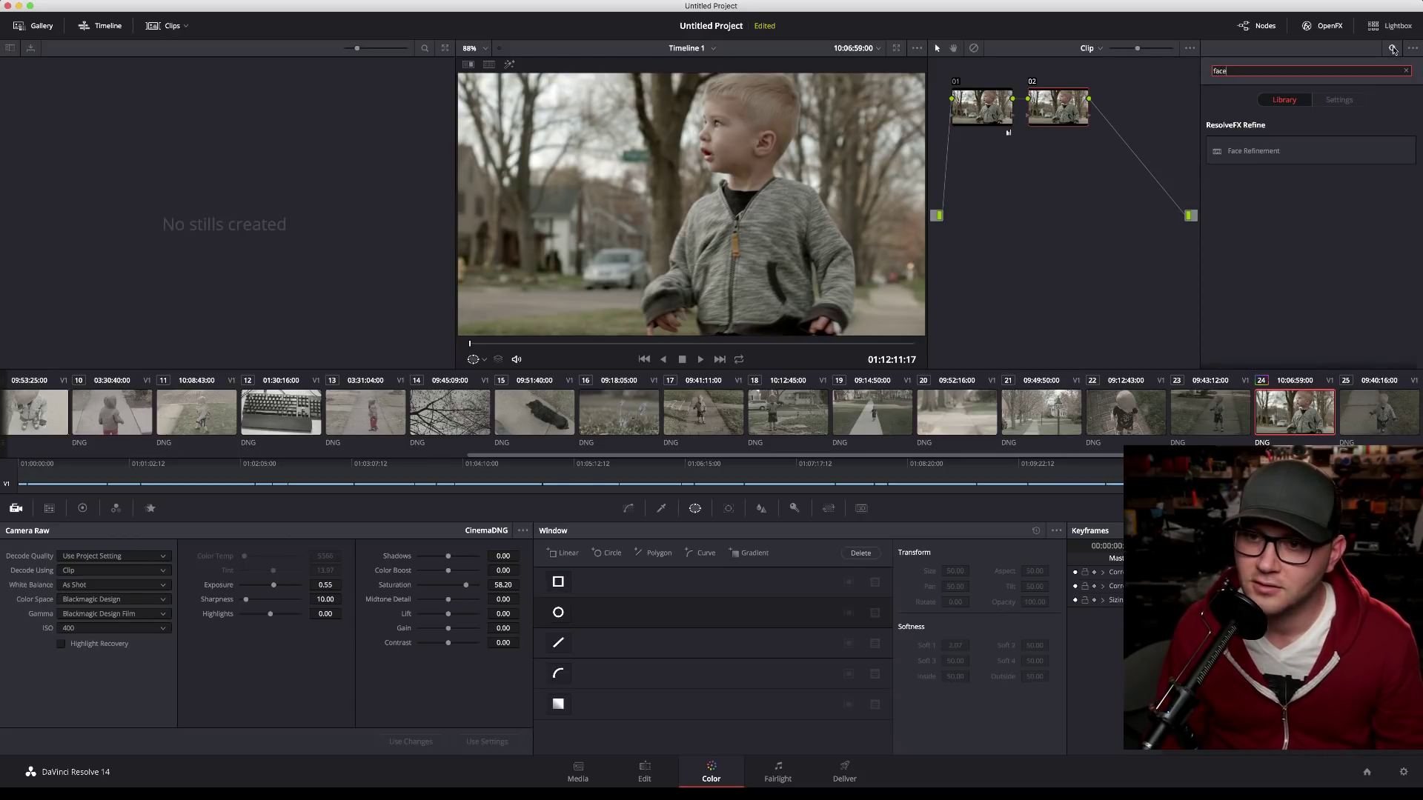
{"action": "left_click", "coordinate": [1266, 154]}
{"action": "left_click_drag", "start_coordinate": [1265, 154], "coordinate": [1052, 109]}
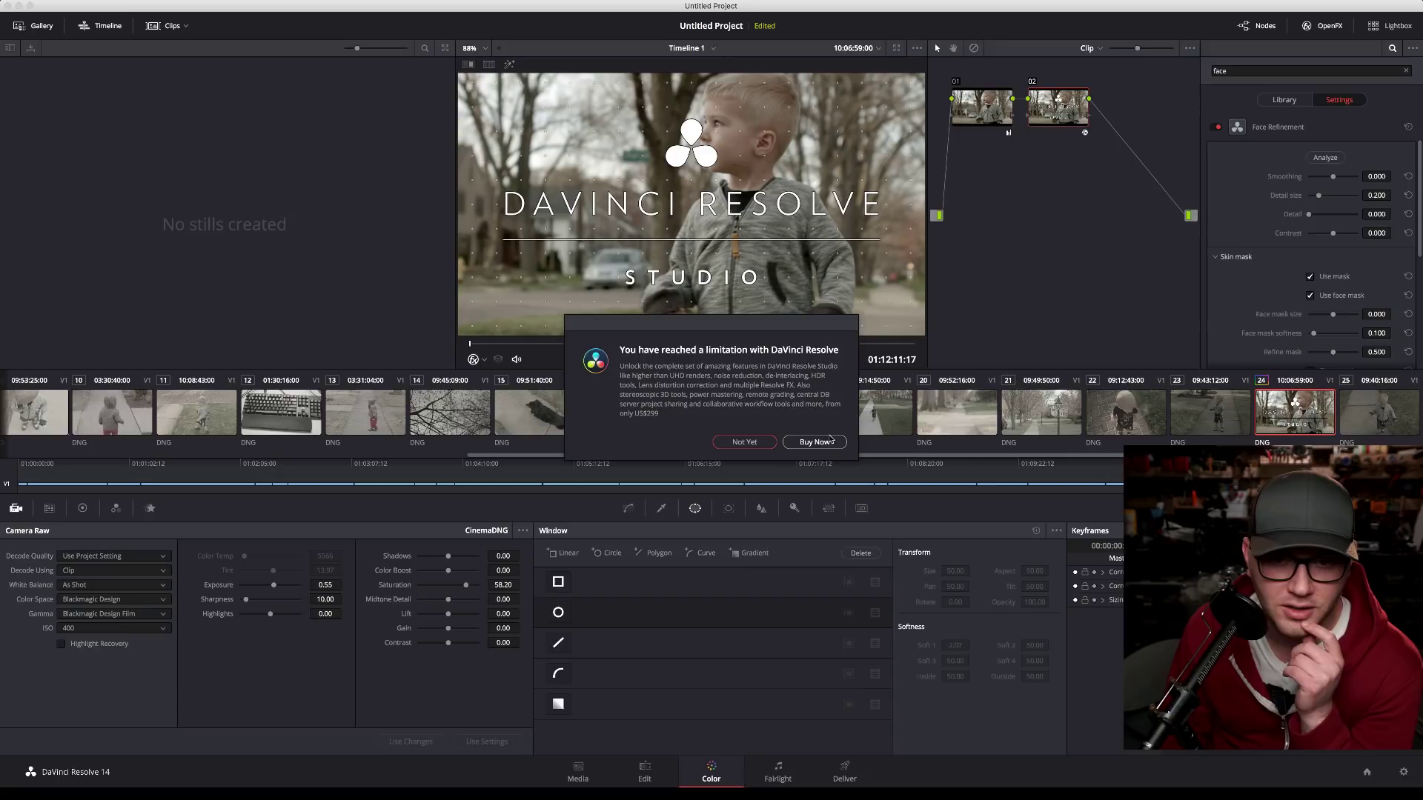
{"action": "left_click", "coordinate": [759, 446]}
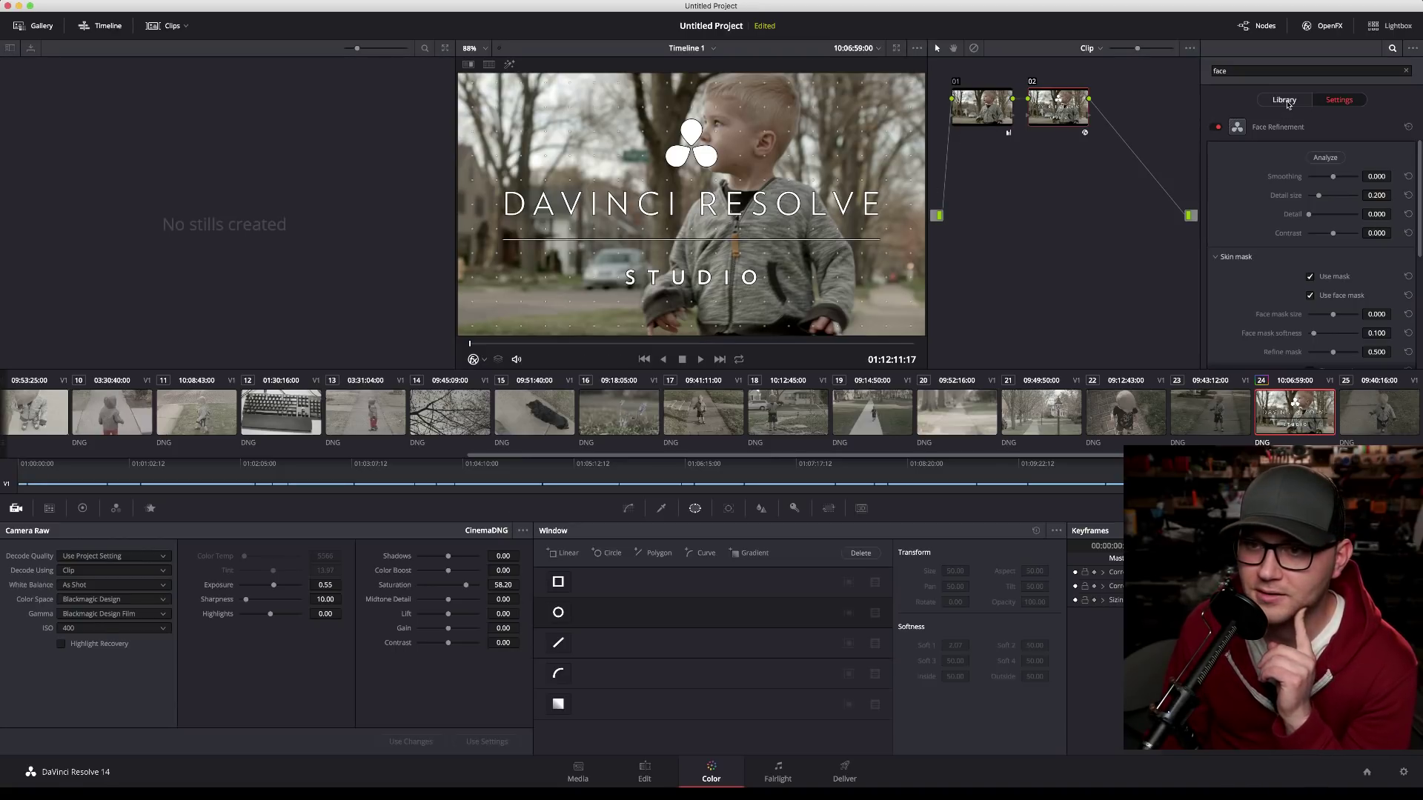
Step: Run the Face Refinement analysis on clip 24 and cancel it partway through
{"action": "left_click", "coordinate": [1325, 158]}
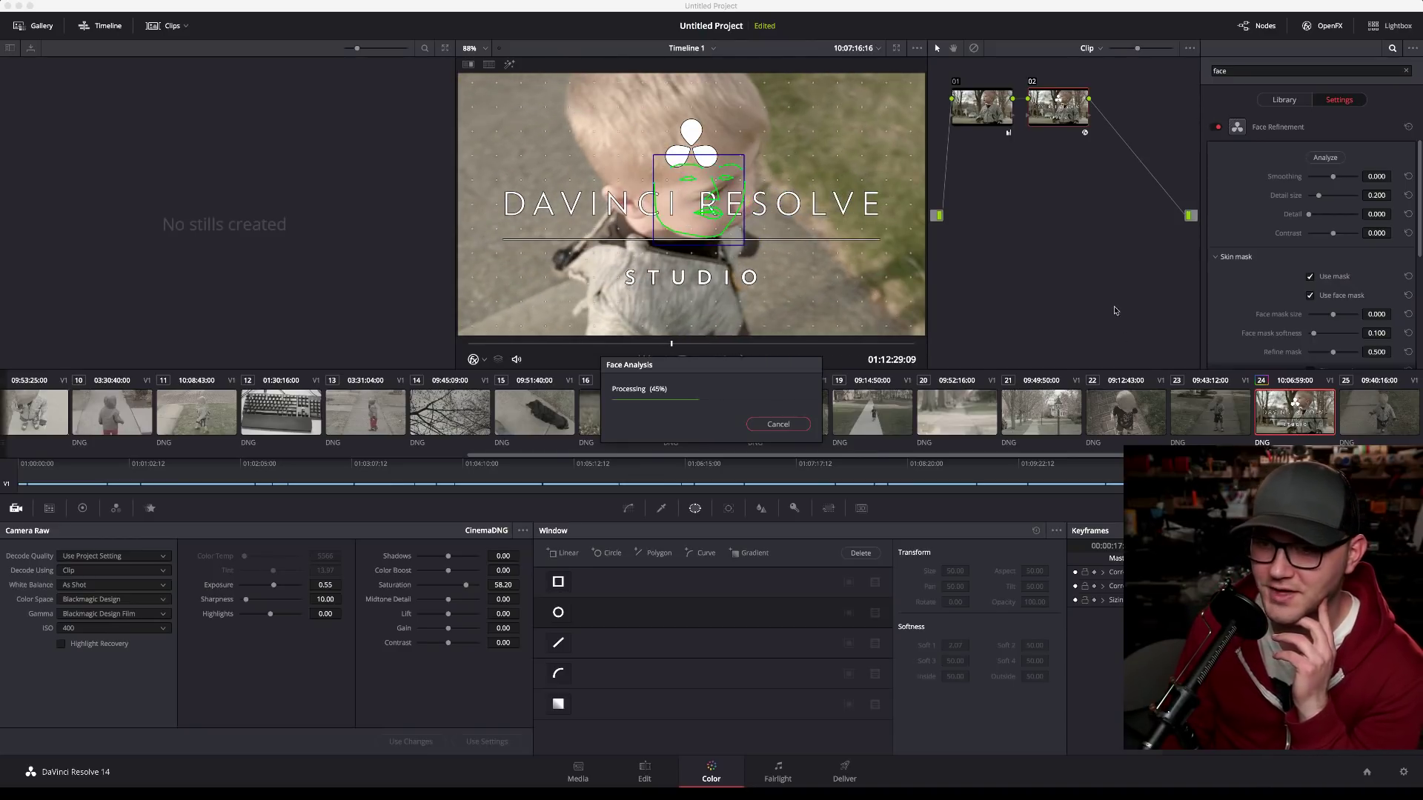
{"action": "left_click", "coordinate": [778, 425]}
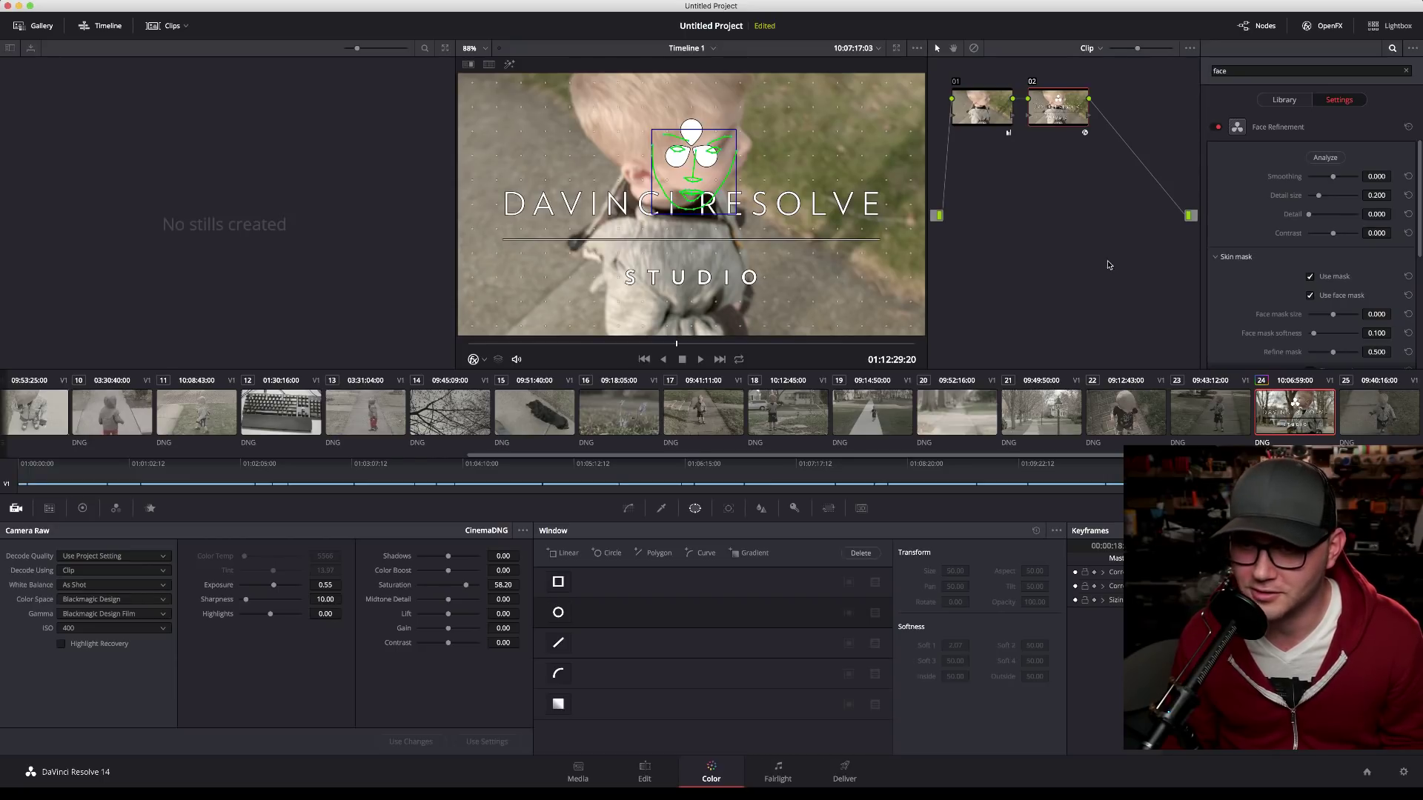
{"action": "right_click", "coordinate": [1060, 110]}
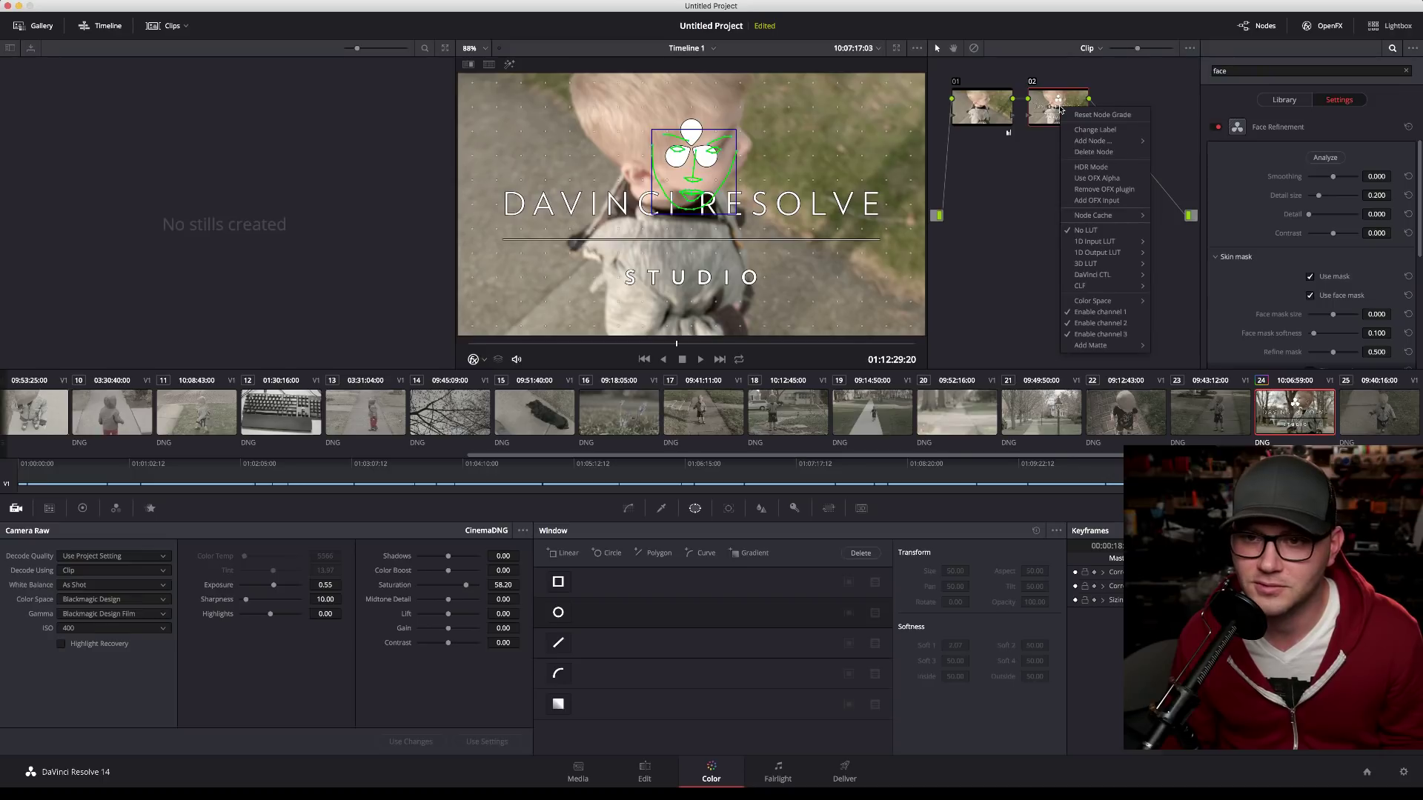
{"action": "left_click", "coordinate": [1047, 110]}
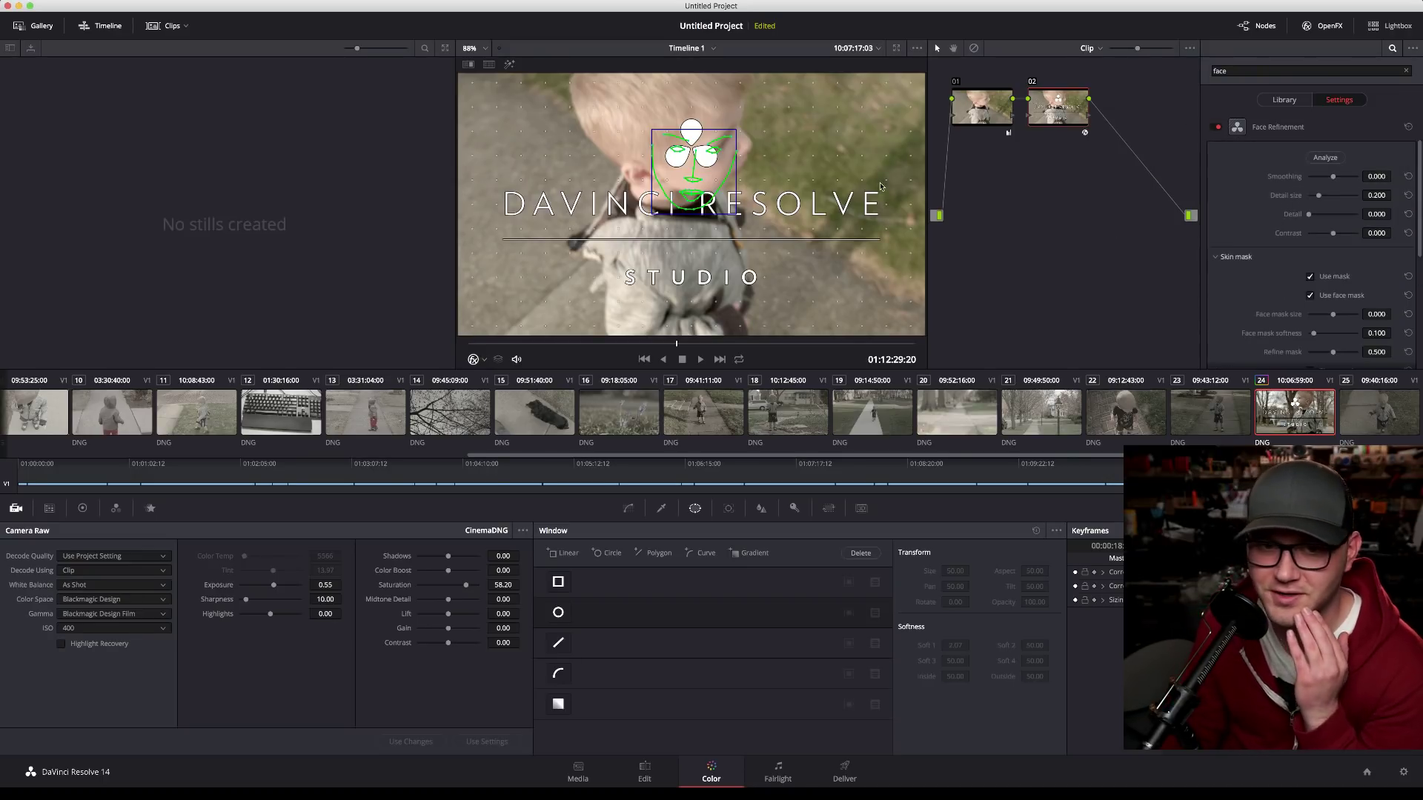
Step: Move the playhead back to 01:12:13:16 and set Face Refinement's Smoothing to 0.727 and Detail size to 0.057
{"action": "key", "text": "j"}
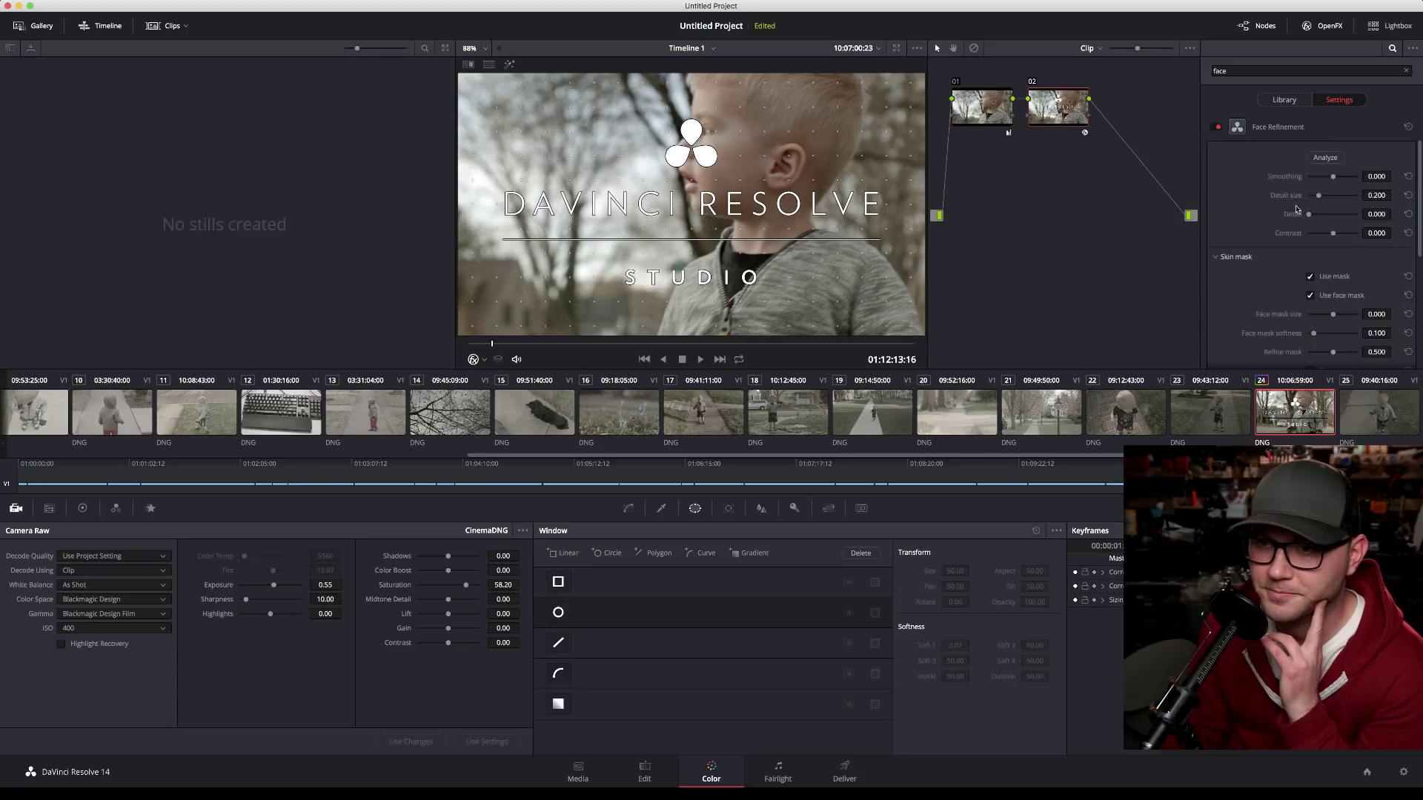
{"action": "mouse_move", "coordinate": [1332, 176]}
{"action": "left_mouse_down"}
{"action": "mouse_move", "coordinate": [1345, 178]}
{"action": "mouse_move", "coordinate": [1297, 181]}
{"action": "mouse_move", "coordinate": [1367, 186]}
{"action": "mouse_move", "coordinate": [1318, 184]}
{"action": "left_mouse_up"}
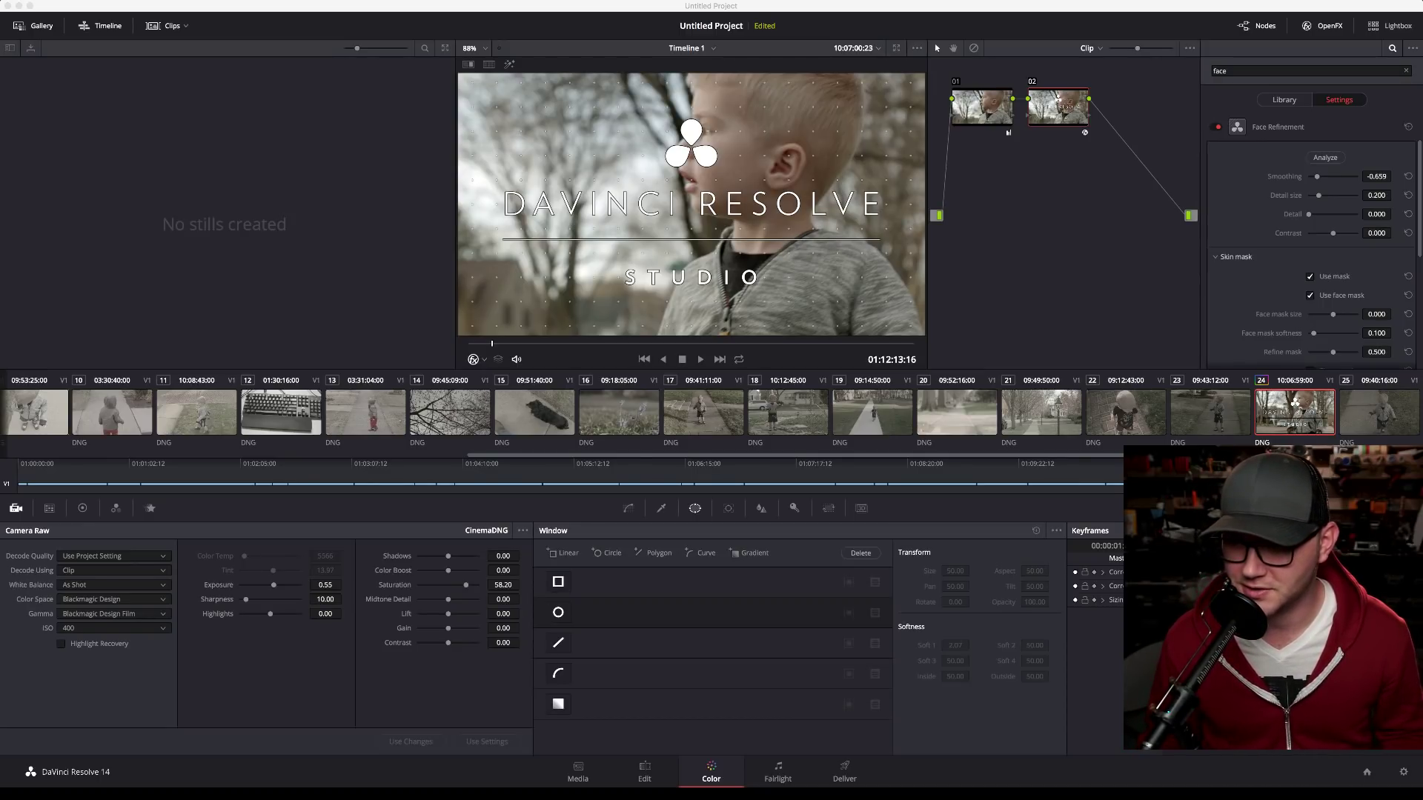
{"action": "mouse_move", "coordinate": [1318, 177]}
{"action": "left_mouse_down"}
{"action": "mouse_move", "coordinate": [1343, 180]}
{"action": "mouse_move", "coordinate": [1299, 181]}
{"action": "mouse_move", "coordinate": [1354, 184]}
{"action": "mouse_move", "coordinate": [1312, 197]}
{"action": "left_mouse_up"}
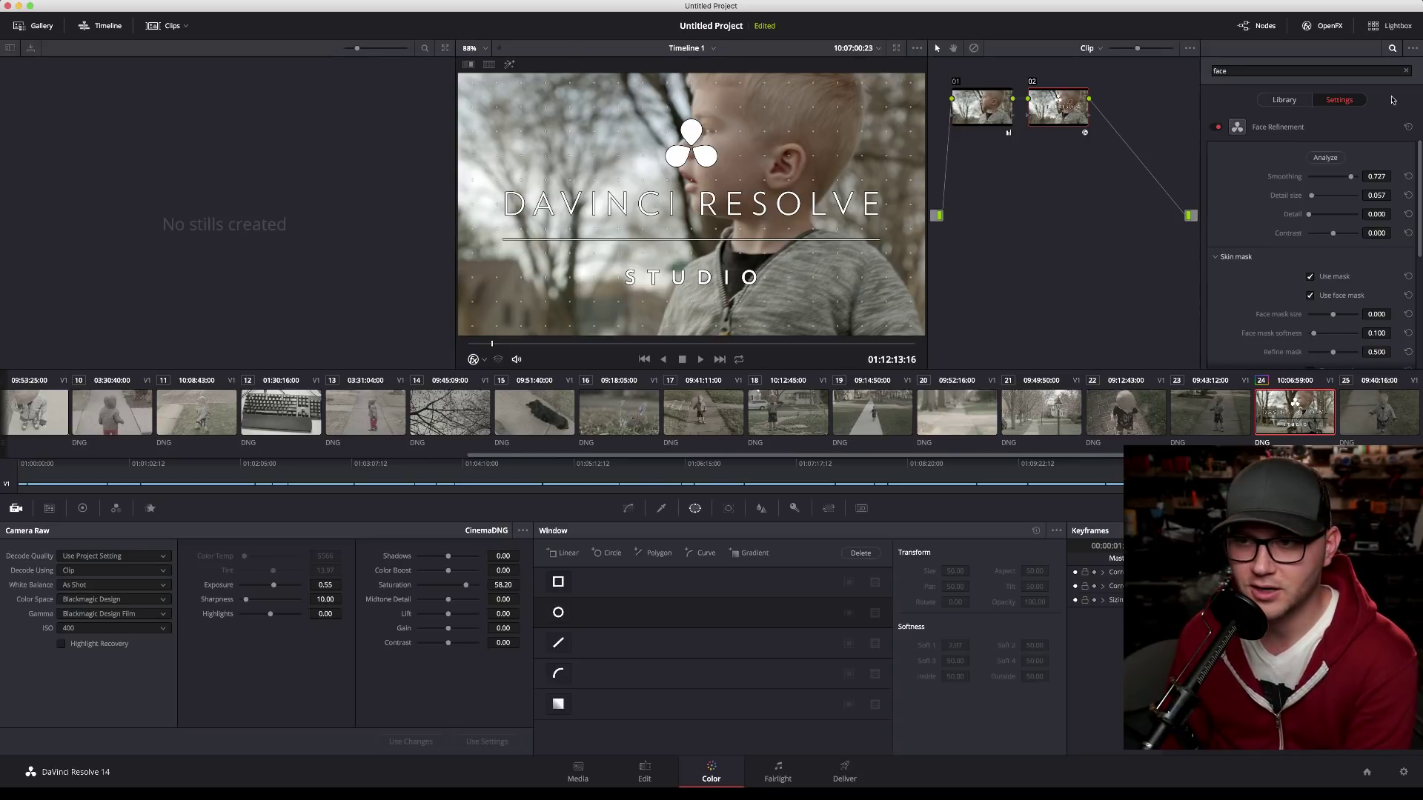
Step: Clear the effect search and browse the full OpenFX library
{"action": "left_click", "coordinate": [1405, 70]}
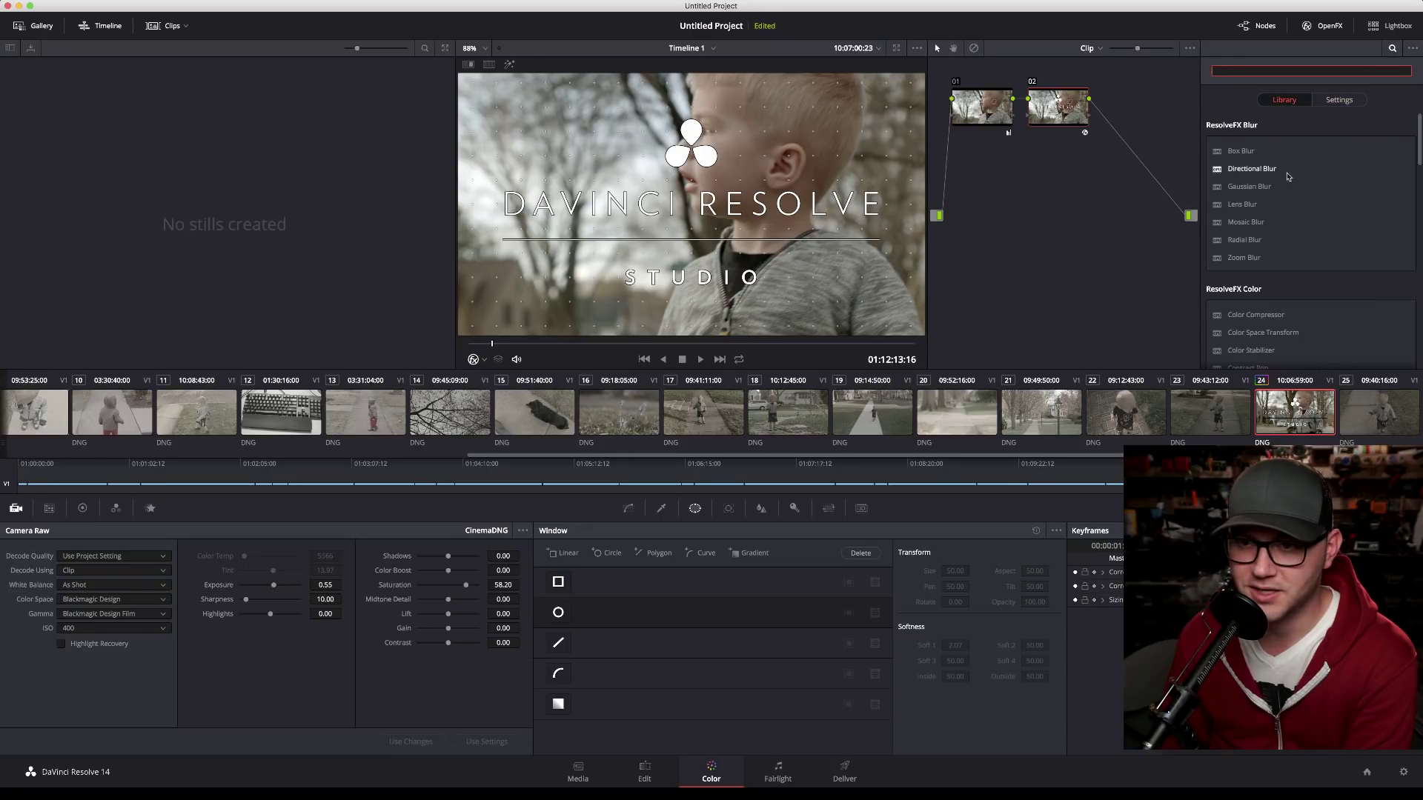
{"action": "scroll", "coordinate": [1289, 192], "scroll_direction": "down", "scroll_amount": 3}
{"action": "scroll", "coordinate": [1293, 210], "scroll_direction": "up", "scroll_amount": 5}
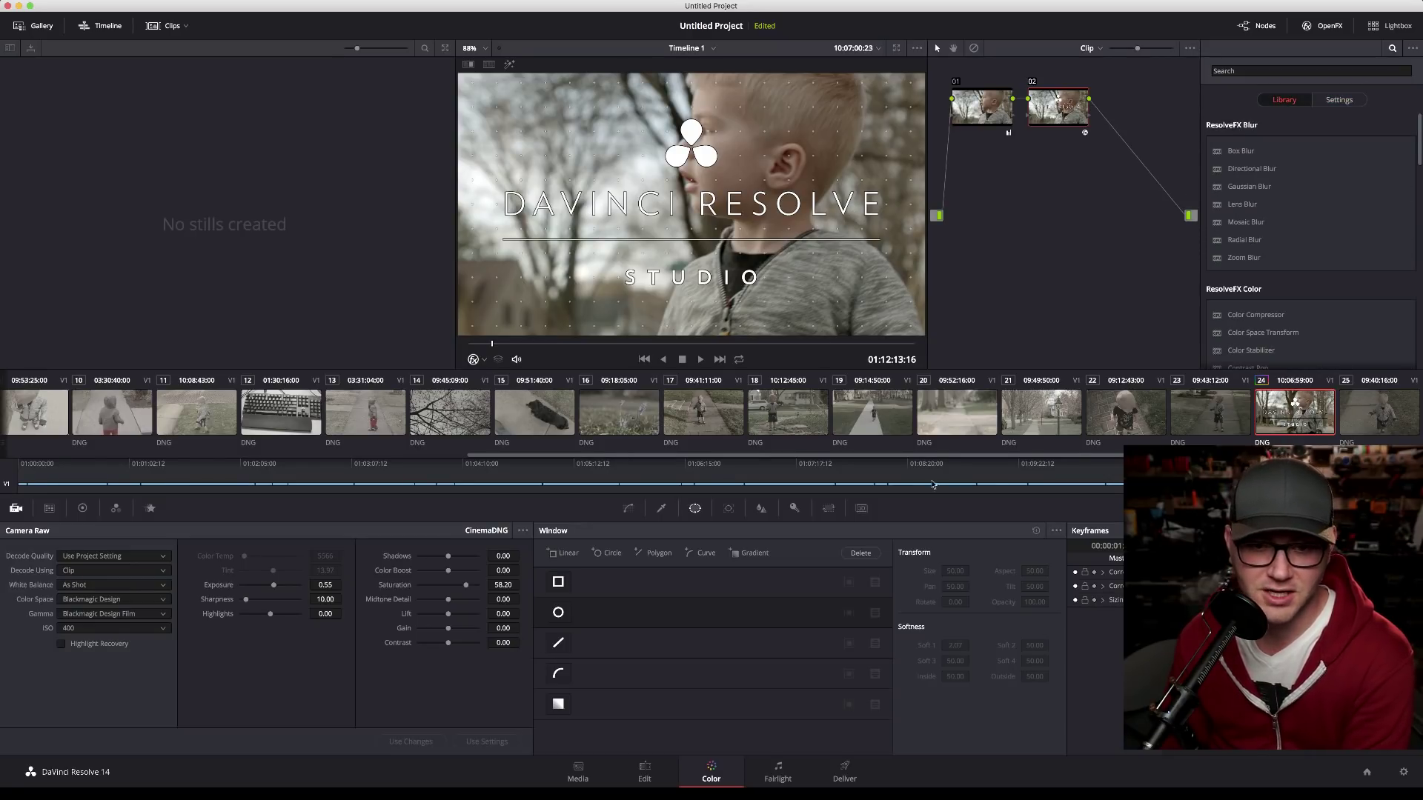
Step: Visit the Edit page briefly, return to the Color page, and select clip 06 showing the purple flowers
{"action": "left_click_drag", "start_coordinate": [874, 455], "coordinate": [206, 453]}
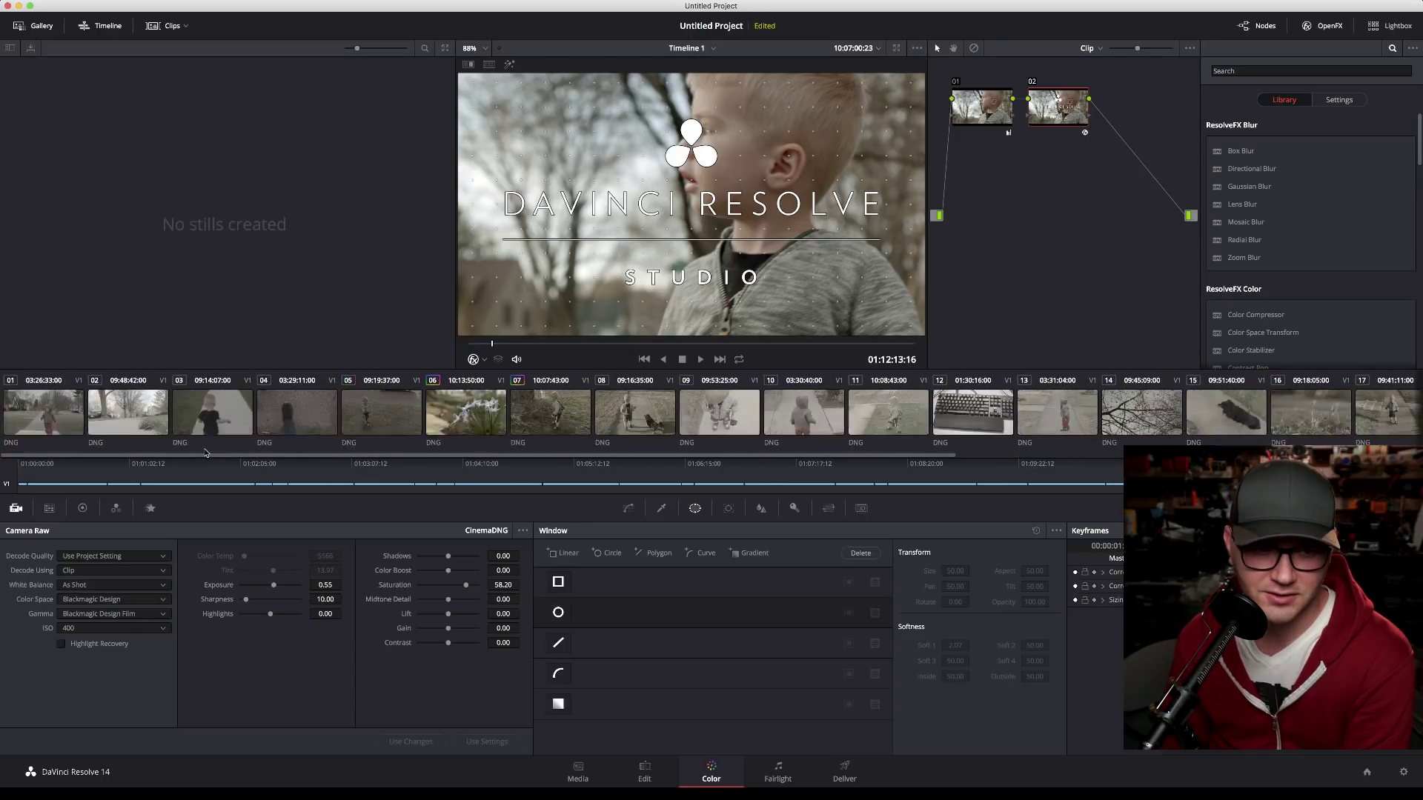
{"action": "left_click", "coordinate": [645, 771]}
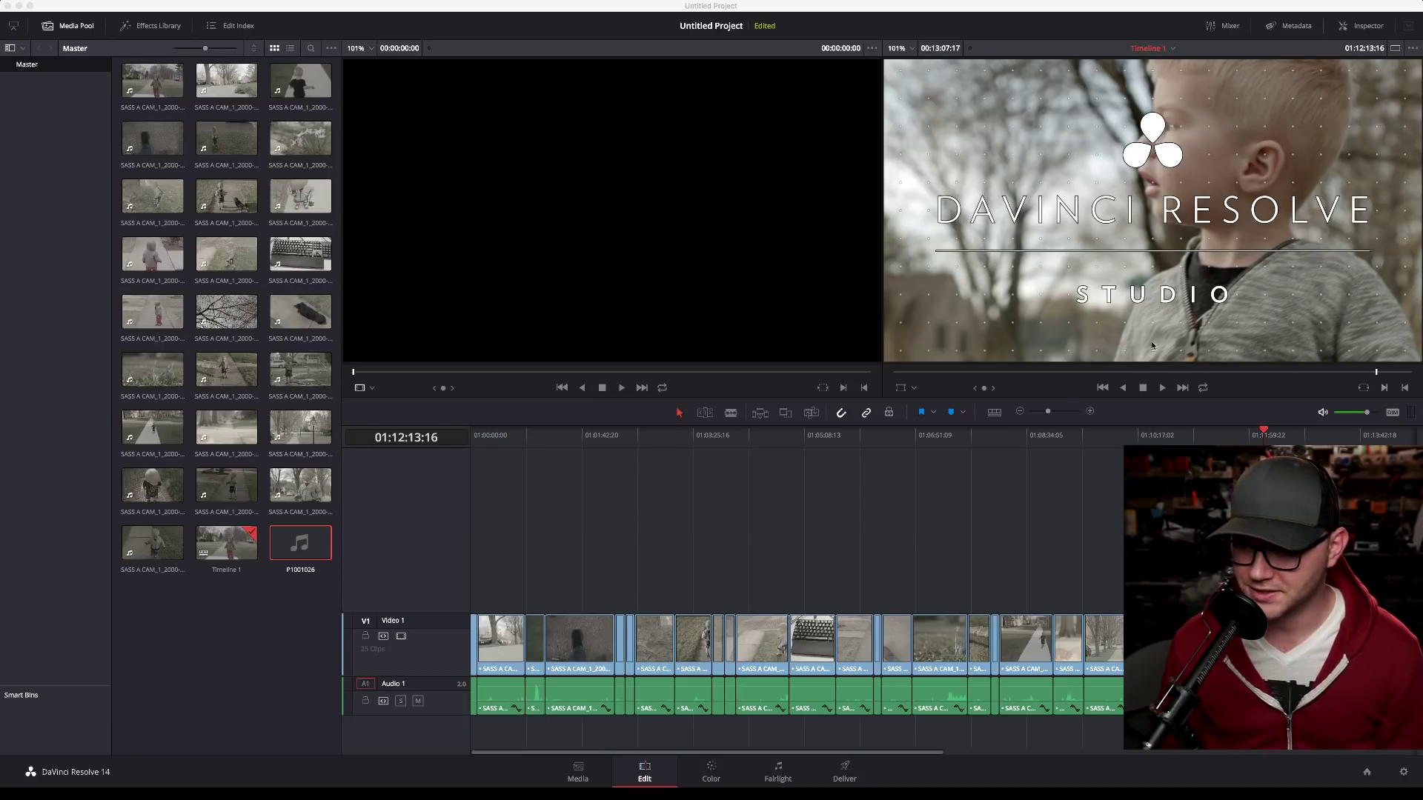
{"action": "left_click", "coordinate": [711, 772]}
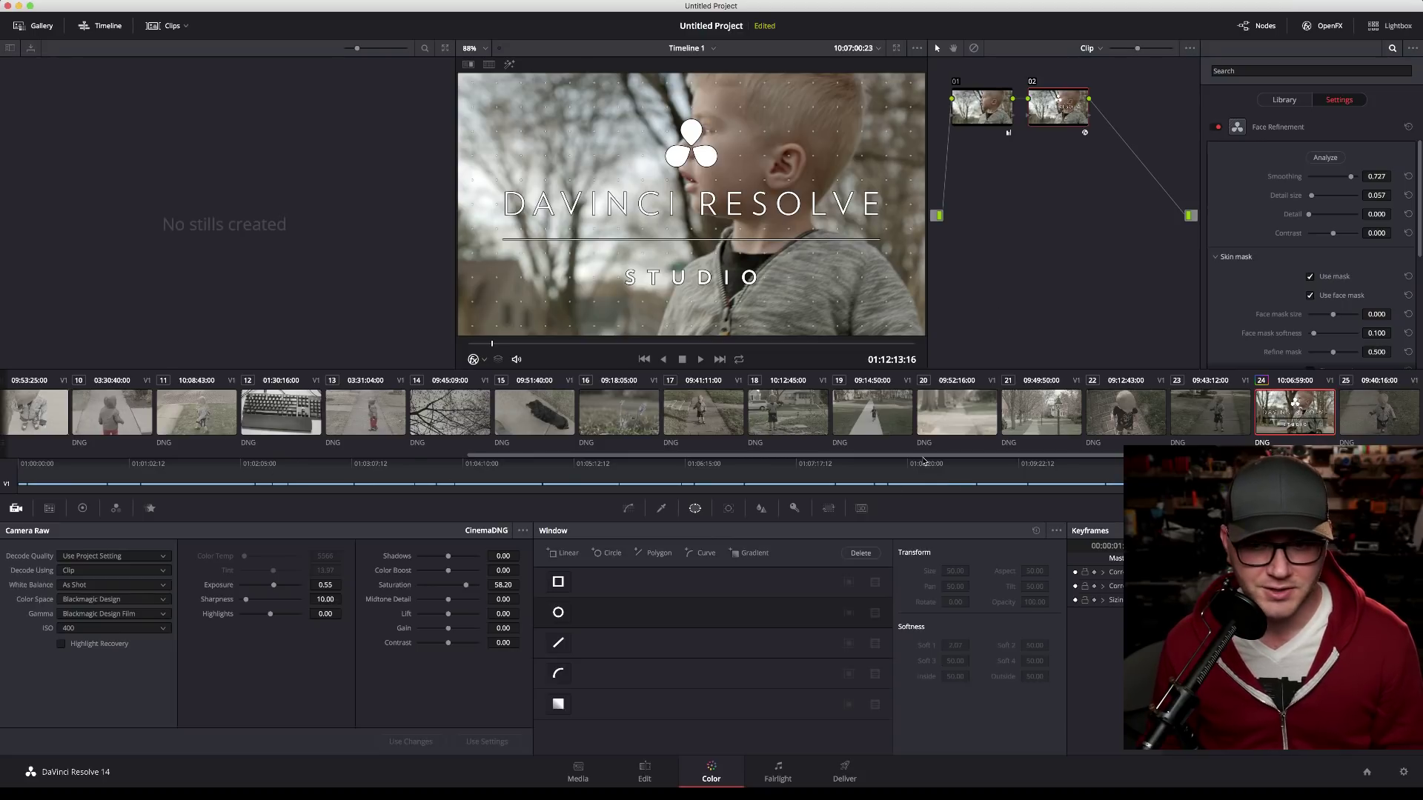
{"action": "left_click_drag", "start_coordinate": [923, 457], "coordinate": [423, 480]}
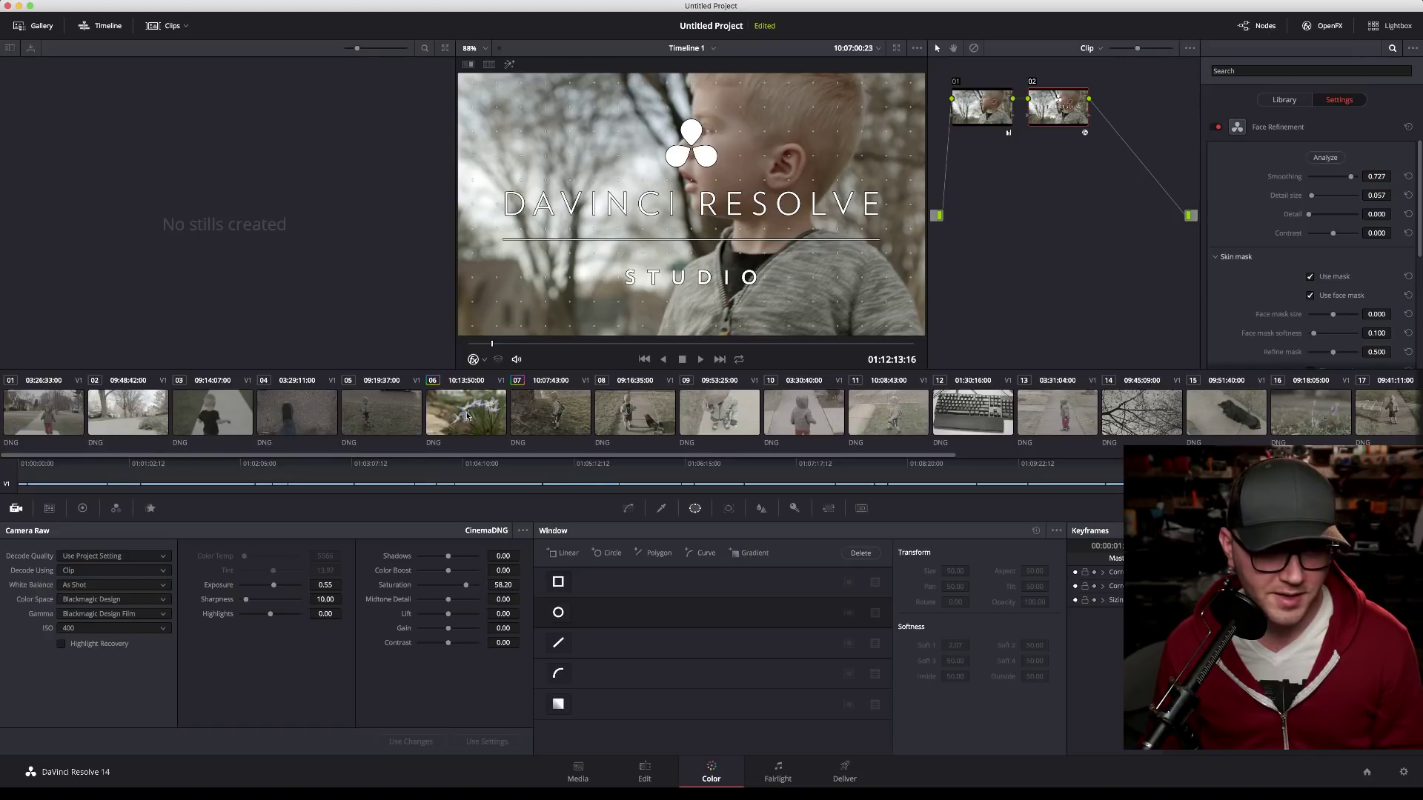
{"action": "left_click", "coordinate": [467, 412]}
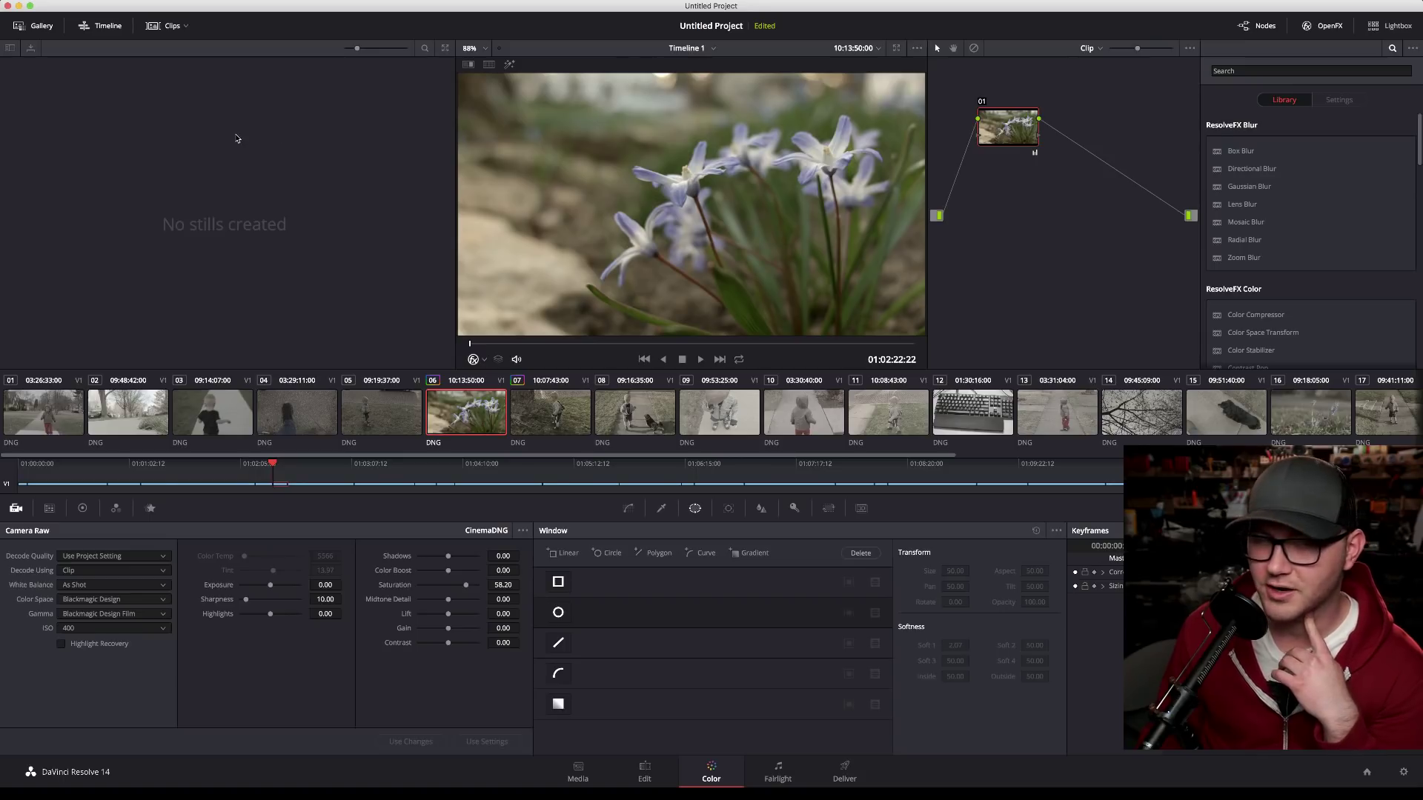
Step: Examine the Hardware Configuration preferences, including the GPU processing mode options and pre-allocated system memory, and close them without saving
{"action": "left_click", "coordinate": [63, 8]}
{"action": "left_click", "coordinate": [71, 25]}
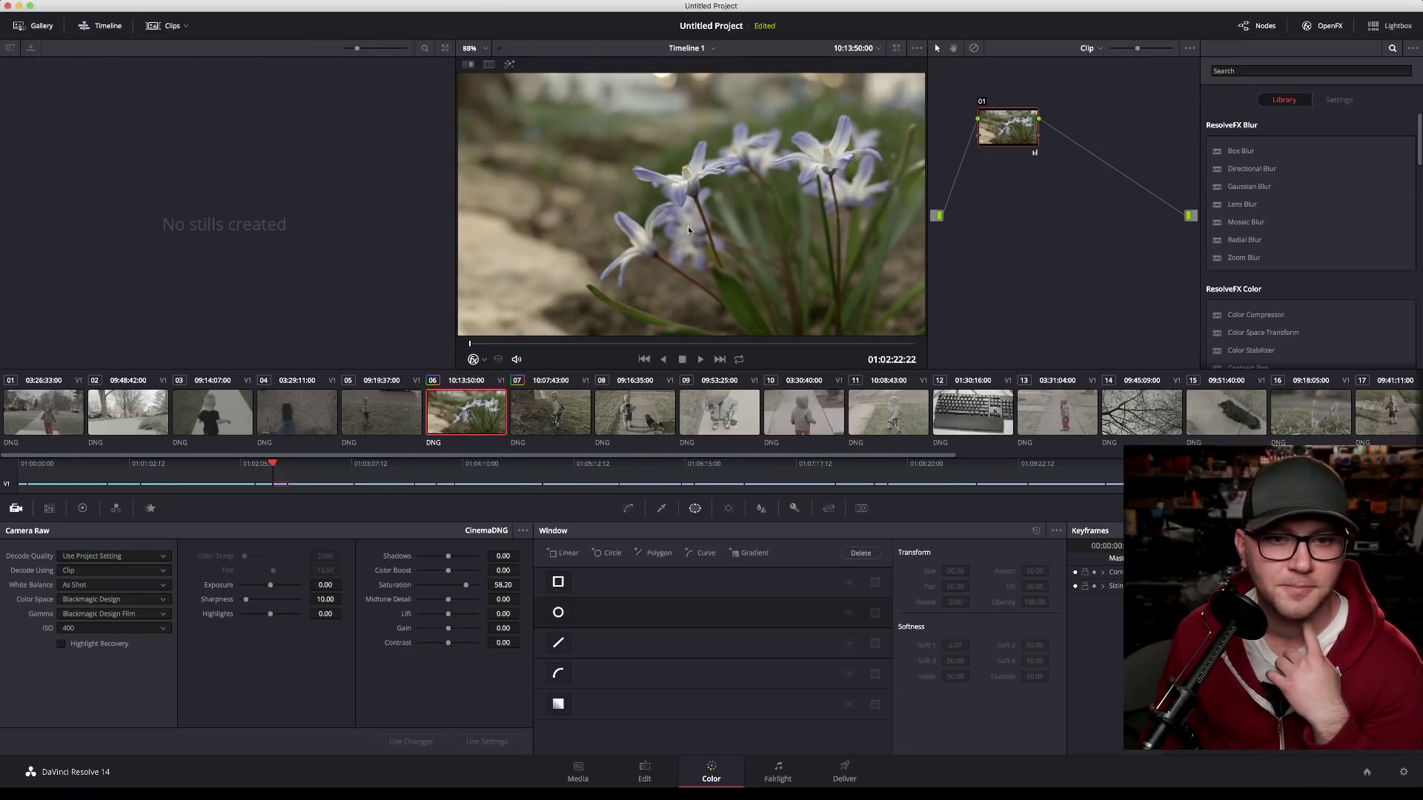
{"action": "left_click", "coordinate": [557, 223]}
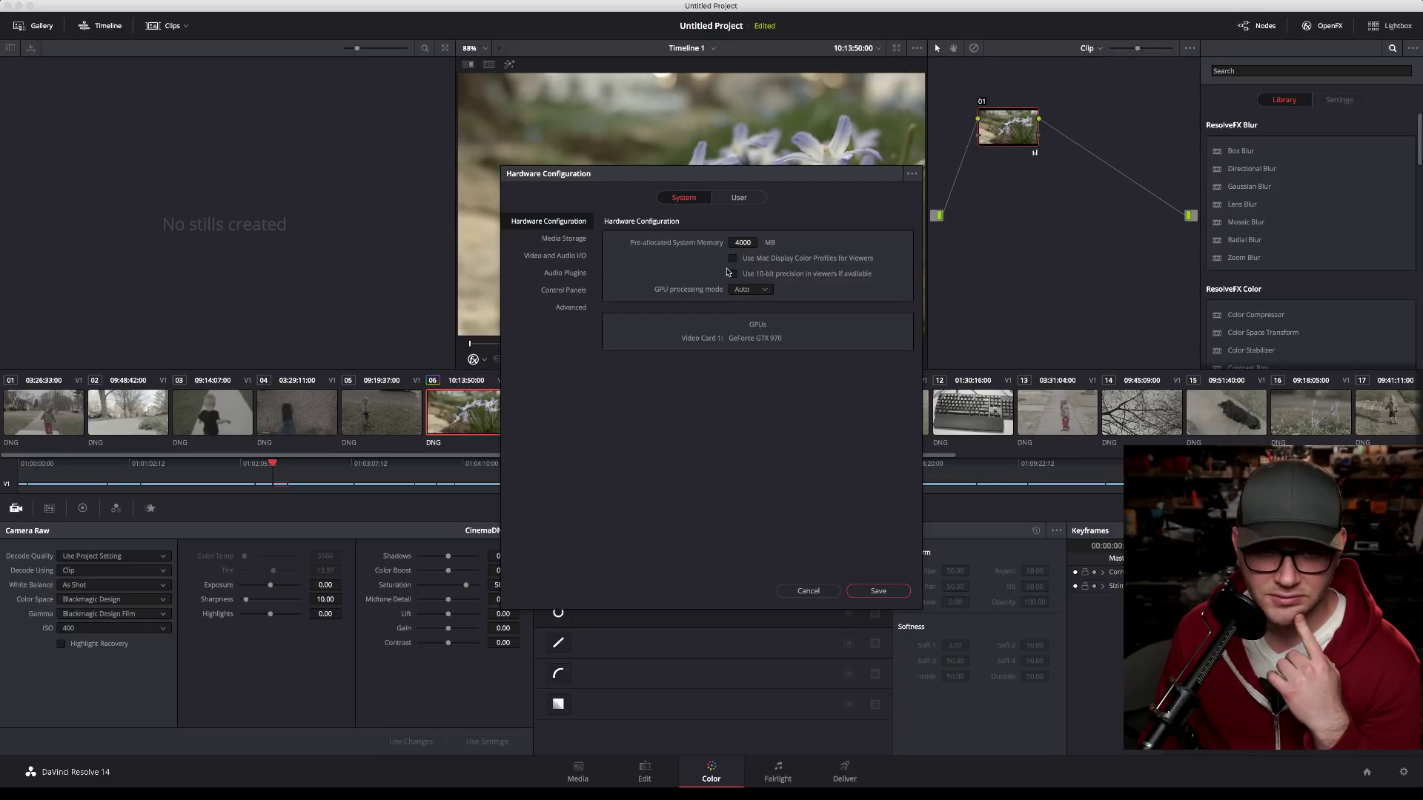
{"action": "left_click", "coordinate": [744, 290]}
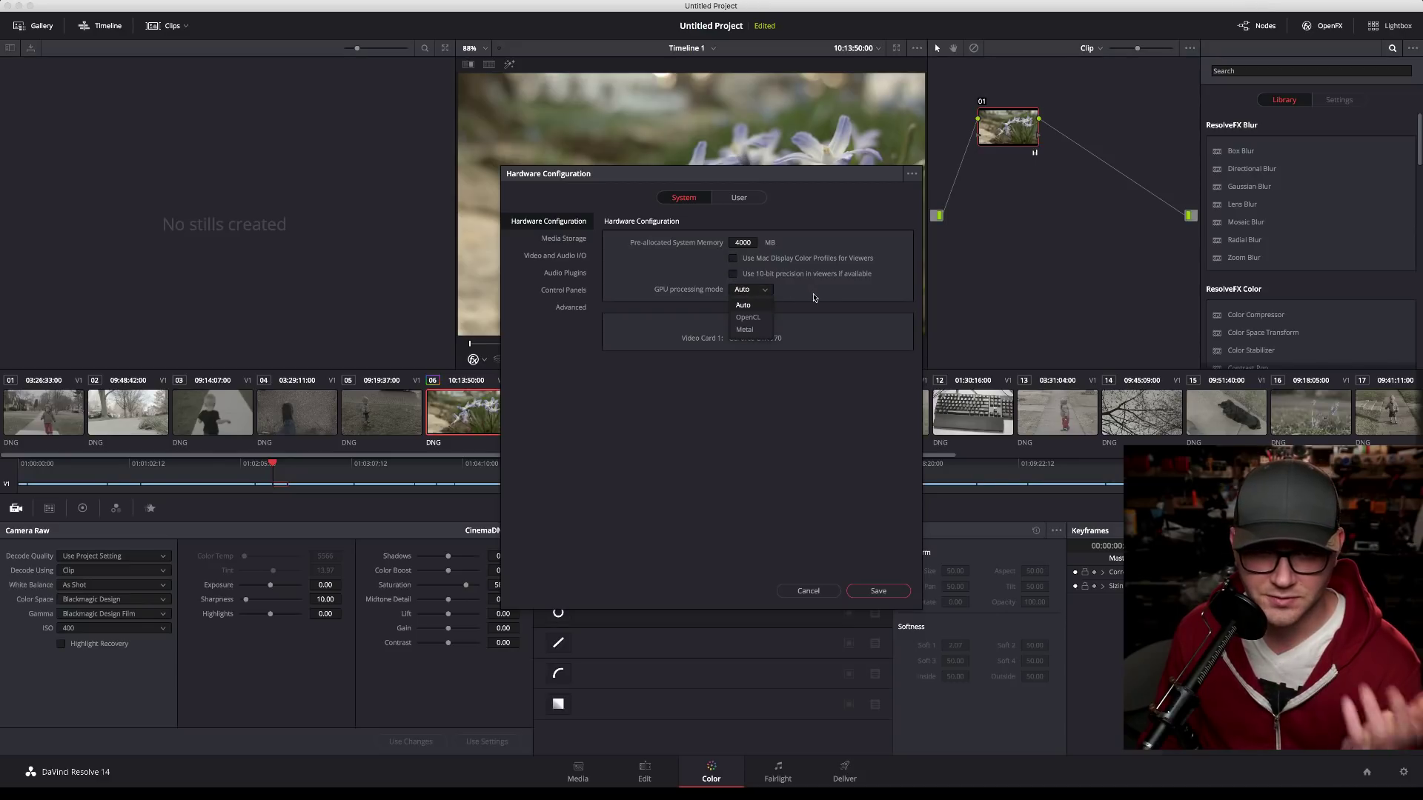
{"action": "left_click", "coordinate": [827, 296]}
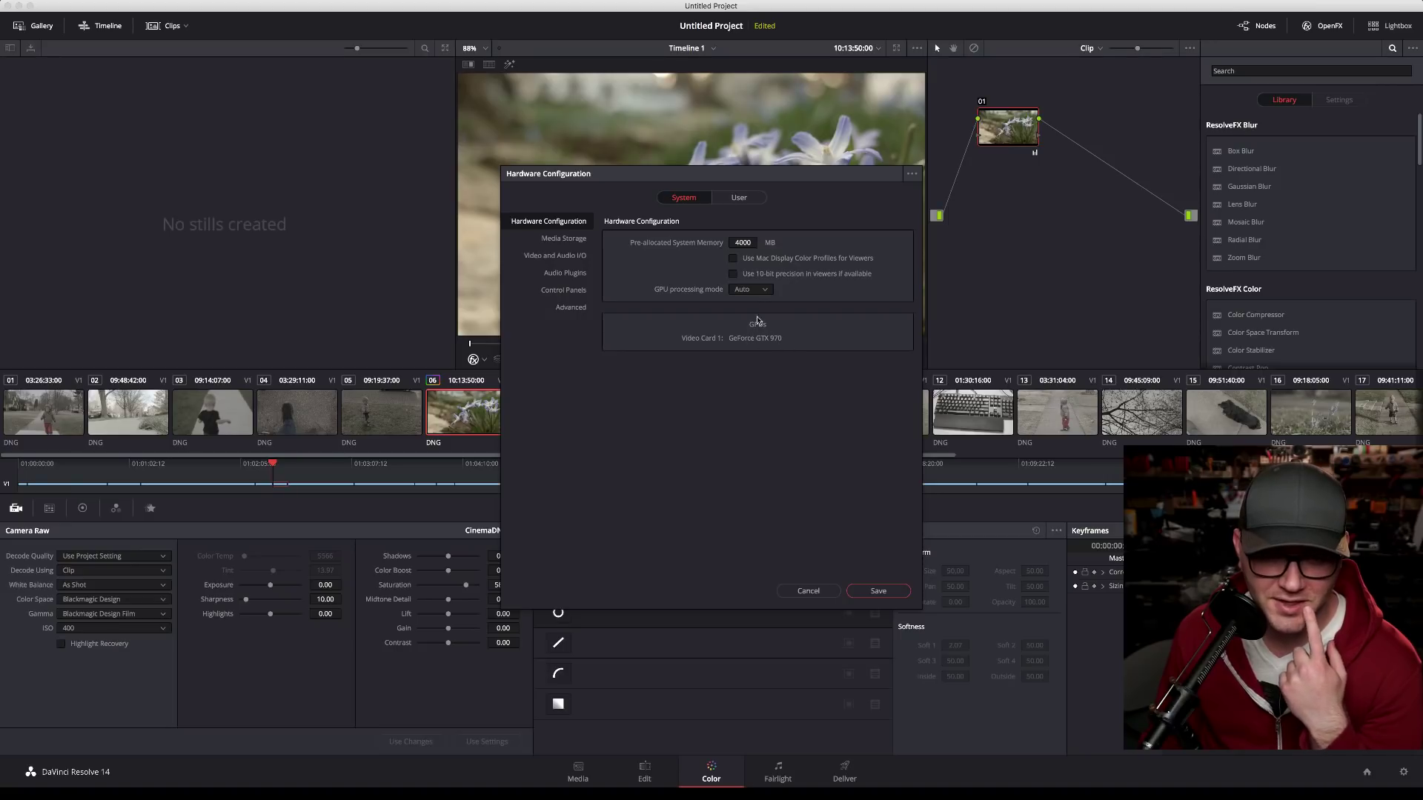
{"action": "left_click", "coordinate": [751, 291]}
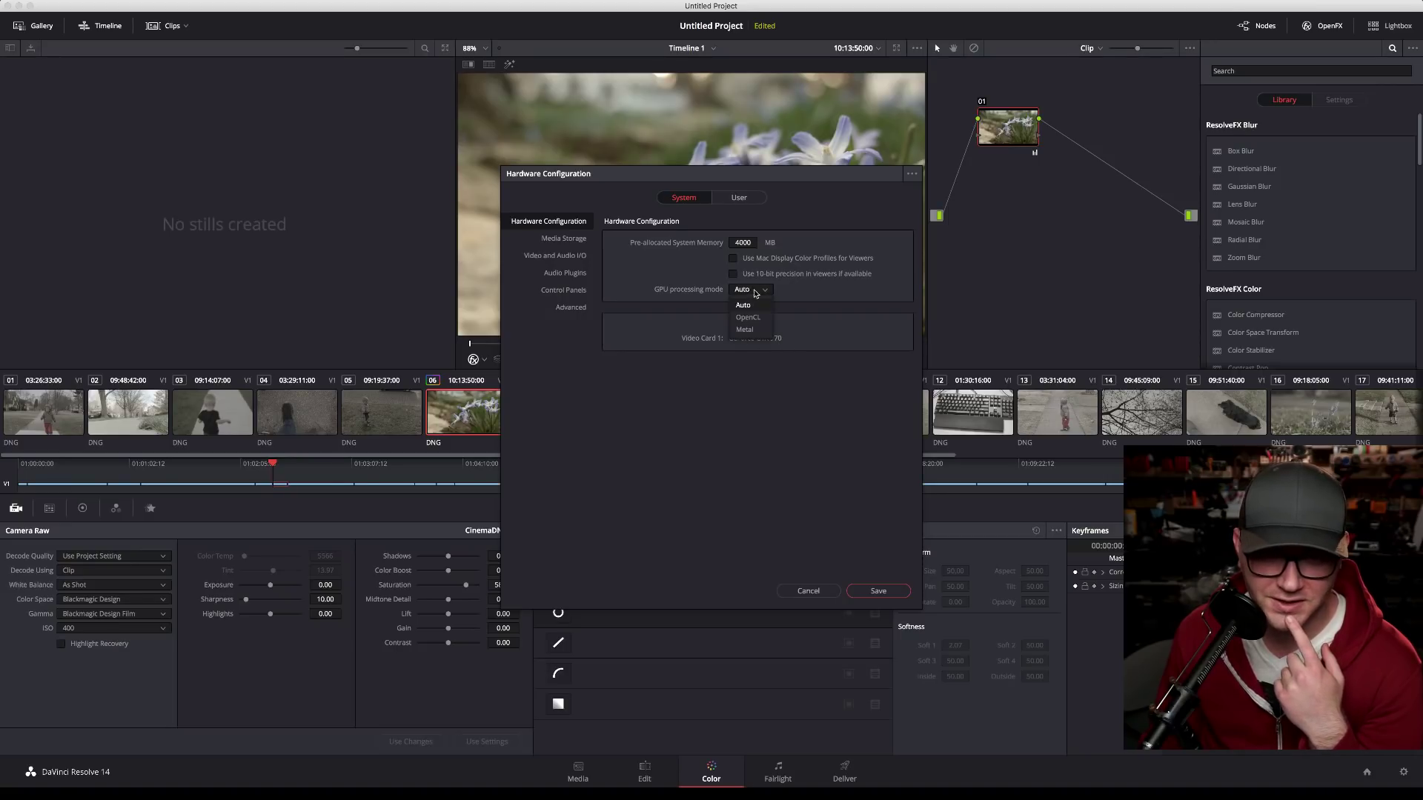
{"action": "left_click", "coordinate": [755, 272]}
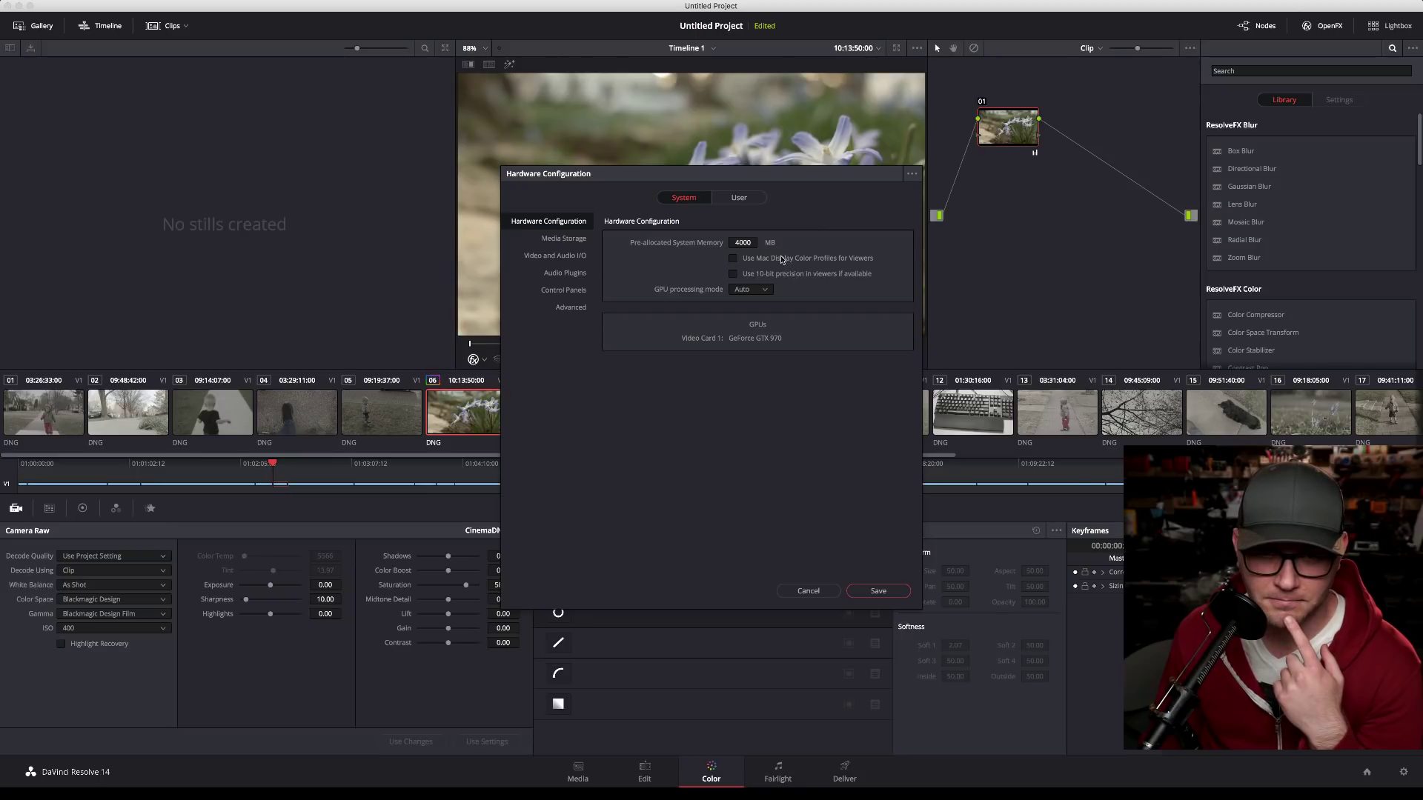
{"action": "left_click", "coordinate": [748, 244]}
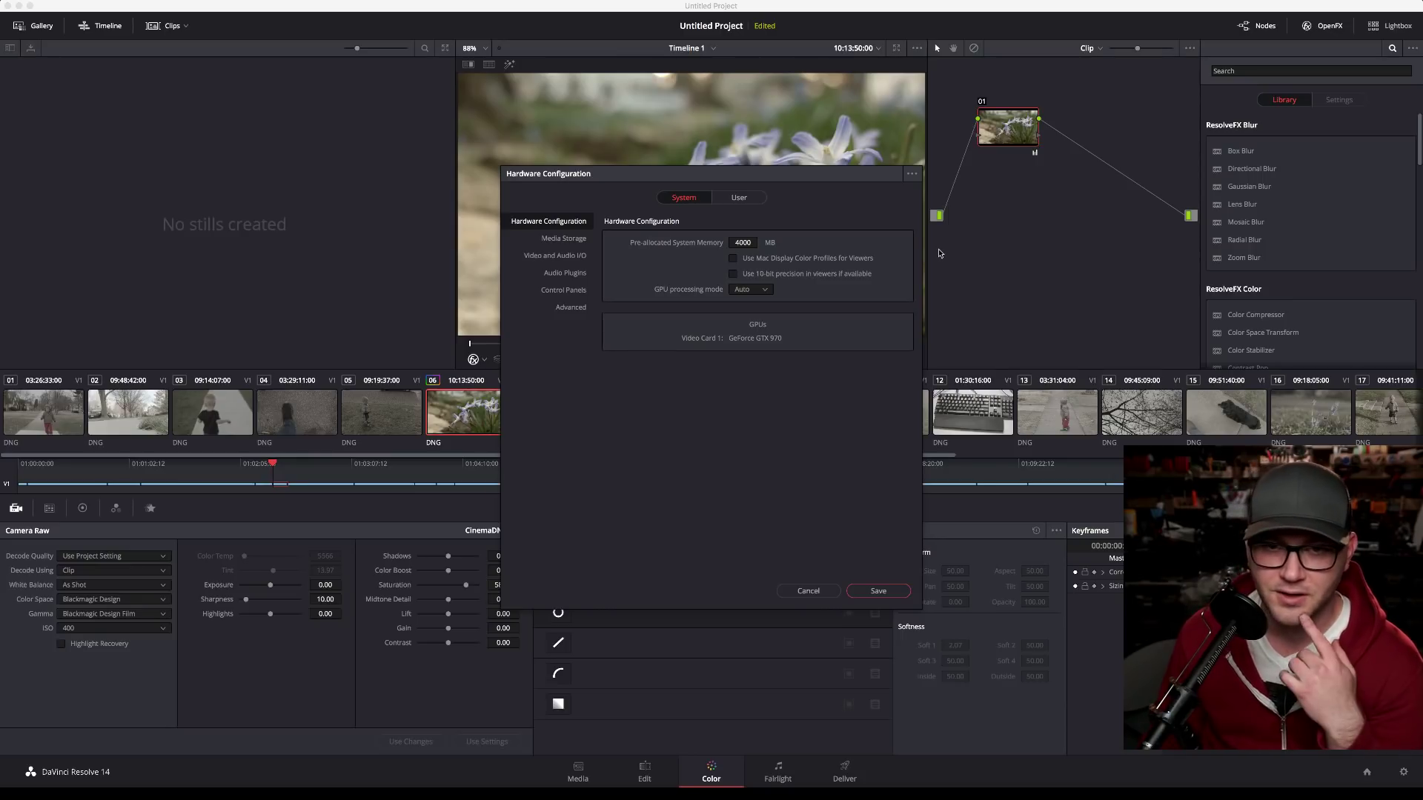
{"action": "left_click", "coordinate": [809, 591]}
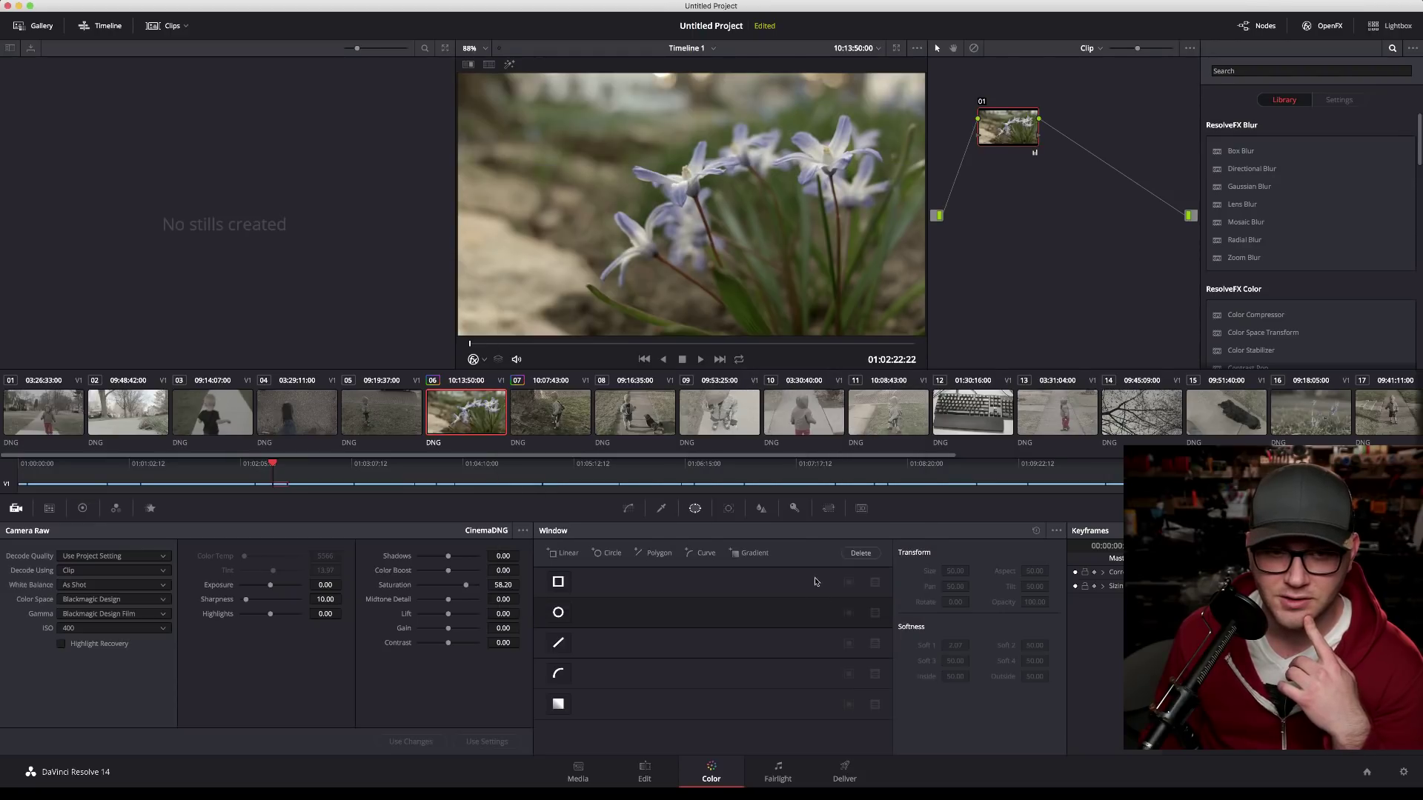
Step: Switch to the Edit page and scrub the timeline between 01:02:22:22 and 01:09:27:10 to review the clips
{"action": "left_click", "coordinate": [645, 774]}
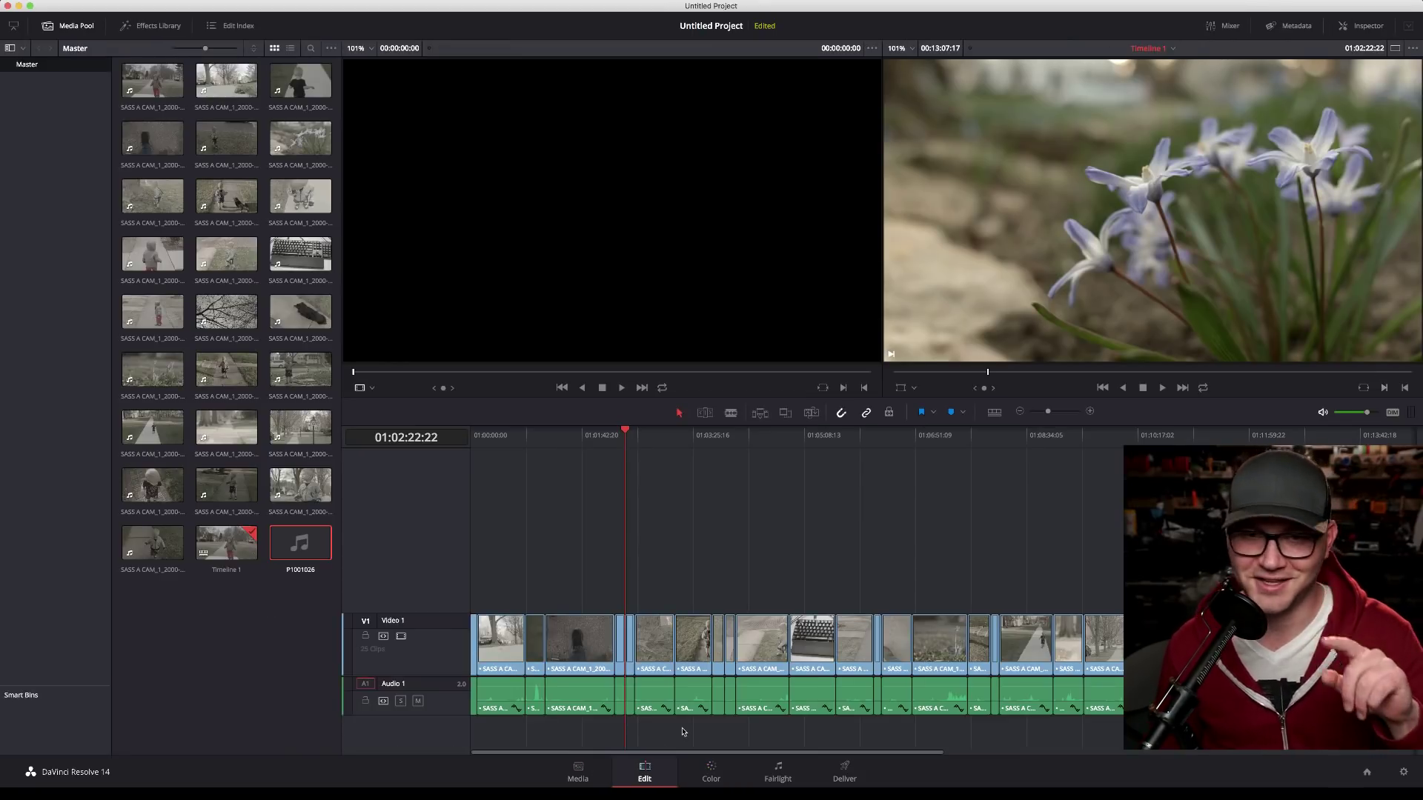
{"action": "left_click_drag", "start_coordinate": [576, 431], "coordinate": [850, 440]}
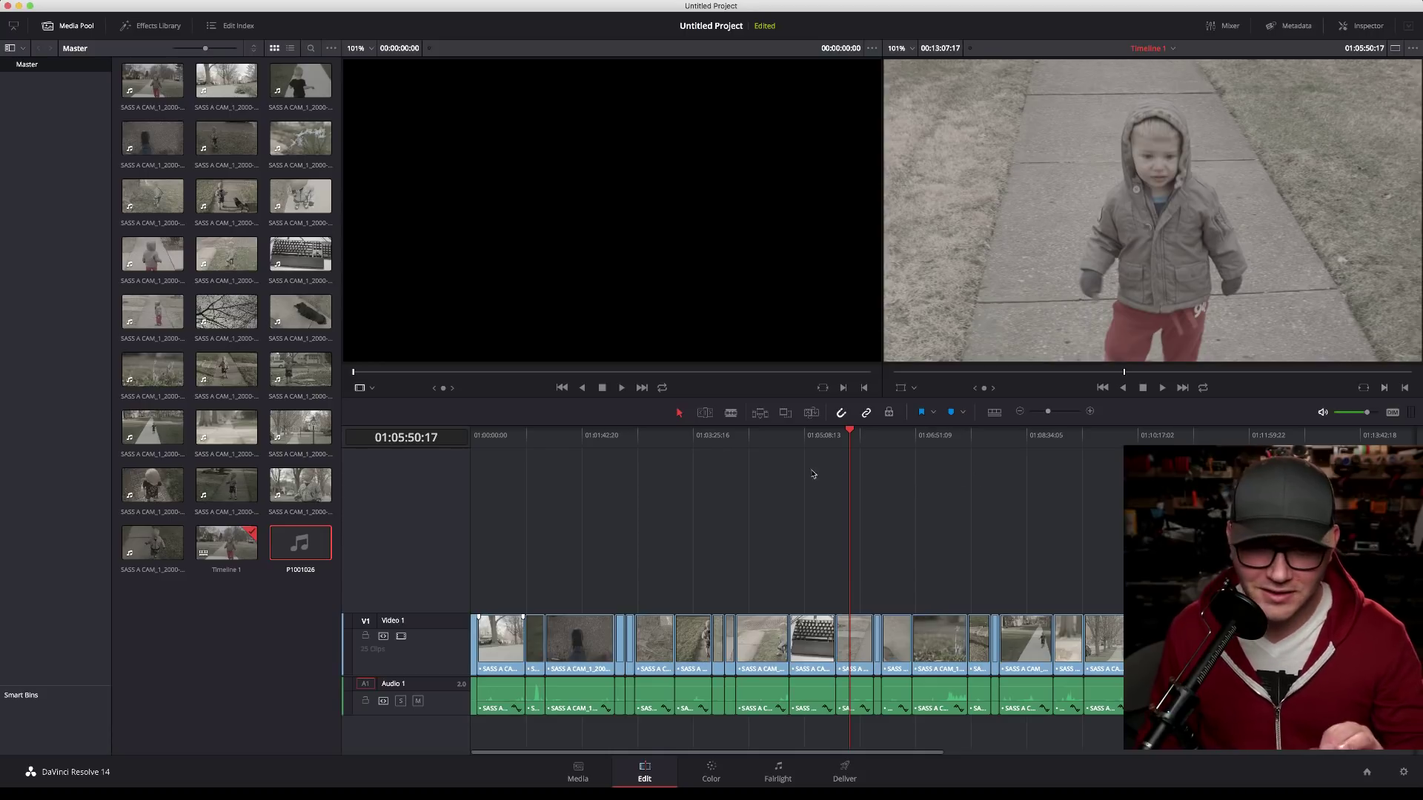
{"action": "left_click_drag", "start_coordinate": [853, 432], "coordinate": [1083, 434]}
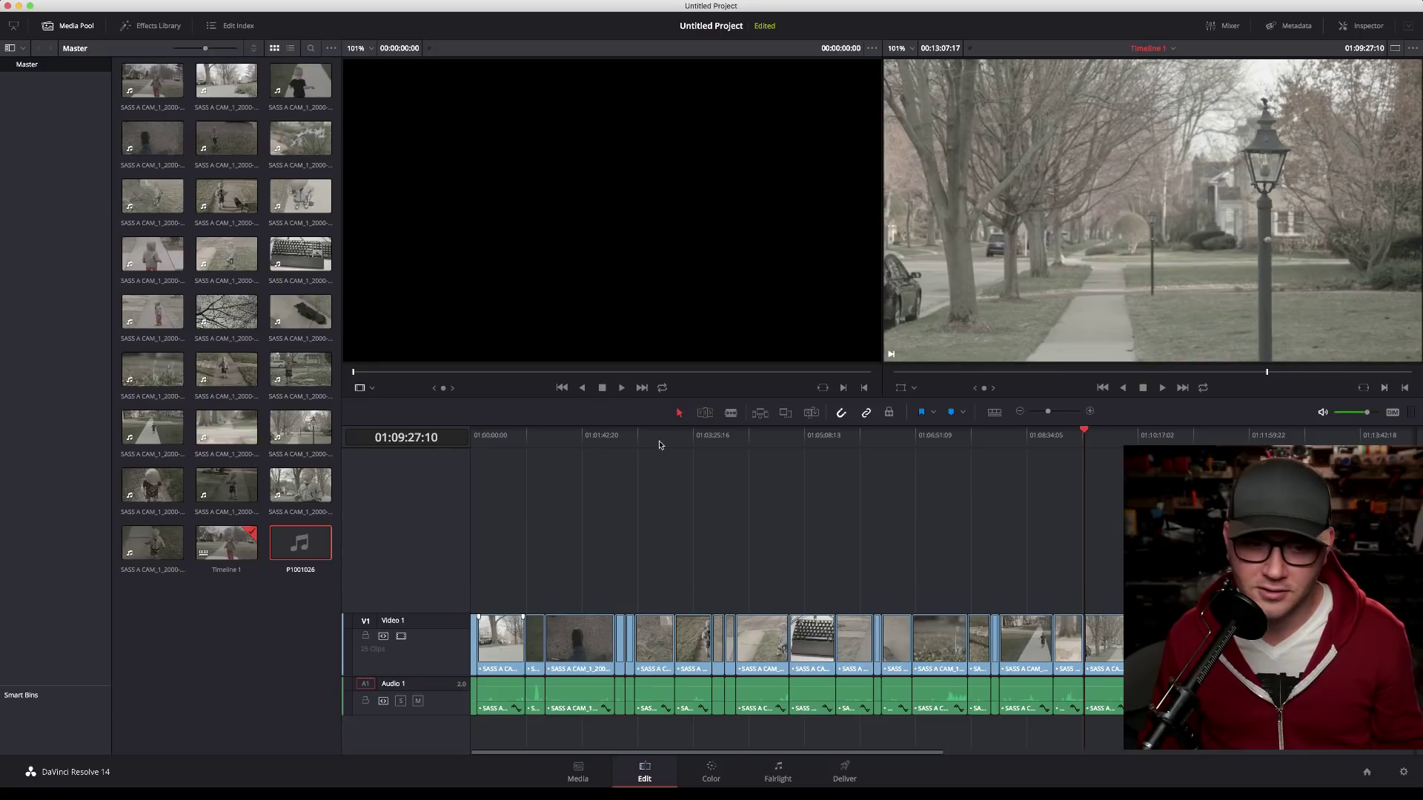
{"action": "left_click_drag", "start_coordinate": [1010, 435], "coordinate": [819, 465]}
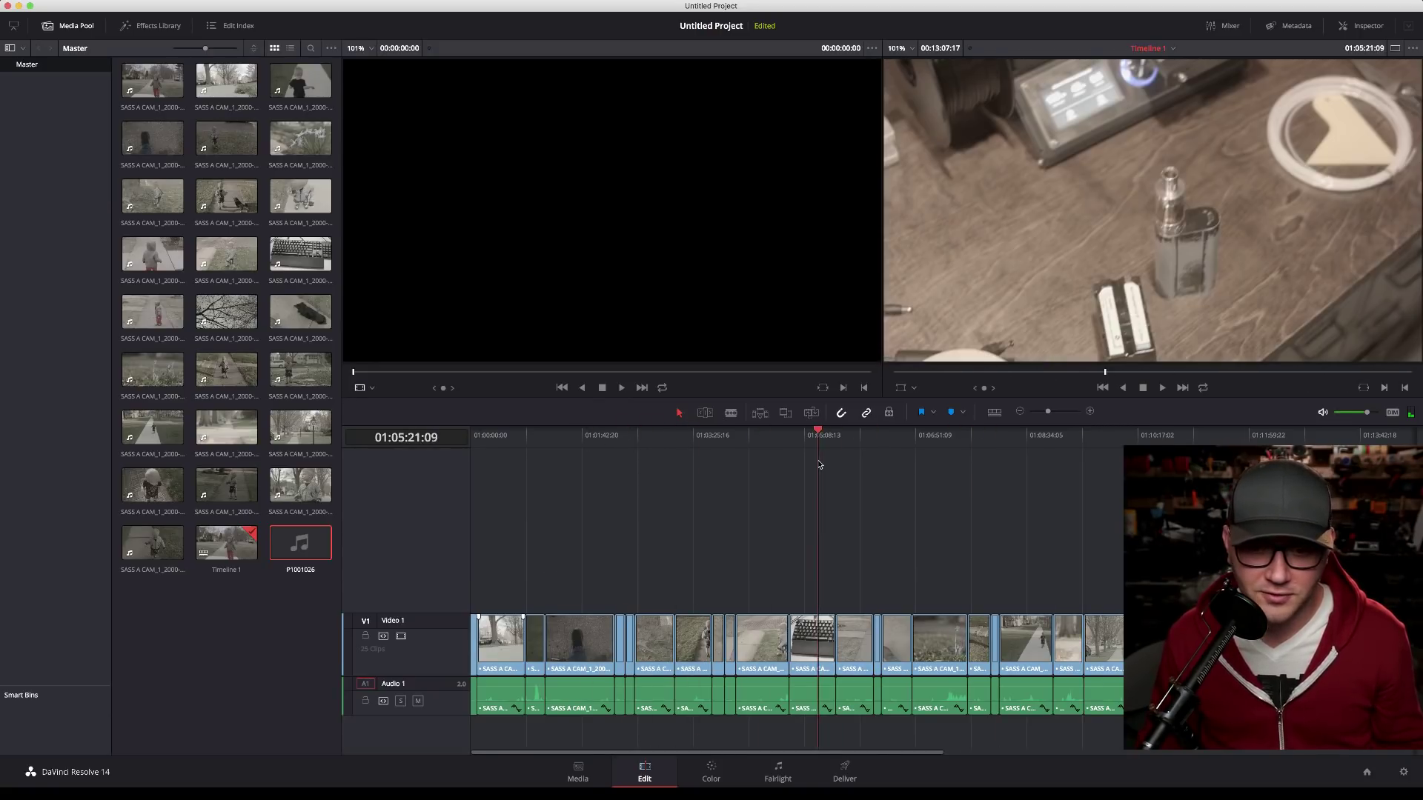
{"action": "left_click", "coordinate": [866, 413]}
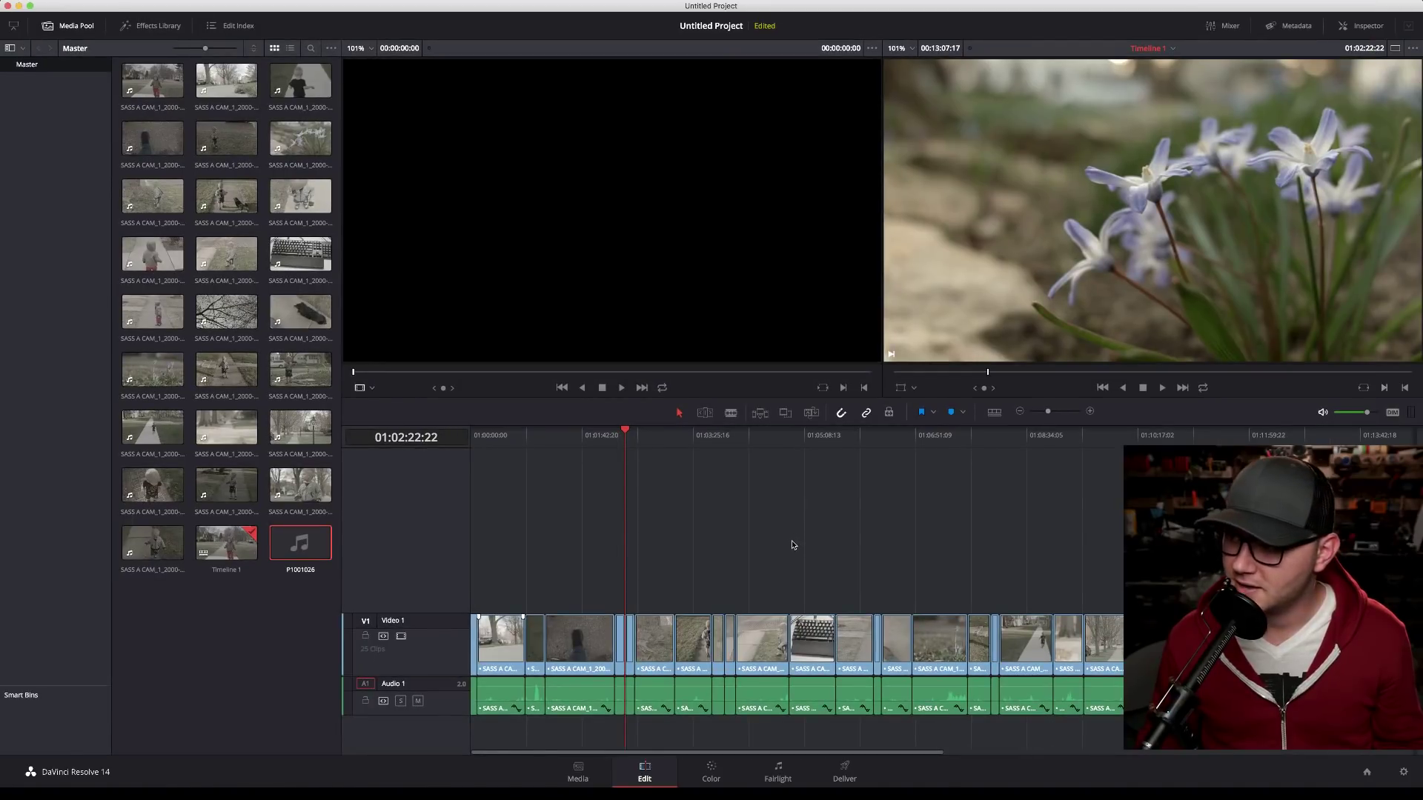
Step: Look through the Fairlight, Deliver and Media pages of the project
{"action": "left_click", "coordinate": [703, 411]}
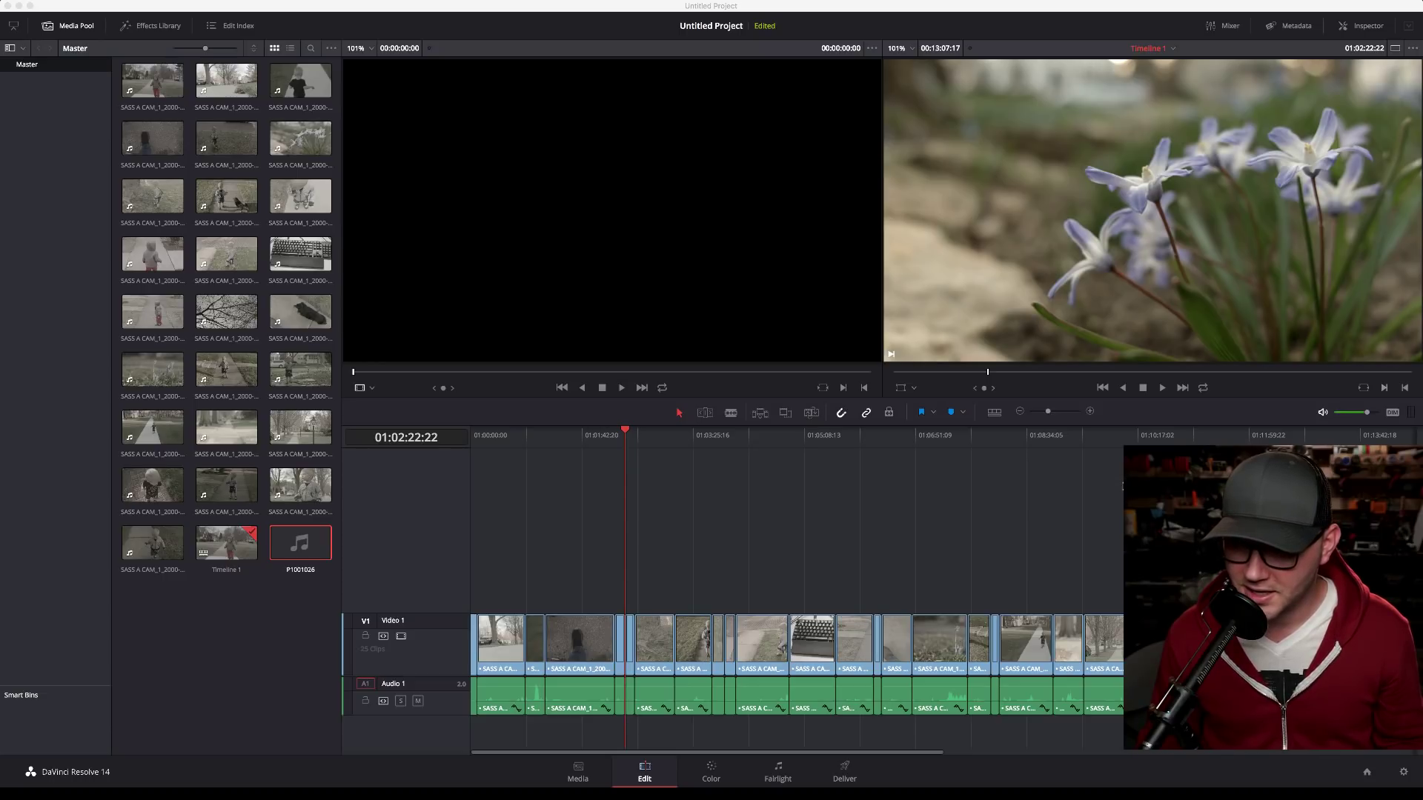
{"action": "left_click", "coordinate": [787, 776]}
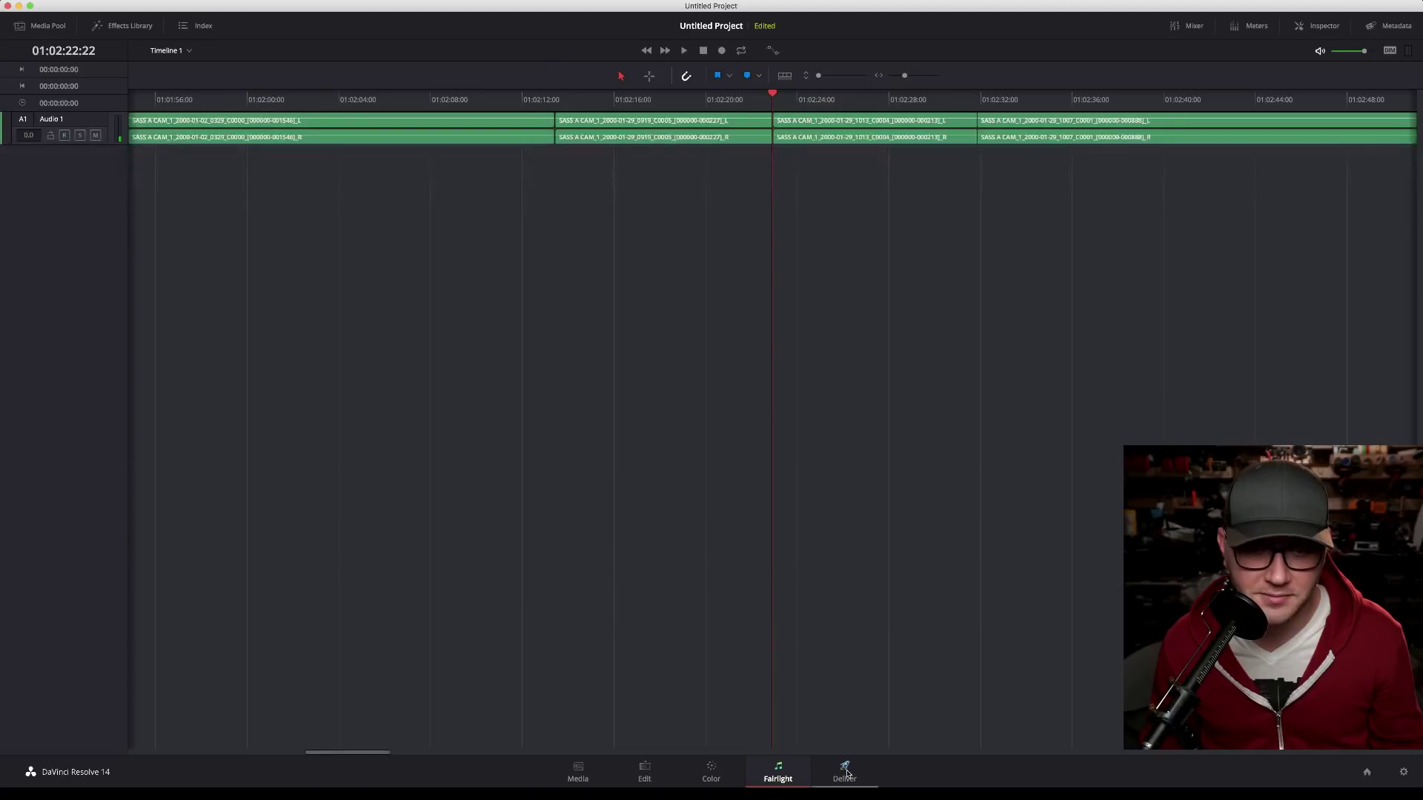
{"action": "left_click", "coordinate": [846, 774]}
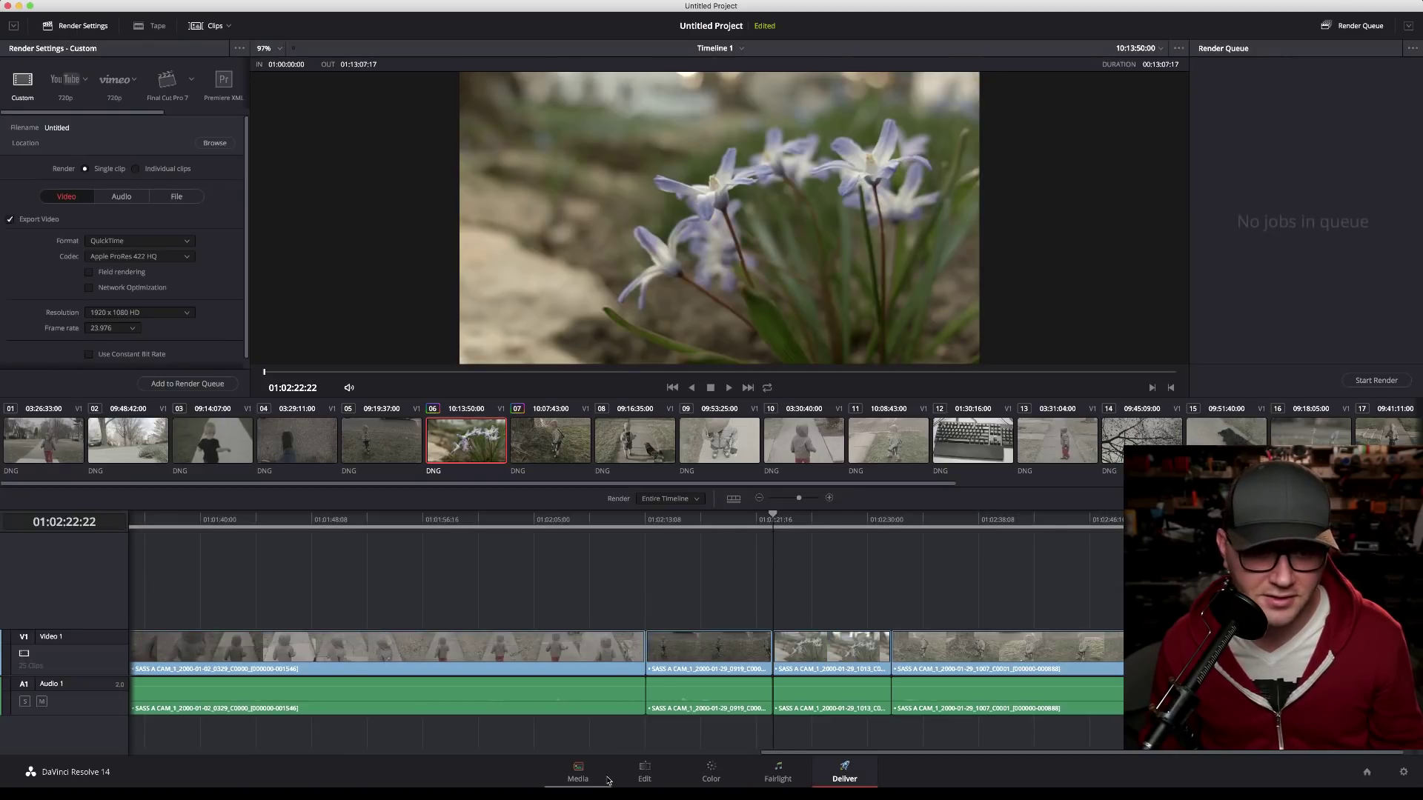
{"action": "left_click", "coordinate": [580, 774]}
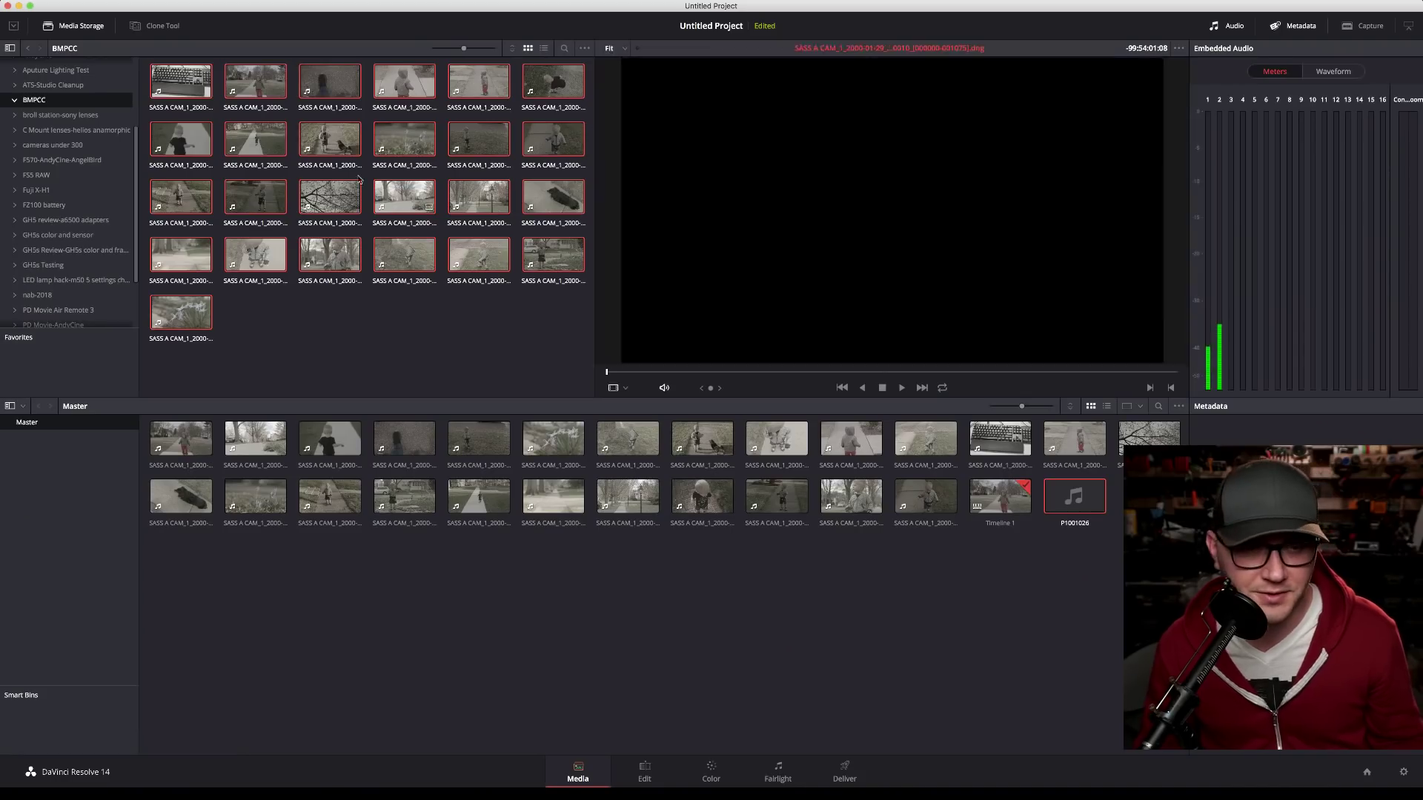
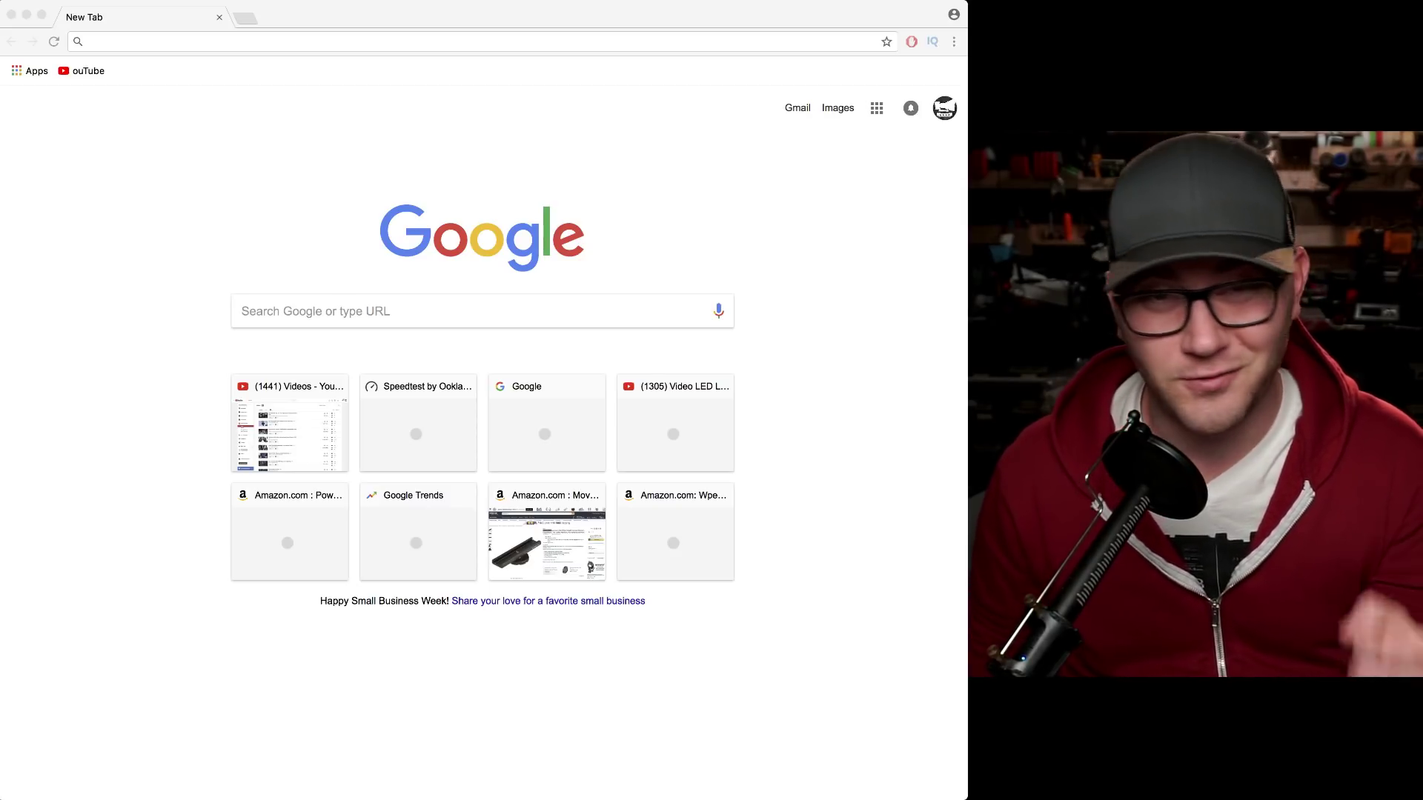
Step: Switch to Chrome and open the B&H Photo Video website, bhphotovideo.com
{"action": "left_click", "coordinate": [88, 41]}
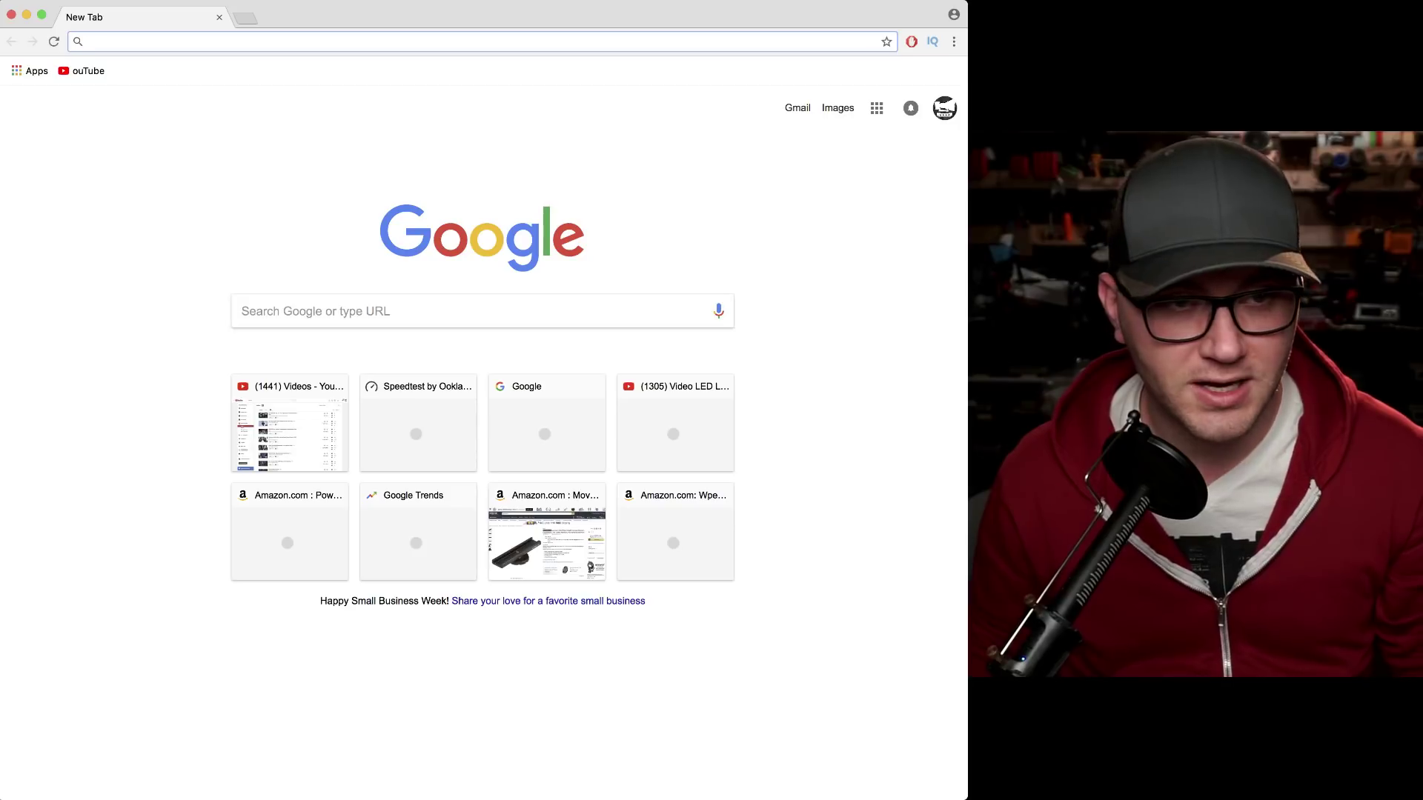
{"action": "type", "text": "bhp"}
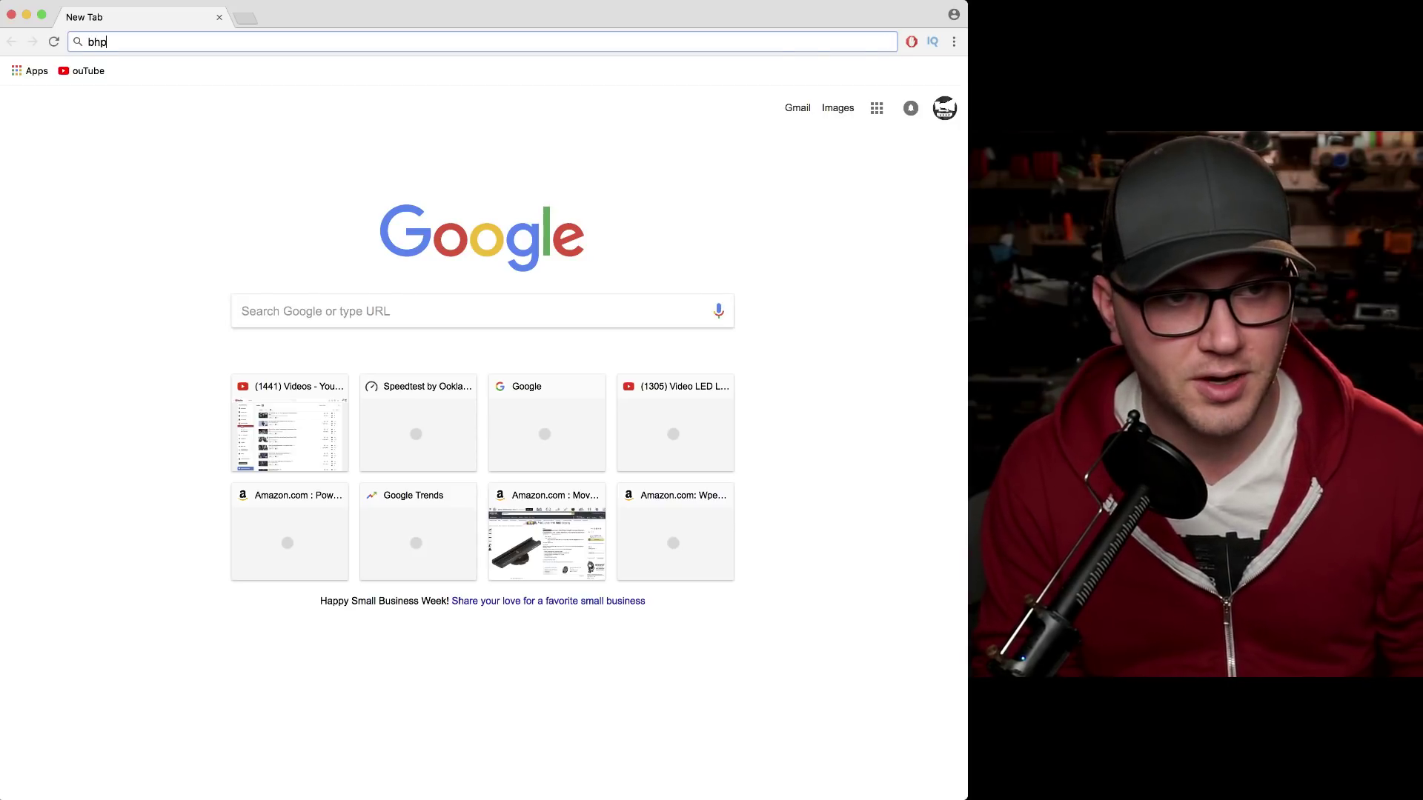
{"action": "type", "text": "hot"}
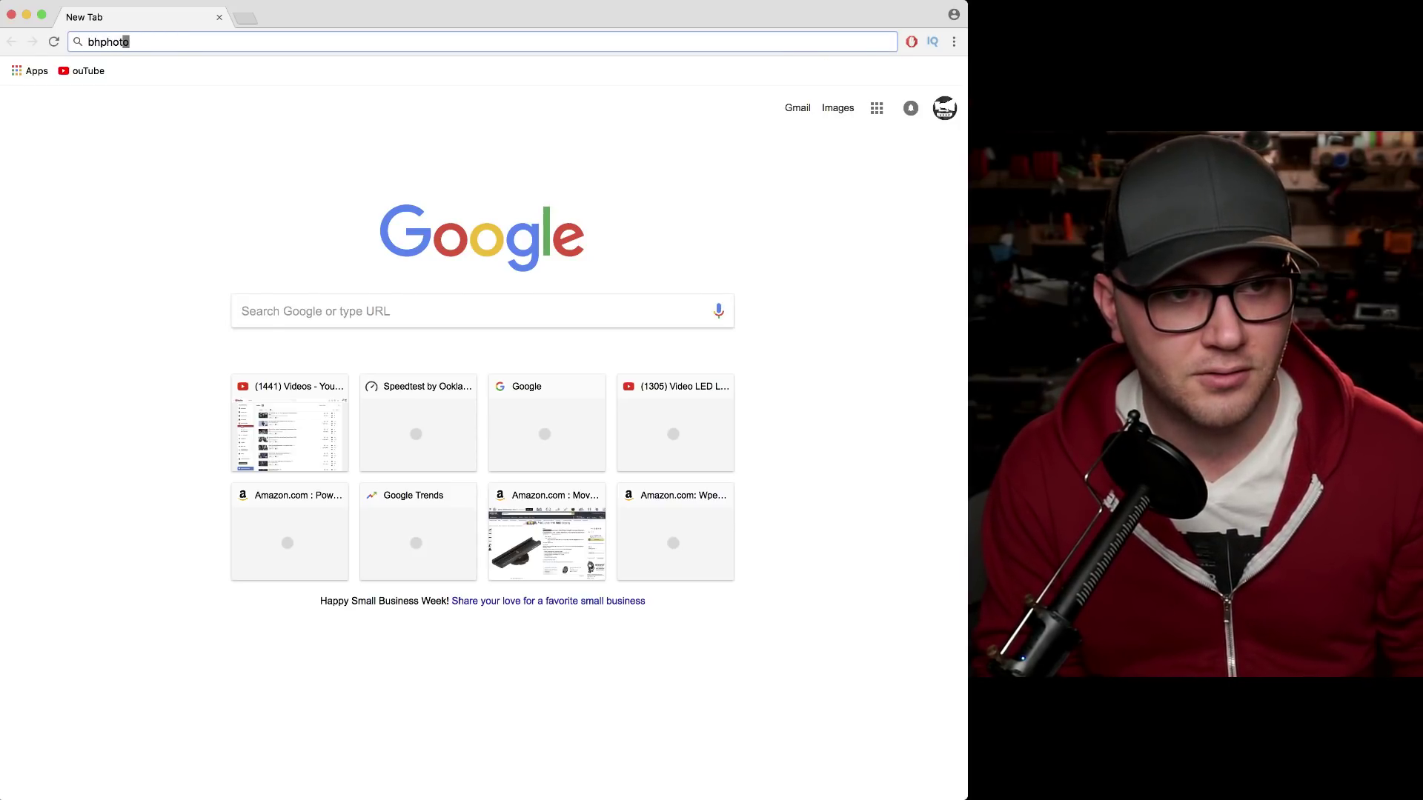
{"action": "type", "text": "o"}
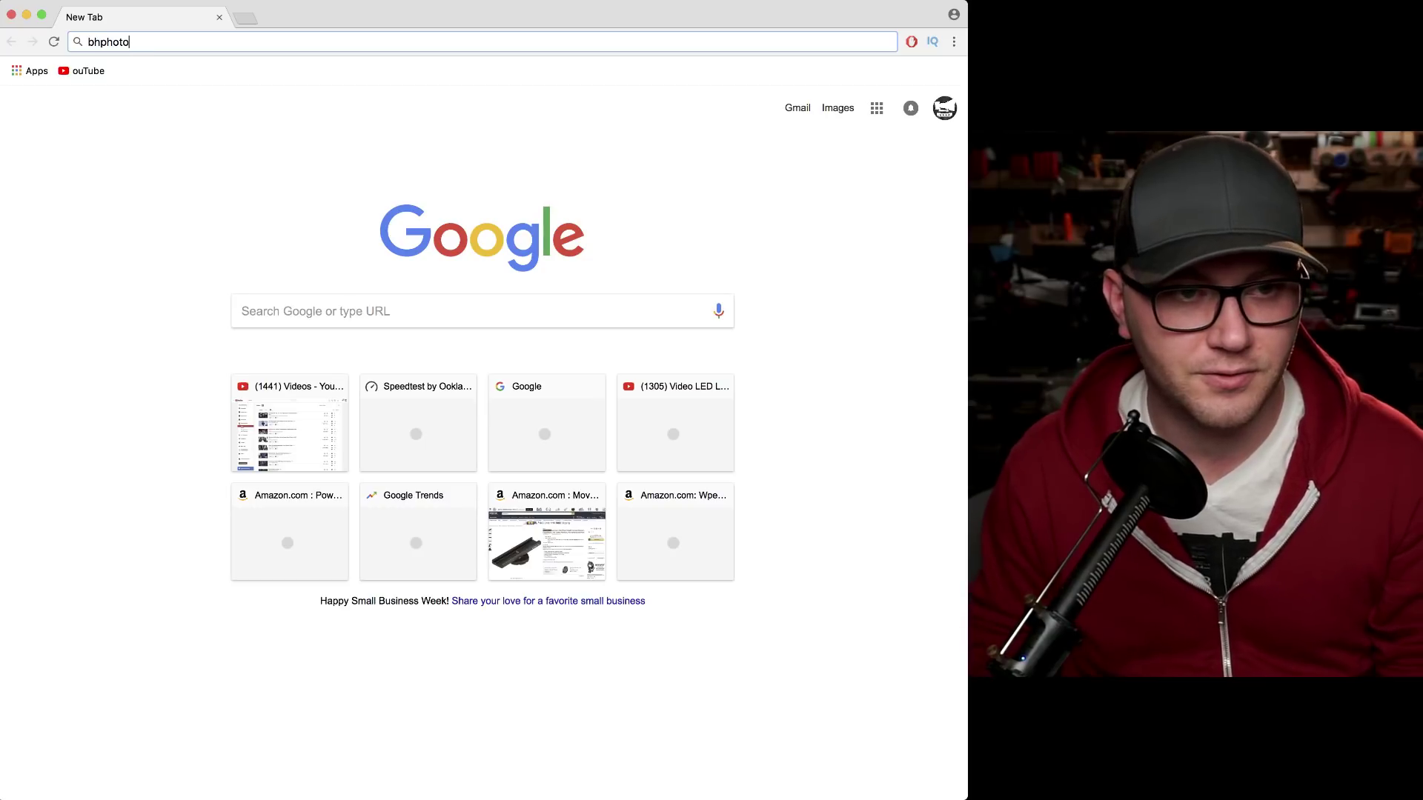
{"action": "key", "text": "Return"}
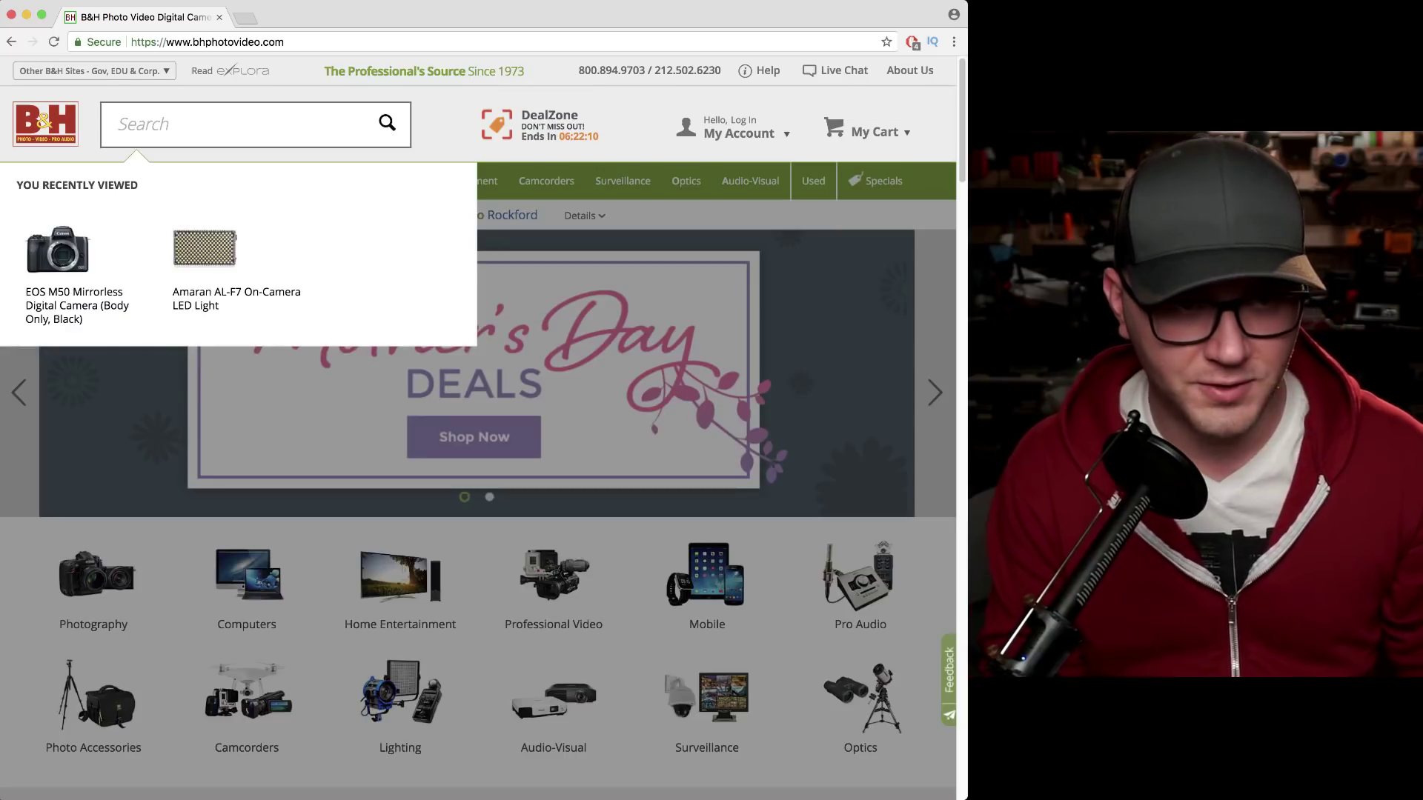
Step: Search the store for "sony 28 f2", open the Sony FE 28mm f/2 Lens product page and select its web address
{"action": "type", "text": "sony 2"}
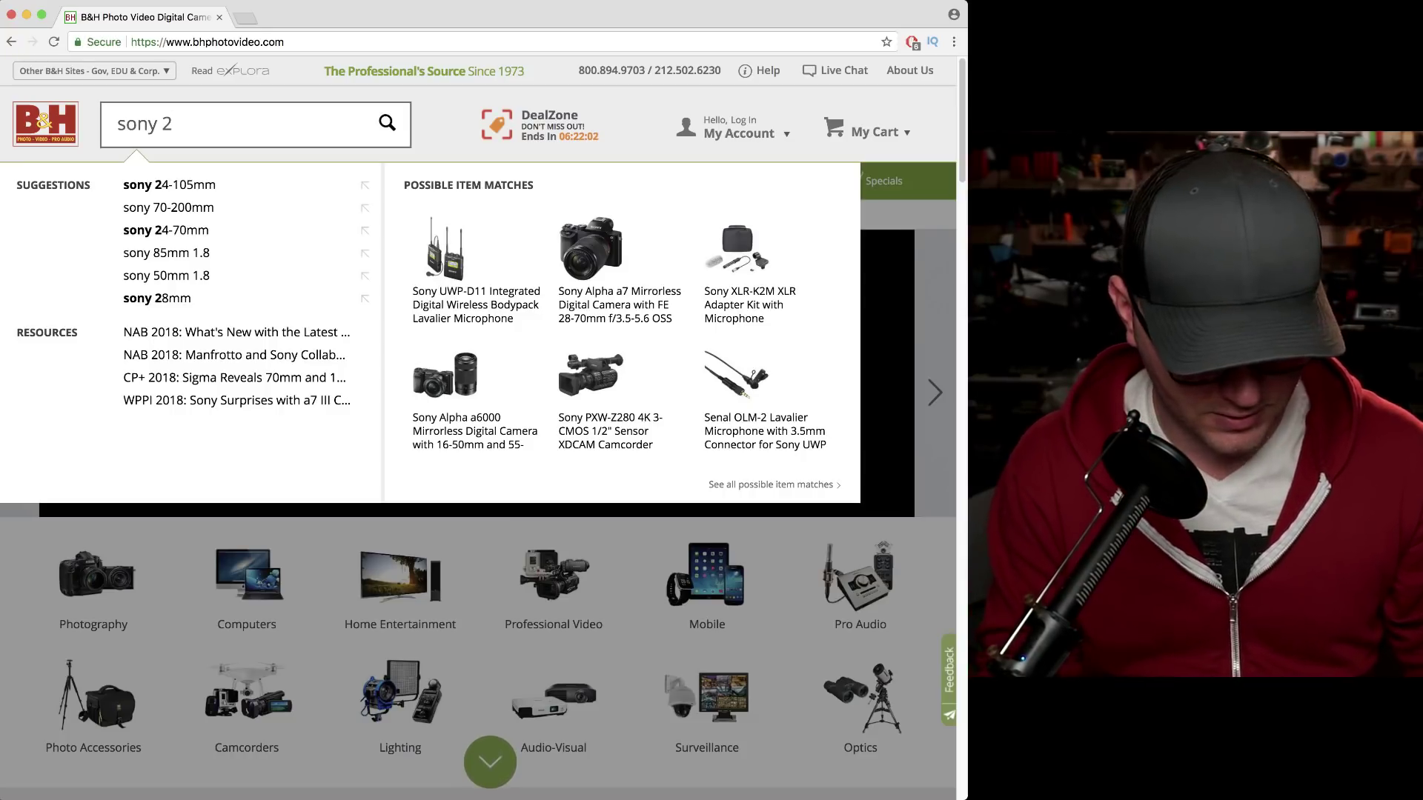
{"action": "type", "text": "8 f2"}
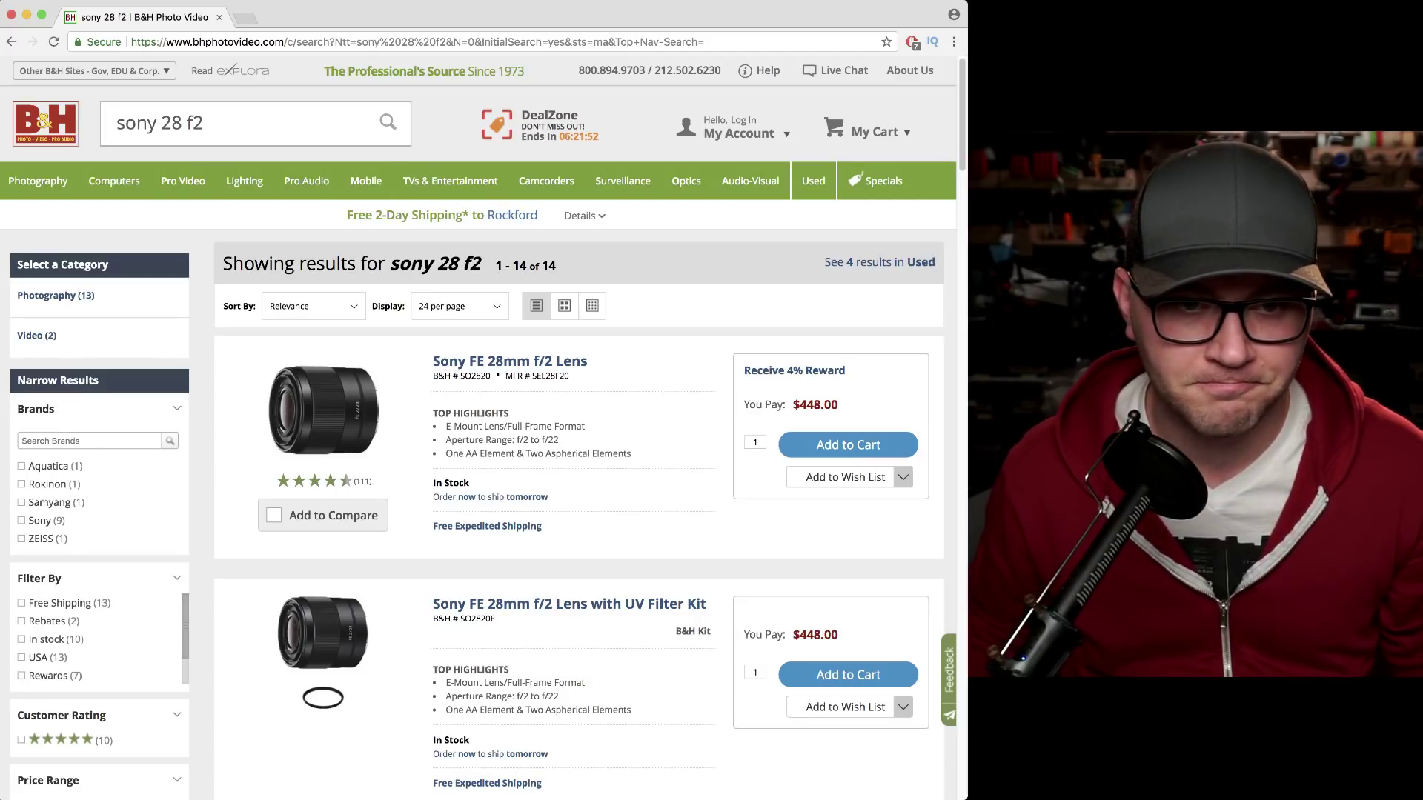
{"action": "left_click", "coordinate": [323, 410]}
{"action": "key", "text": "super+l"}
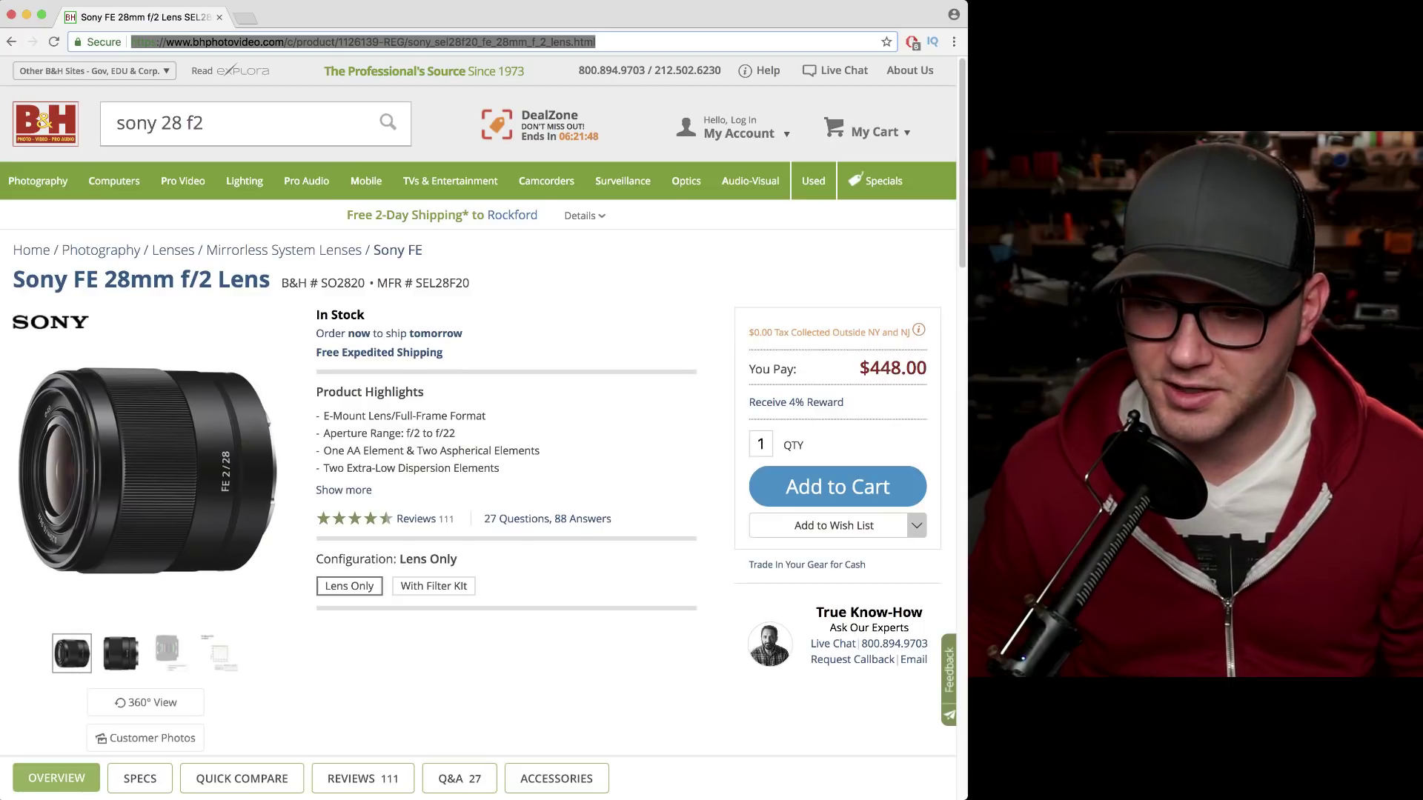
{"action": "key", "text": "super+Tab"}
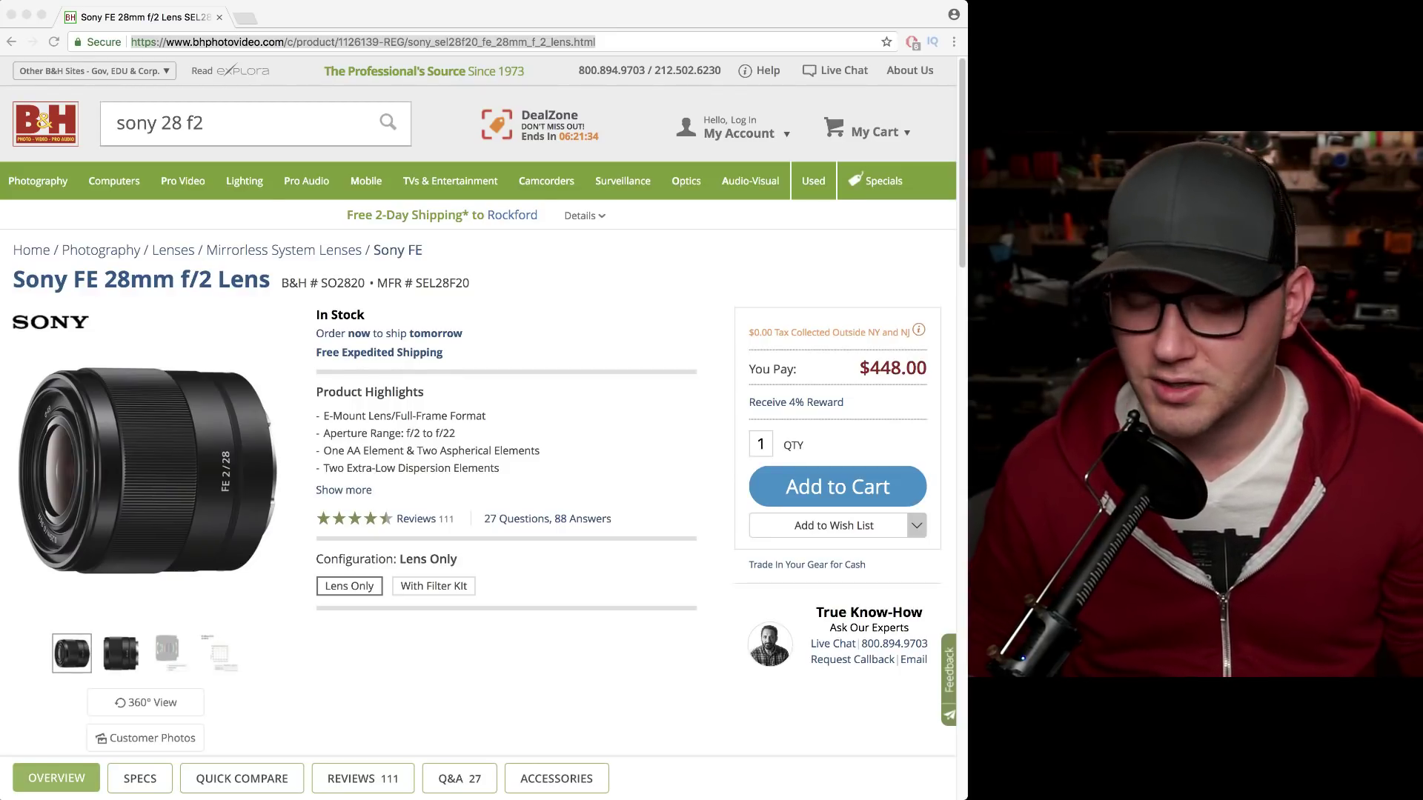
Step: Replace the store search with "50mm sony fe" and run it
{"action": "left_click", "coordinate": [222, 124]}
{"action": "triple_click", "coordinate": [222, 124]}
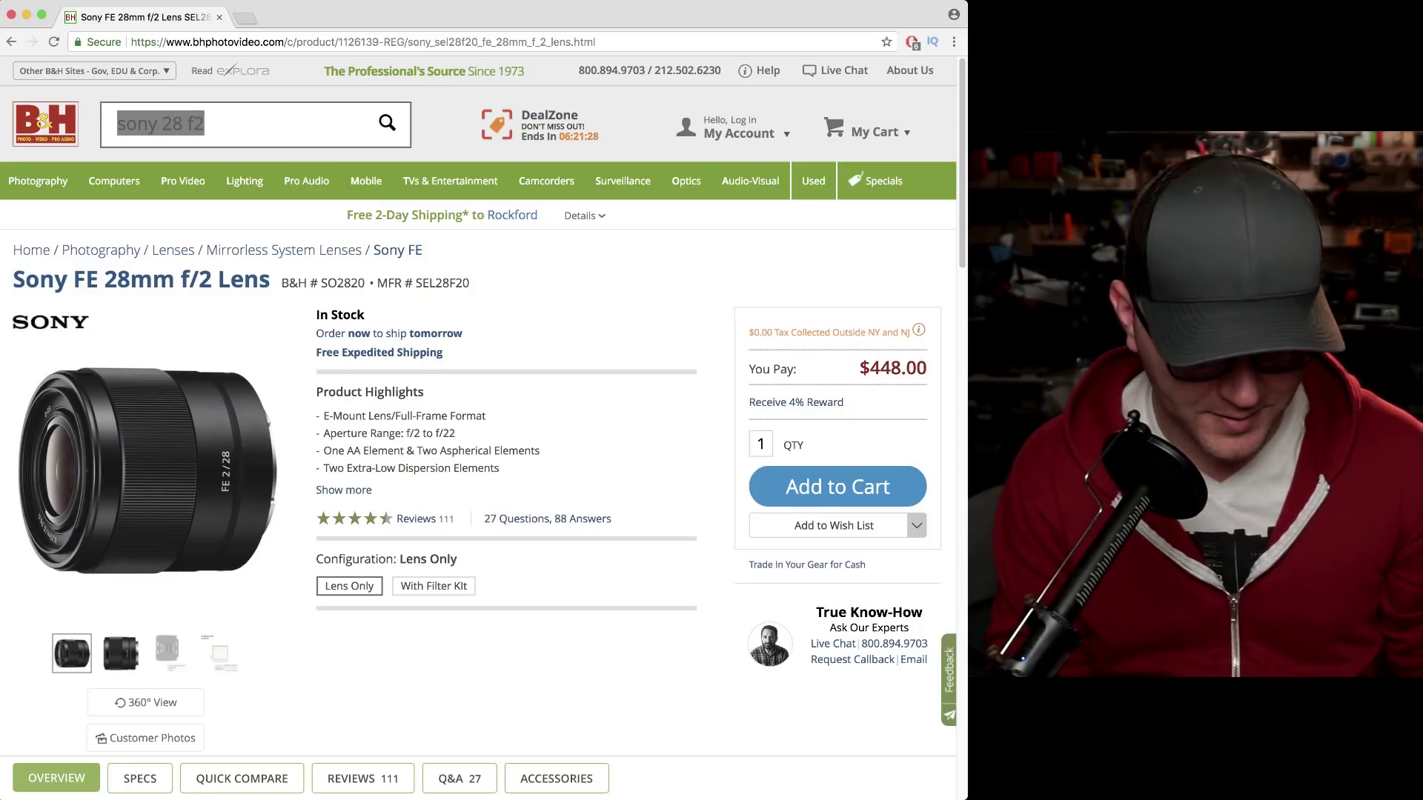
{"action": "type", "text": "50mm"}
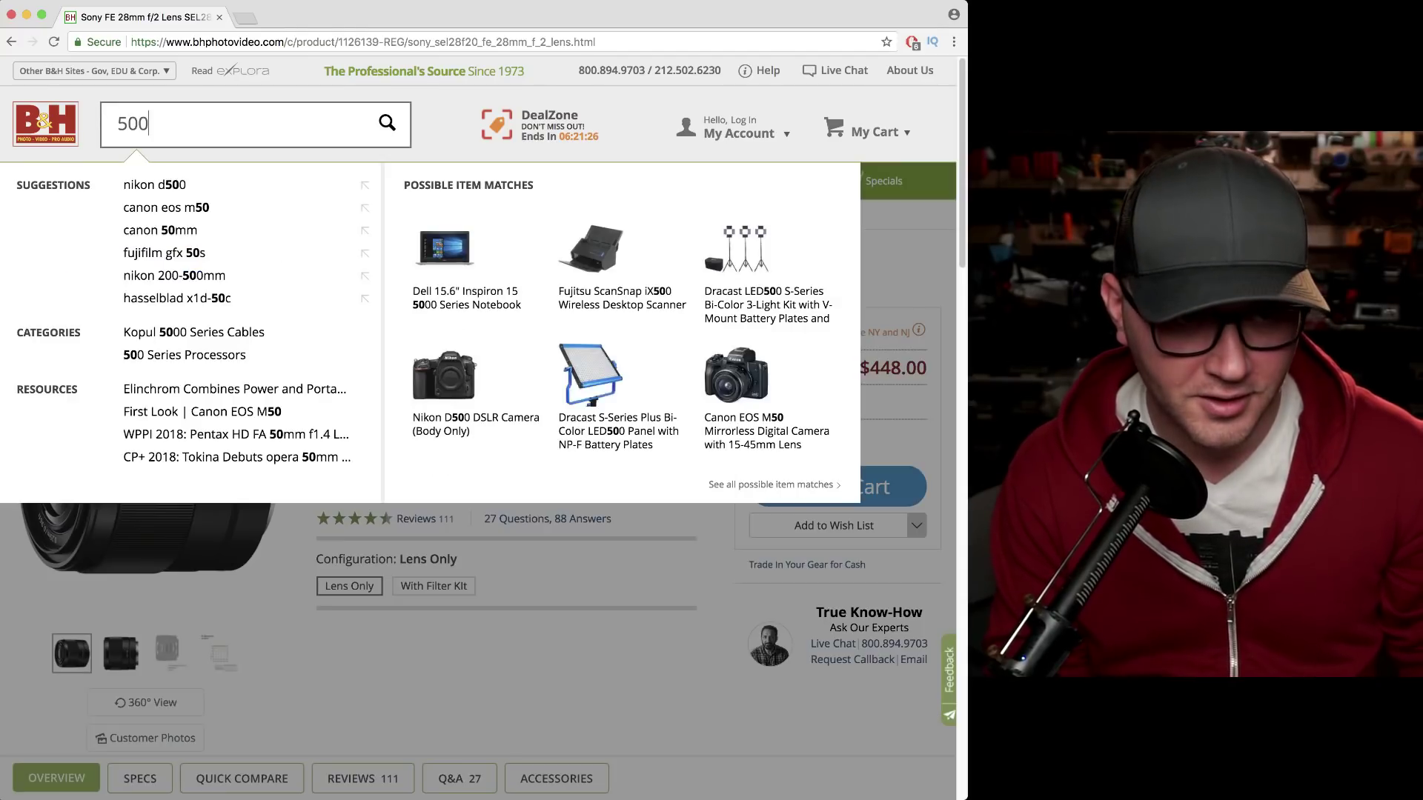
{"action": "type", "text": " sony f"}
{"action": "key", "text": "BackSpace"}
{"action": "type", "text": "sony fe"}
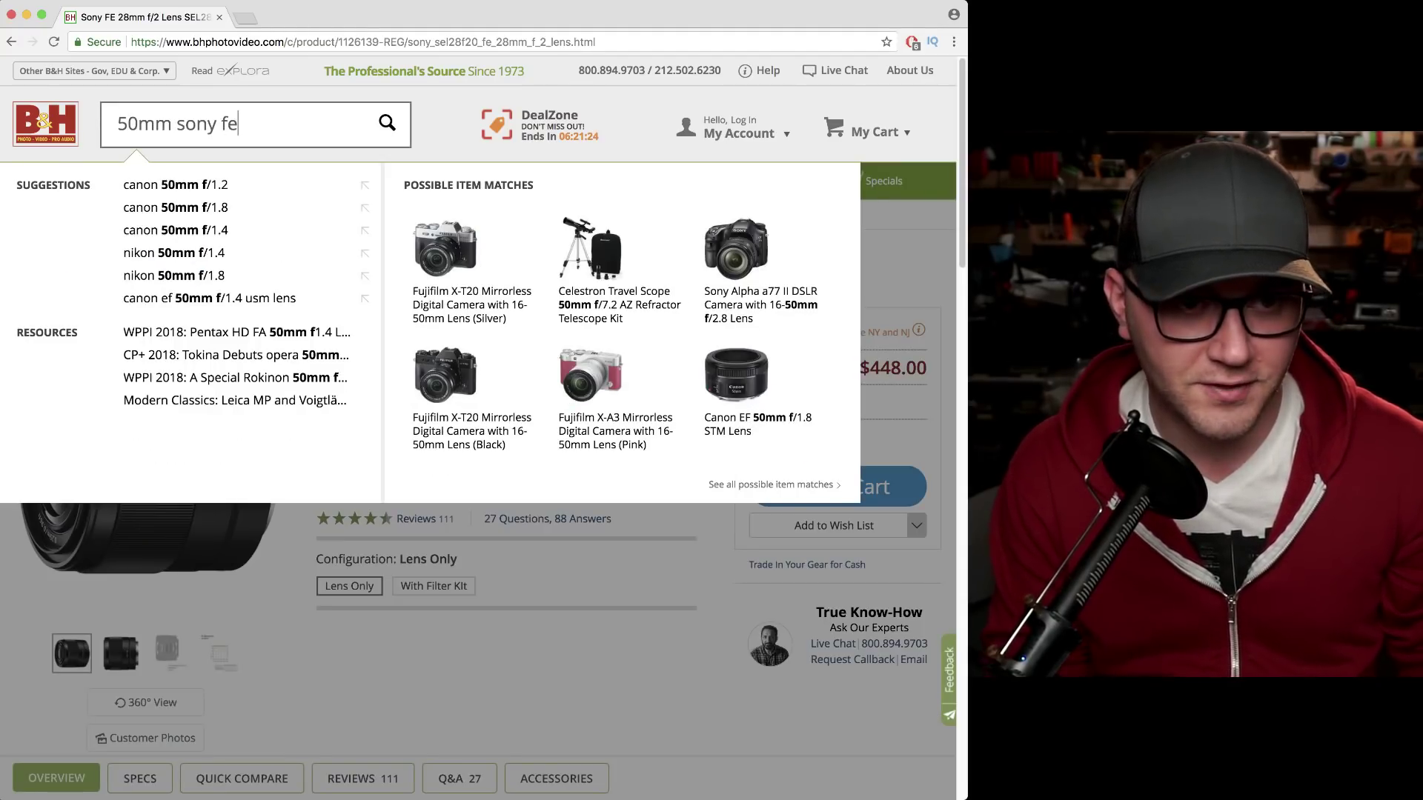
{"action": "key", "text": "Return"}
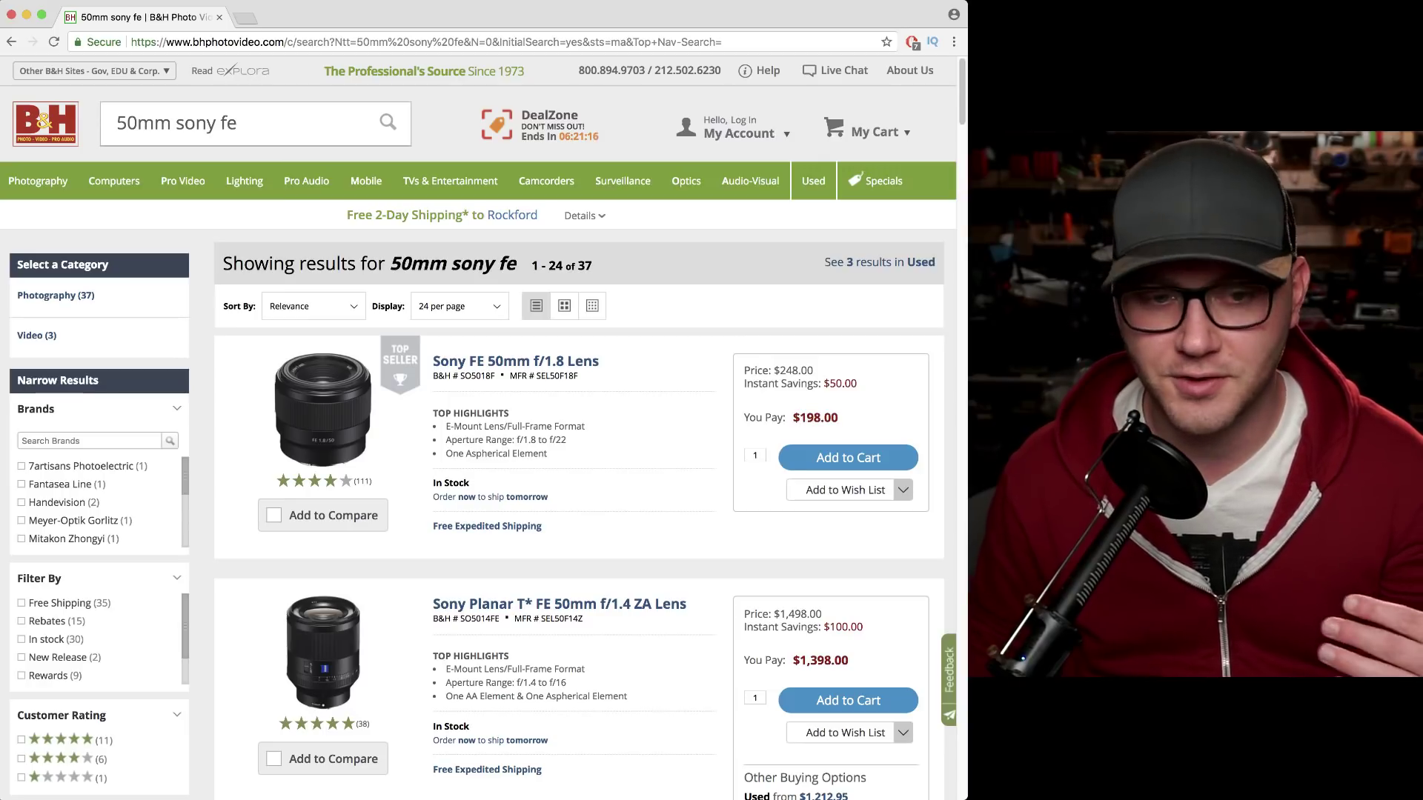
Step: Examine the prices, apertures and formats of the 50mm lenses in the results, including the Sony Planar T* FE 50mm f/1.4 ZA
{"action": "scroll", "coordinate": [479, 427], "scroll_direction": "down", "scroll_amount": 1}
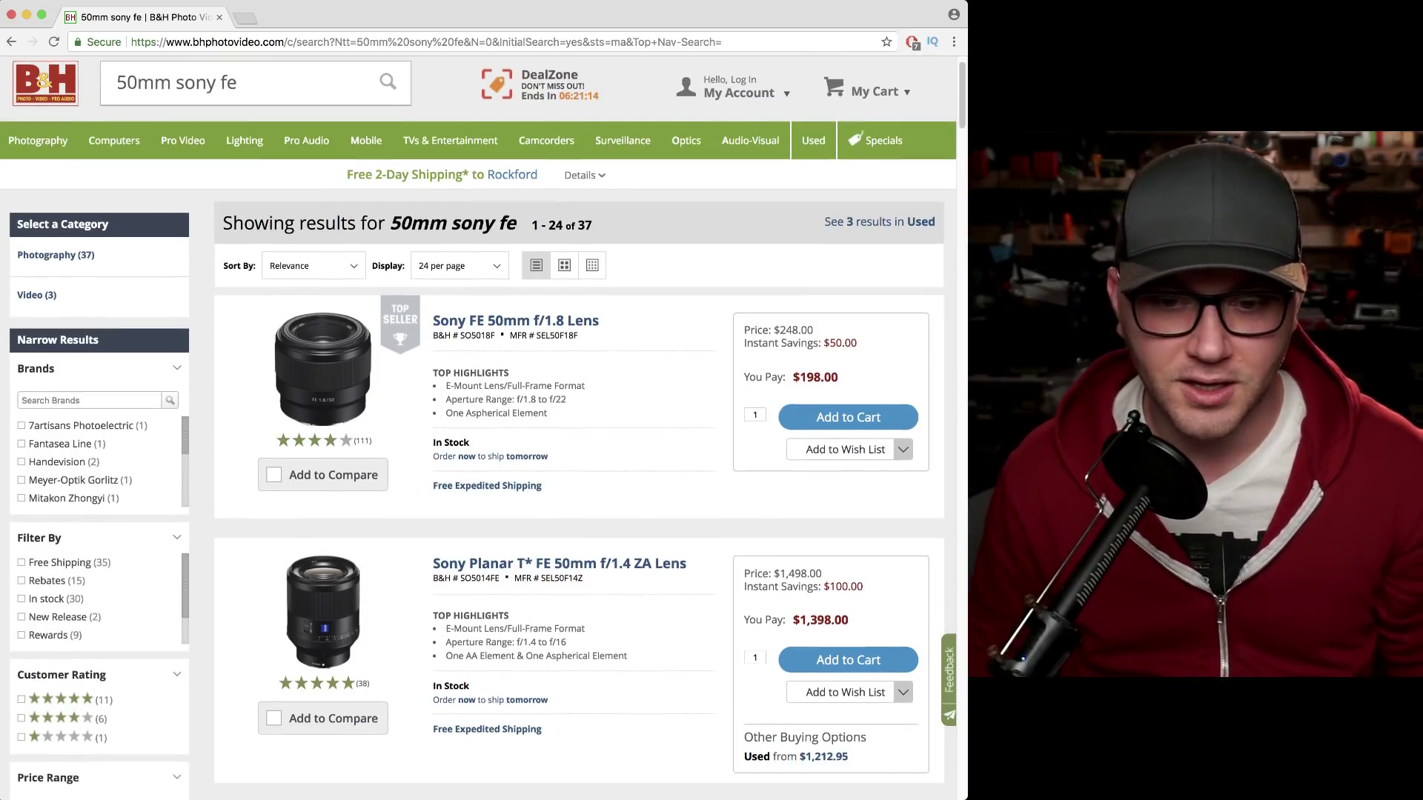
{"action": "scroll", "coordinate": [479, 427], "scroll_direction": "down", "scroll_amount": 1}
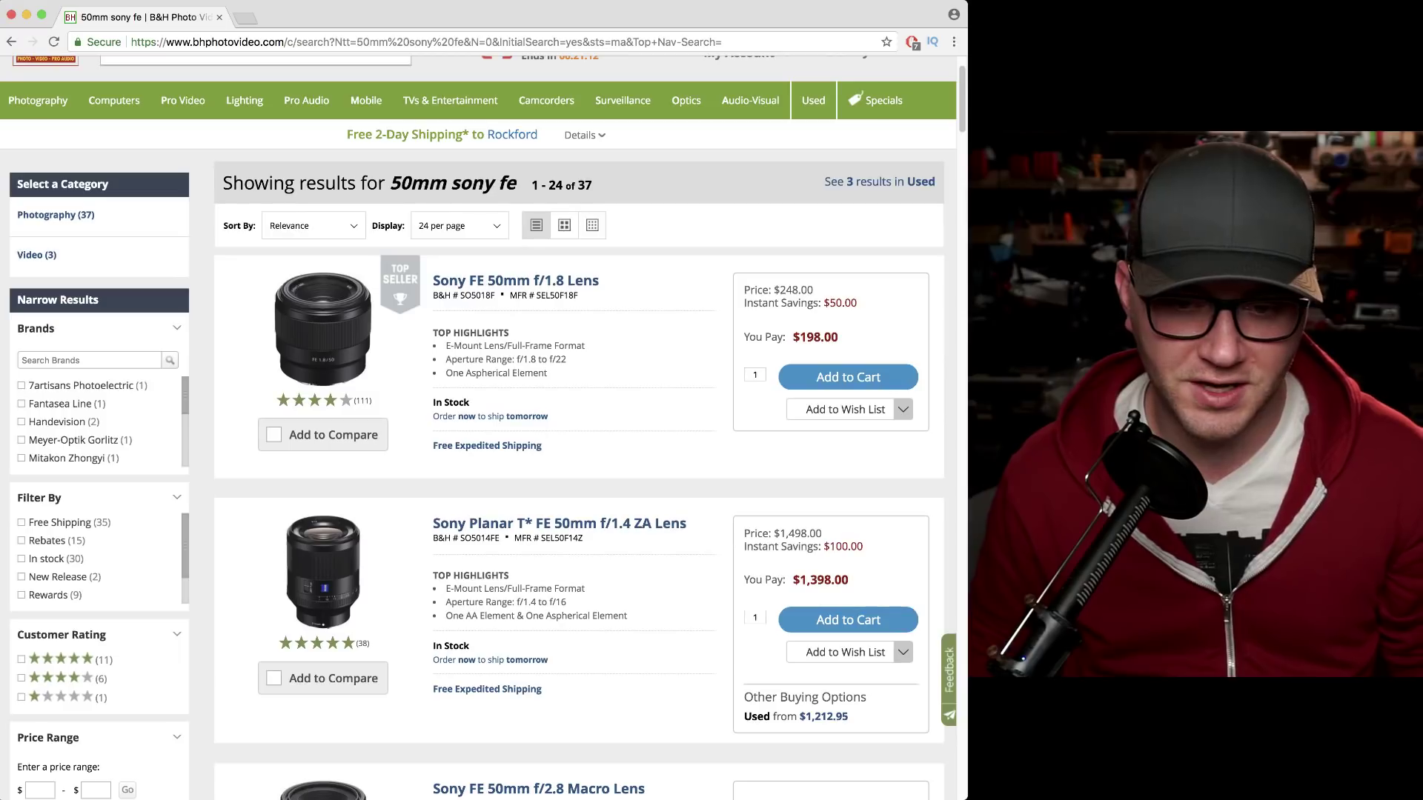
{"action": "left_click_drag", "start_coordinate": [831, 579], "coordinate": [807, 580]}
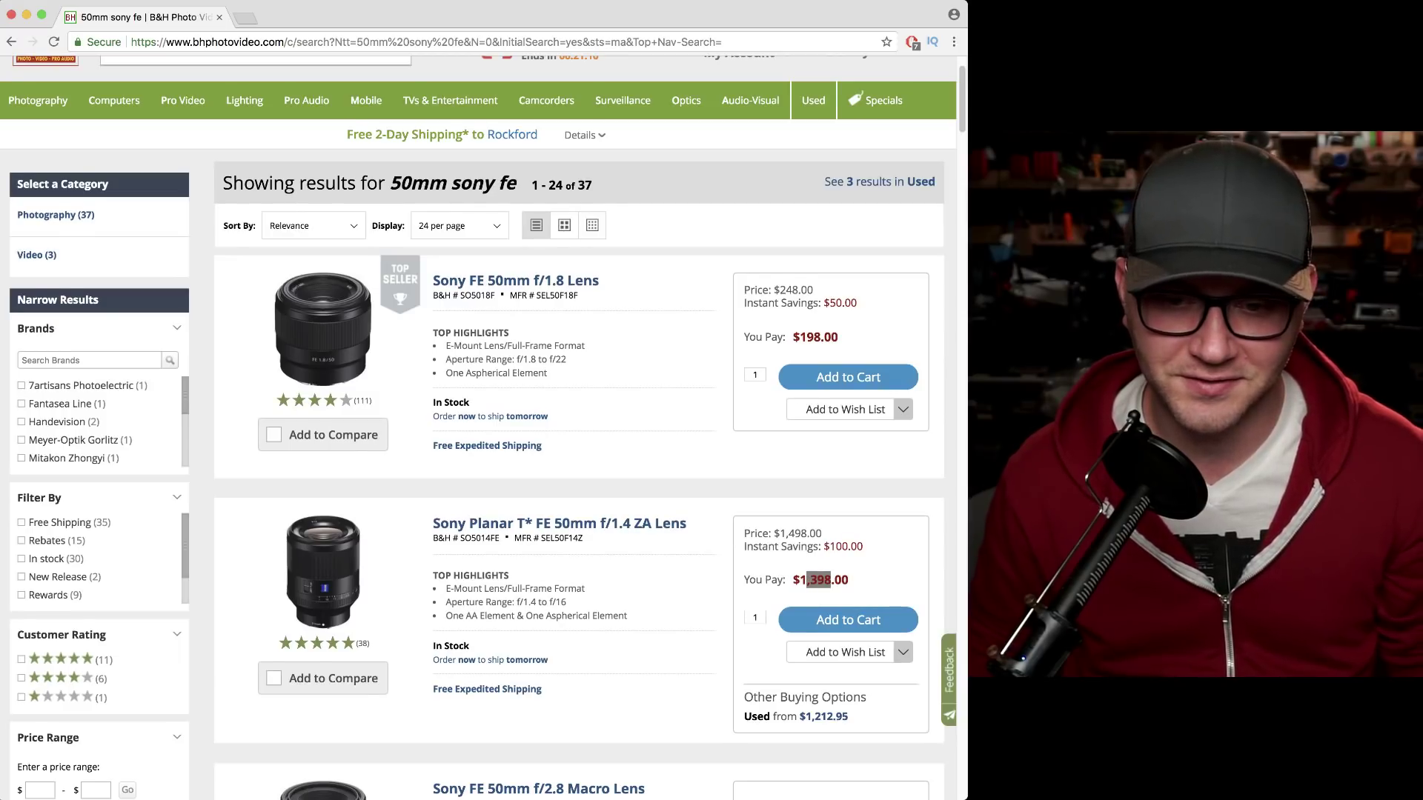
{"action": "scroll", "coordinate": [483, 427], "scroll_direction": "down", "scroll_amount": 4}
{"action": "scroll", "coordinate": [483, 428], "scroll_direction": "down", "scroll_amount": 3}
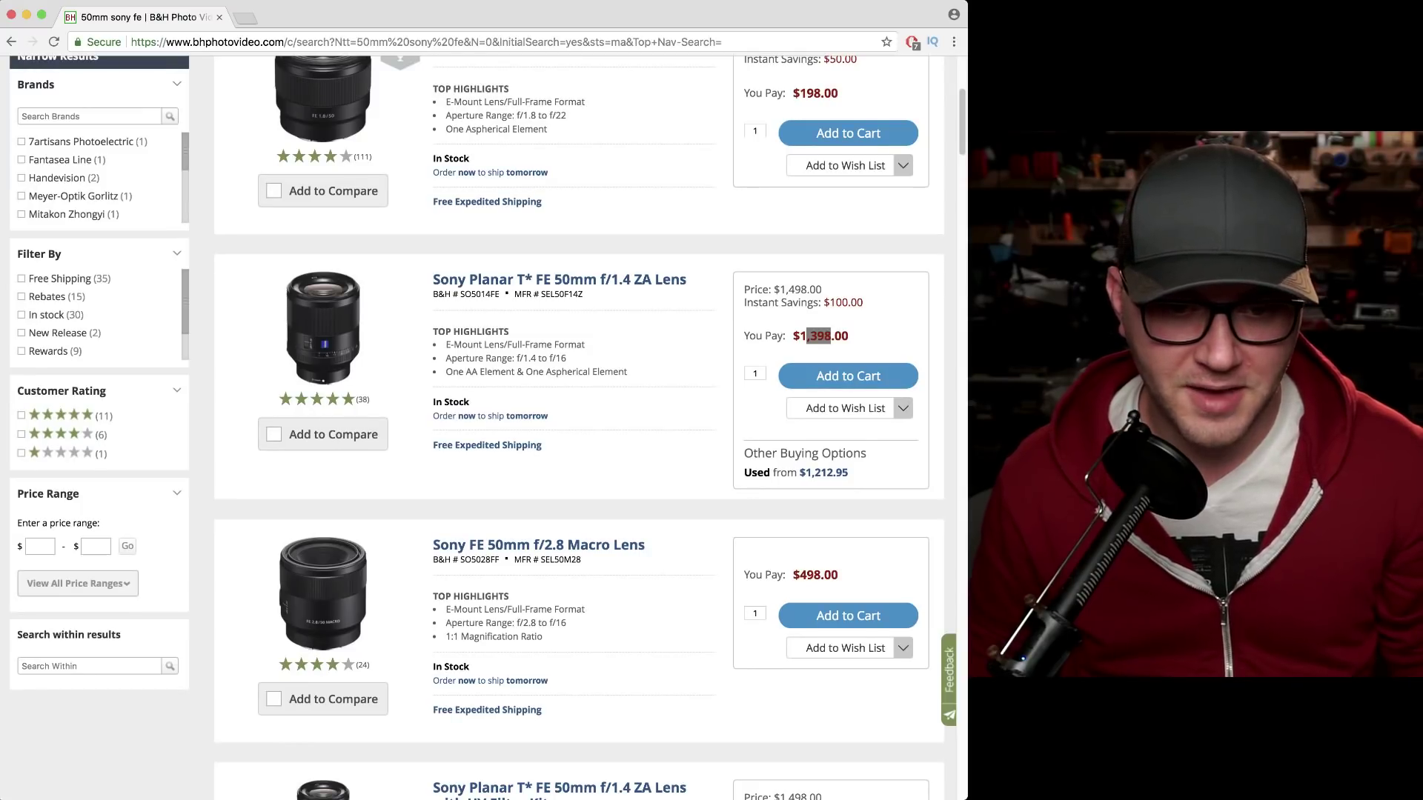
{"action": "scroll", "coordinate": [578, 427], "scroll_direction": "down", "scroll_amount": 10}
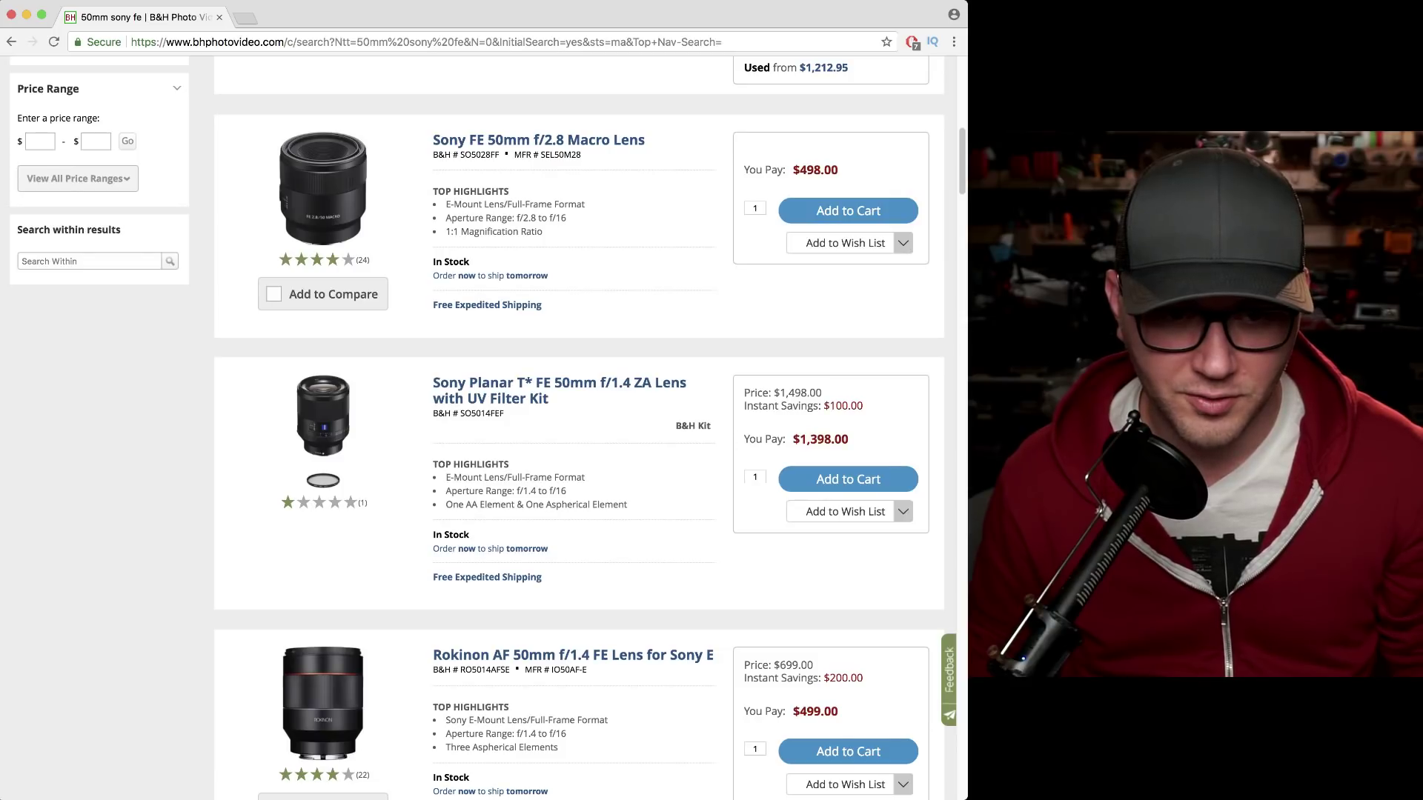
{"action": "scroll", "coordinate": [578, 428], "scroll_direction": "down", "scroll_amount": 20}
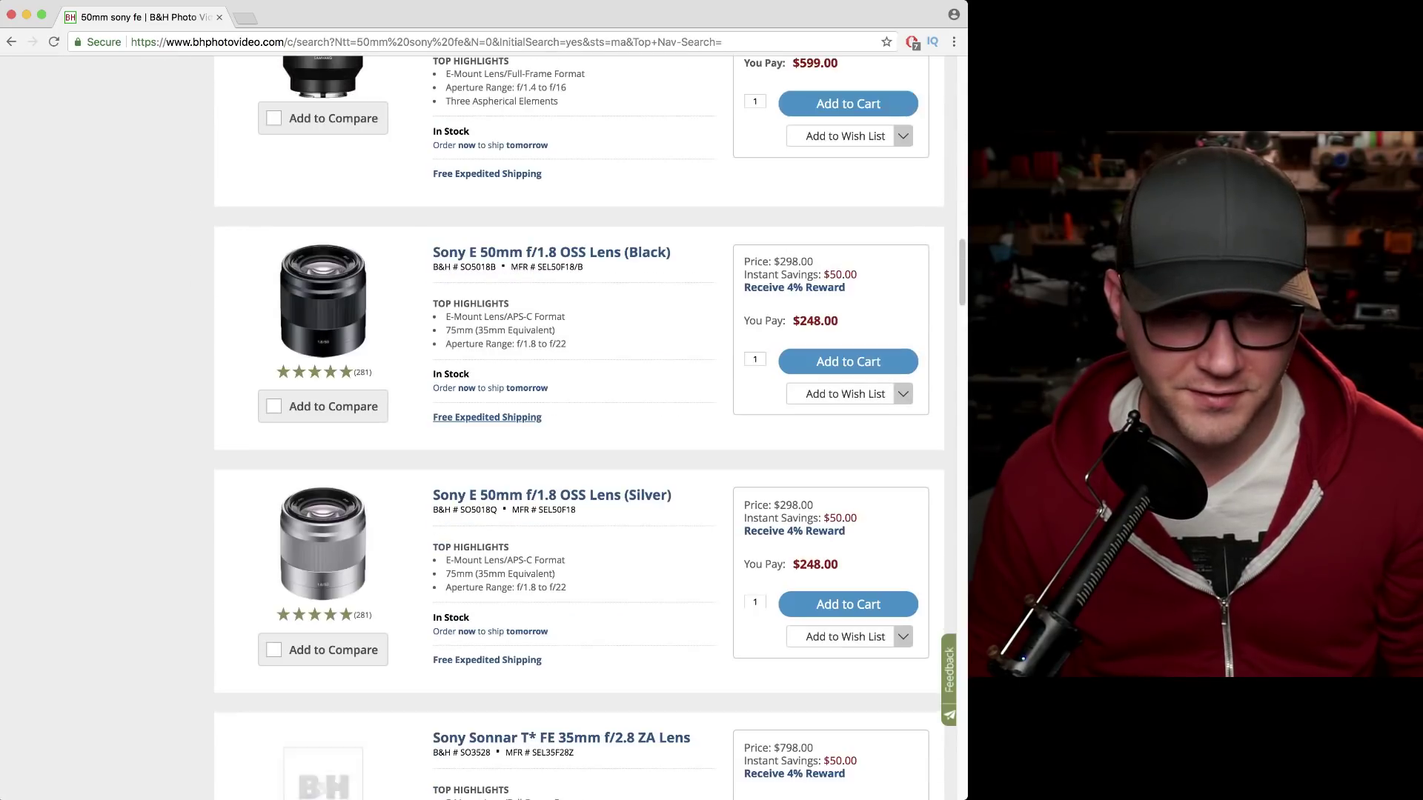
{"action": "scroll", "coordinate": [578, 427], "scroll_direction": "down", "scroll_amount": 1}
{"action": "scroll", "coordinate": [578, 427], "scroll_direction": "up", "scroll_amount": 5}
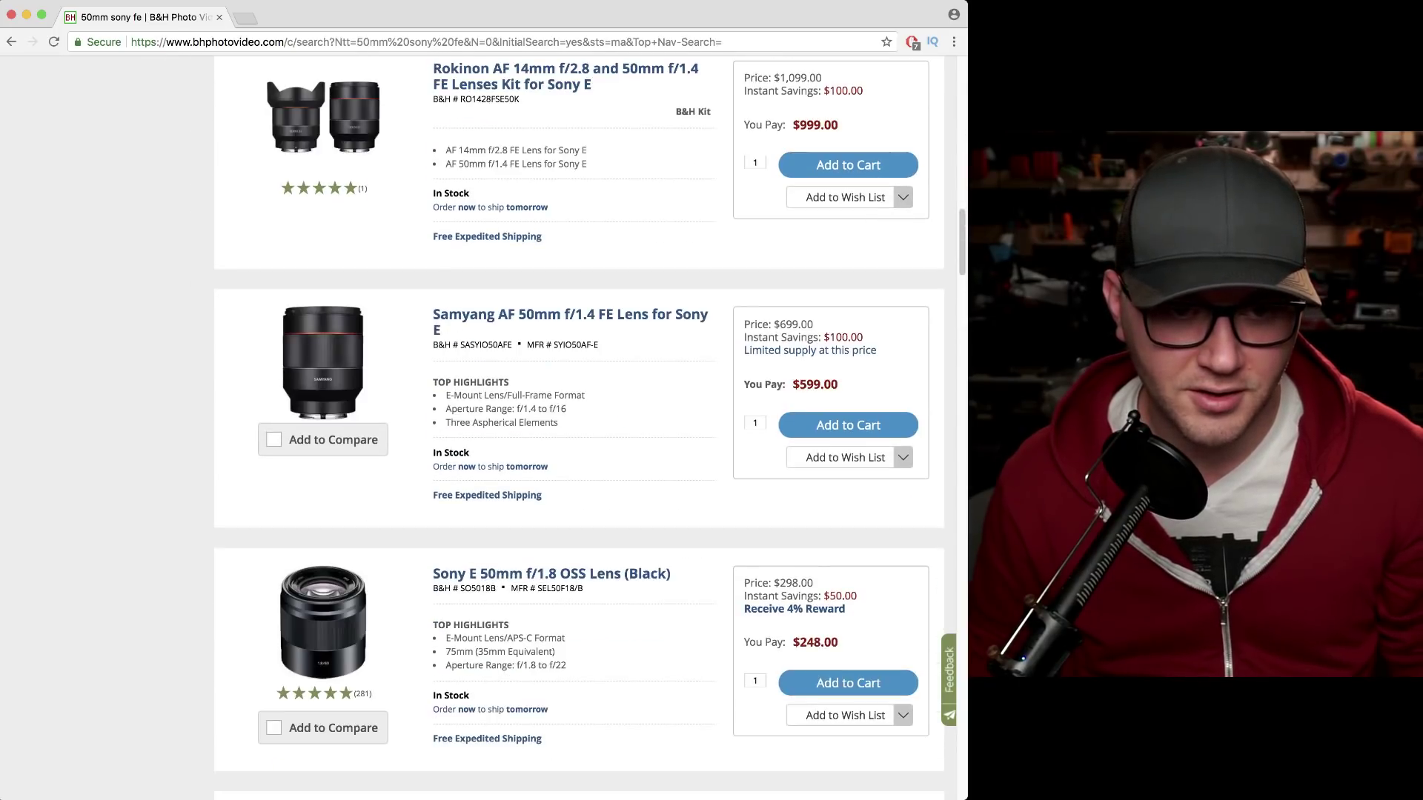
{"action": "scroll", "coordinate": [578, 427], "scroll_direction": "down", "scroll_amount": 2}
{"action": "key", "text": "Home"}
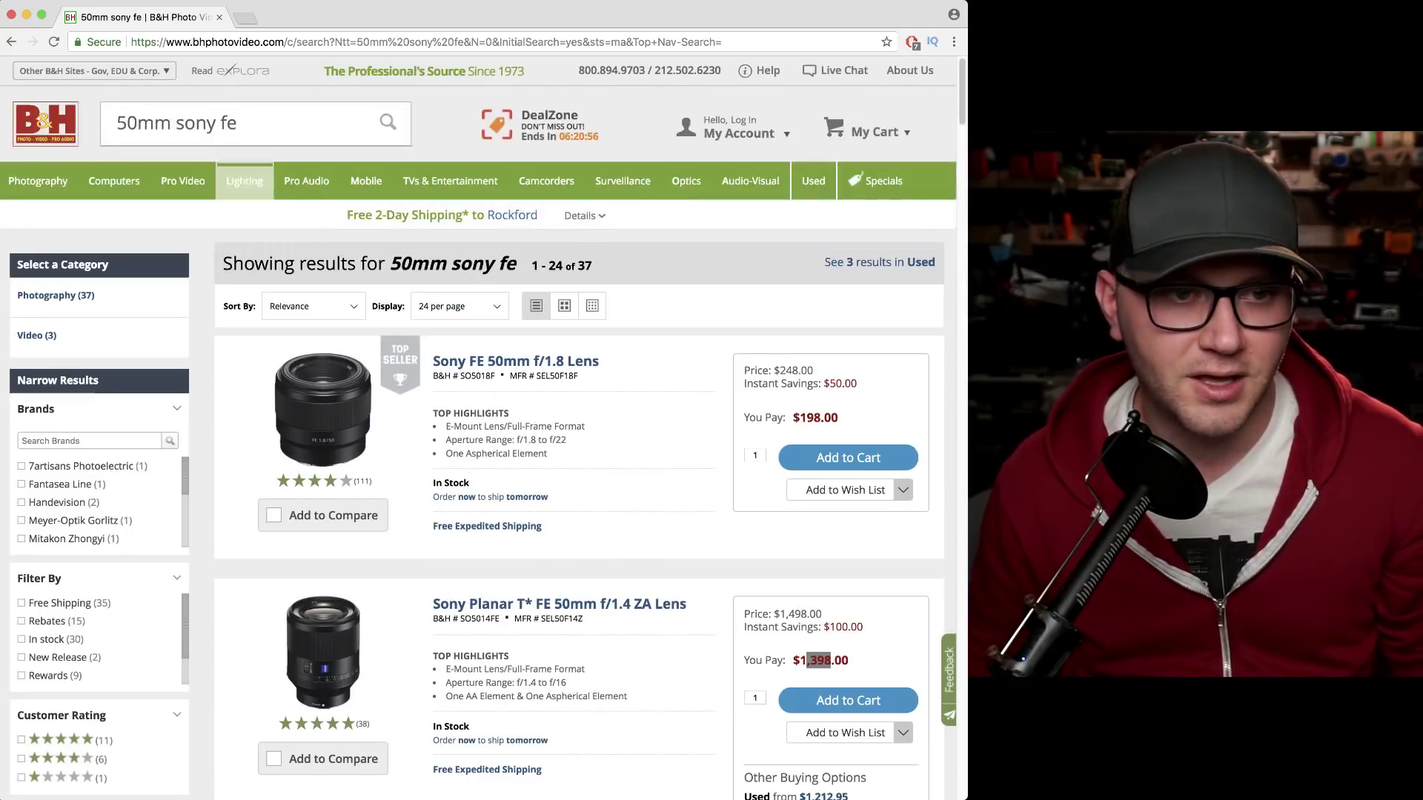
Step: Change the store search to "55mm sony fe" and run it
{"action": "left_click", "coordinate": [132, 123]}
{"action": "type", "text": "5"}
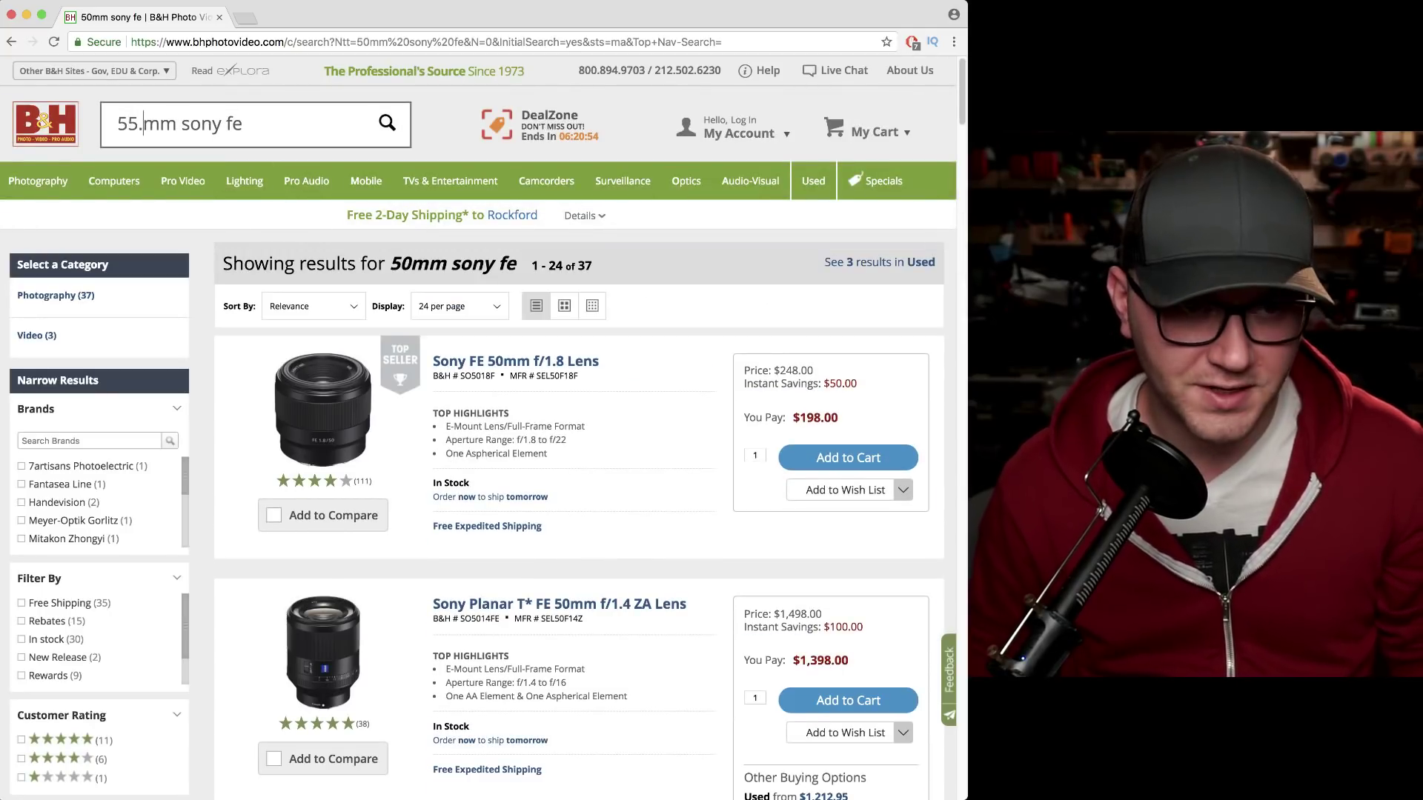
{"action": "key", "text": "Return"}
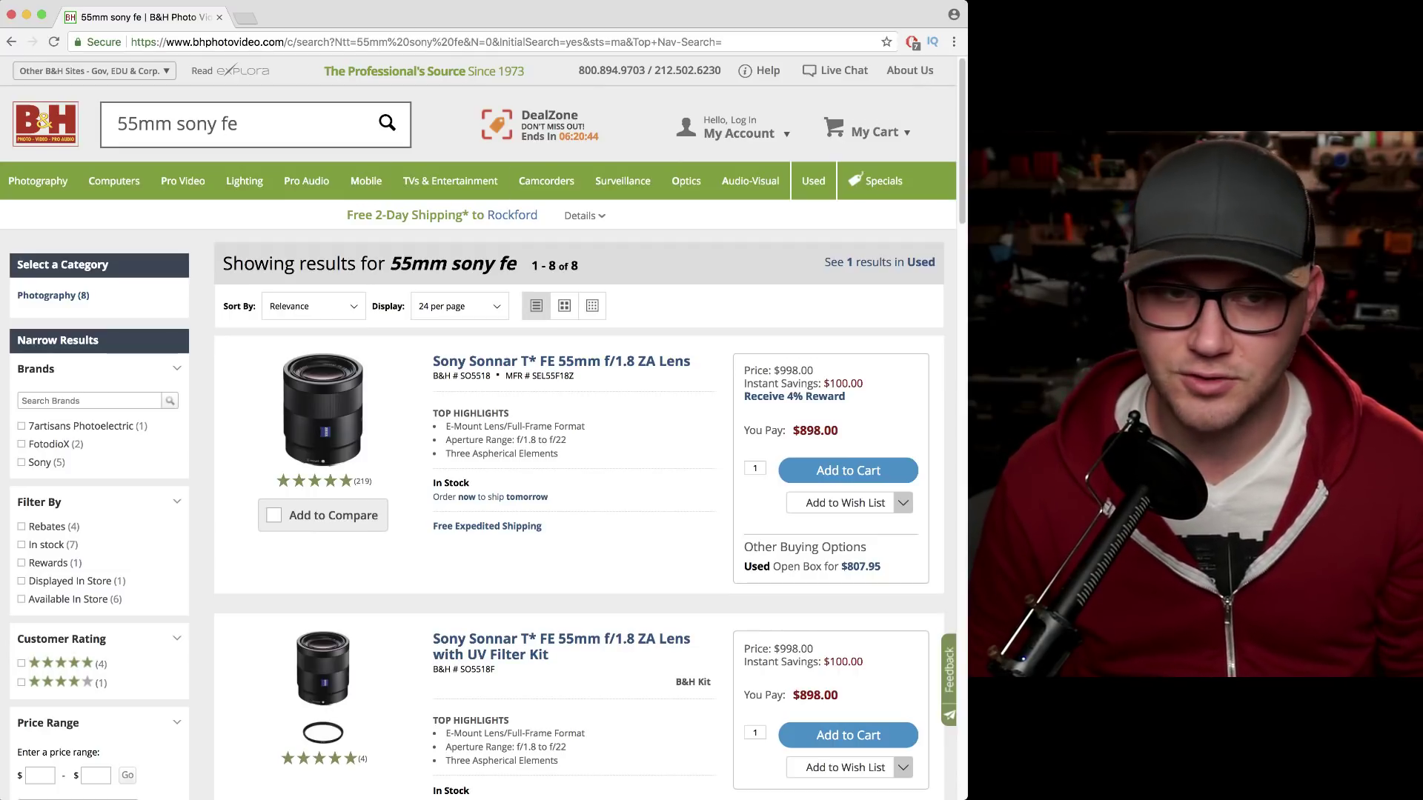
Step: Search the store for "sigma fe" and review the listed items, including their prices and availability
{"action": "left_click_drag", "start_coordinate": [239, 124], "coordinate": [116, 124]}
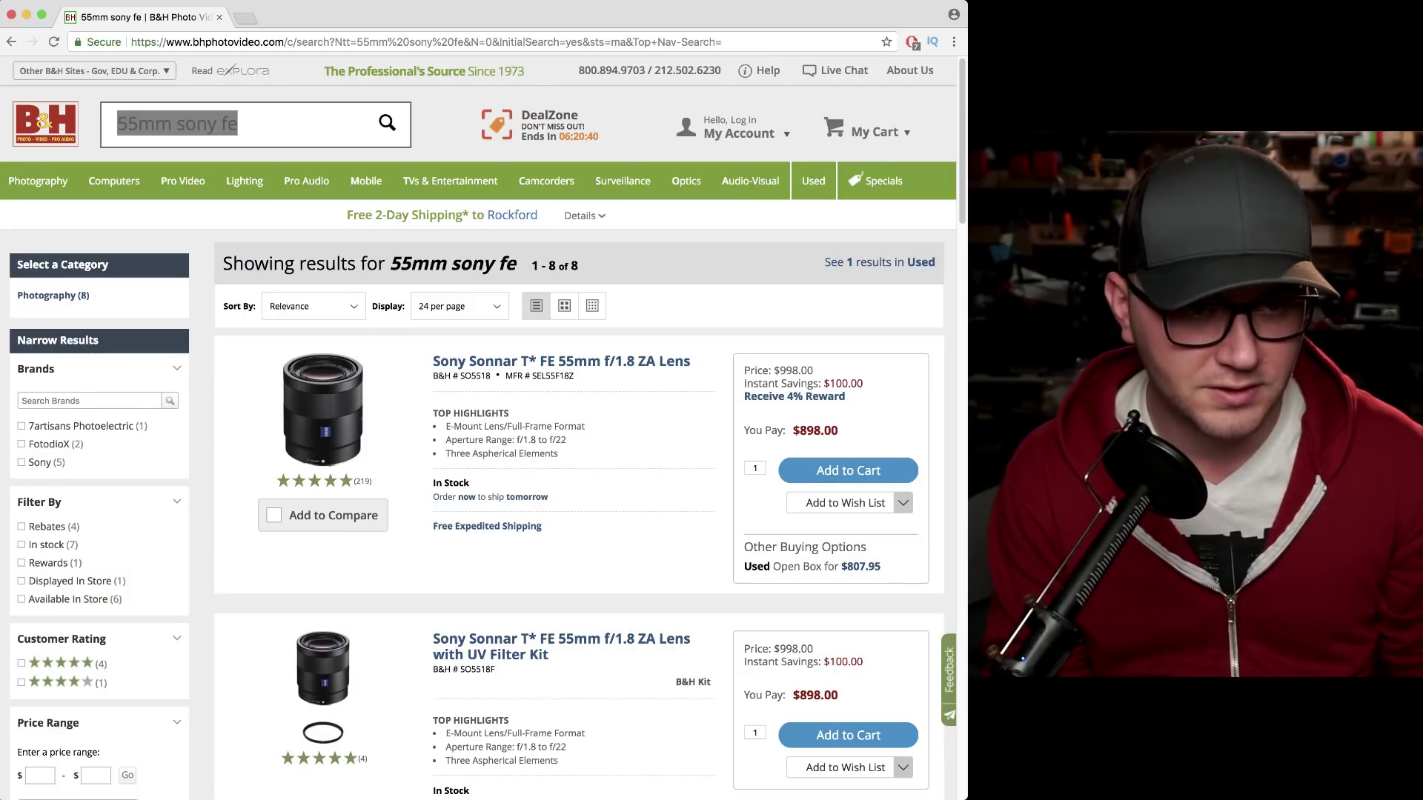
{"action": "type", "text": "sigma "}
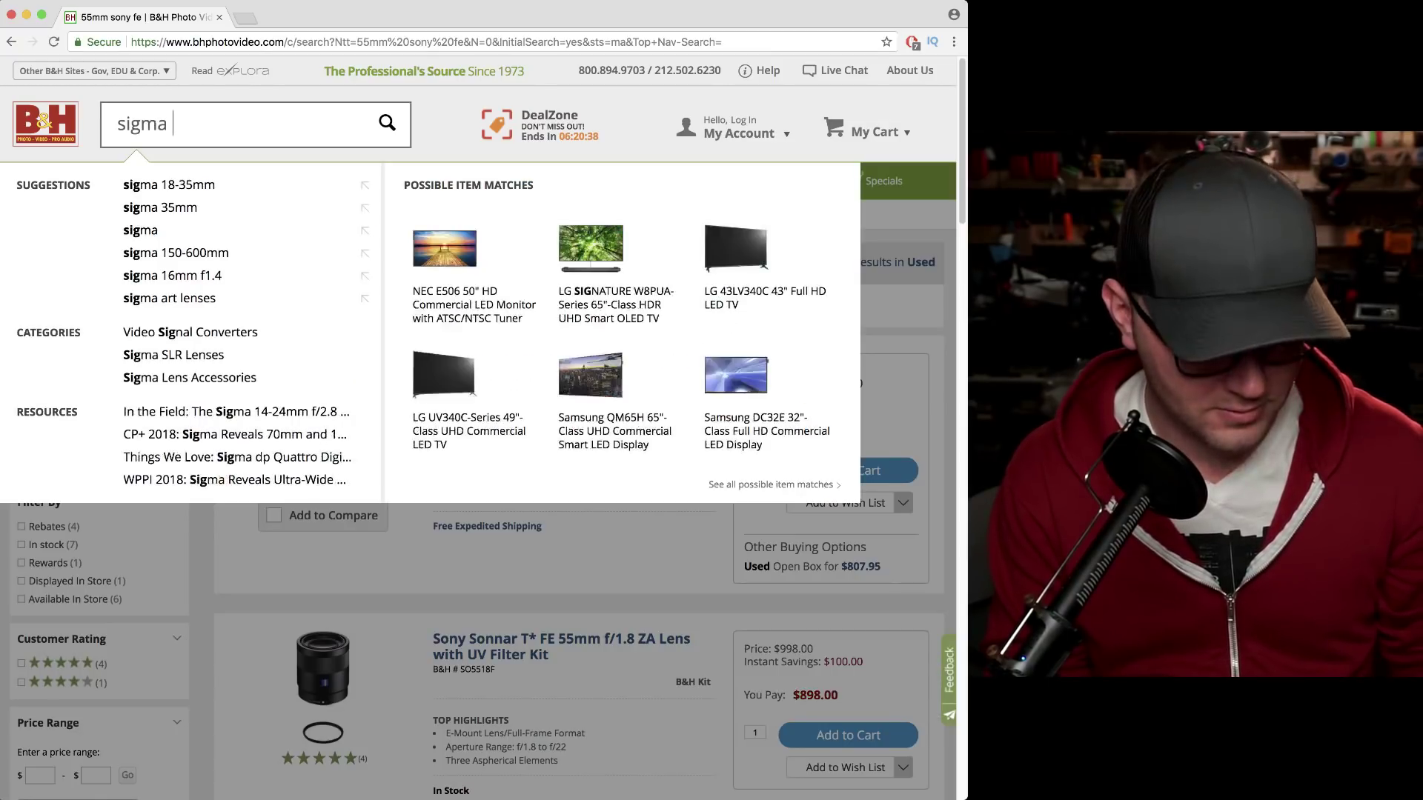
{"action": "type", "text": "fe"}
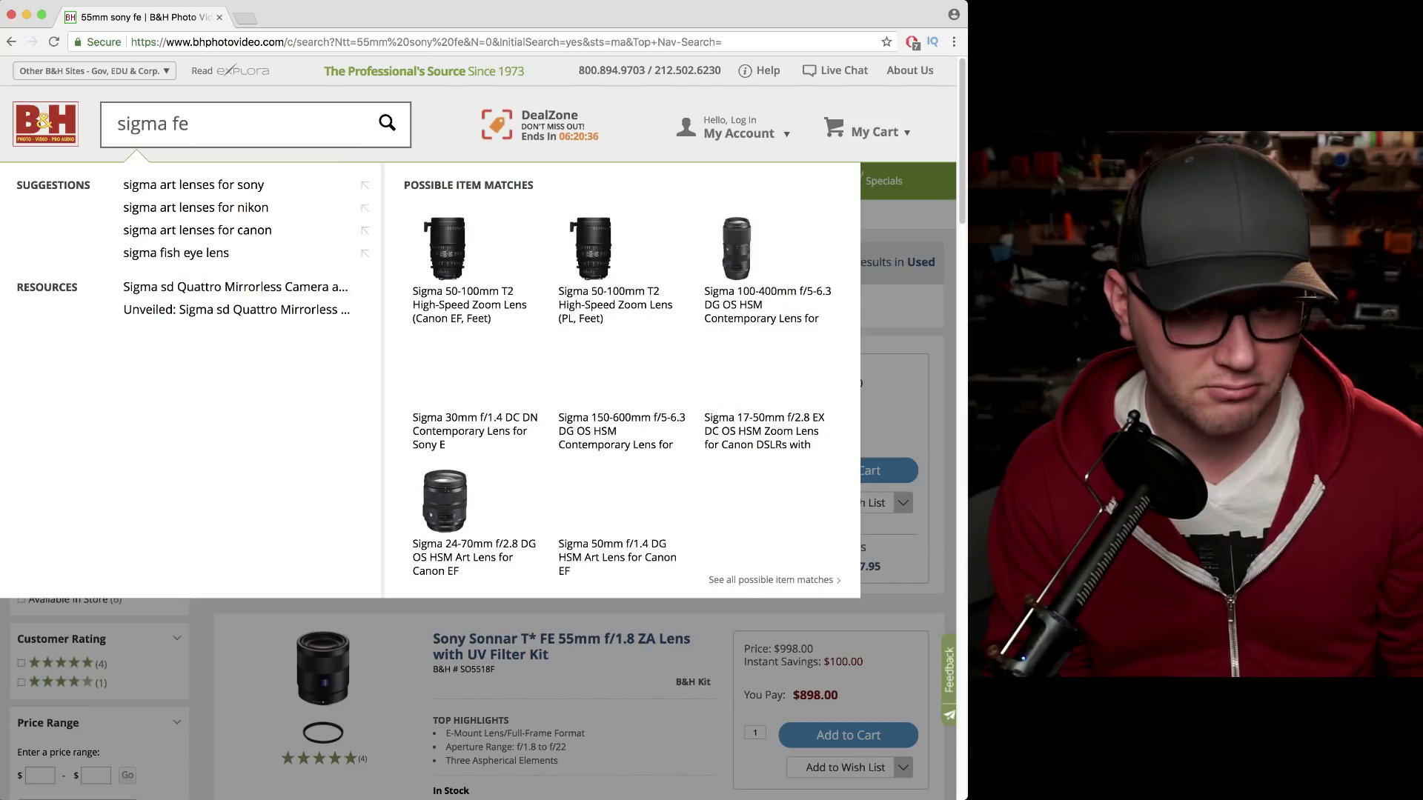
{"action": "key", "text": "Return"}
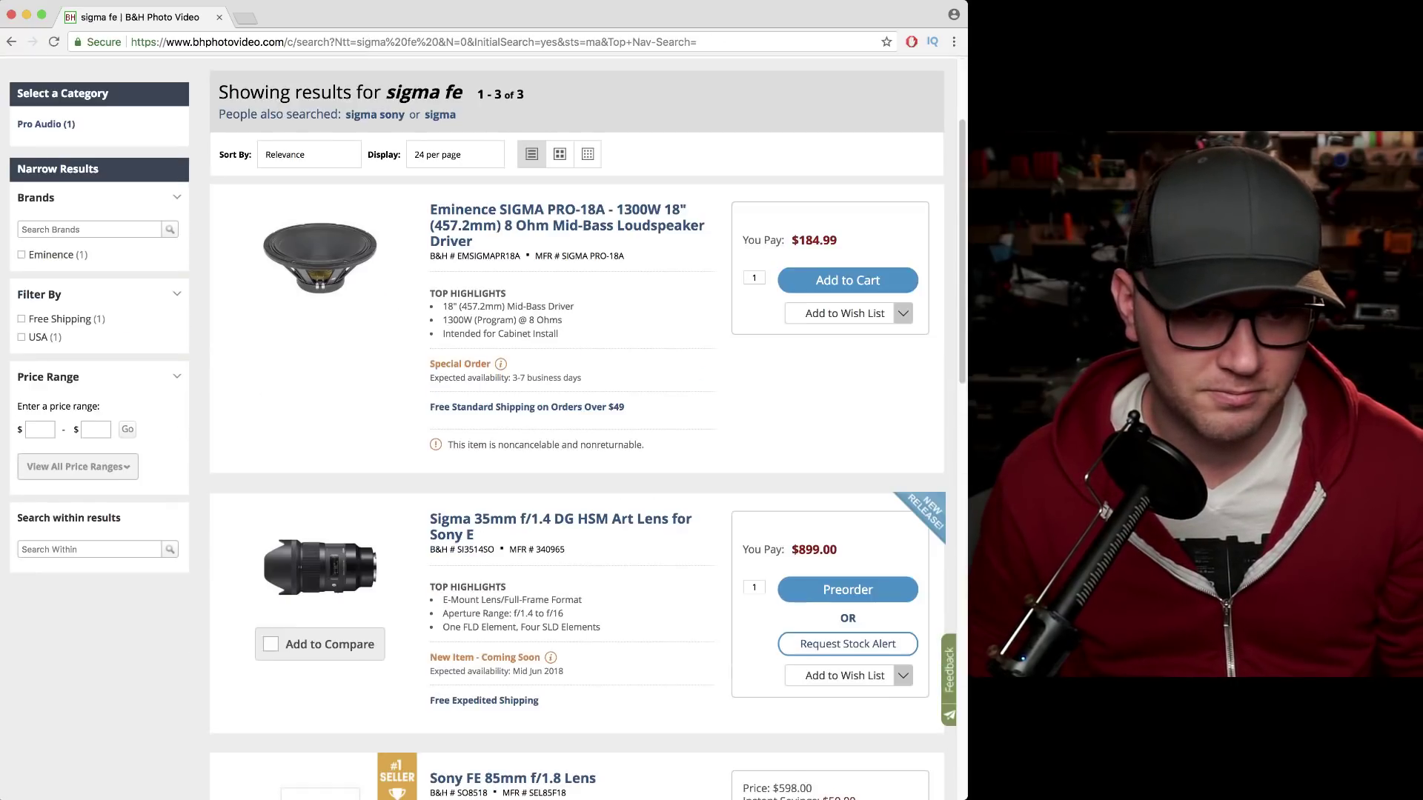
{"action": "scroll", "coordinate": [478, 427], "scroll_direction": "up", "scroll_amount": 10}
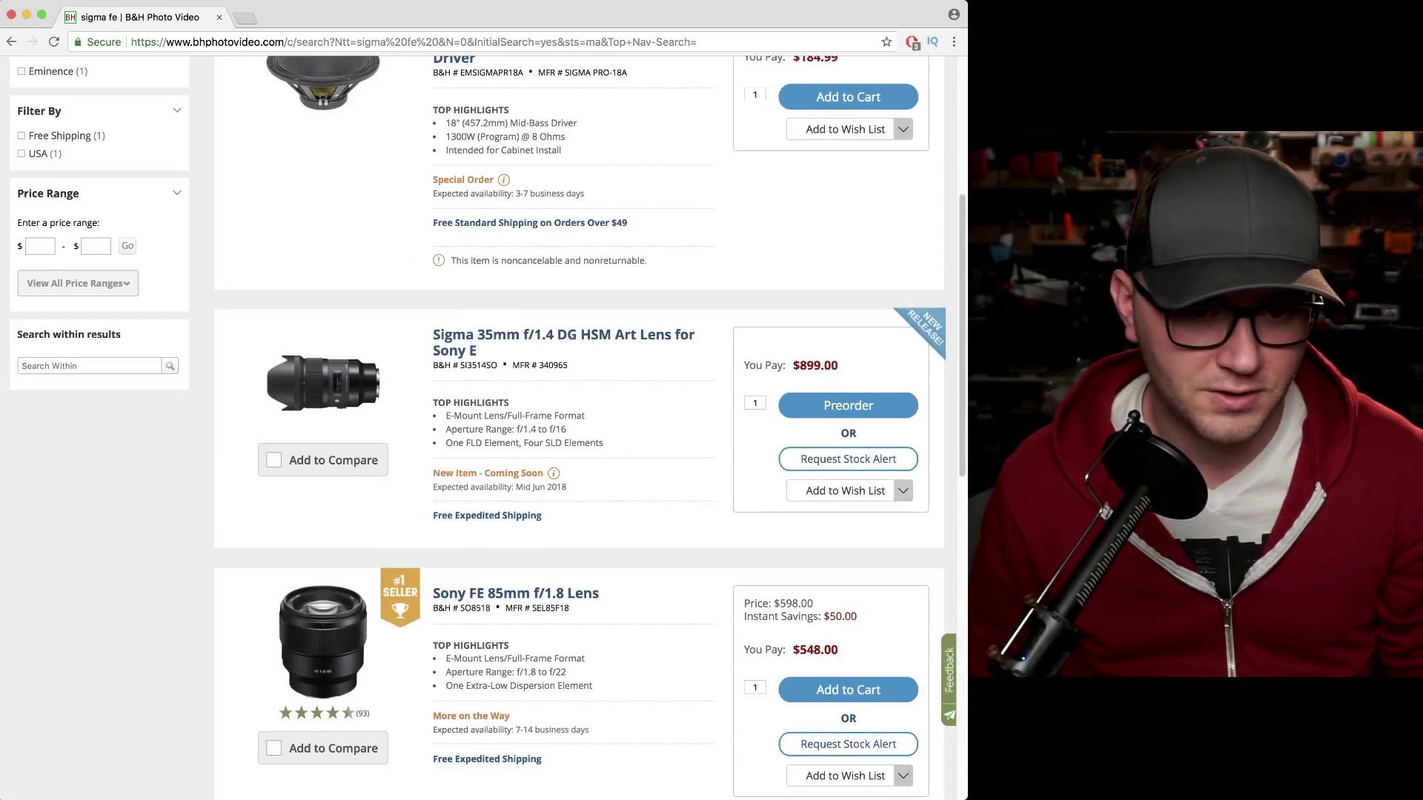
{"action": "scroll", "coordinate": [478, 427], "scroll_direction": "down", "scroll_amount": 1}
{"action": "scroll", "coordinate": [578, 428], "scroll_direction": "up", "scroll_amount": 2}
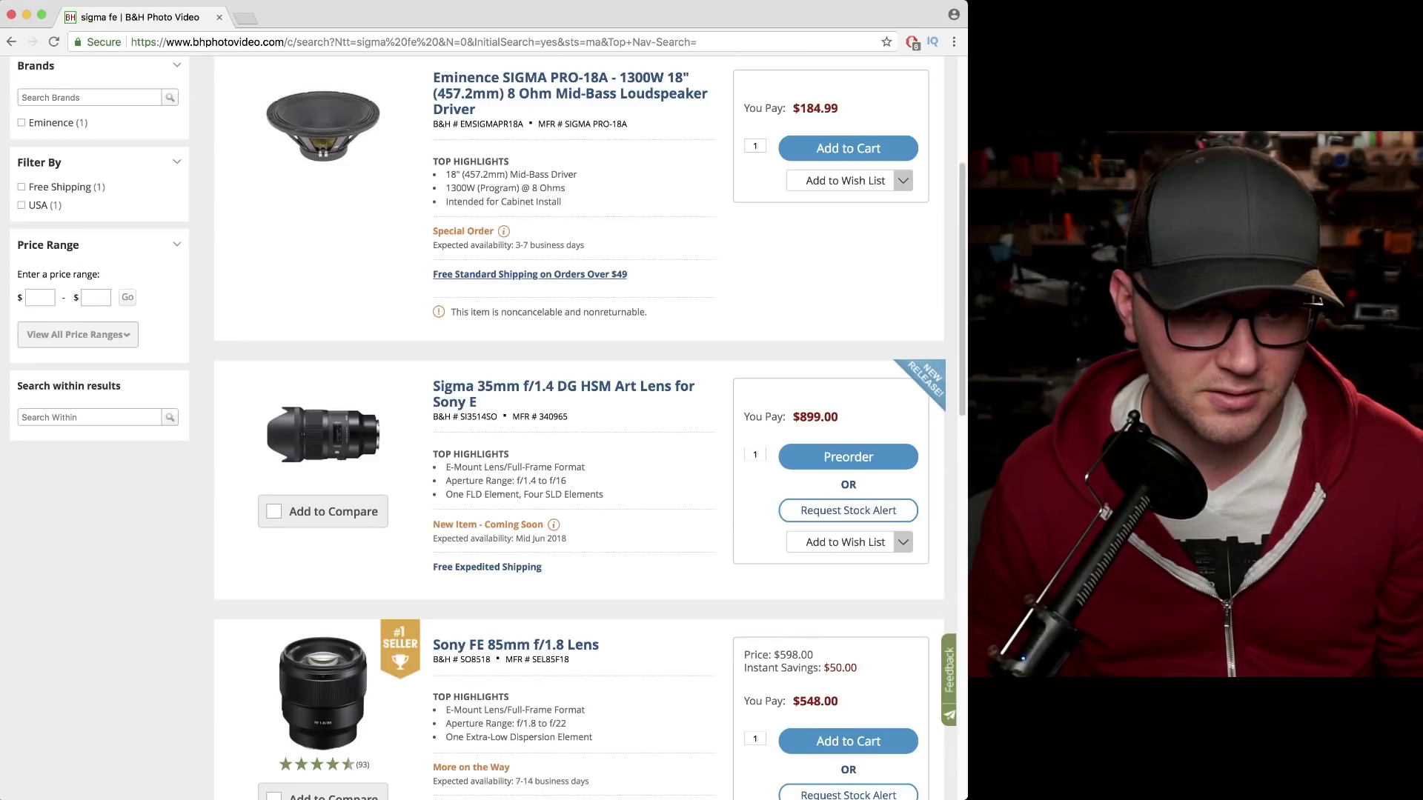
{"action": "scroll", "coordinate": [487, 428], "scroll_direction": "up", "scroll_amount": 1}
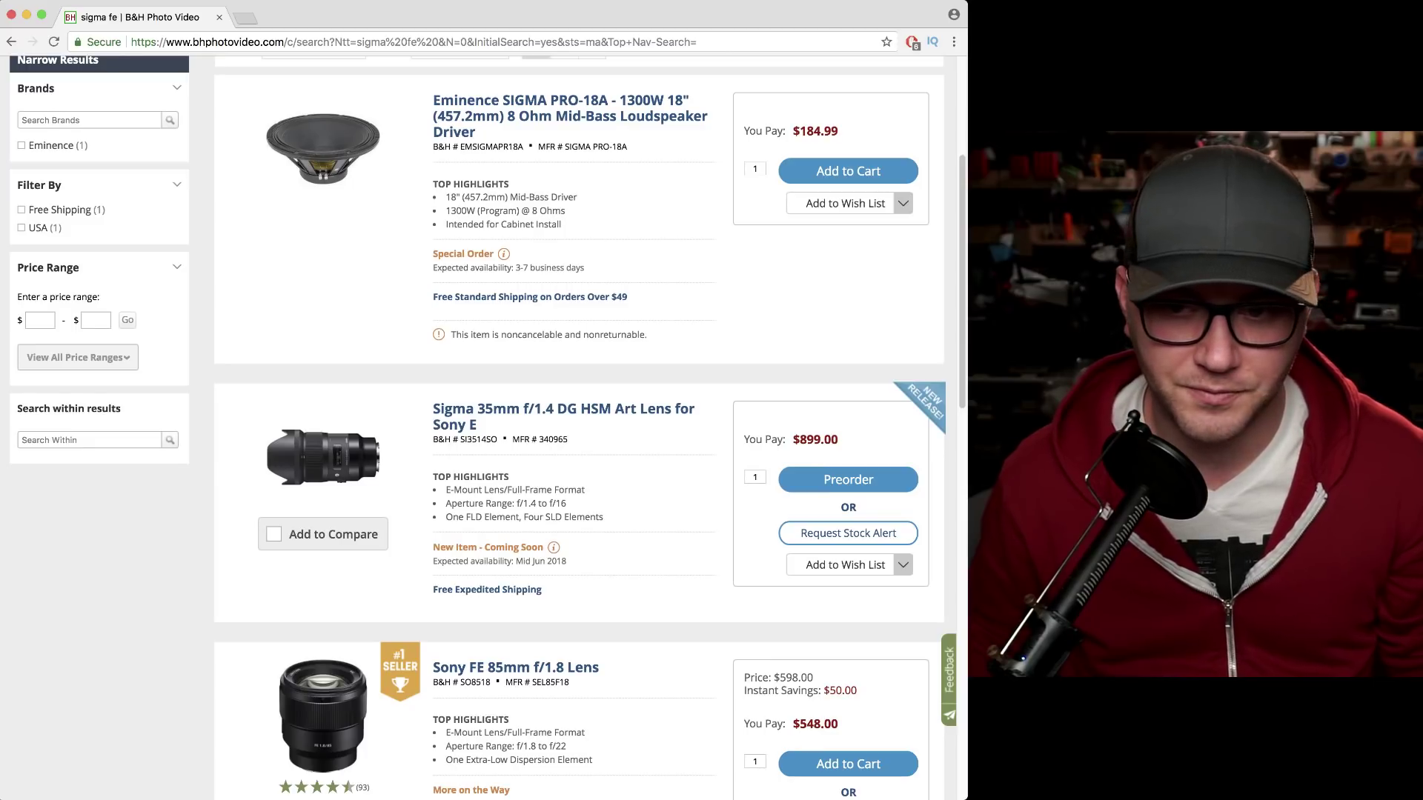
Step: Open the product page of the Sigma 35mm f/1.4 DG HSM Art Lens for Sony E from the results
{"action": "scroll", "coordinate": [482, 428], "scroll_direction": "up", "scroll_amount": 4}
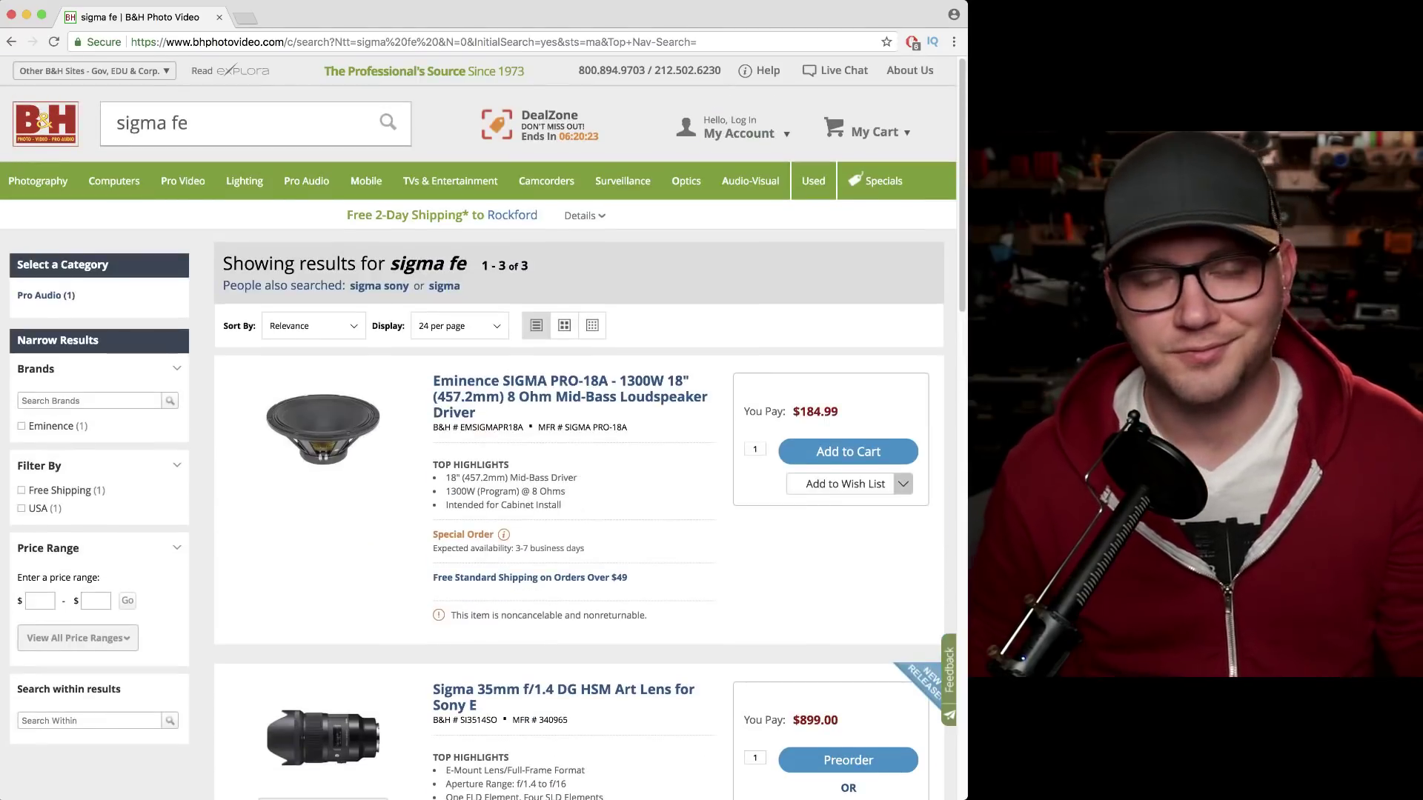
{"action": "scroll", "coordinate": [482, 428], "scroll_direction": "down", "scroll_amount": 1}
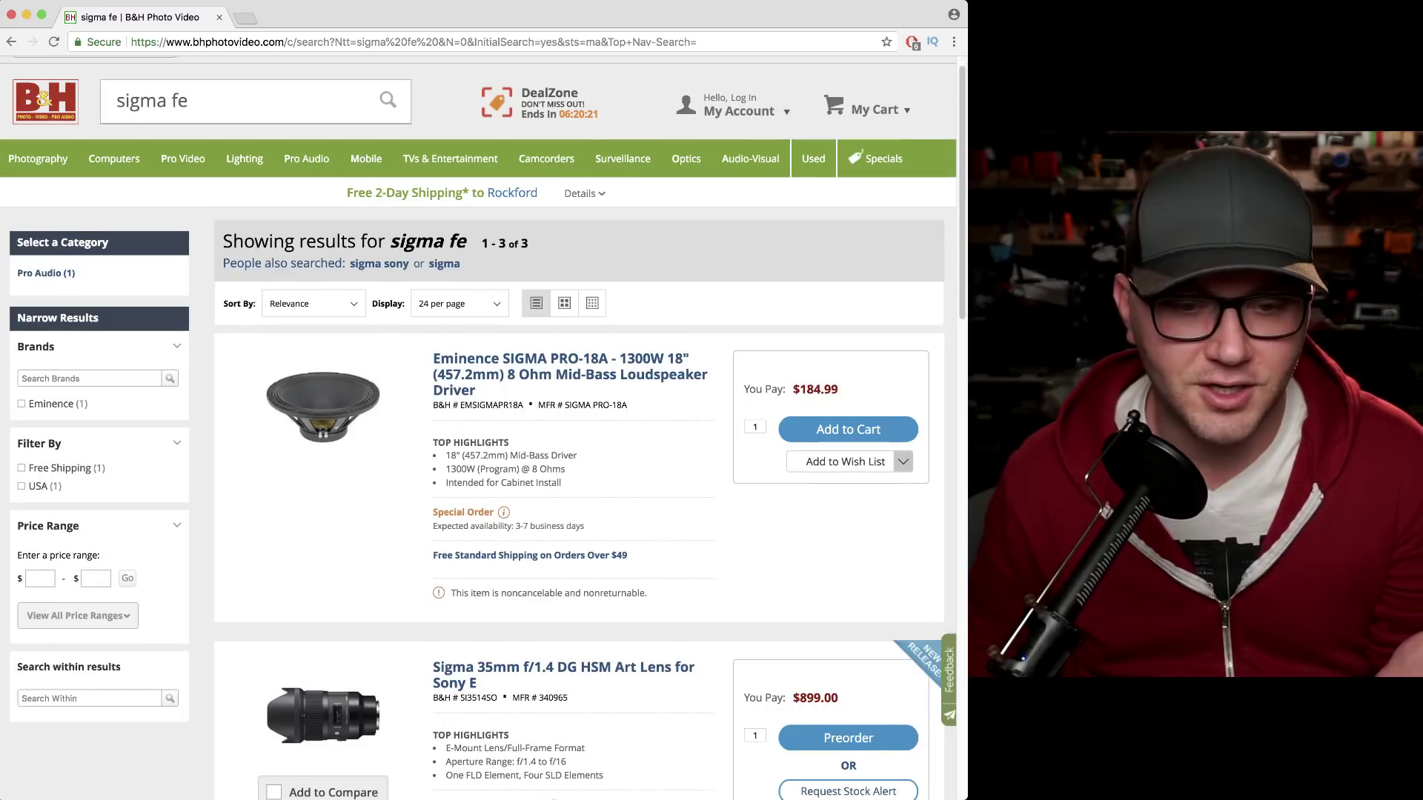
{"action": "left_click", "coordinate": [564, 668]}
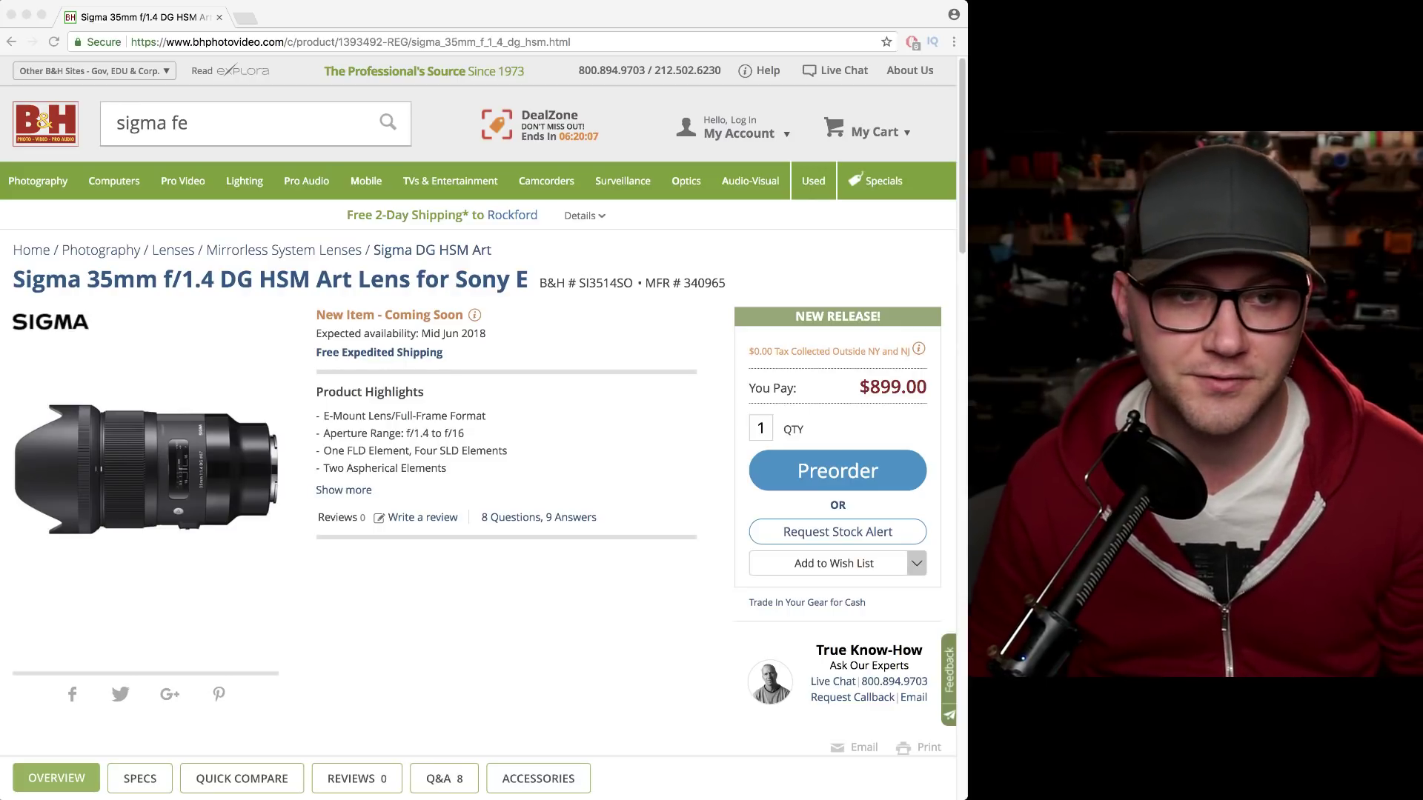
Step: Search the store for "loxia" and review the prices, apertures and availability of the listed ZEISS Loxia lenses for Sony E mount
{"action": "left_click", "coordinate": [194, 123]}
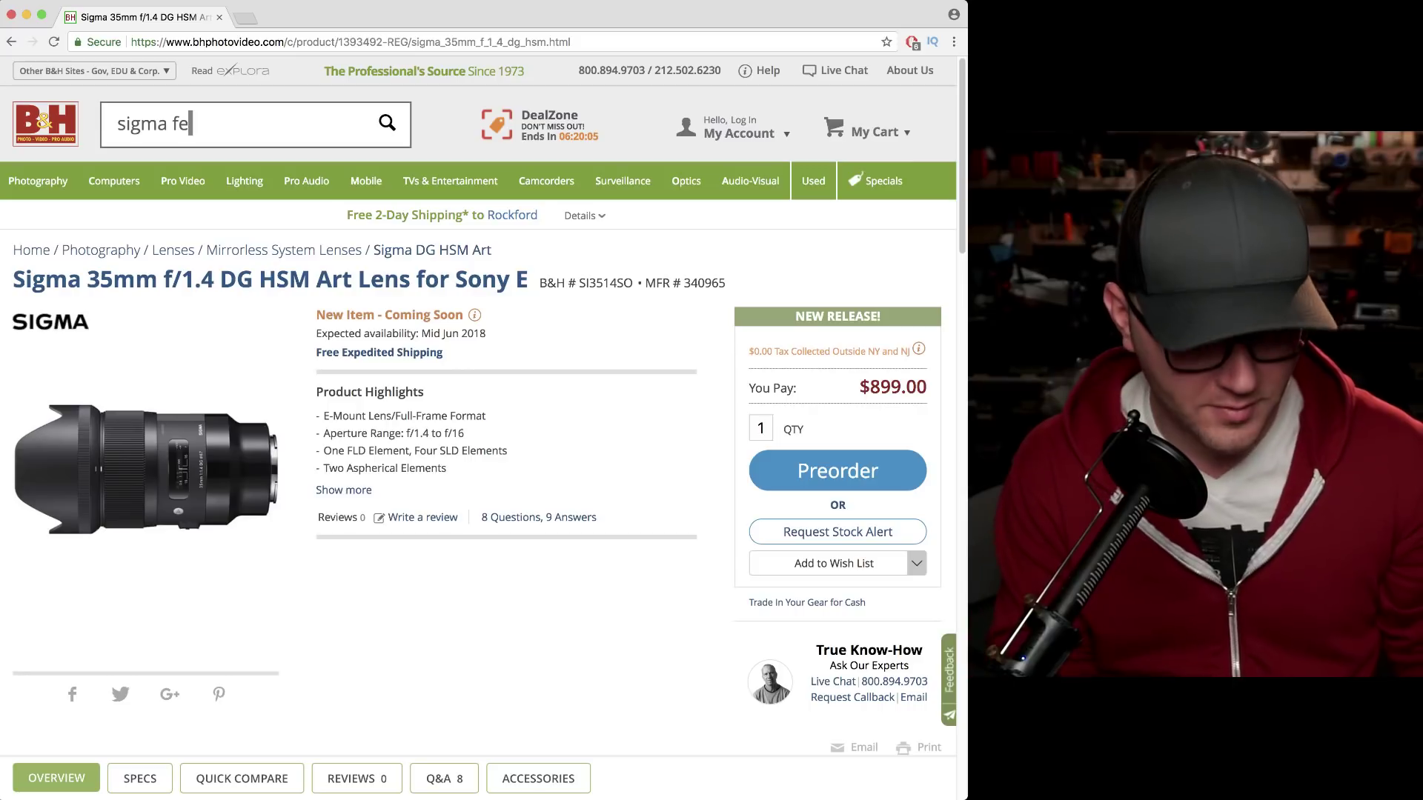
{"action": "key", "text": "super+a"}
{"action": "type", "text": "loxia"}
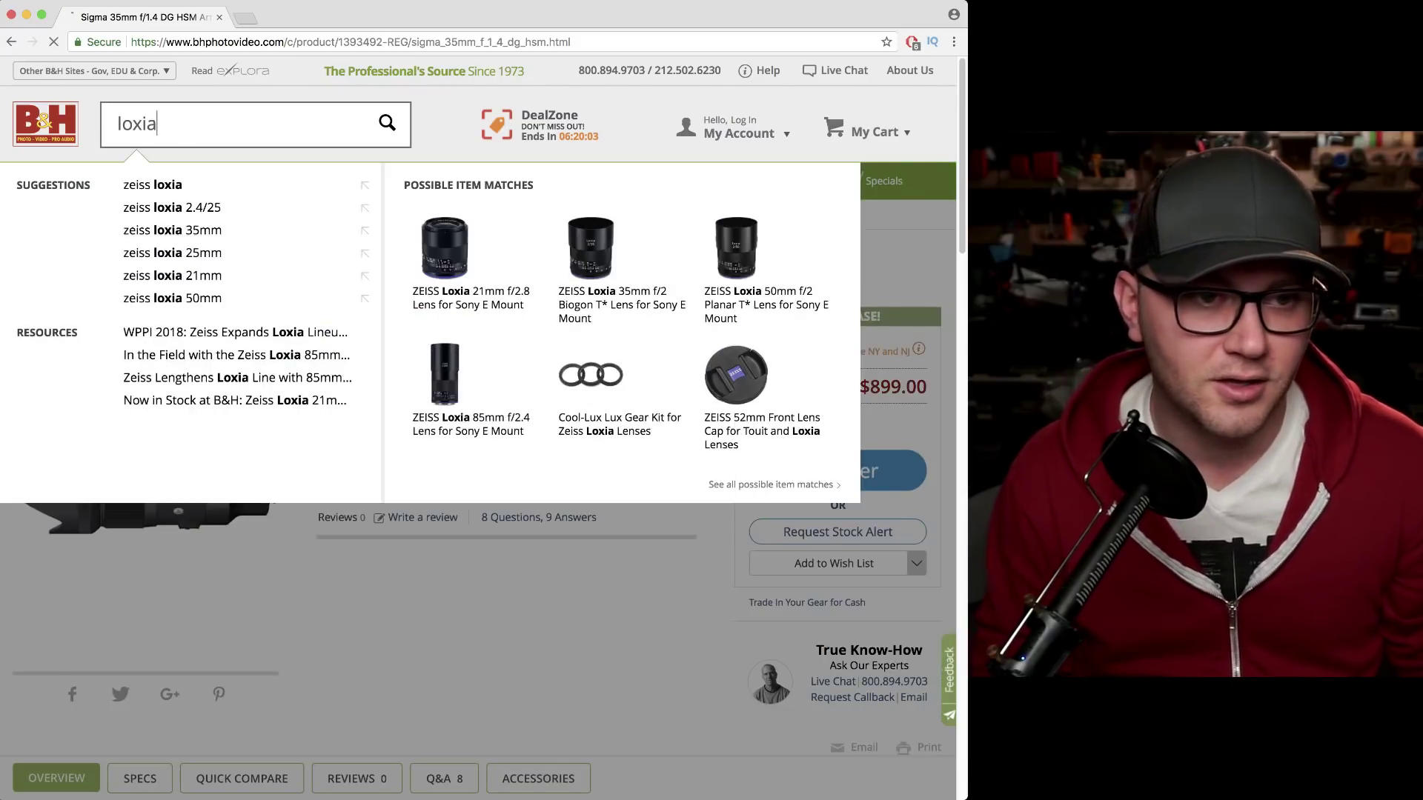
{"action": "key", "text": "Return"}
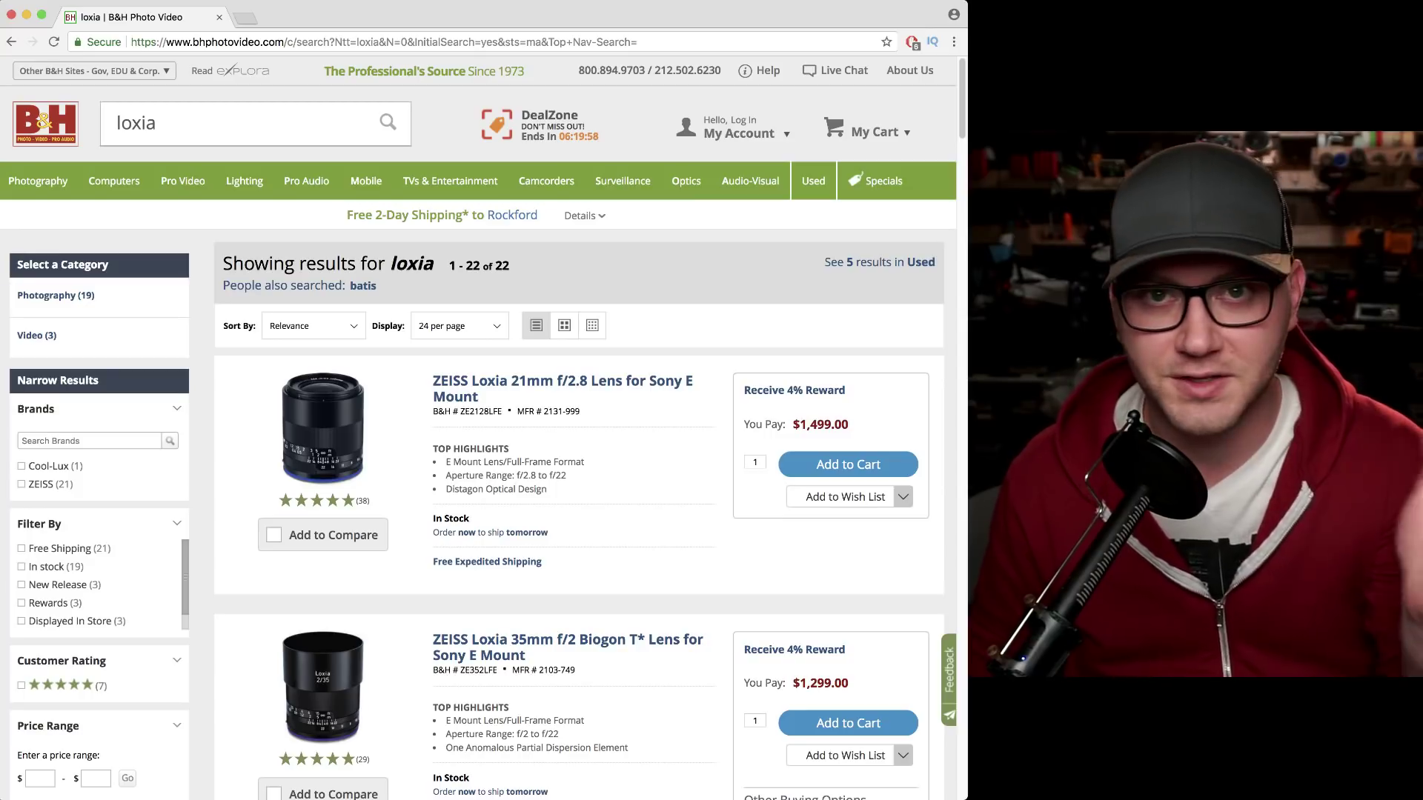
{"action": "scroll", "coordinate": [479, 428], "scroll_direction": "down", "scroll_amount": 2}
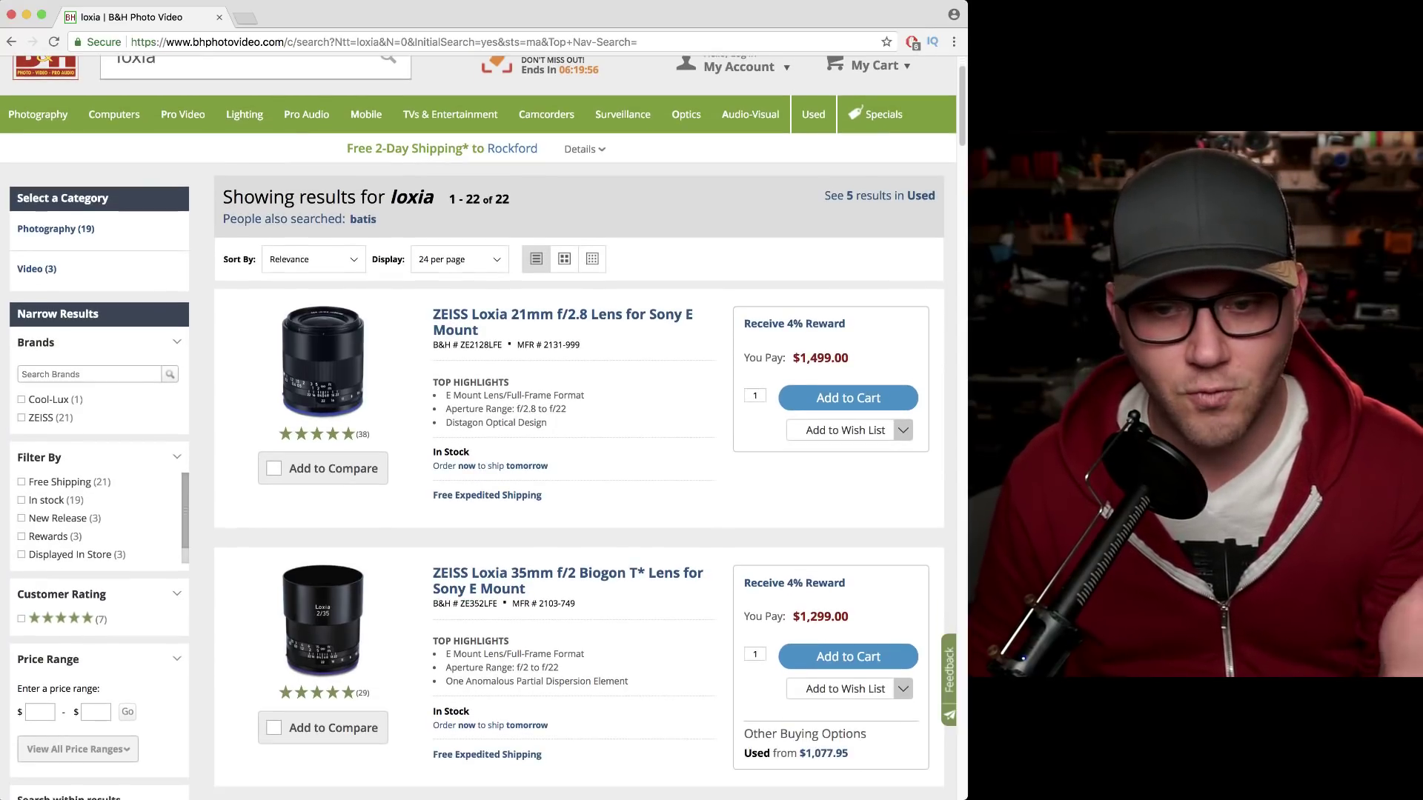
{"action": "scroll", "coordinate": [479, 428], "scroll_direction": "down", "scroll_amount": 1}
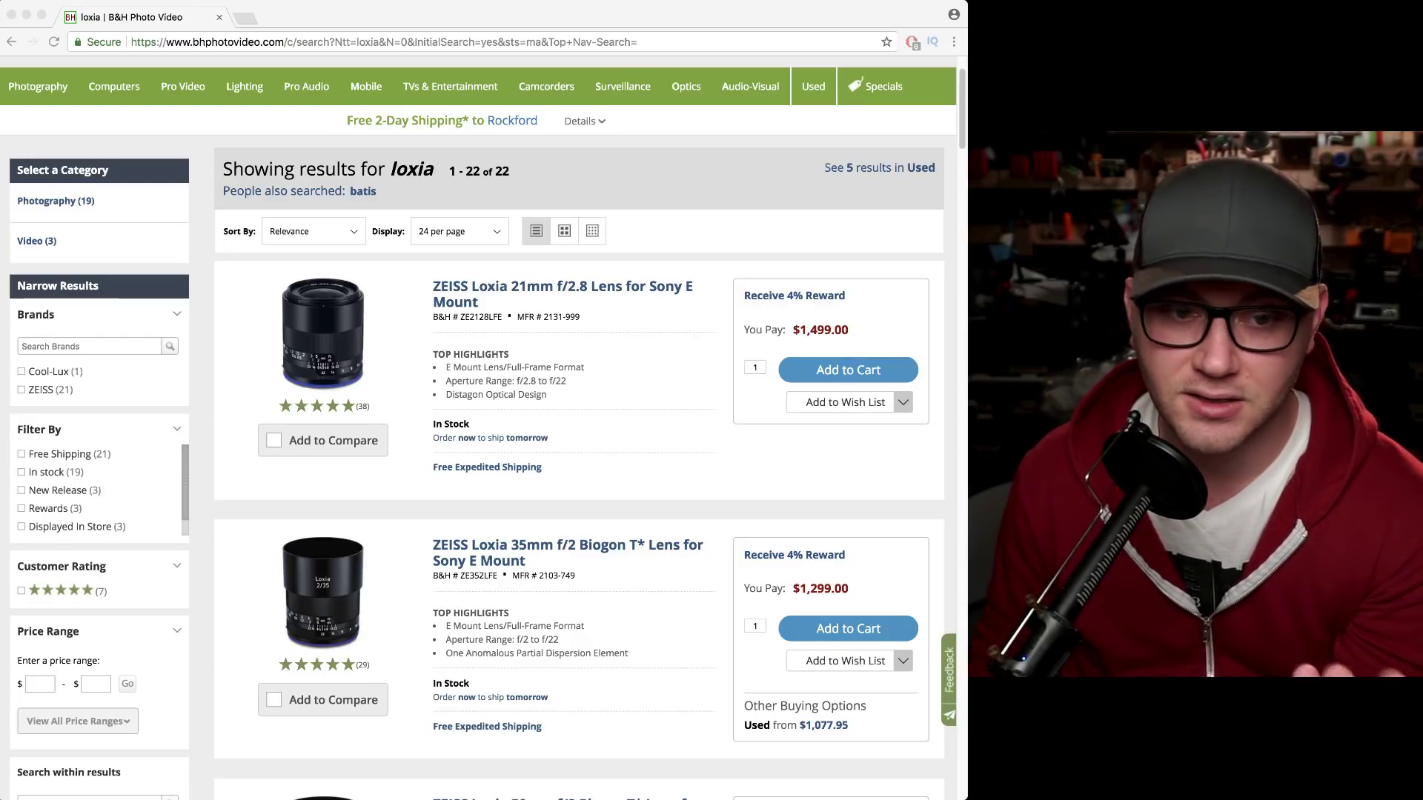
{"action": "scroll", "coordinate": [482, 430], "scroll_direction": "down", "scroll_amount": 10}
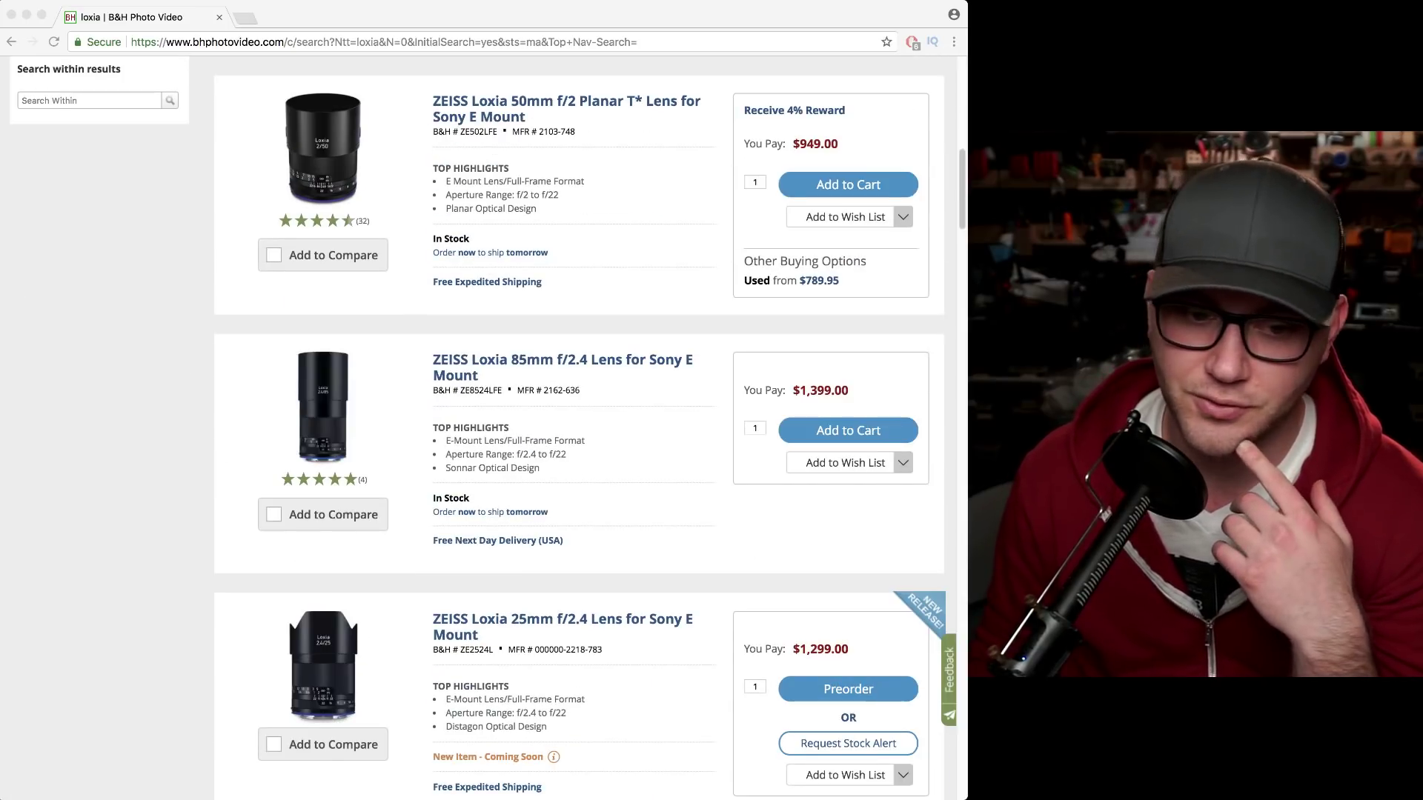
{"action": "scroll", "coordinate": [482, 430], "scroll_direction": "down", "scroll_amount": 1}
{"action": "scroll", "coordinate": [482, 415], "scroll_direction": "up", "scroll_amount": 3}
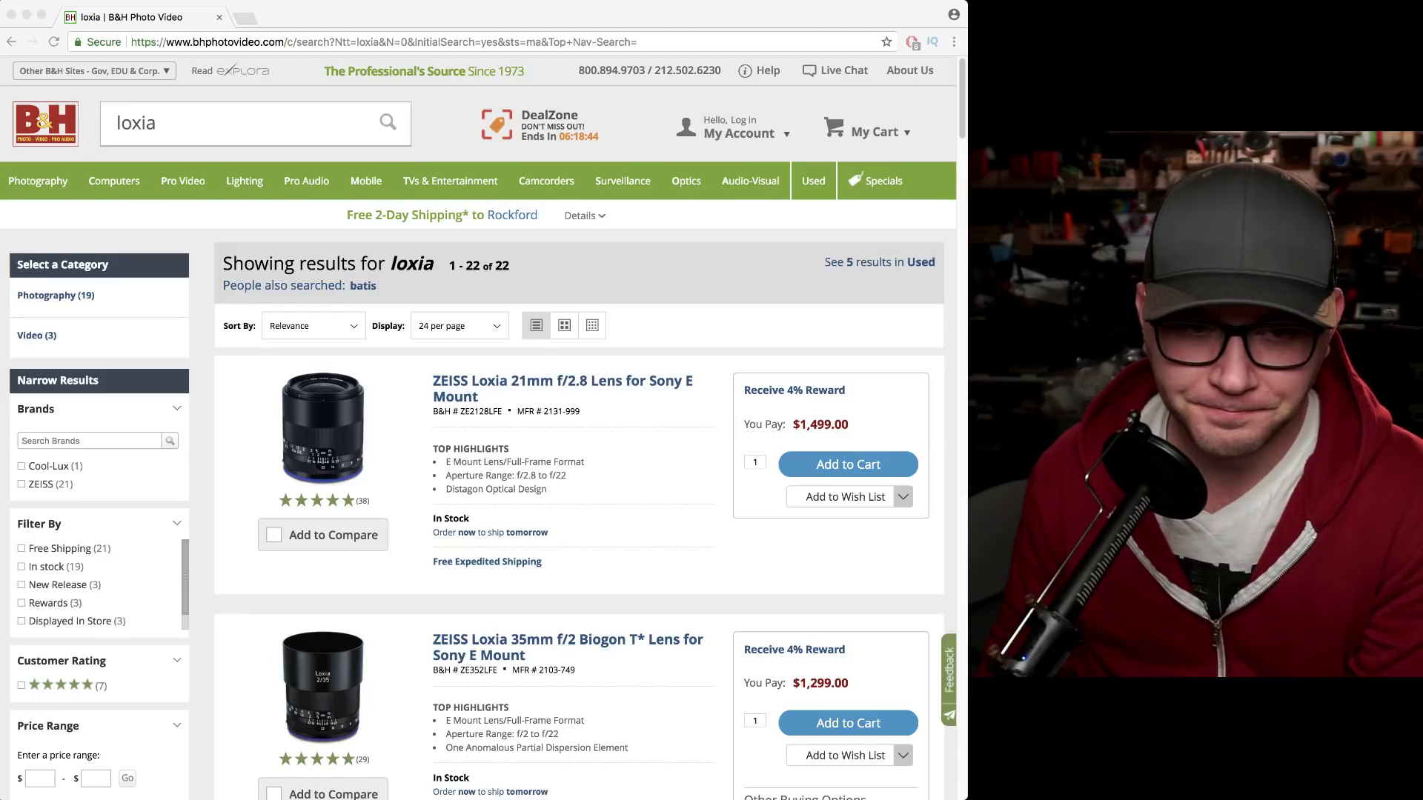
{"action": "scroll", "coordinate": [478, 422], "scroll_direction": "down", "scroll_amount": 5}
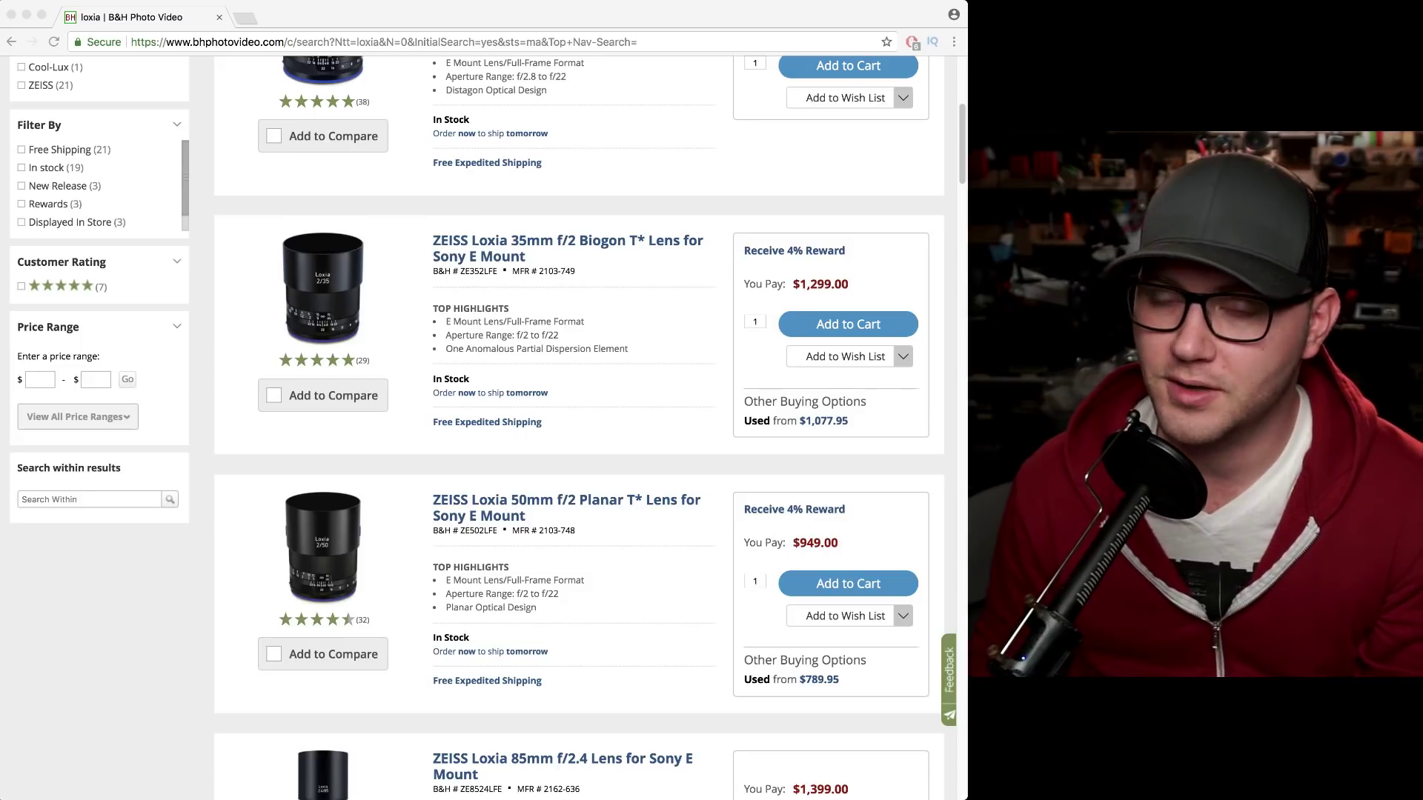
Step: Replace the current web address with the copied Amazon link to the VILTROX EF-M2 lens mount adapter and load it
{"action": "left_click", "coordinate": [384, 42]}
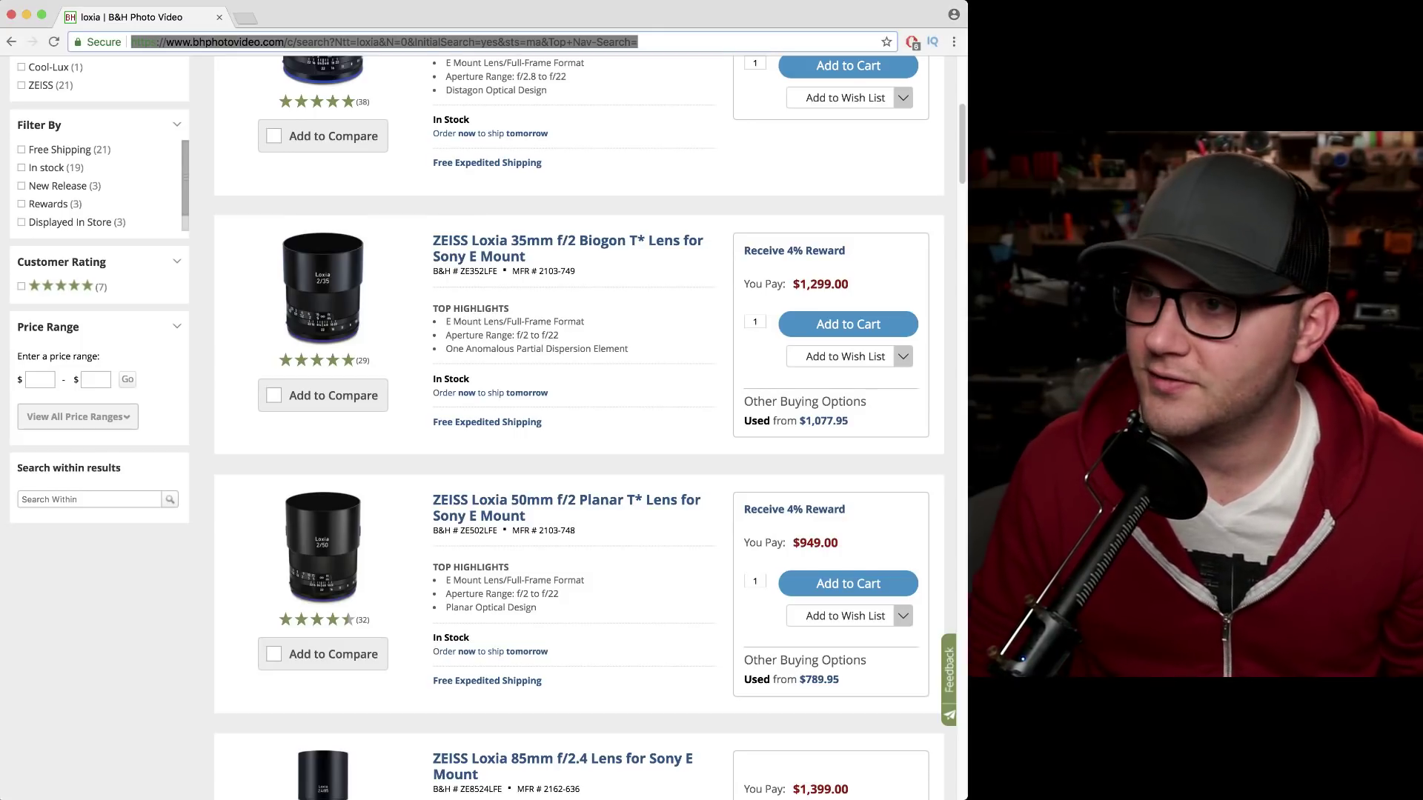
{"action": "key", "text": "super+Tab"}
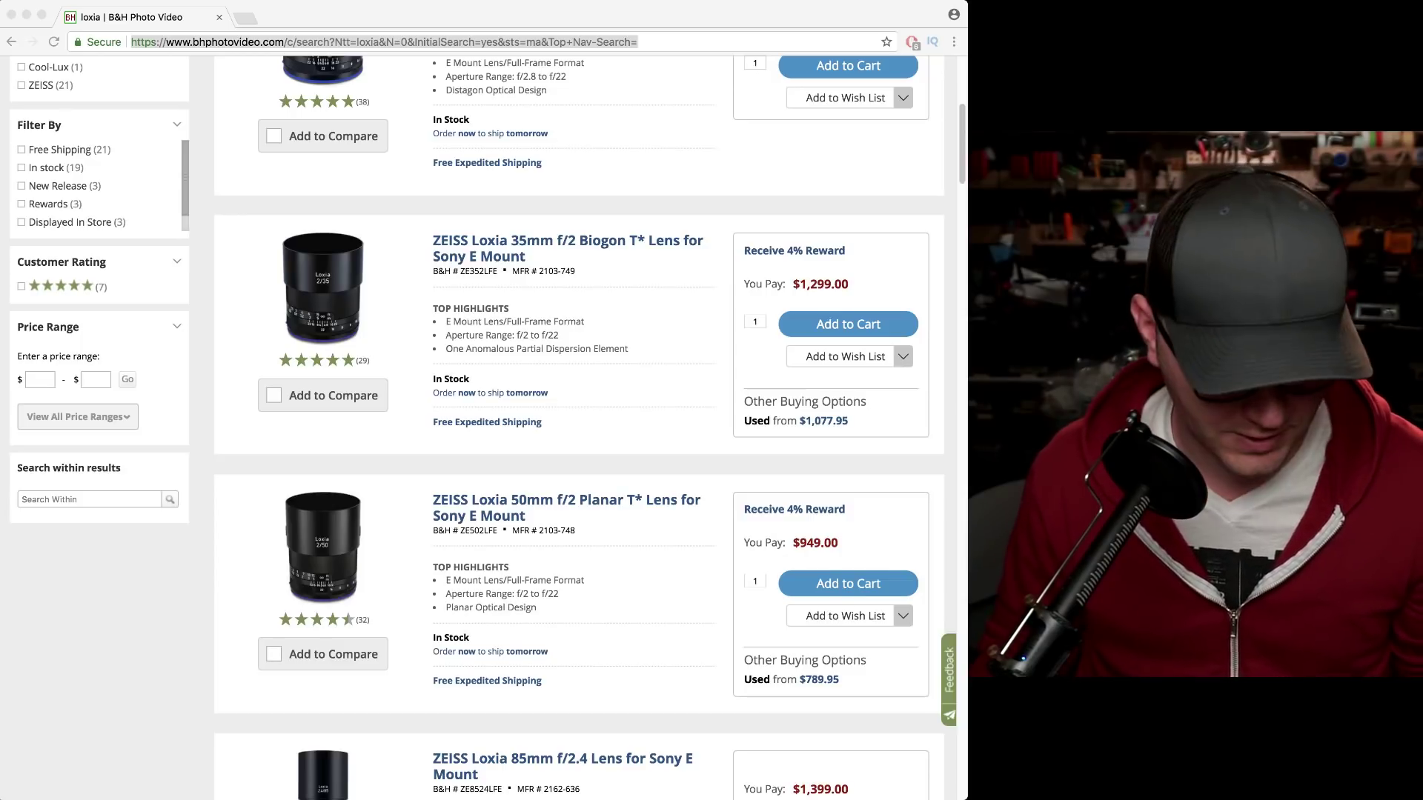
{"action": "key", "text": "super+v"}
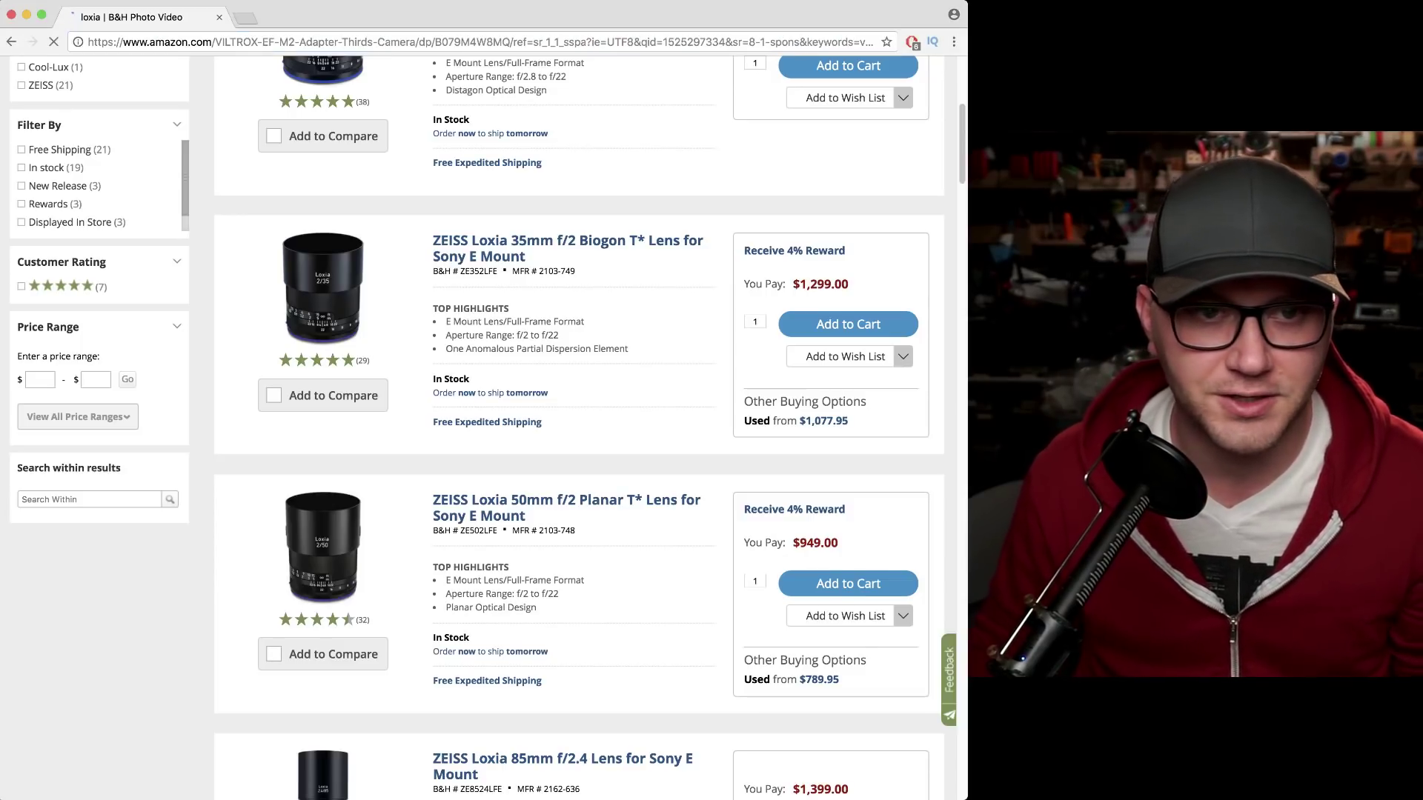
{"action": "key", "text": "Return"}
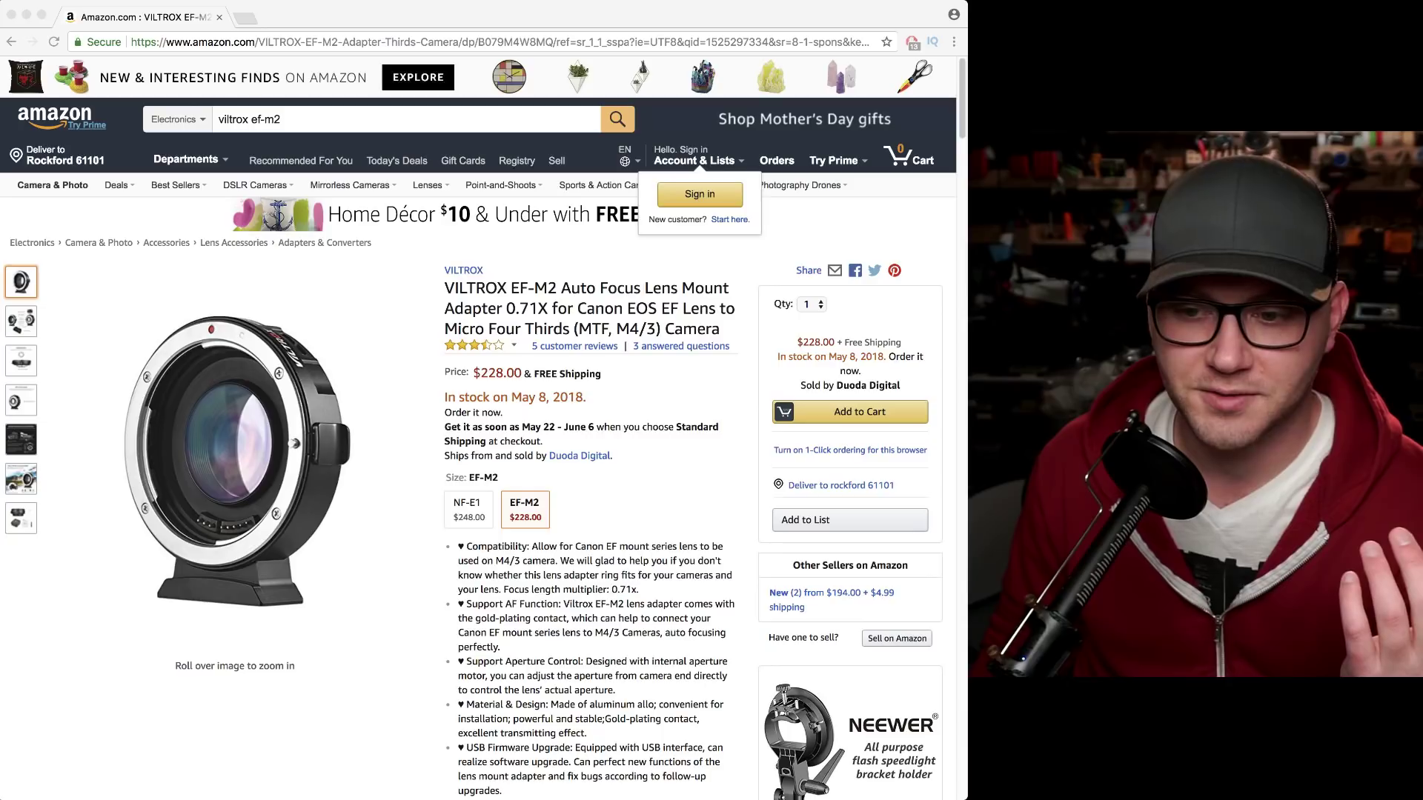
Step: Switch to Final Cut Pro and open the 4K 24p Test project, followed by the FS700 Tests project, from the ProRes-RAW event
{"action": "key", "text": "super+Tab"}
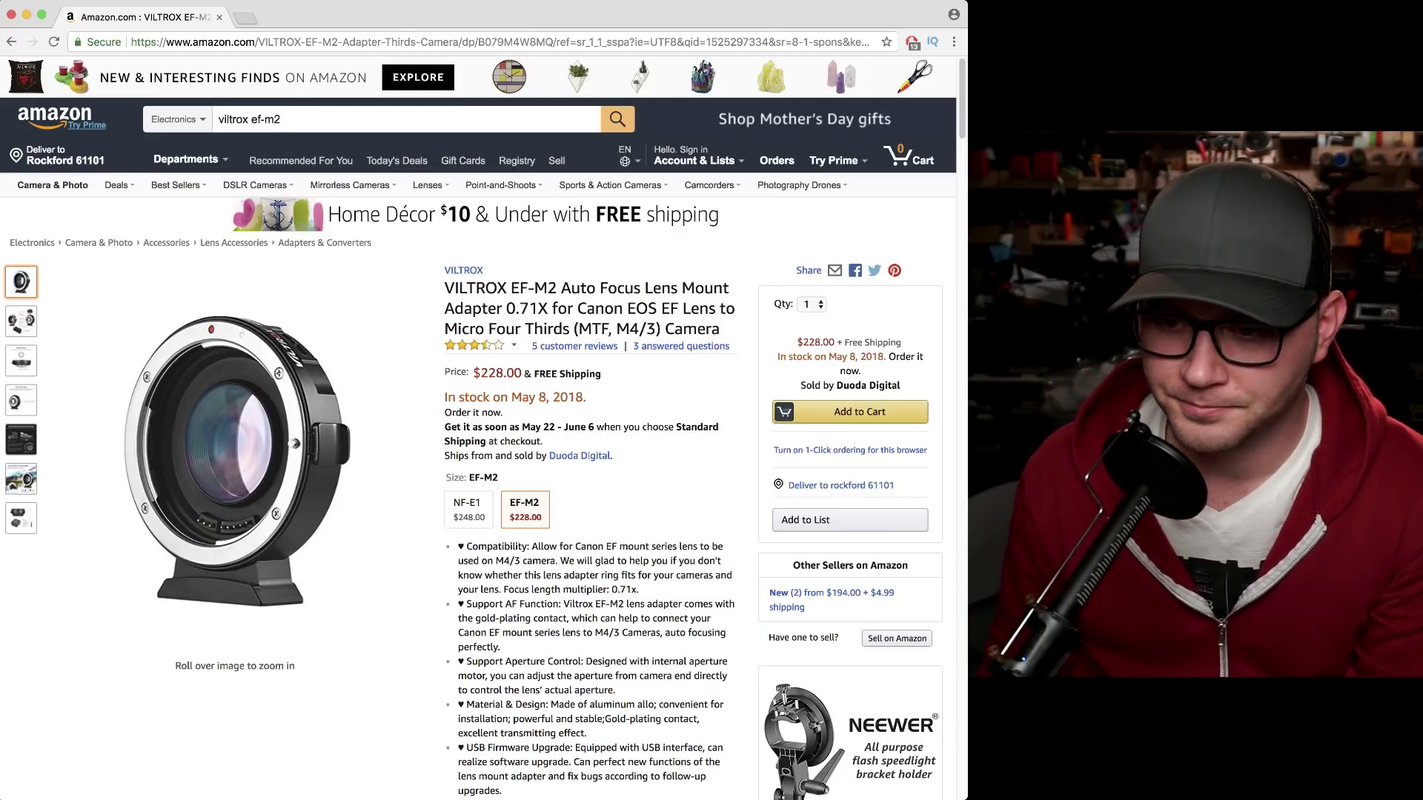
{"action": "key", "text": "super+Tab"}
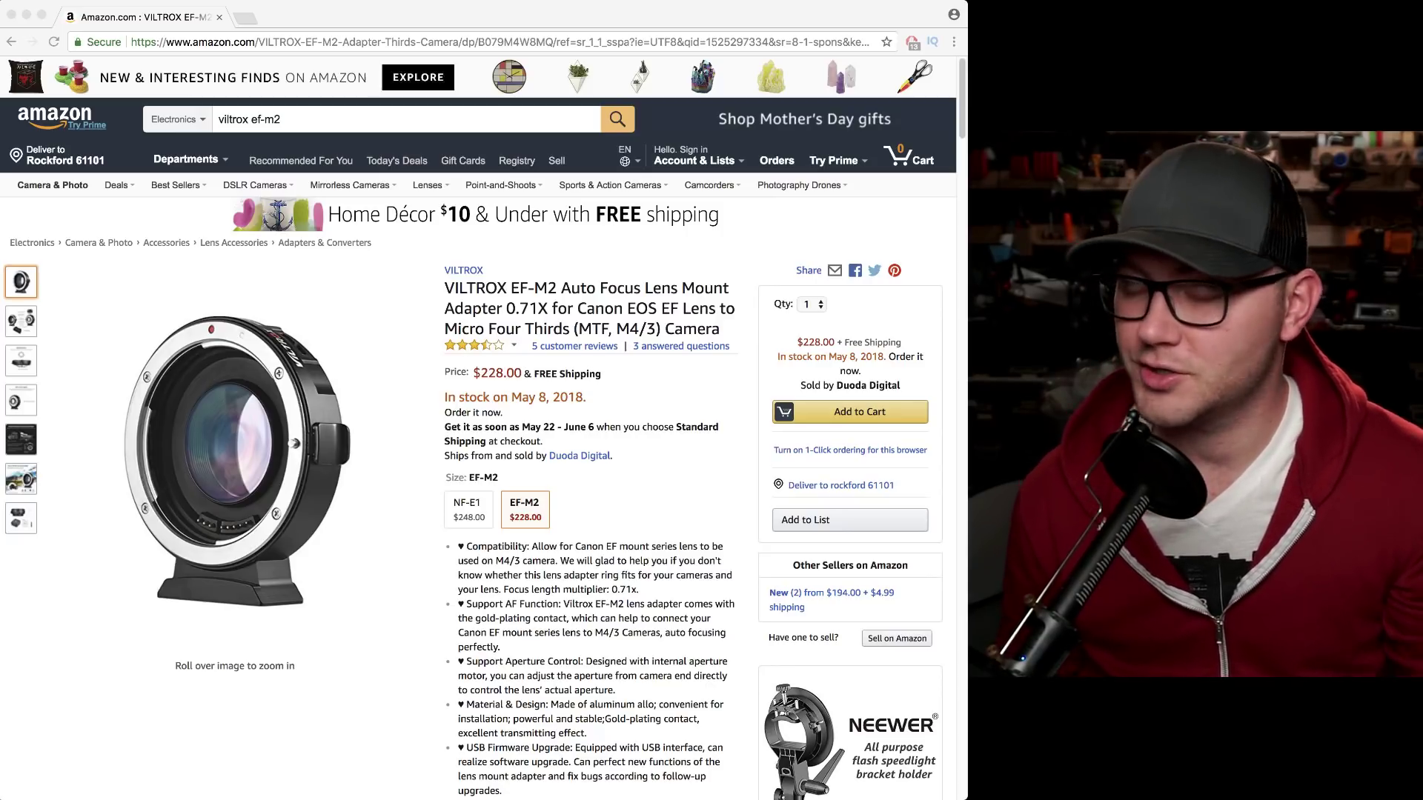
{"action": "key", "text": "super+Tab"}
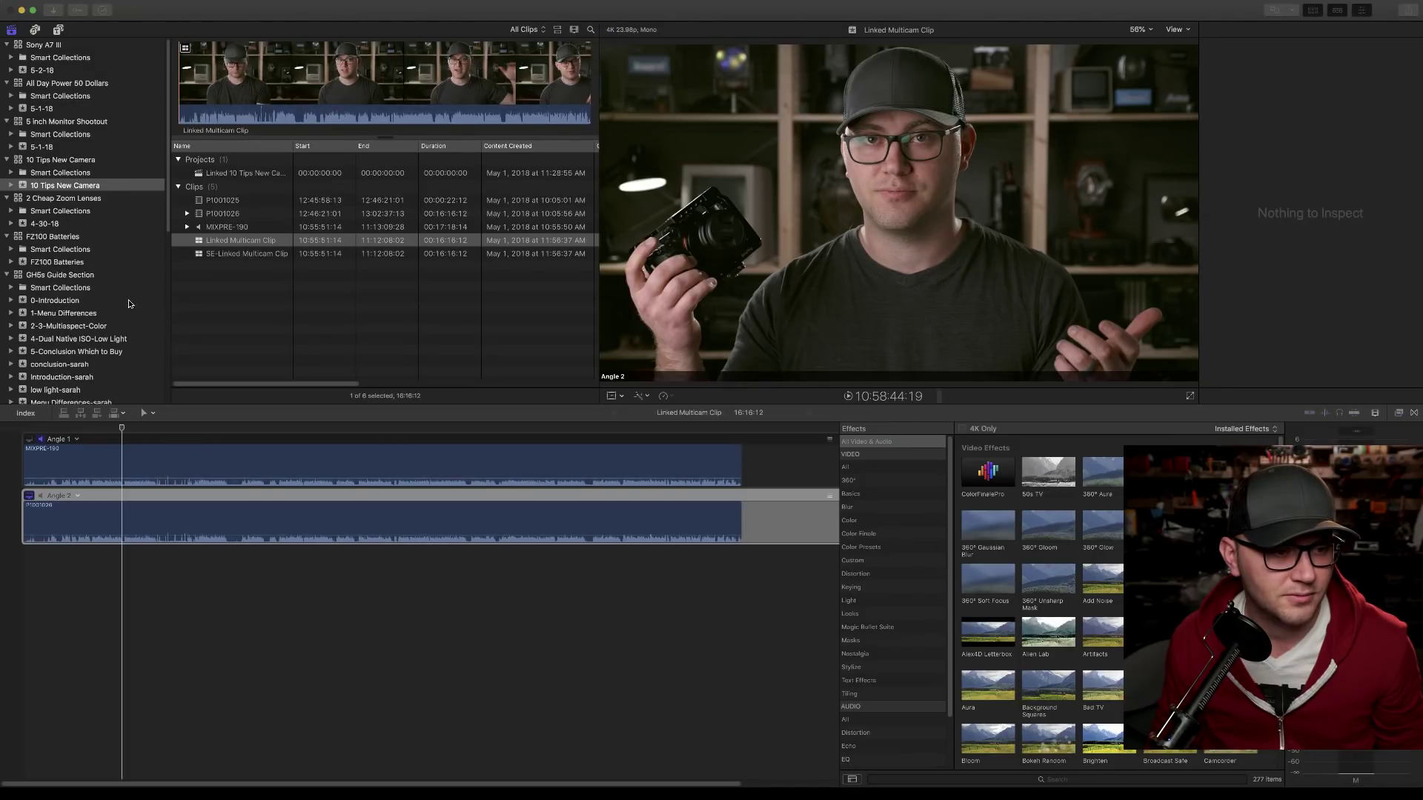
{"action": "left_click", "coordinate": [58, 361]}
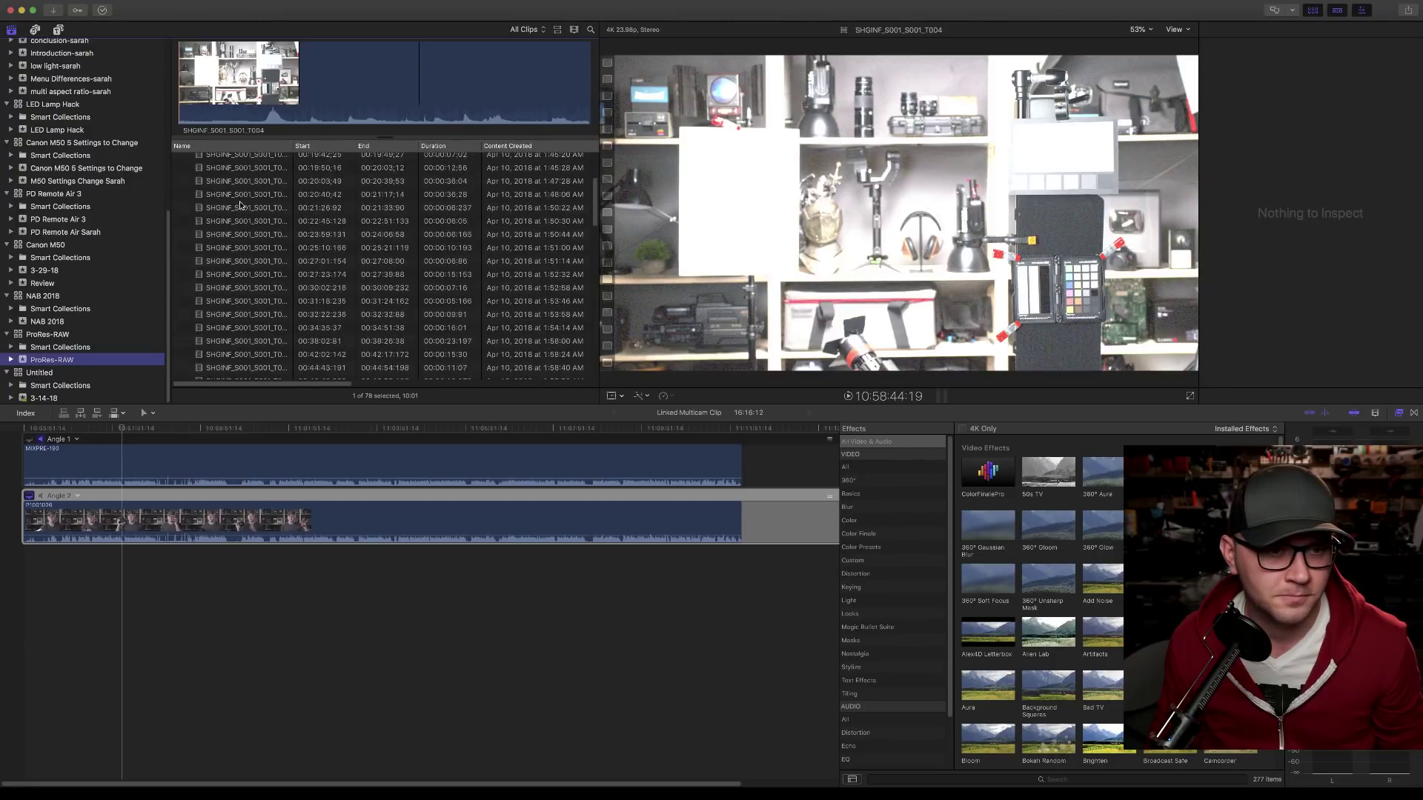
{"action": "left_click", "coordinate": [234, 176]}
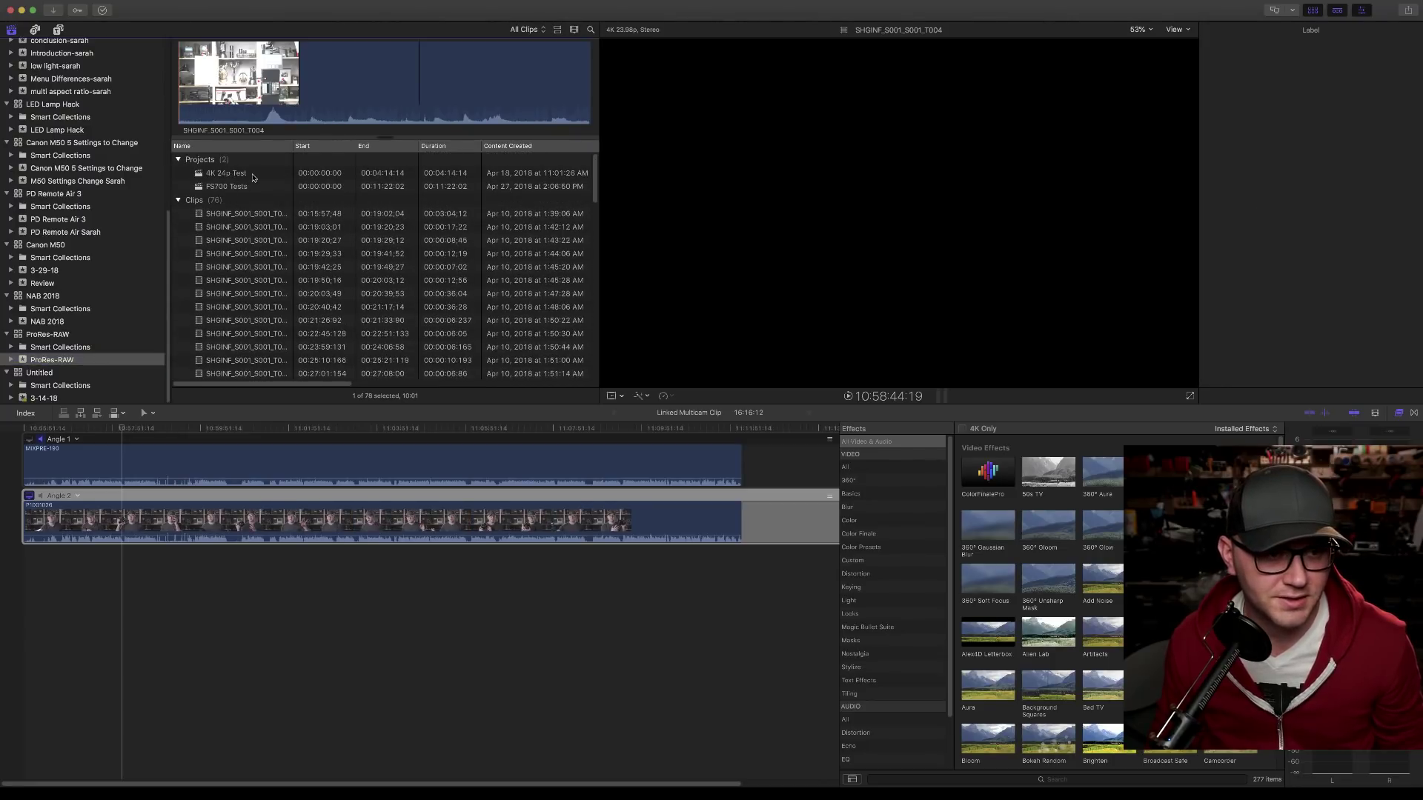
{"action": "double_click", "coordinate": [244, 176]}
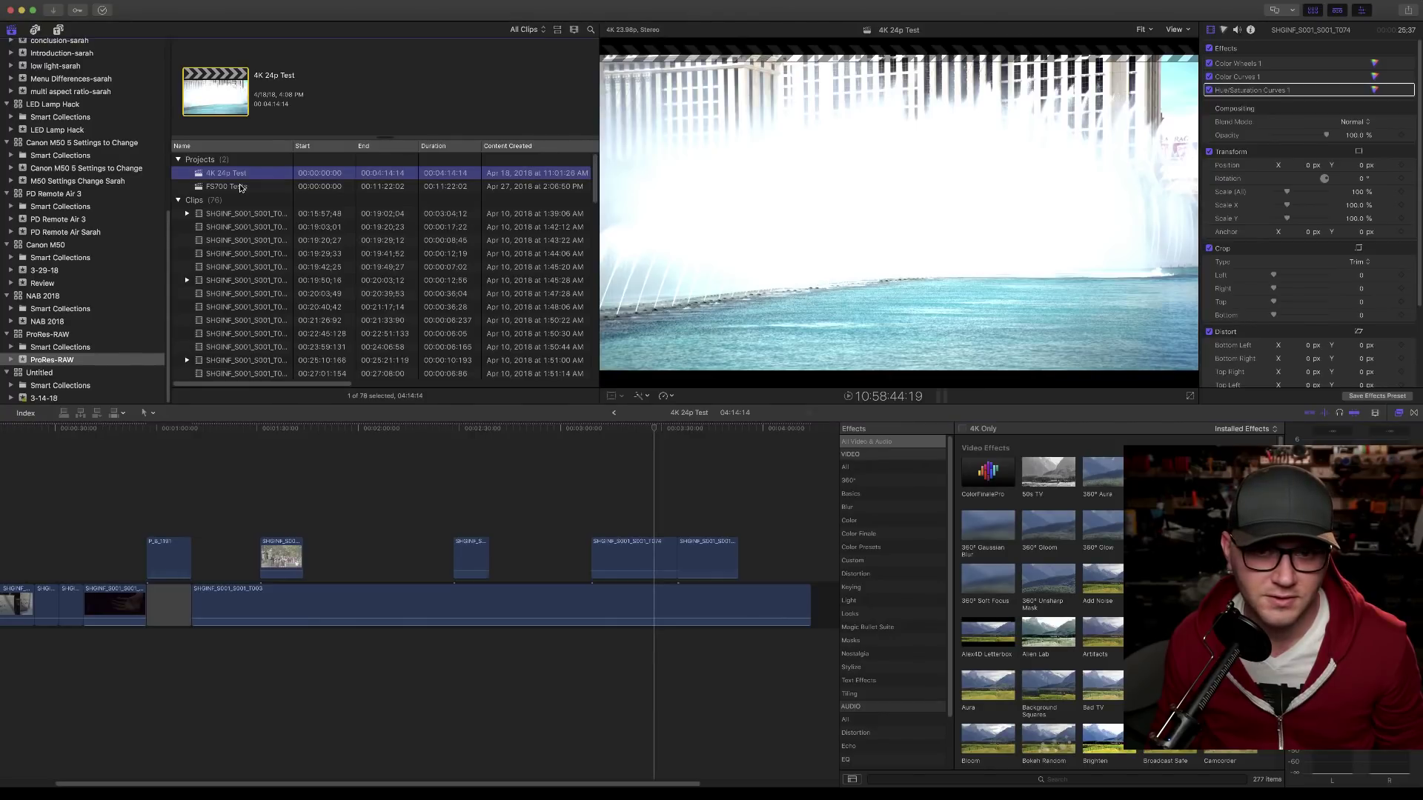
{"action": "double_click", "coordinate": [239, 188]}
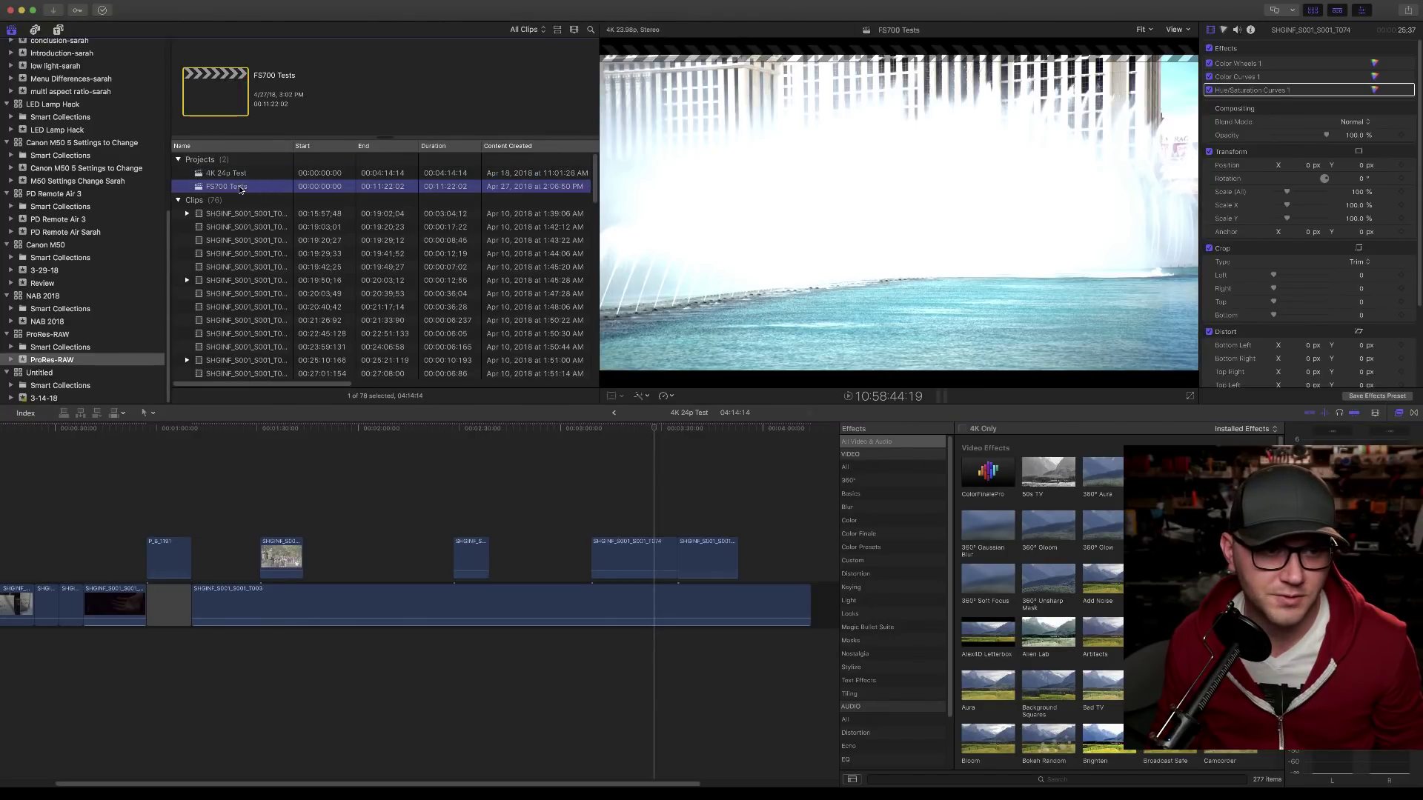
Step: Check the details of the FS700 Tests project and the properties of the ProRes-RAW library
{"action": "left_click", "coordinate": [63, 363]}
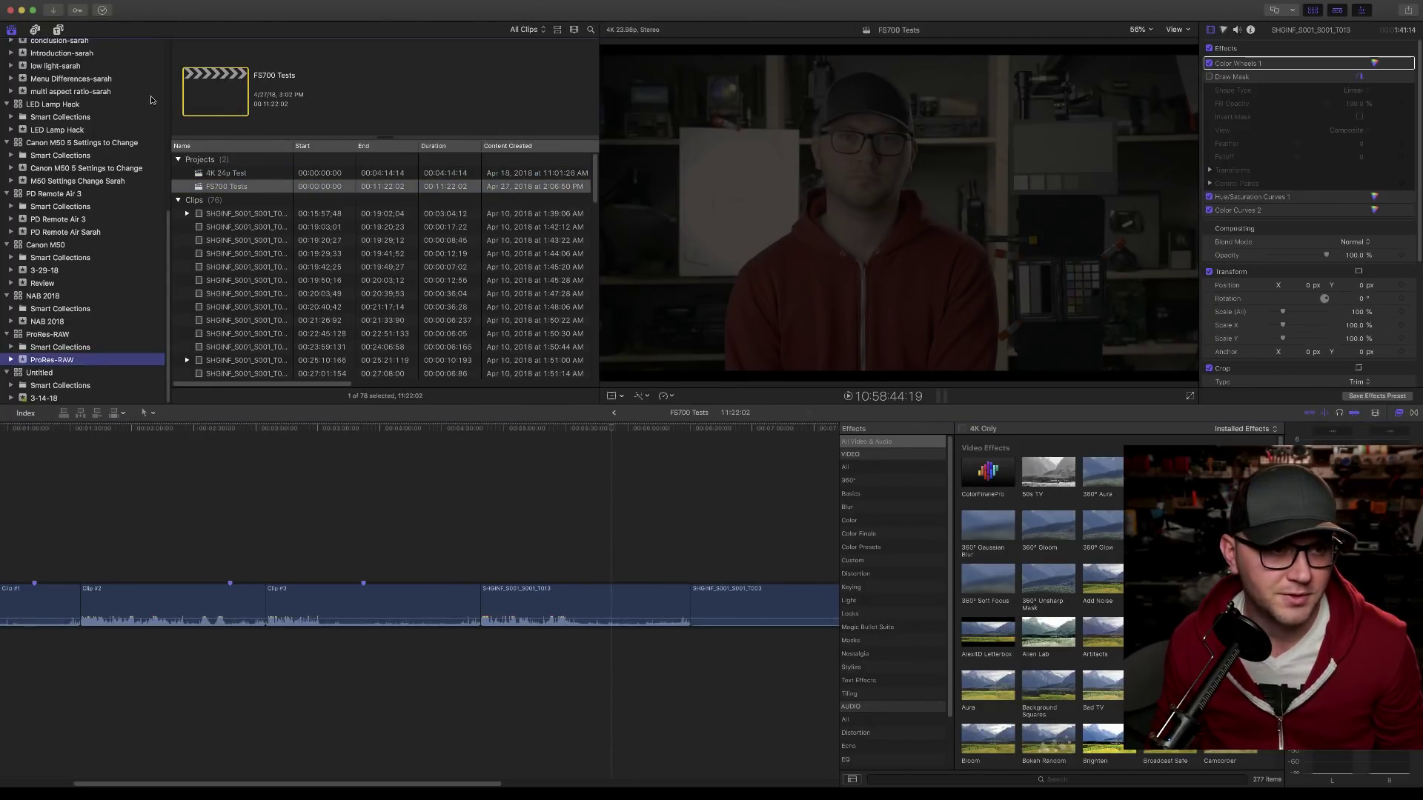
{"action": "left_click", "coordinate": [205, 189]}
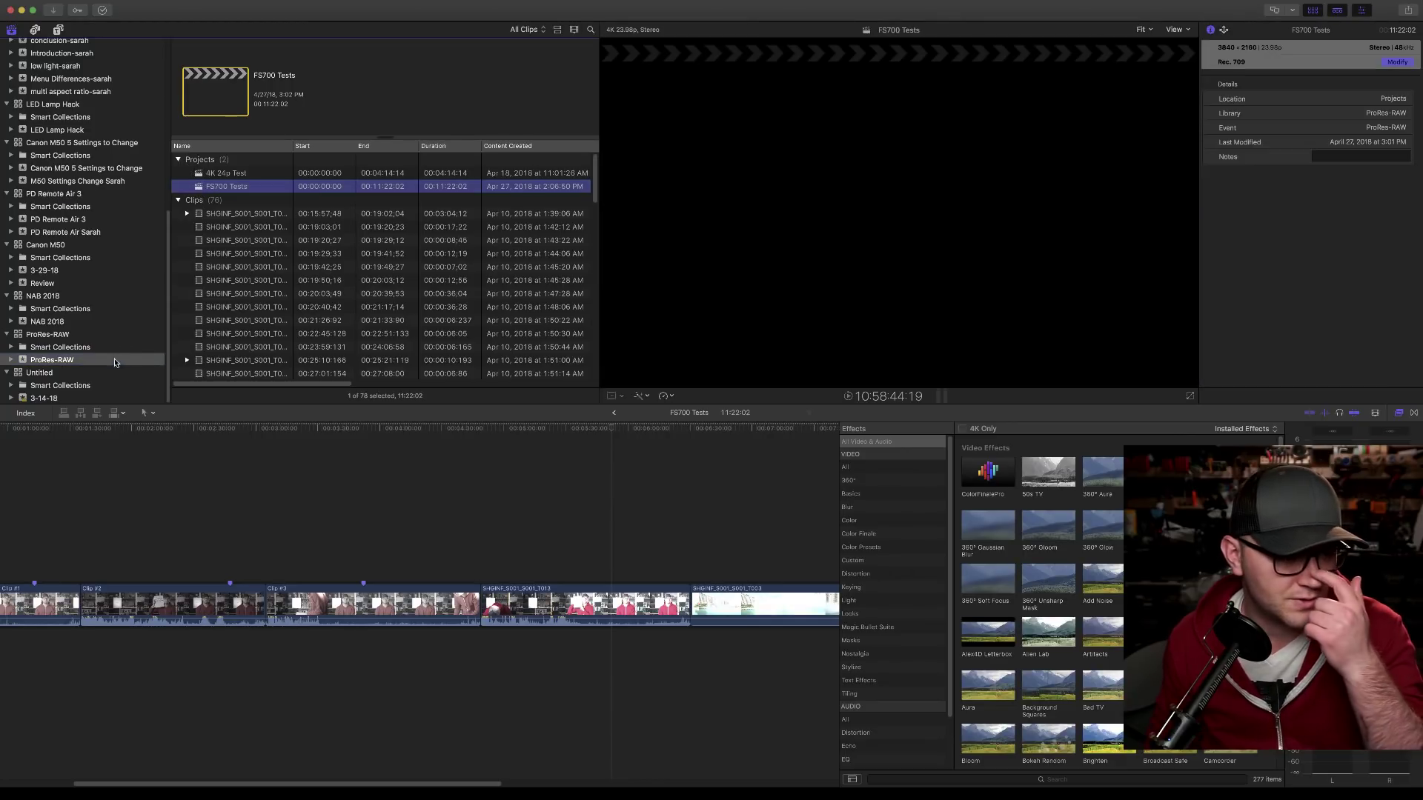
{"action": "left_click", "coordinate": [90, 338]}
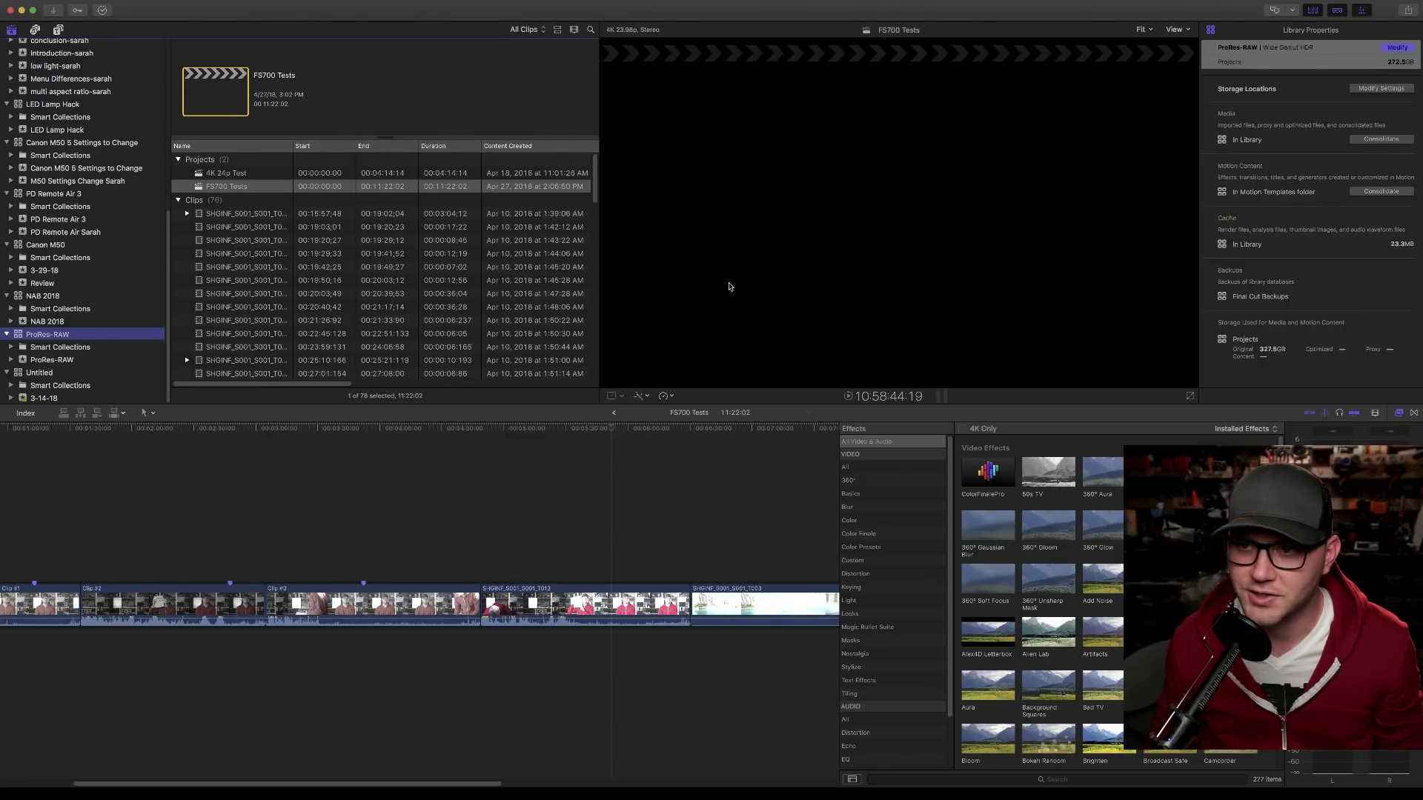
{"action": "left_click", "coordinate": [943, 219]}
Step: Remove the Color Wheels 1 effect from the fountain clip SHGINF_S001_S001_T003 in the FS700 Tests timeline
{"action": "left_click", "coordinate": [717, 518]}
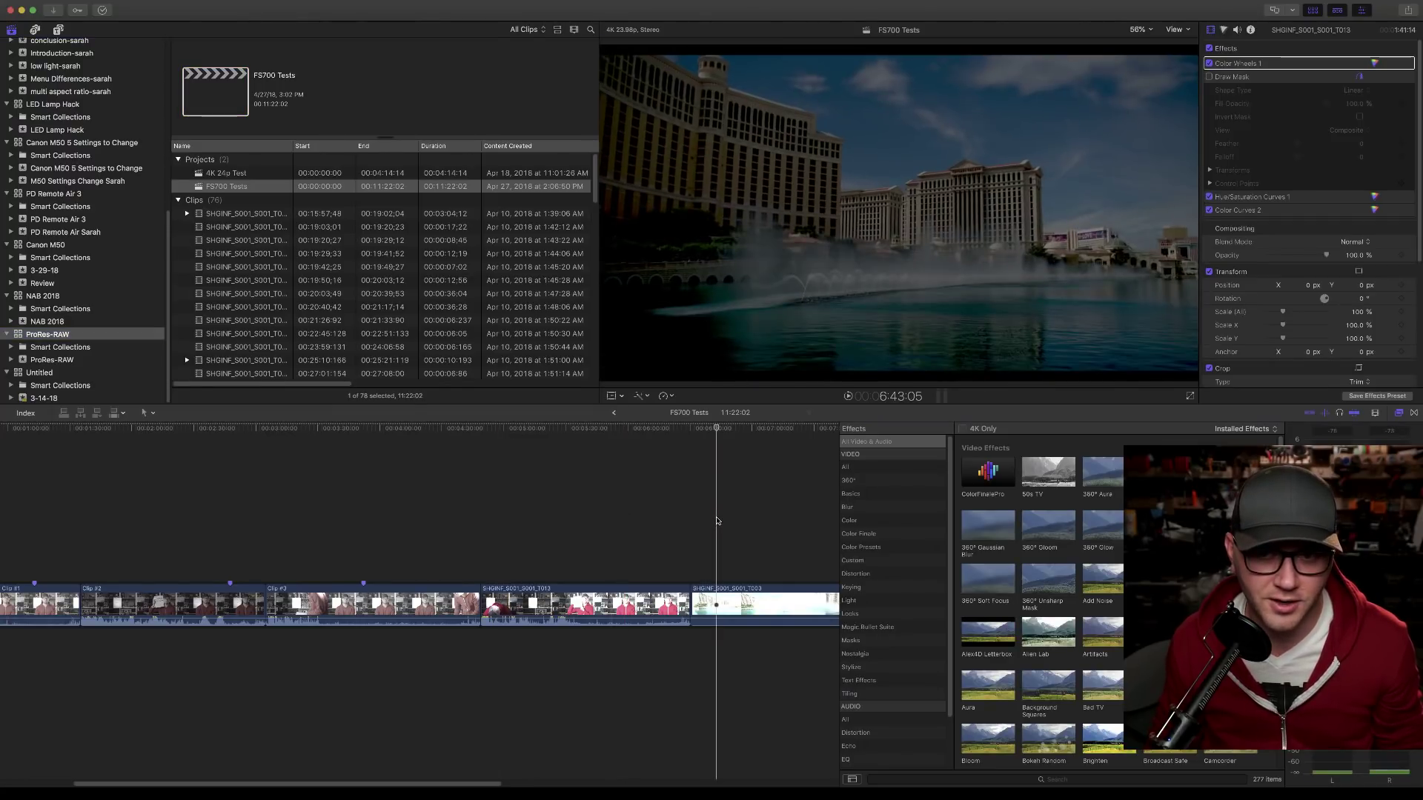
{"action": "scroll", "coordinate": [706, 547], "scroll_direction": "right", "scroll_amount": 1}
{"action": "left_click", "coordinate": [683, 607]}
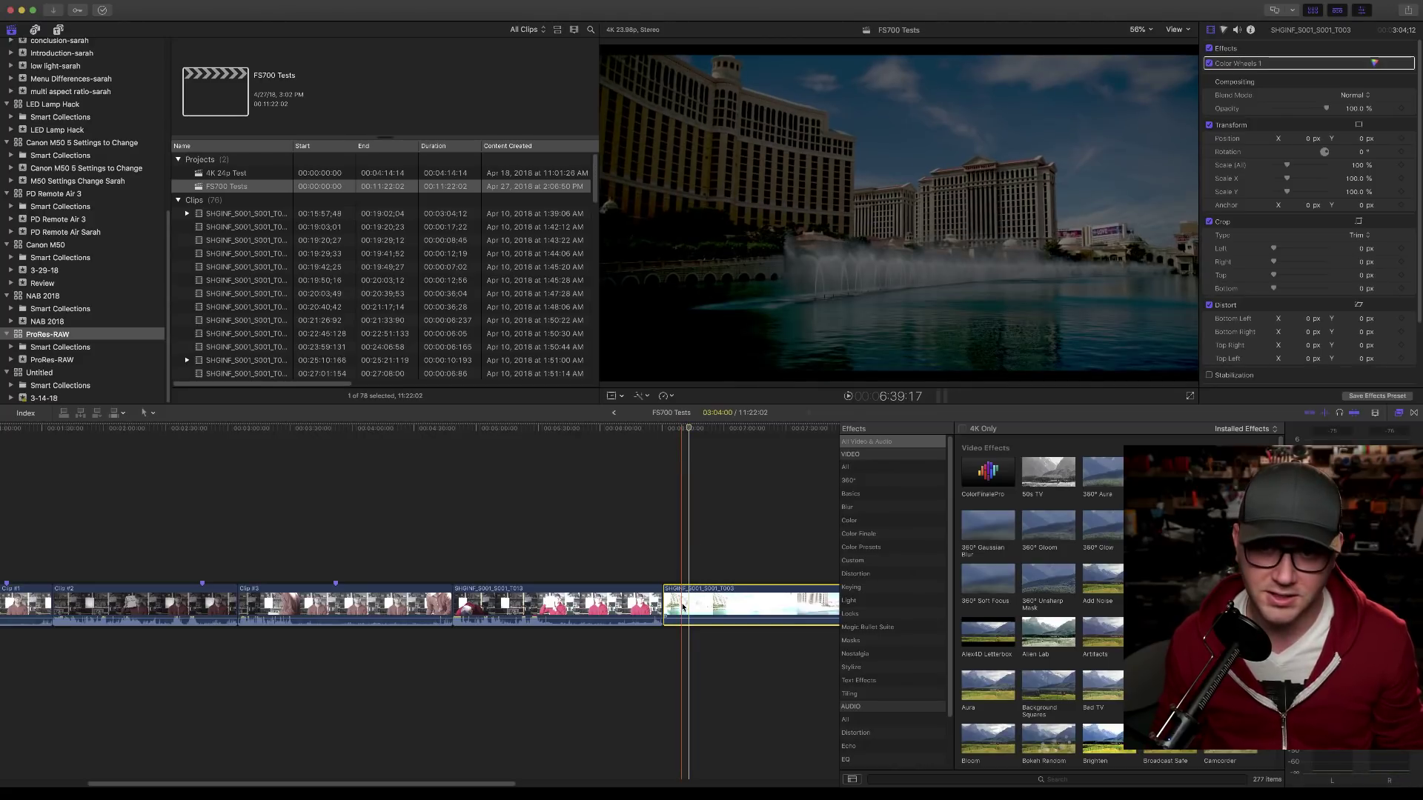
{"action": "key", "text": "Delete"}
{"action": "left_click", "coordinate": [687, 544]}
{"action": "scroll", "coordinate": [688, 544], "scroll_direction": "right", "scroll_amount": 1}
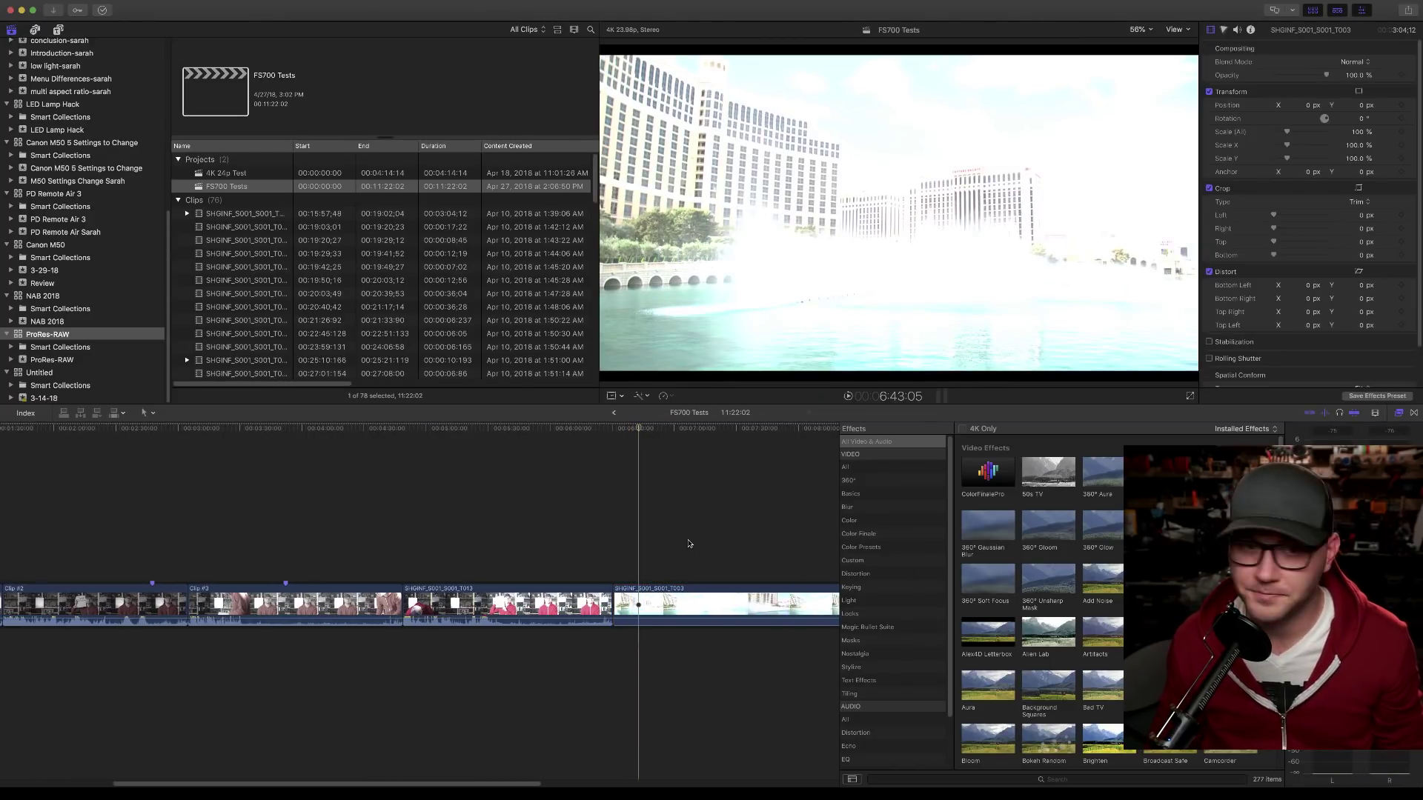
Step: Hide the browser, effects browser and inspector, place the playhead at 6:53:23, and enlarge the viewer over the timeline
{"action": "key", "text": "ctrl+super+1"}
{"action": "key", "text": "super+5"}
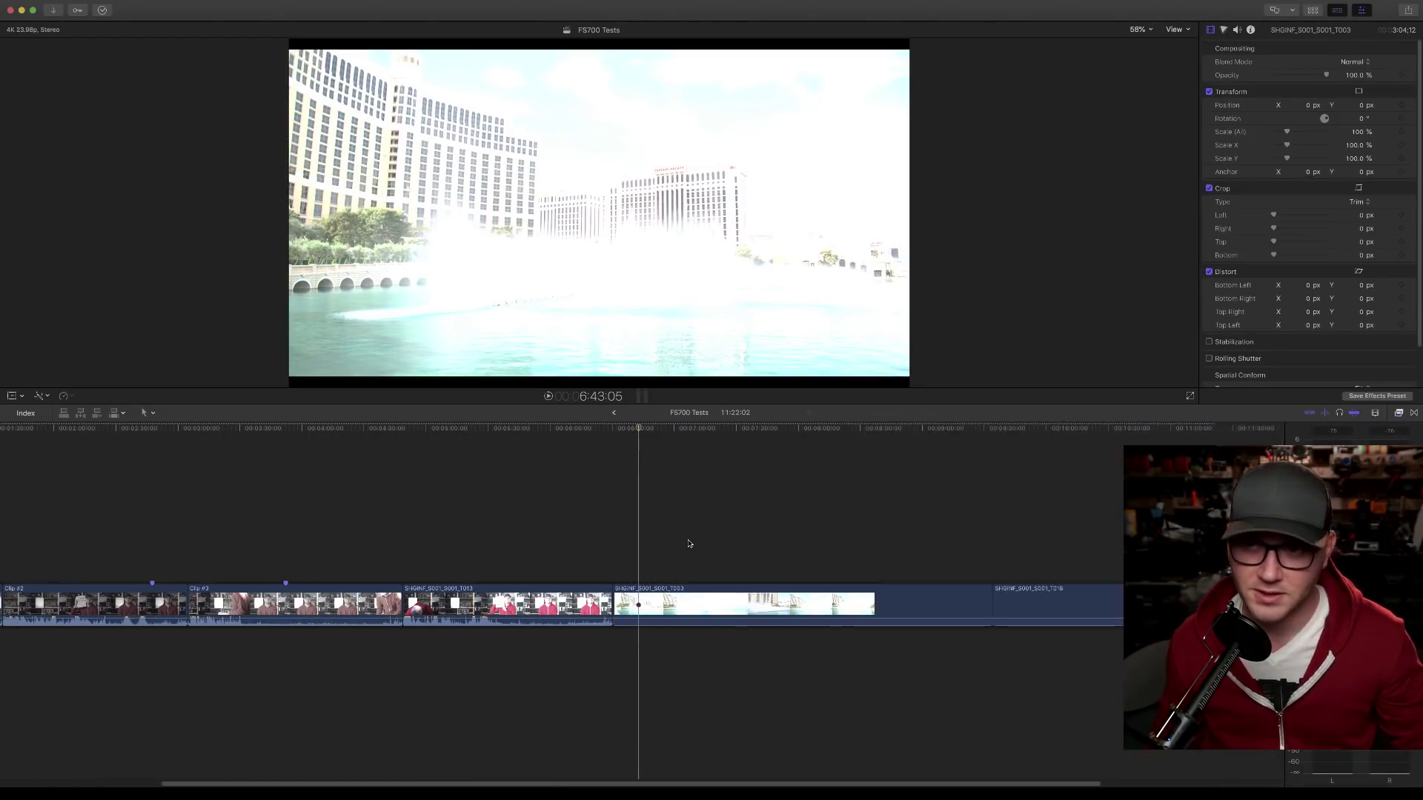
{"action": "key", "text": "super+4"}
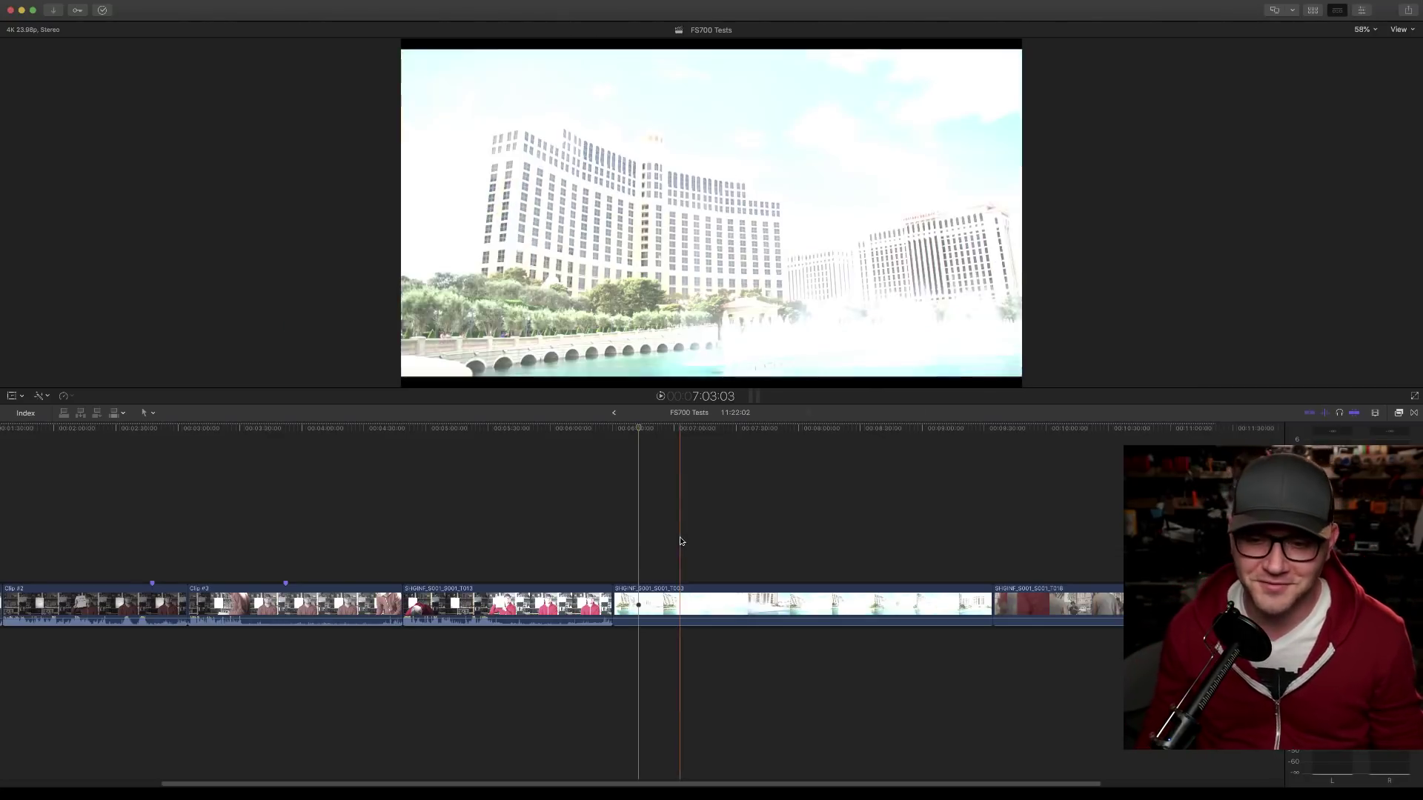
{"action": "left_click", "coordinate": [662, 543]}
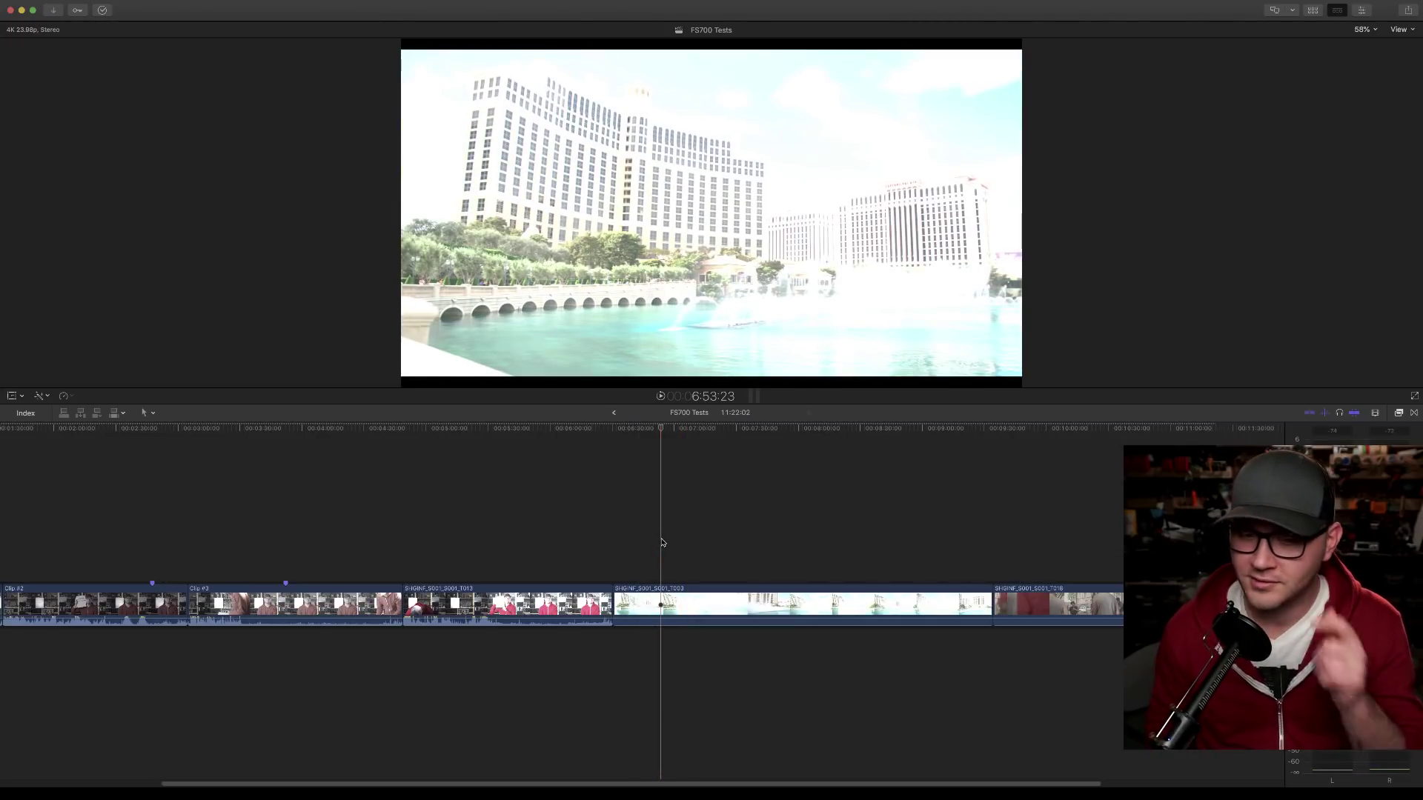
{"action": "left_click_drag", "start_coordinate": [519, 407], "coordinate": [536, 518]}
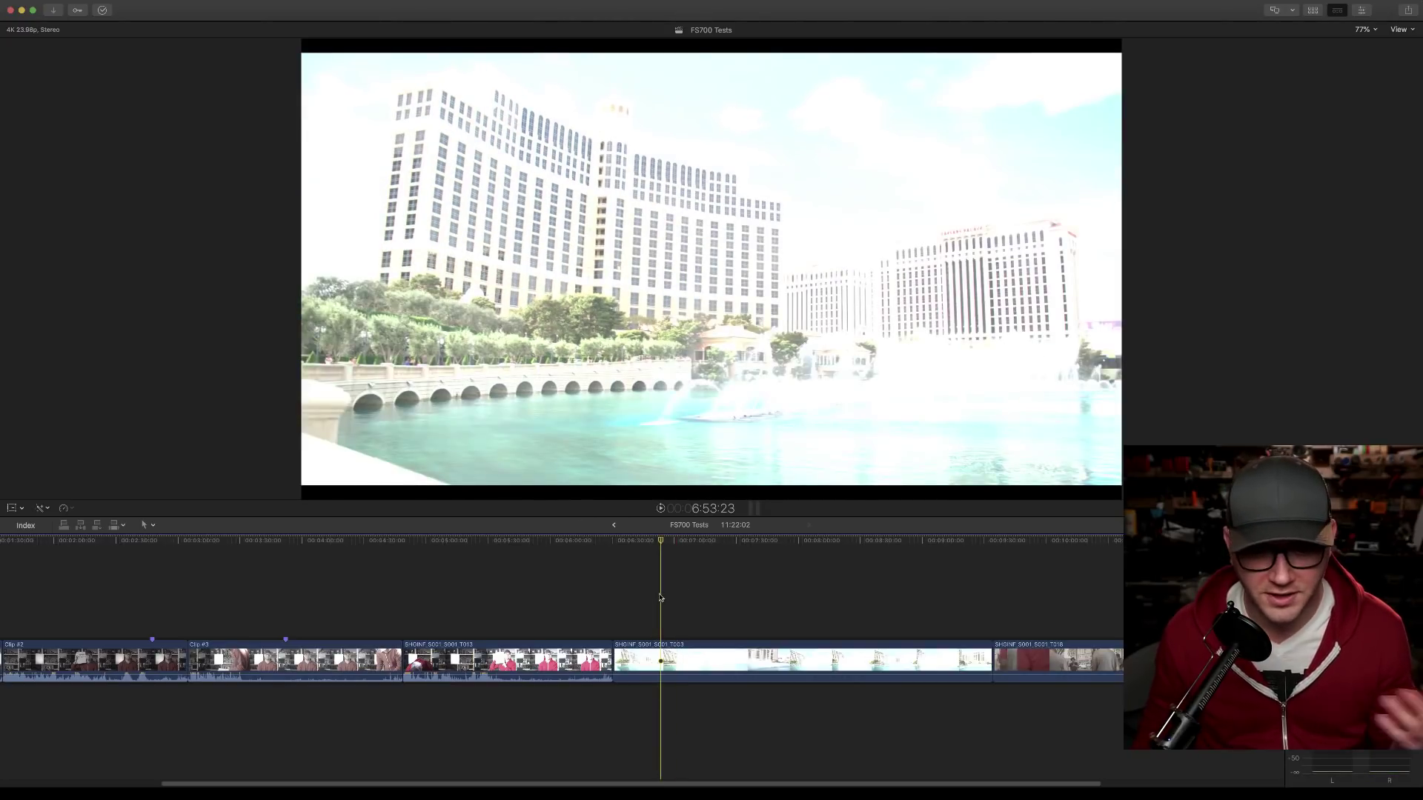
Step: Select the fountain clip at the playhead and show the video scopes and the inspector
{"action": "left_click", "coordinate": [661, 659]}
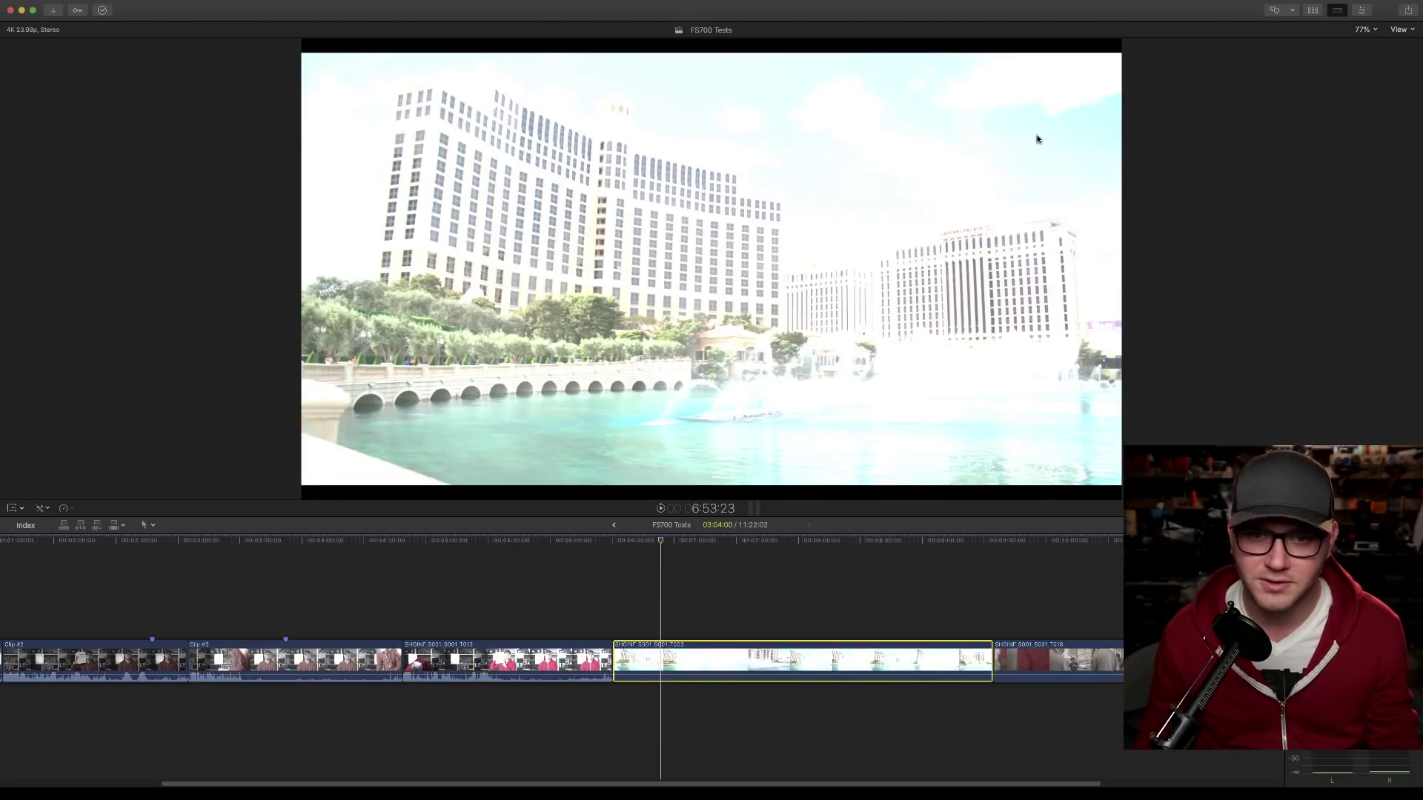
{"action": "key", "text": "super+7"}
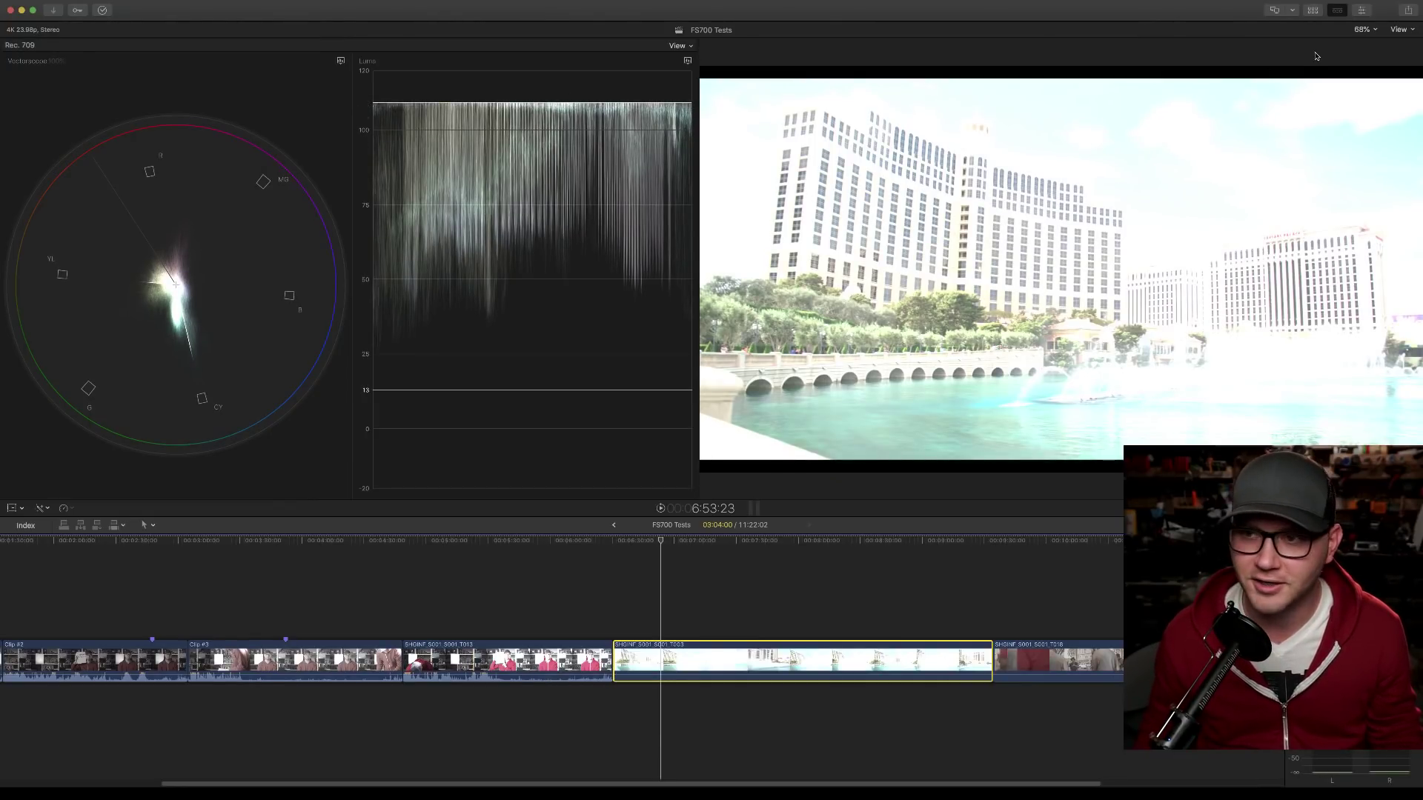
{"action": "key", "text": "super+4"}
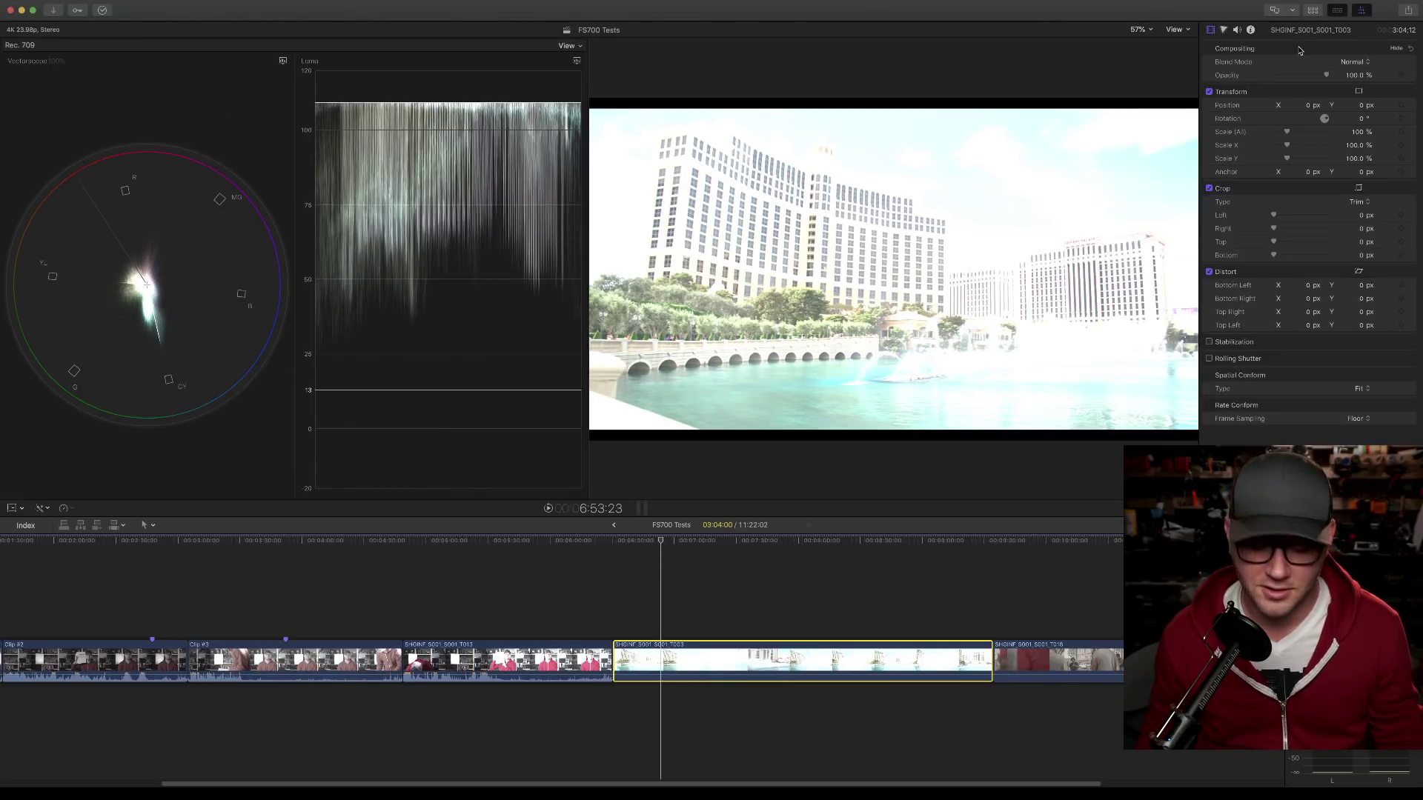
Step: Try darkening the overexposed fountain clip by lowering the Master brightness in Color Wheels, and reset the Master wheel
{"action": "key", "text": "super+6"}
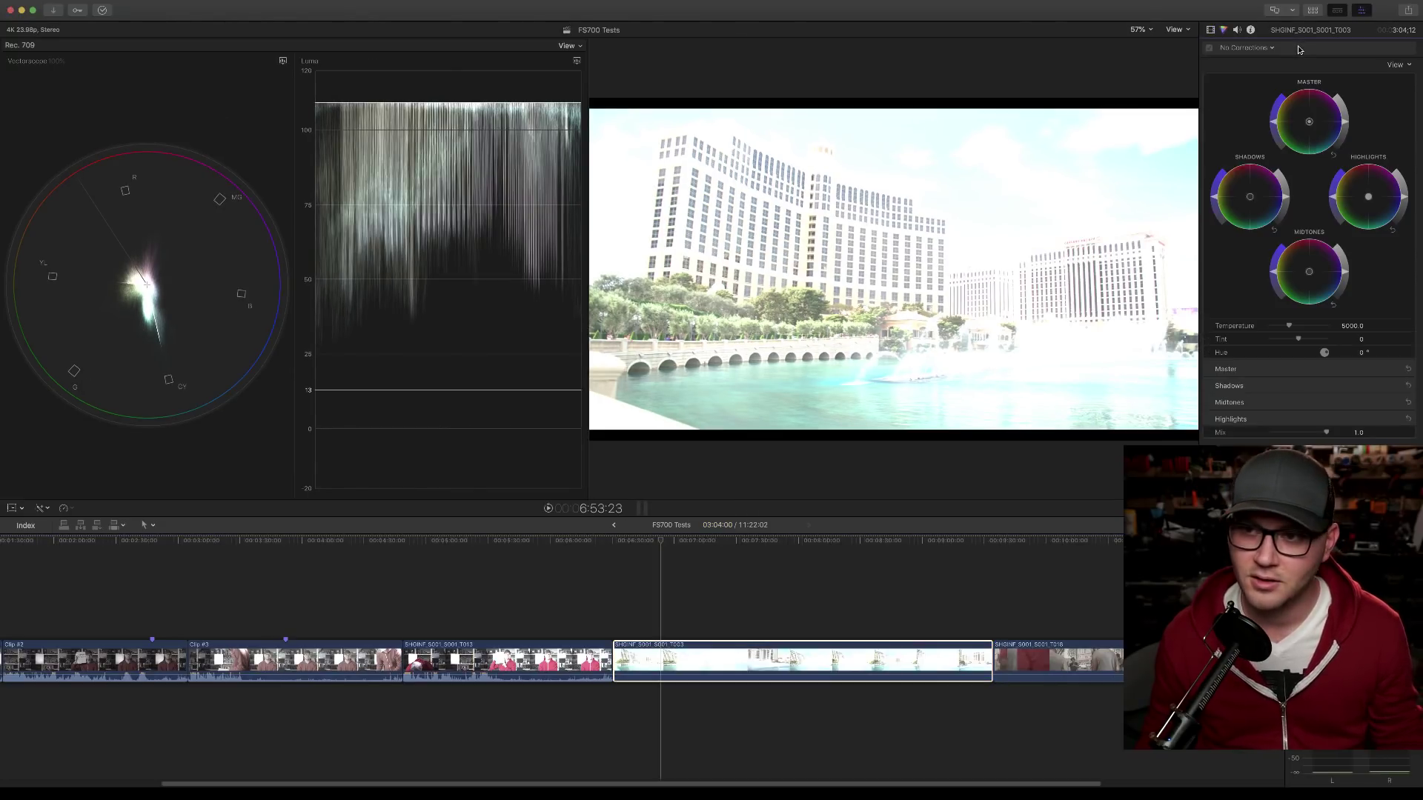
{"action": "left_click", "coordinate": [1347, 124]}
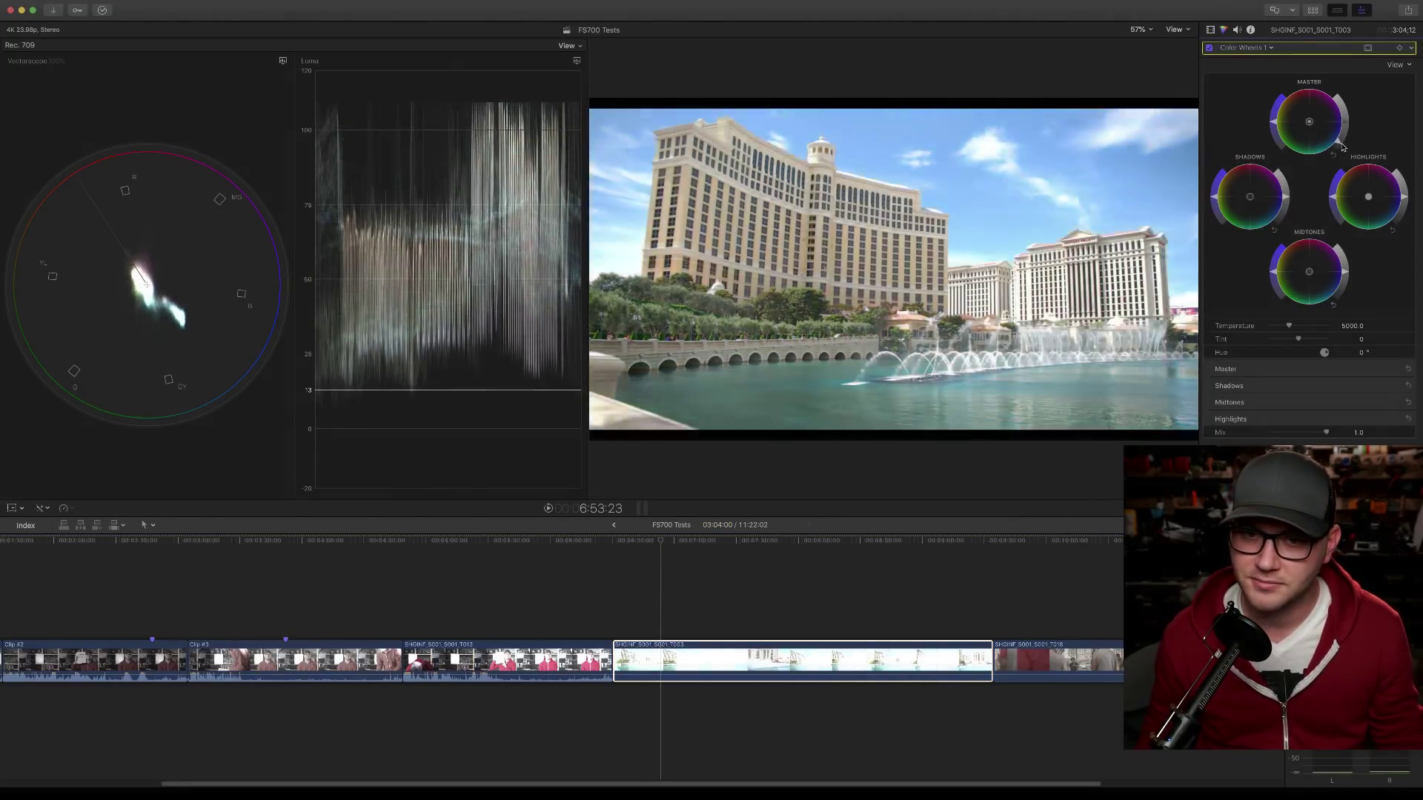
{"action": "left_click_drag", "start_coordinate": [1340, 149], "coordinate": [1336, 152]}
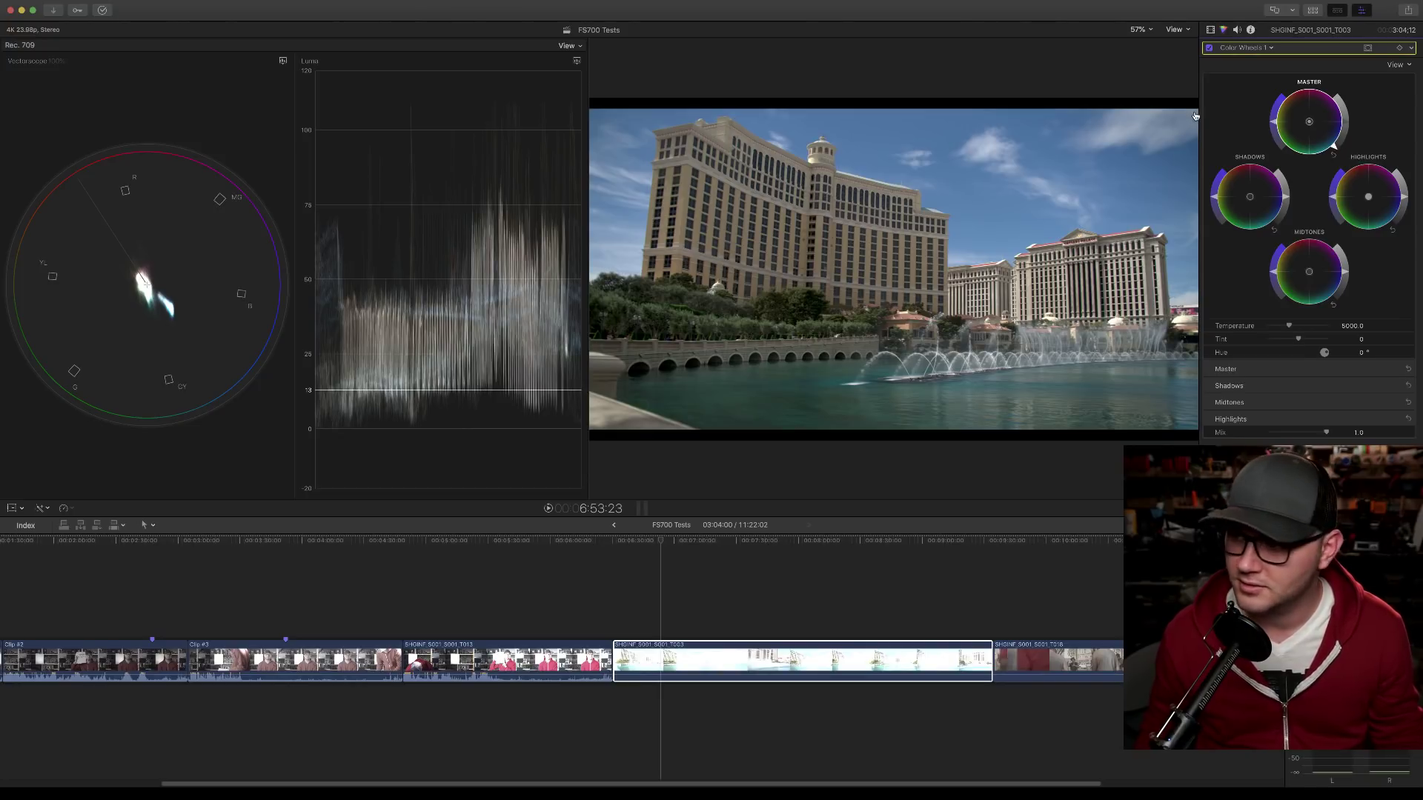
{"action": "key", "text": "super+Tab"}
{"action": "key", "text": "super+Tab"}
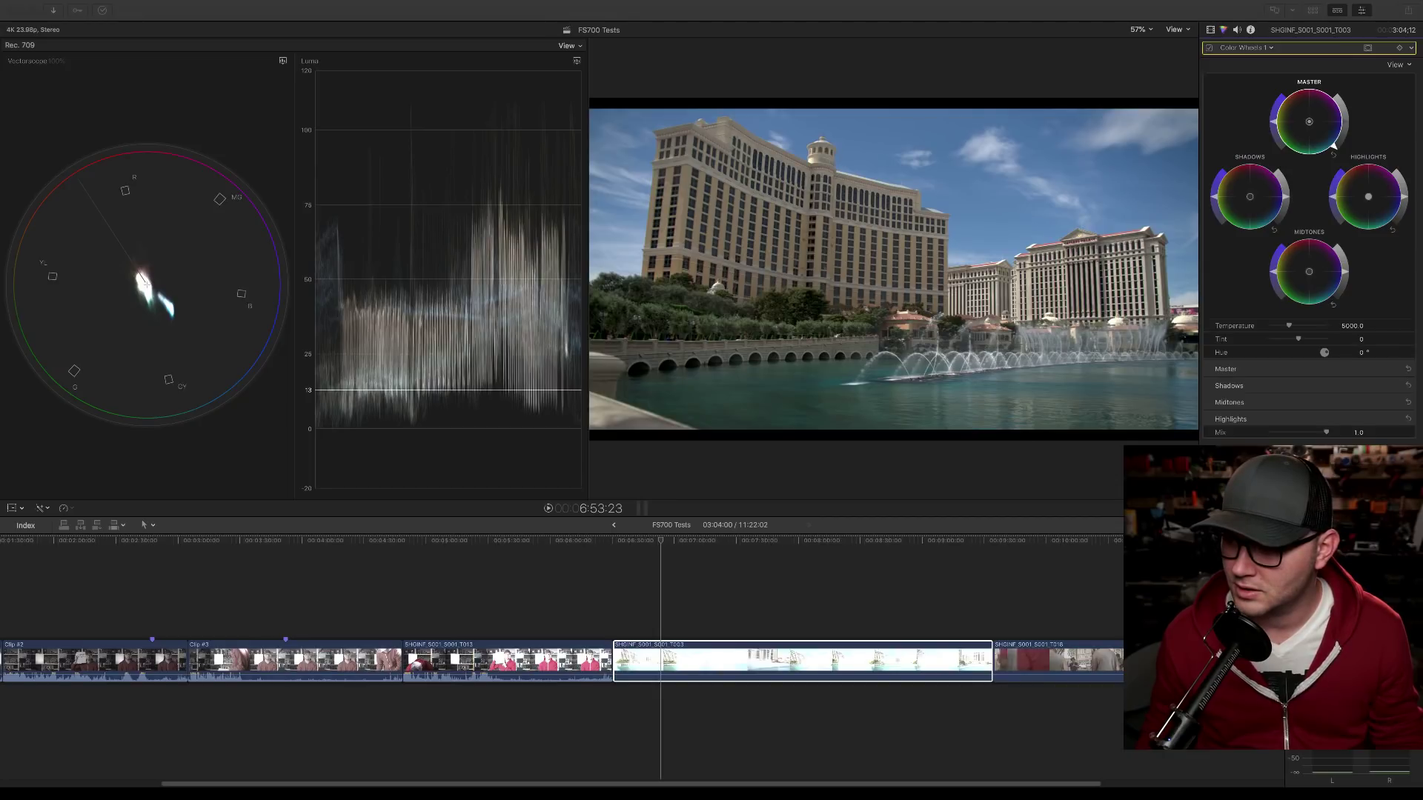
{"action": "left_click", "coordinate": [1166, 64]}
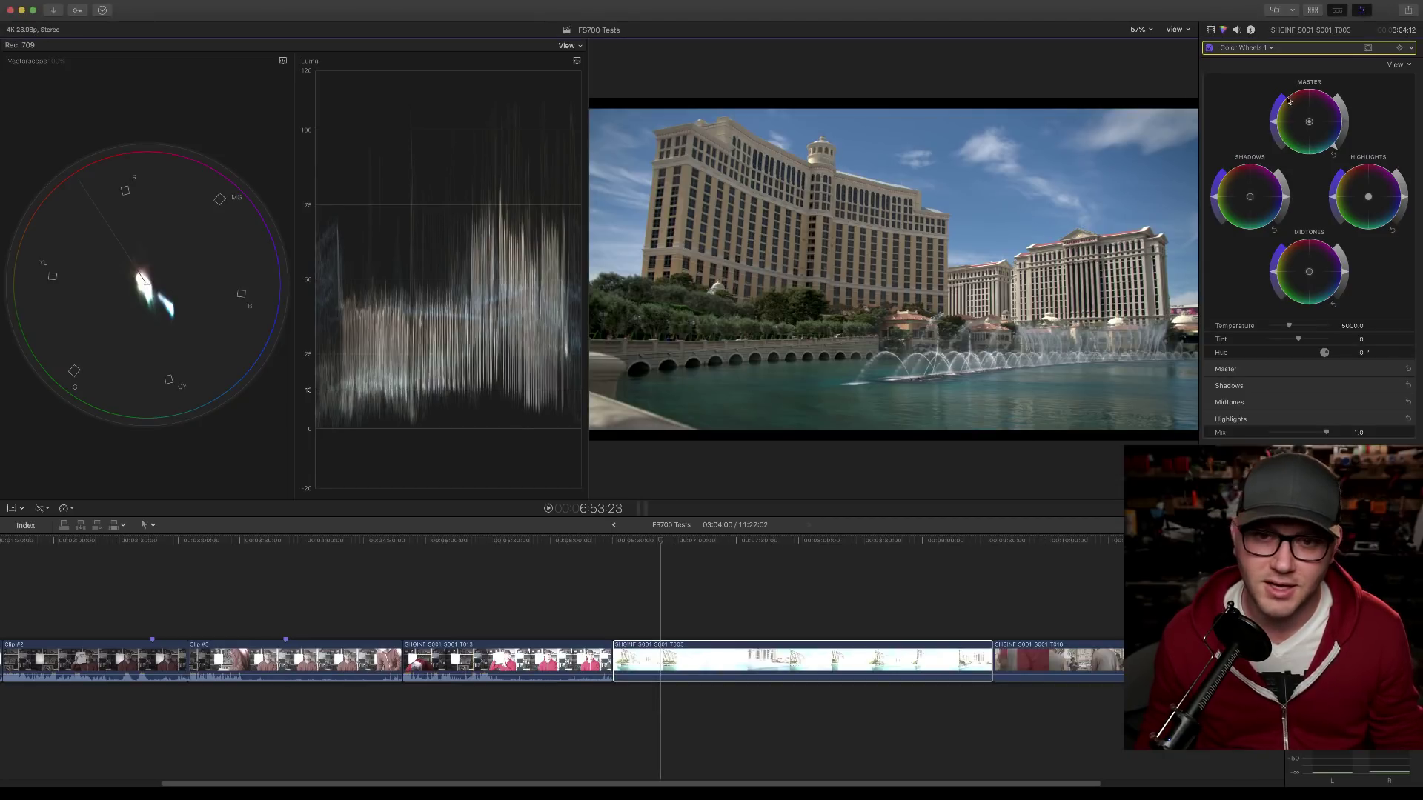
{"action": "left_click", "coordinate": [1333, 155]}
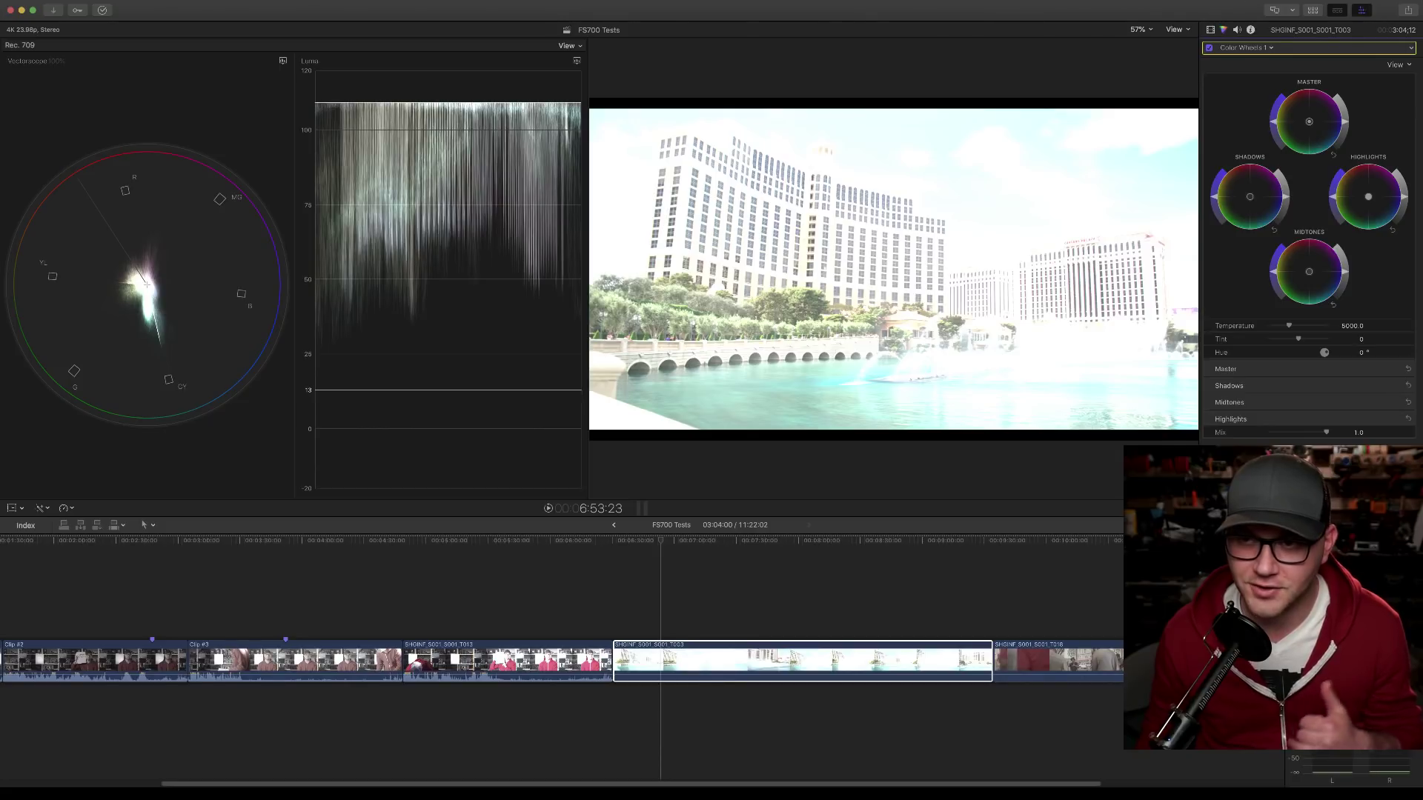
Step: Check the fountain clip's info and try a lower Master brightness in its Color Wheels 1 correction
{"action": "left_click", "coordinate": [1251, 30]}
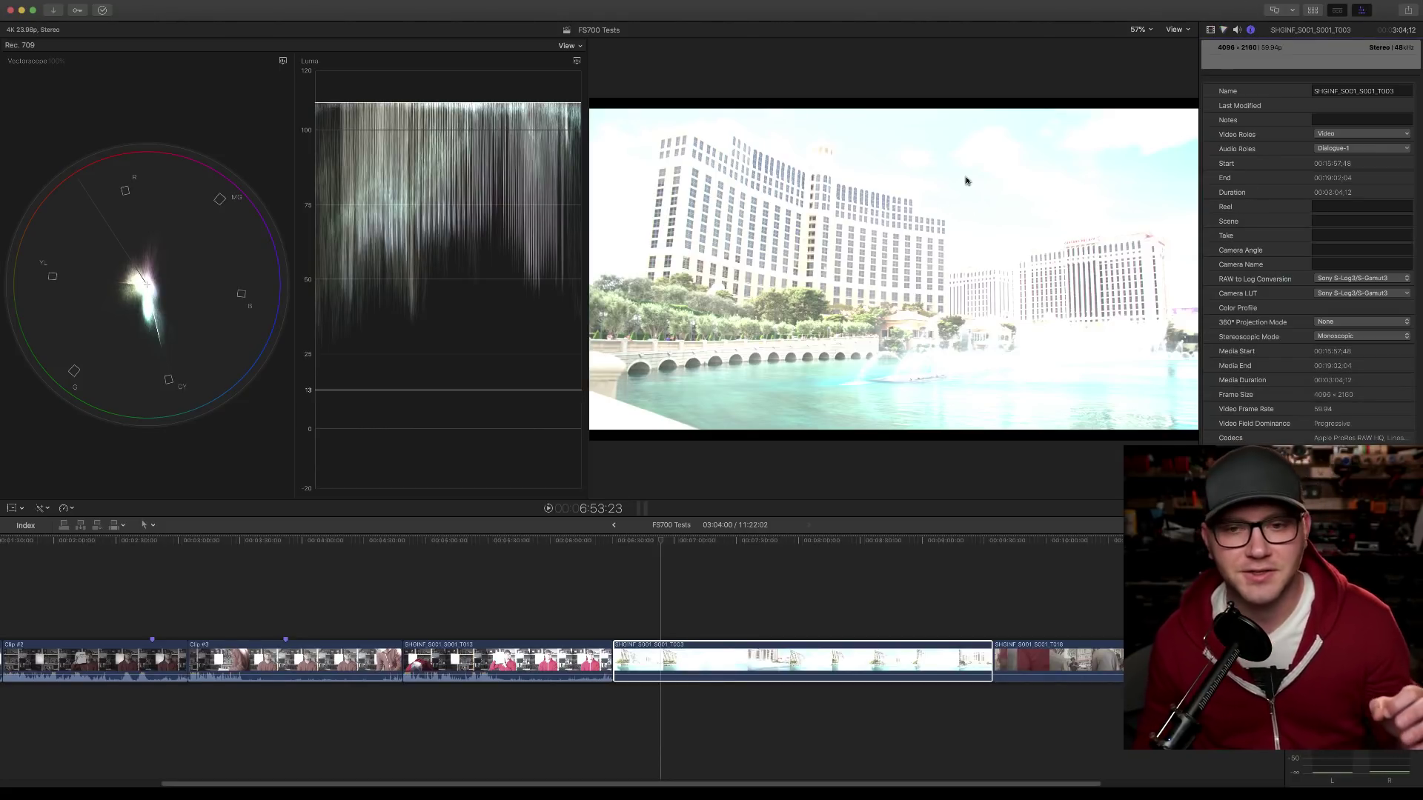
{"action": "left_click", "coordinate": [1225, 30]}
{"action": "left_click_drag", "start_coordinate": [1347, 126], "coordinate": [1347, 165]}
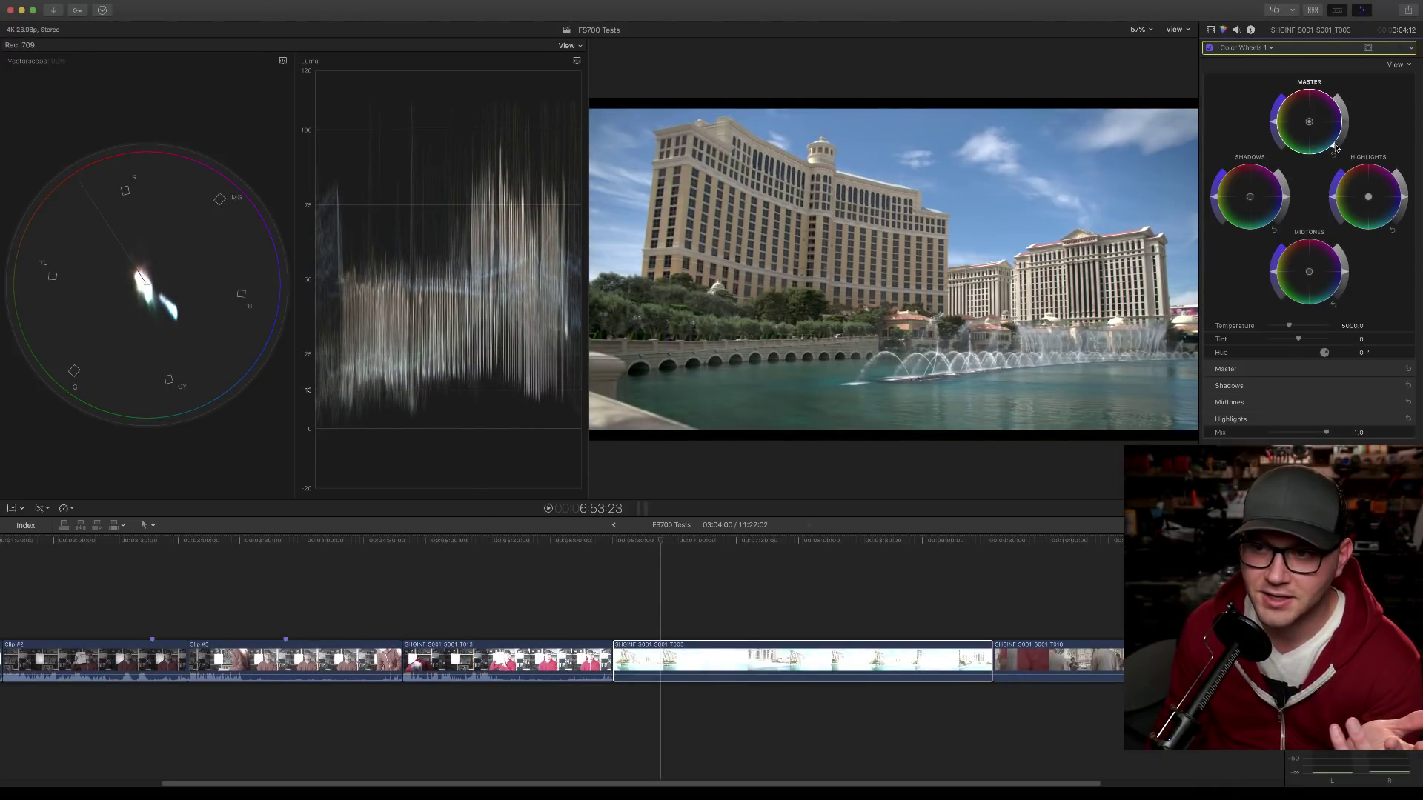
{"action": "left_click_drag", "start_coordinate": [1336, 147], "coordinate": [1339, 139]}
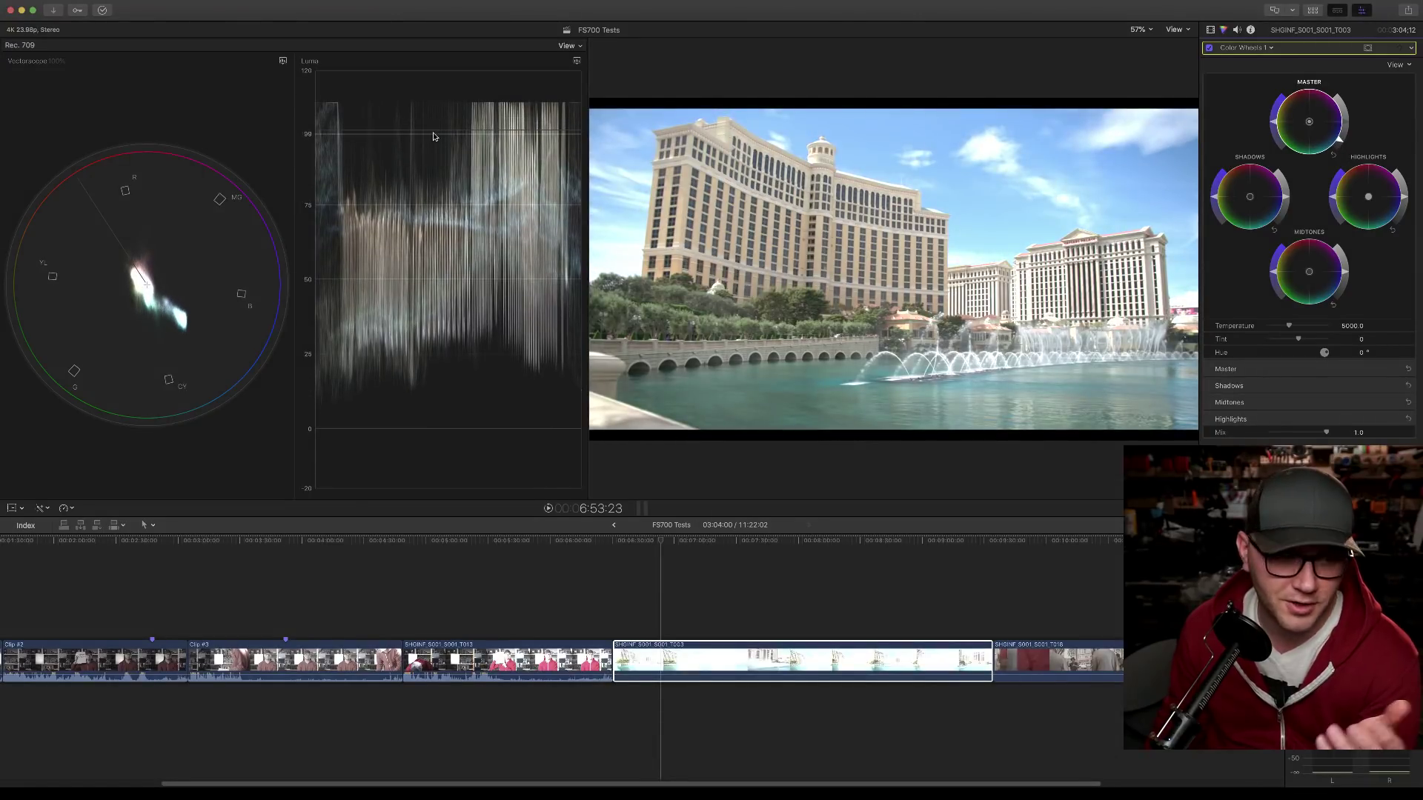
Step: Change the video scopes layout to show only the Luma waveform
{"action": "left_click", "coordinate": [283, 61]}
{"action": "left_click", "coordinate": [289, 62]}
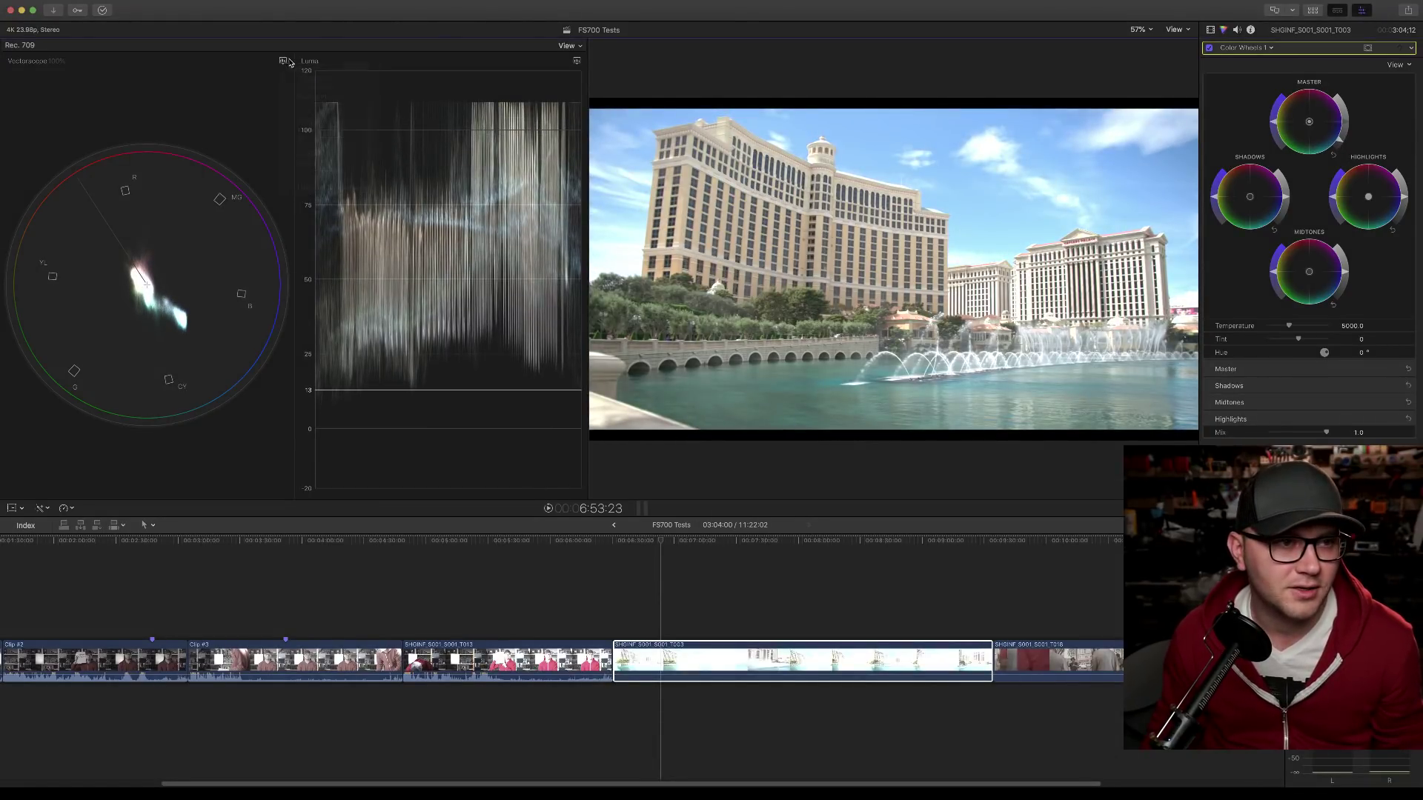
{"action": "left_click", "coordinate": [571, 46]}
{"action": "left_click", "coordinate": [474, 25]}
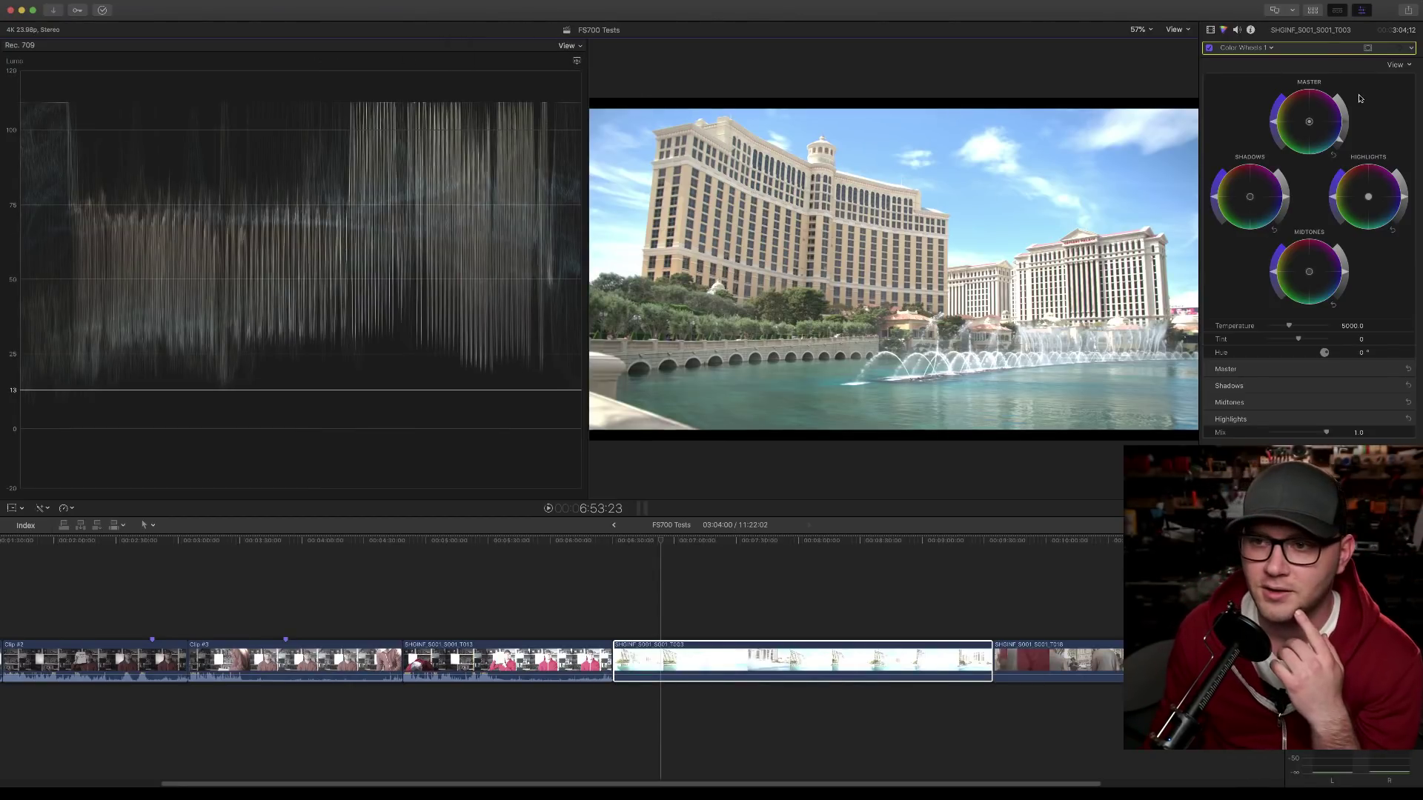
Step: Reset the fountain clip's Color Wheels 1 correction and lower its Master brightness to bring back sky and building detail
{"action": "left_click", "coordinate": [1409, 49]}
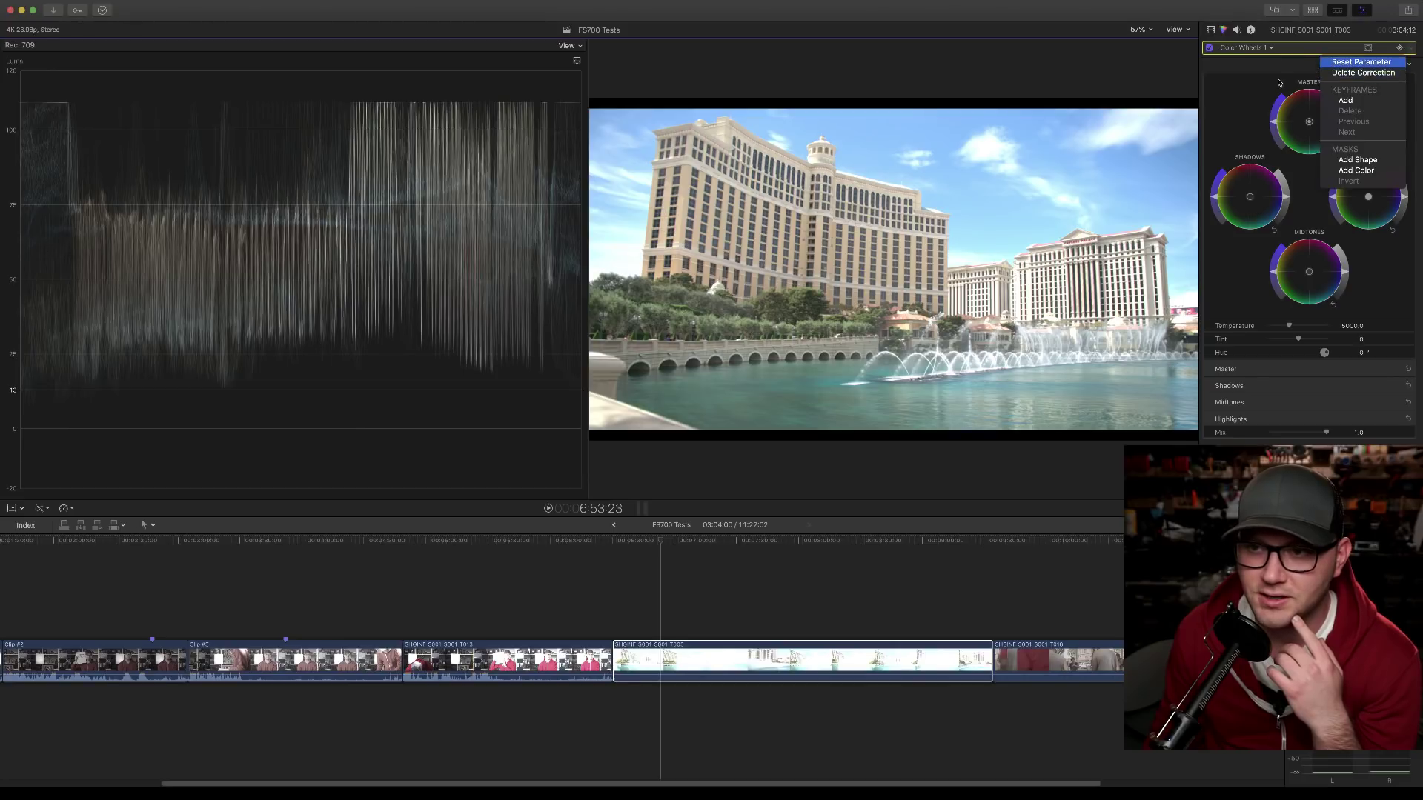
{"action": "left_click", "coordinate": [1362, 62]}
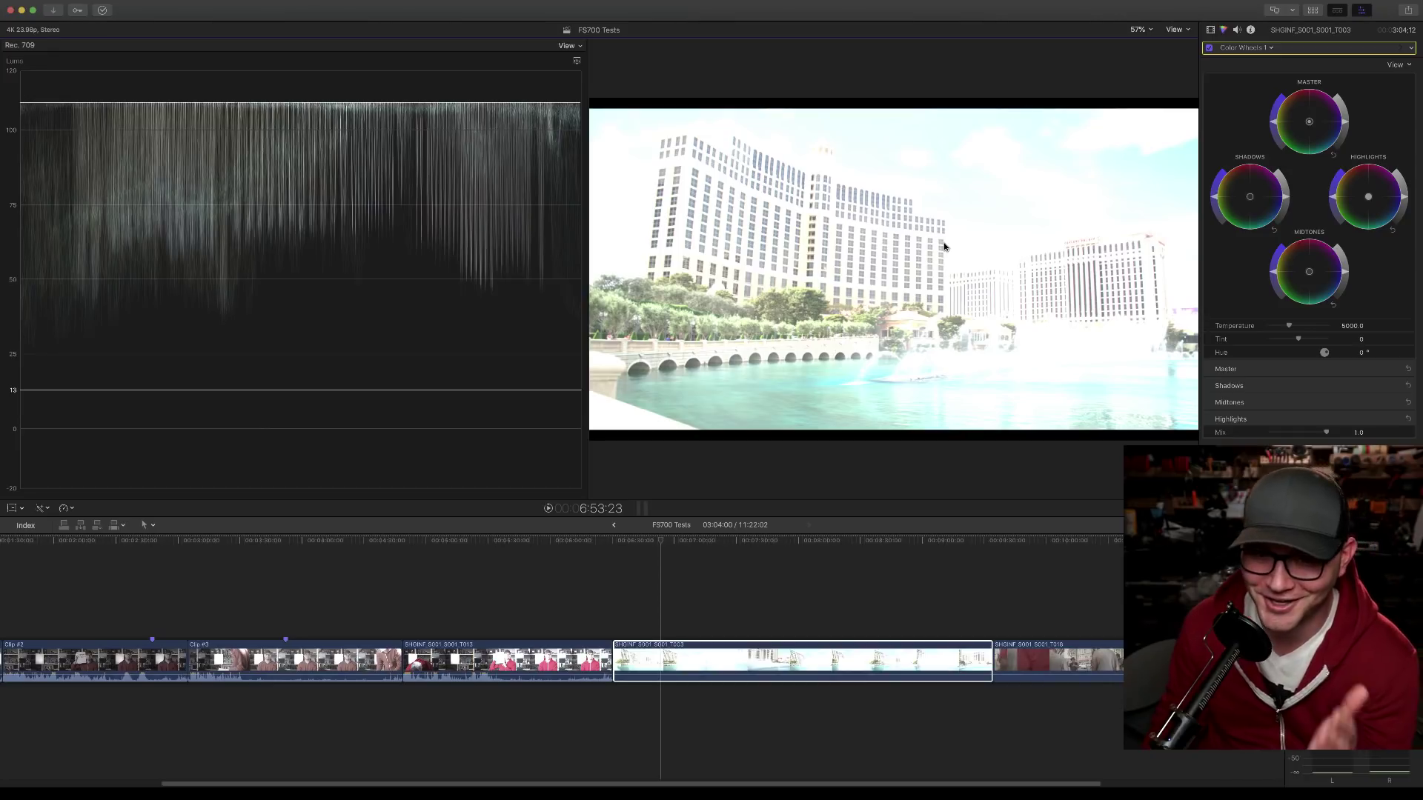
{"action": "left_click_drag", "start_coordinate": [1345, 122], "coordinate": [1341, 157]}
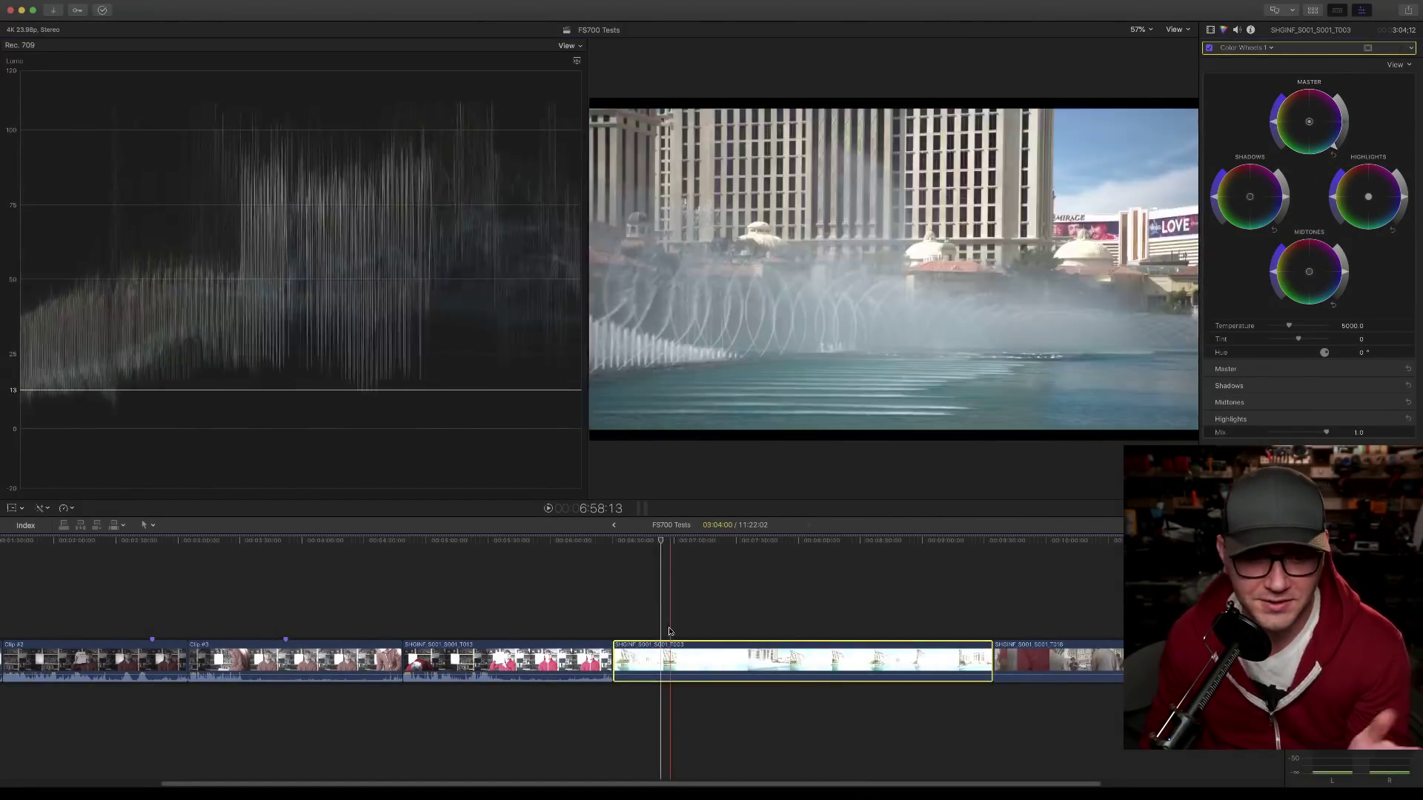
Step: Play back the graded fountain clip from 6:36:12
{"action": "left_click", "coordinate": [626, 614]}
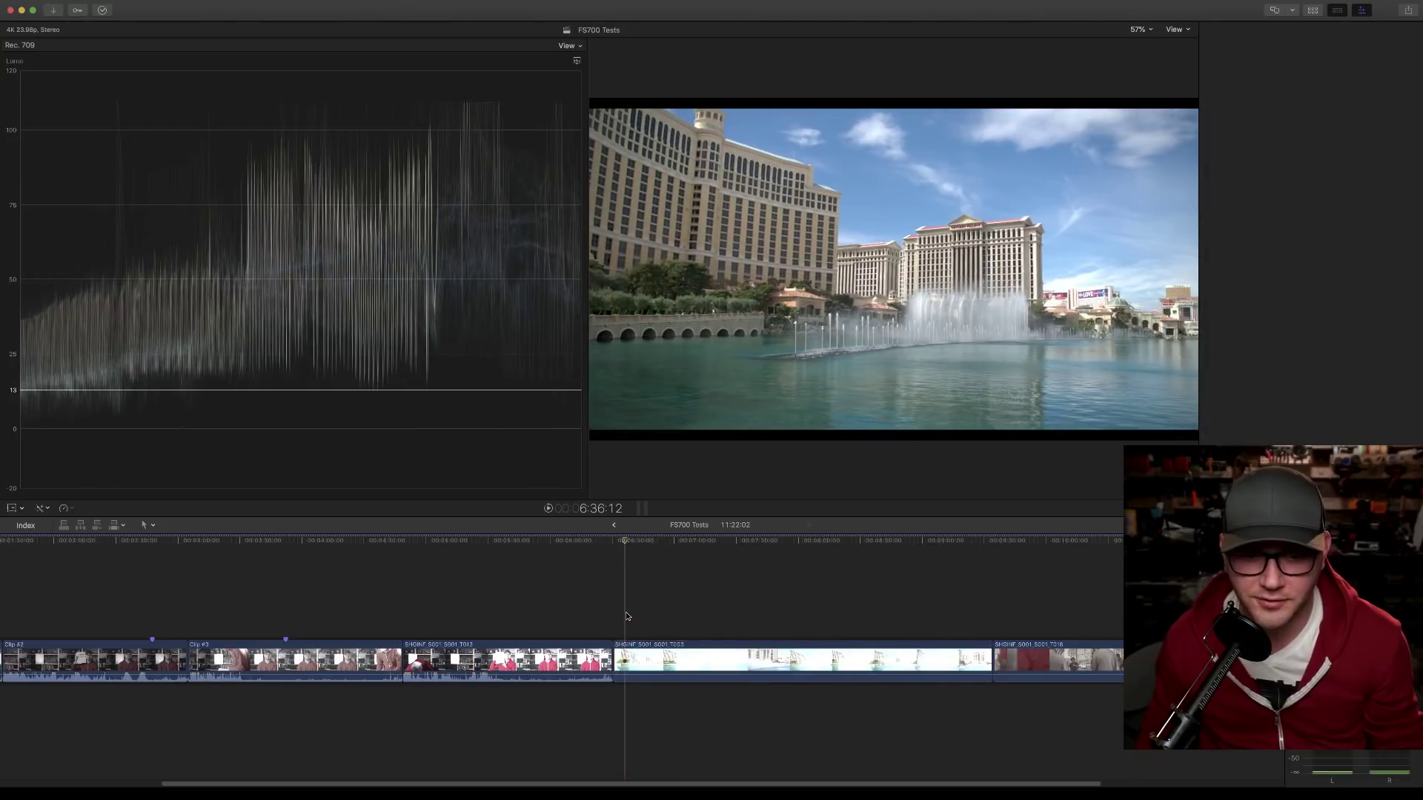
{"action": "key", "text": "space"}
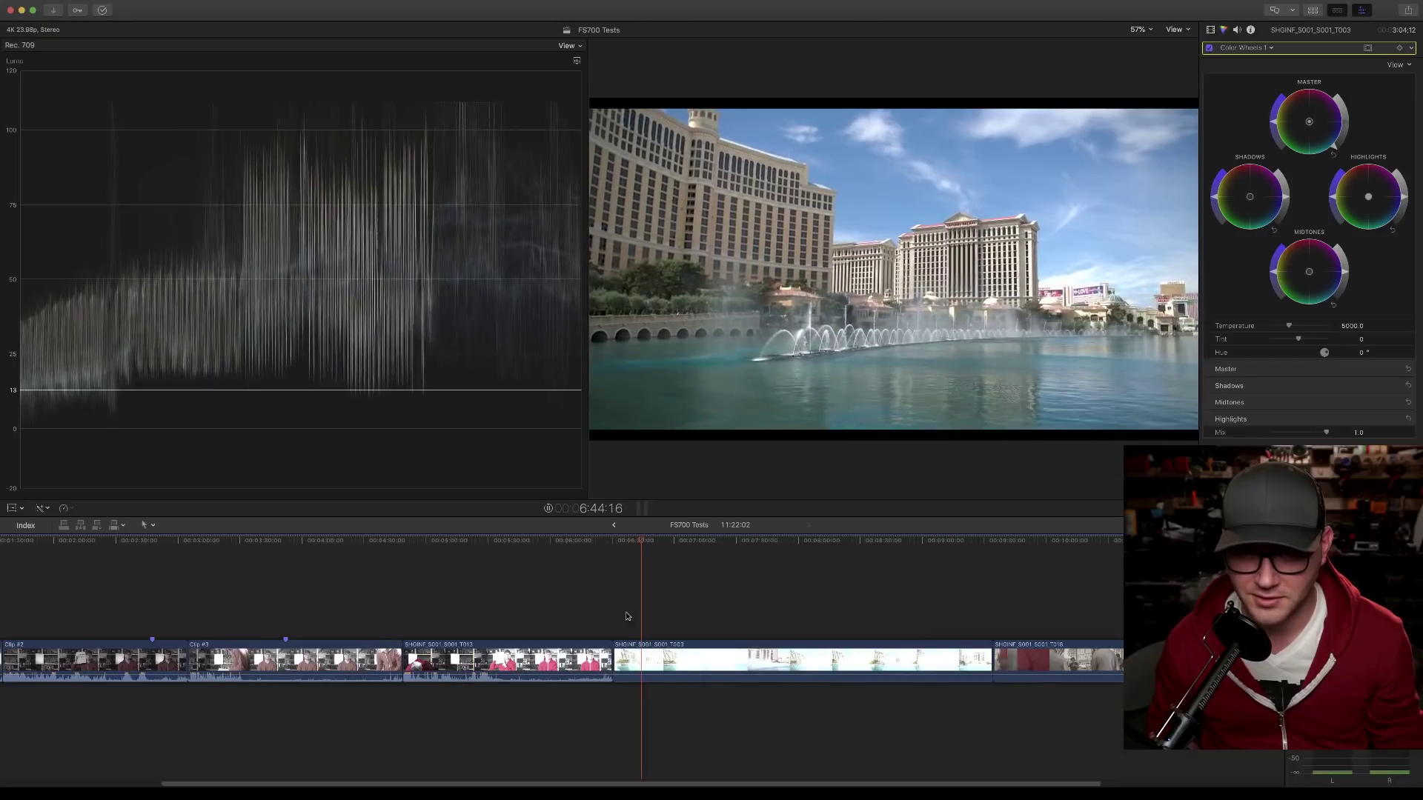
{"action": "key", "text": "space"}
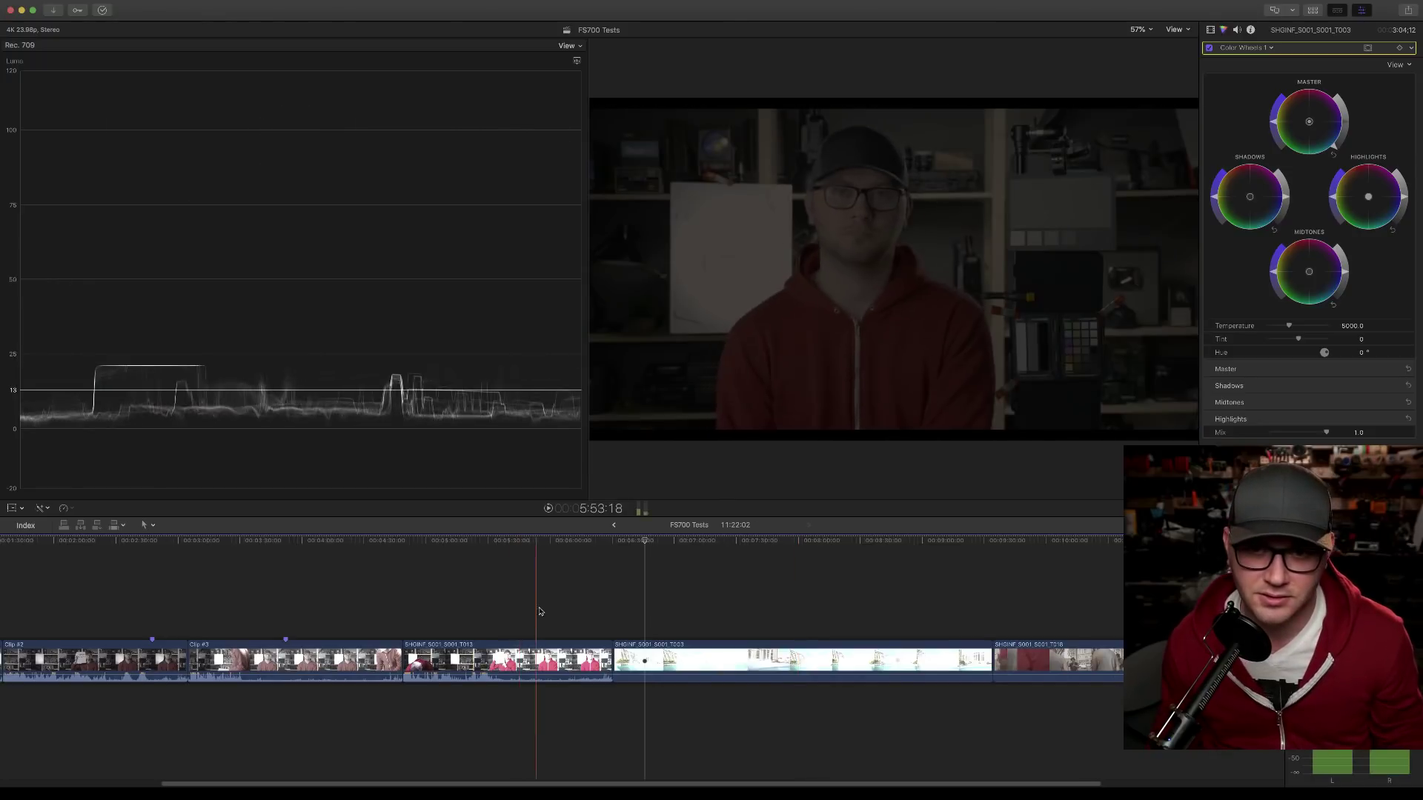
Step: Select the red hoodie clip SHGINF_S001_S001_T013 near 5:55:15 and remove its effects
{"action": "left_click", "coordinate": [542, 676]}
{"action": "left_click", "coordinate": [535, 669]}
{"action": "key", "text": "alt+super+x"}
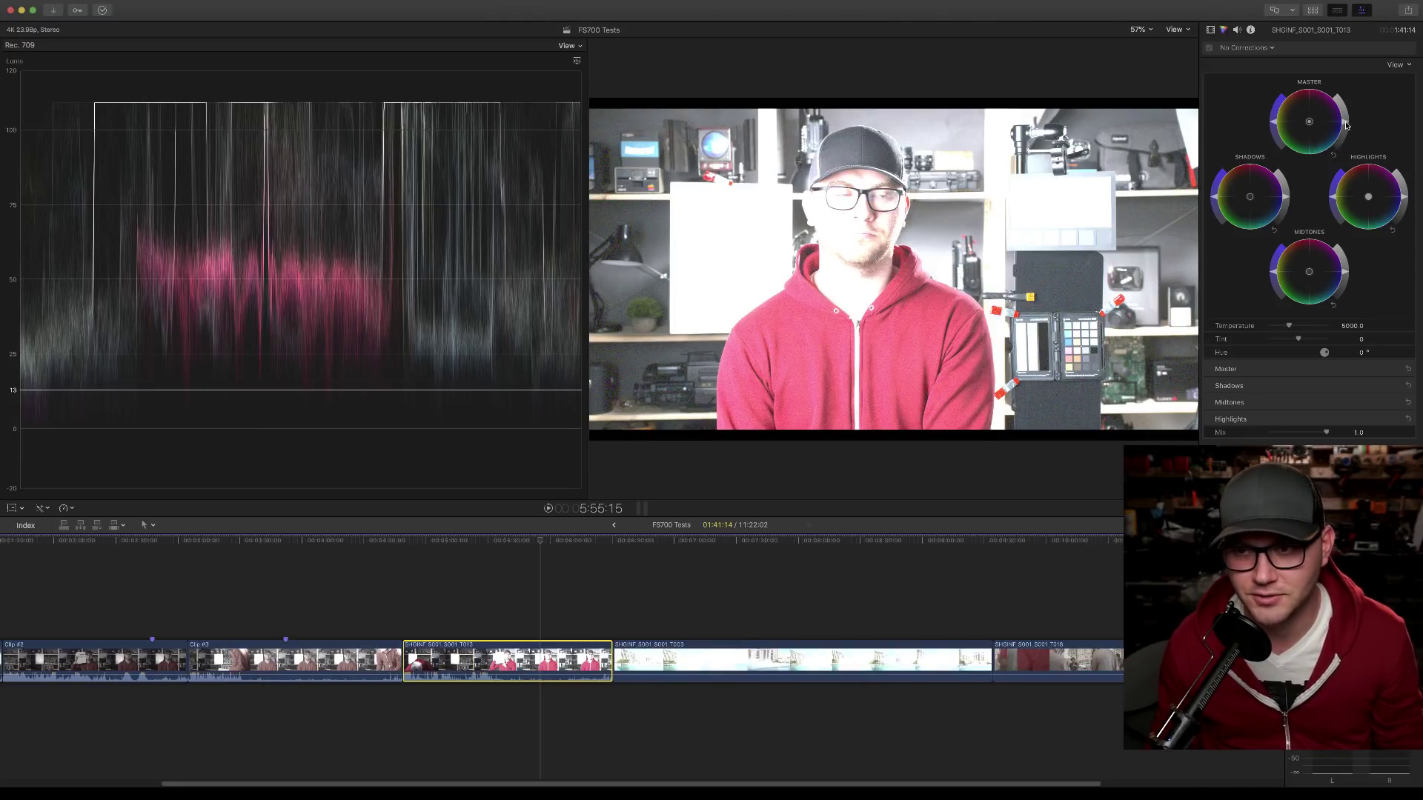
Step: Try recovering the red hoodie clip's exposure by lowering the Master brightness in Color Wheels, and reset the Master wheel
{"action": "left_click_drag", "start_coordinate": [1346, 124], "coordinate": [1339, 159]}
{"action": "left_click", "coordinate": [1346, 158]}
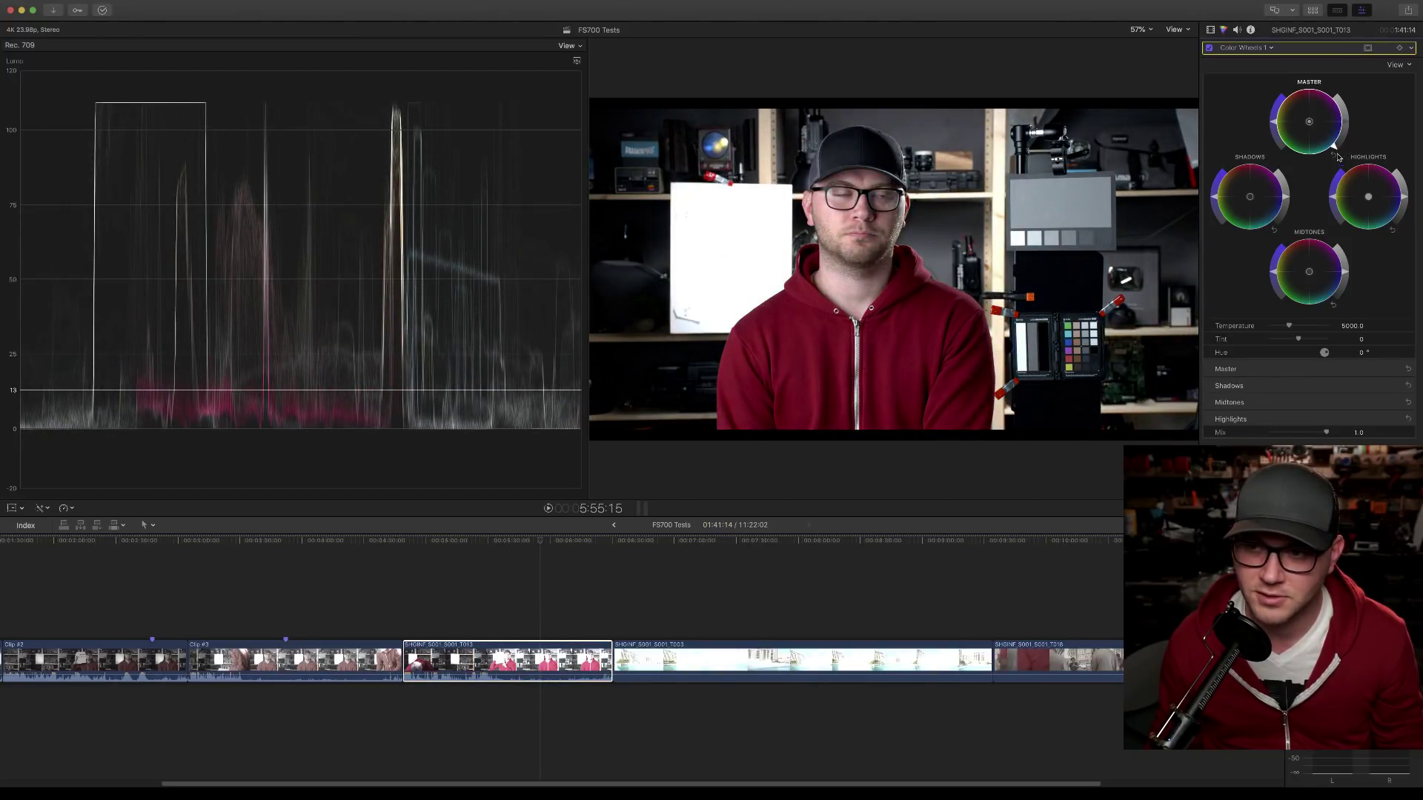
{"action": "left_click", "coordinate": [1334, 154]}
Step: Try lowering the Highlights and Midtones brightness and adjusting the Shadows on the red hoodie clip, and reset all three wheels
{"action": "mouse_move", "coordinate": [1407, 200]}
{"action": "left_mouse_down"}
{"action": "mouse_move", "coordinate": [1392, 308]}
{"action": "mouse_move", "coordinate": [1393, 292]}
{"action": "left_mouse_up"}
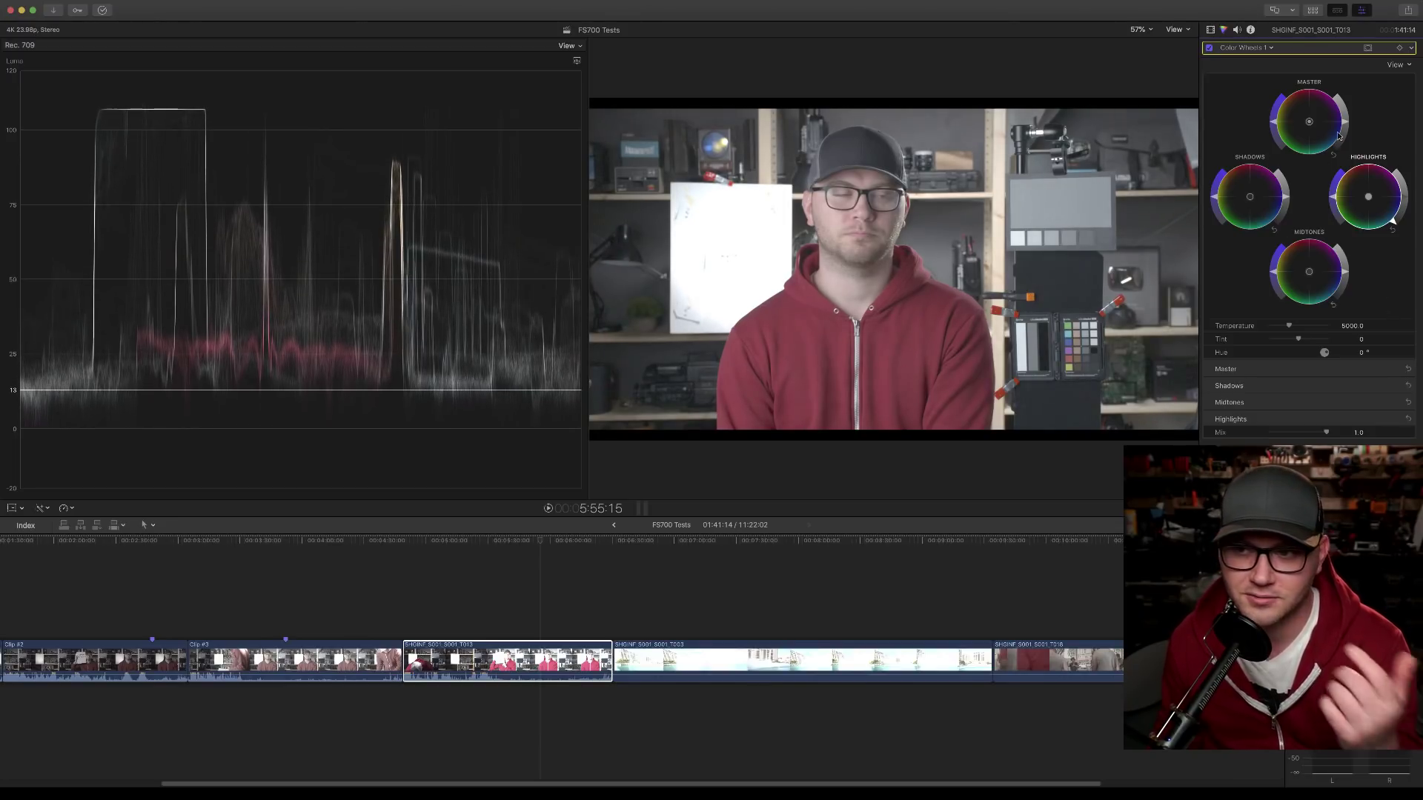
{"action": "left_click_drag", "start_coordinate": [1347, 289], "coordinate": [1341, 308]}
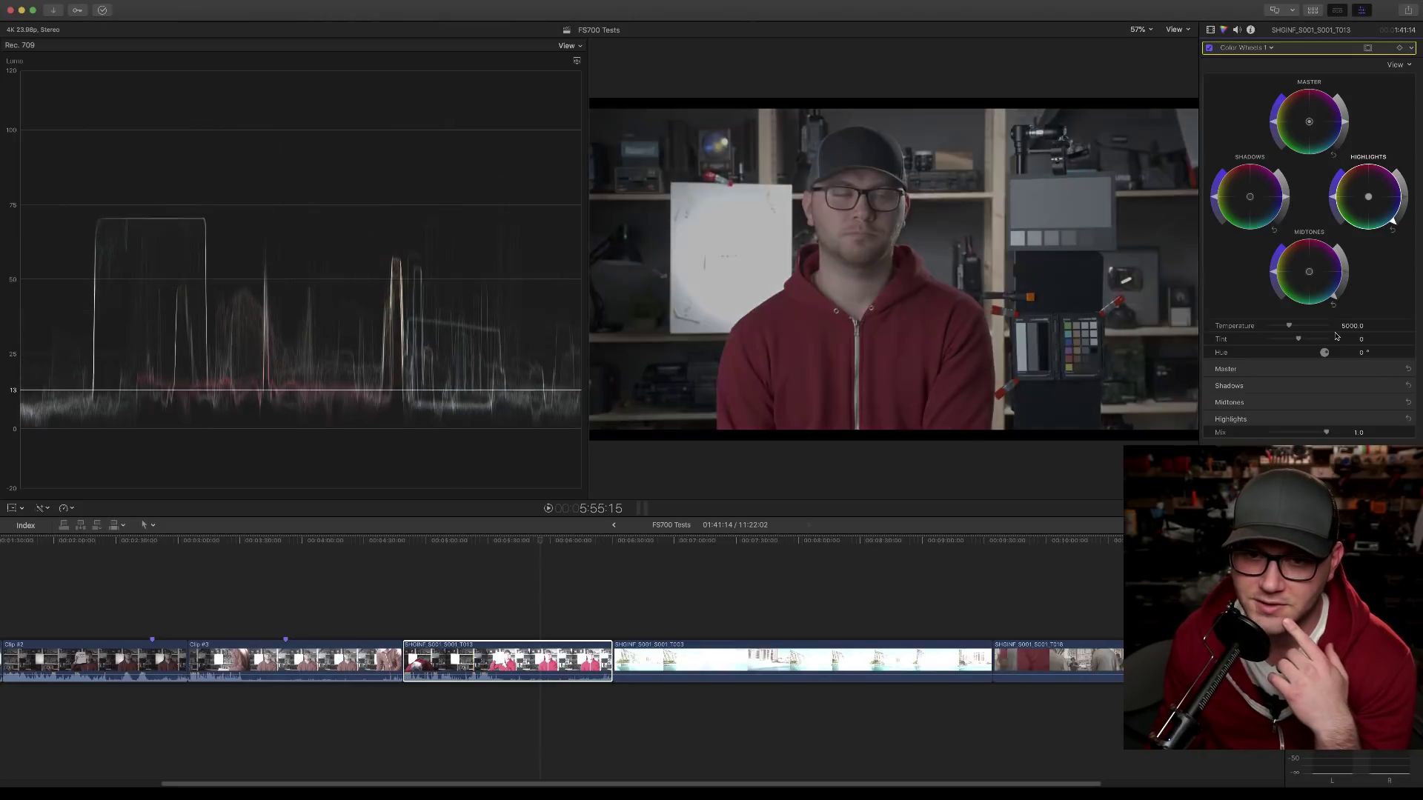
{"action": "mouse_move", "coordinate": [1287, 201]}
{"action": "left_mouse_down"}
{"action": "mouse_move", "coordinate": [1288, 180]}
{"action": "mouse_move", "coordinate": [1288, 195]}
{"action": "left_mouse_up"}
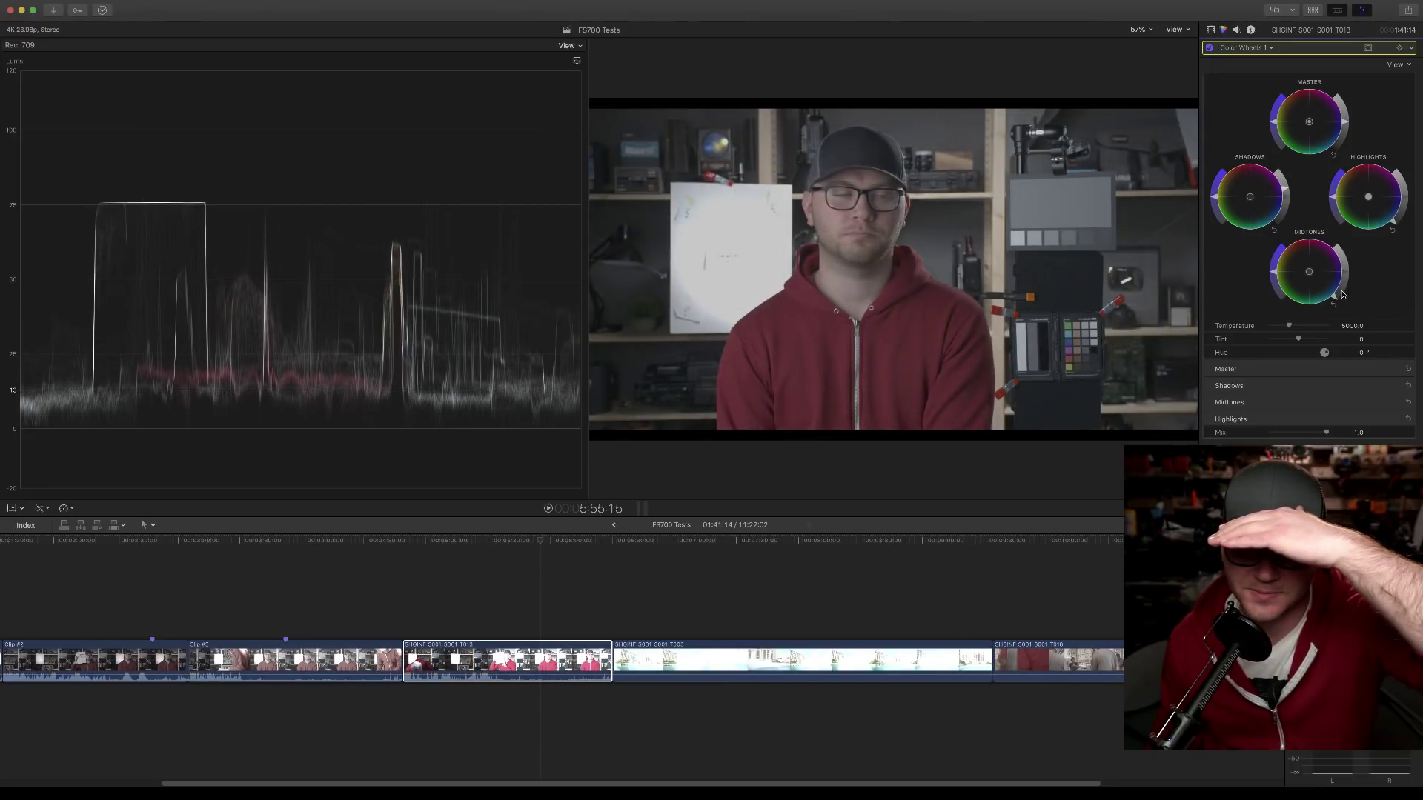
{"action": "left_click", "coordinate": [1393, 230]}
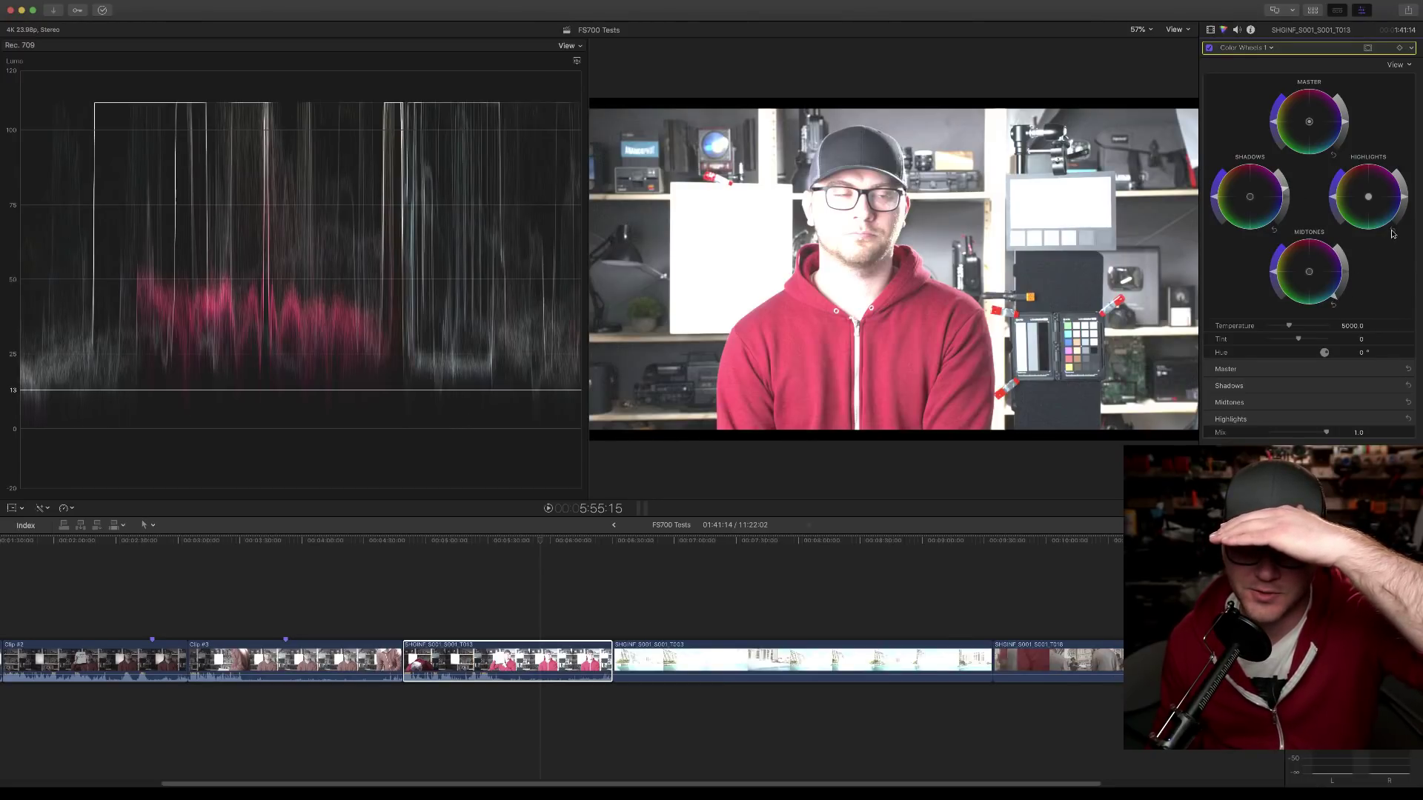
{"action": "left_click", "coordinate": [1333, 304]}
{"action": "left_click", "coordinate": [1273, 230]}
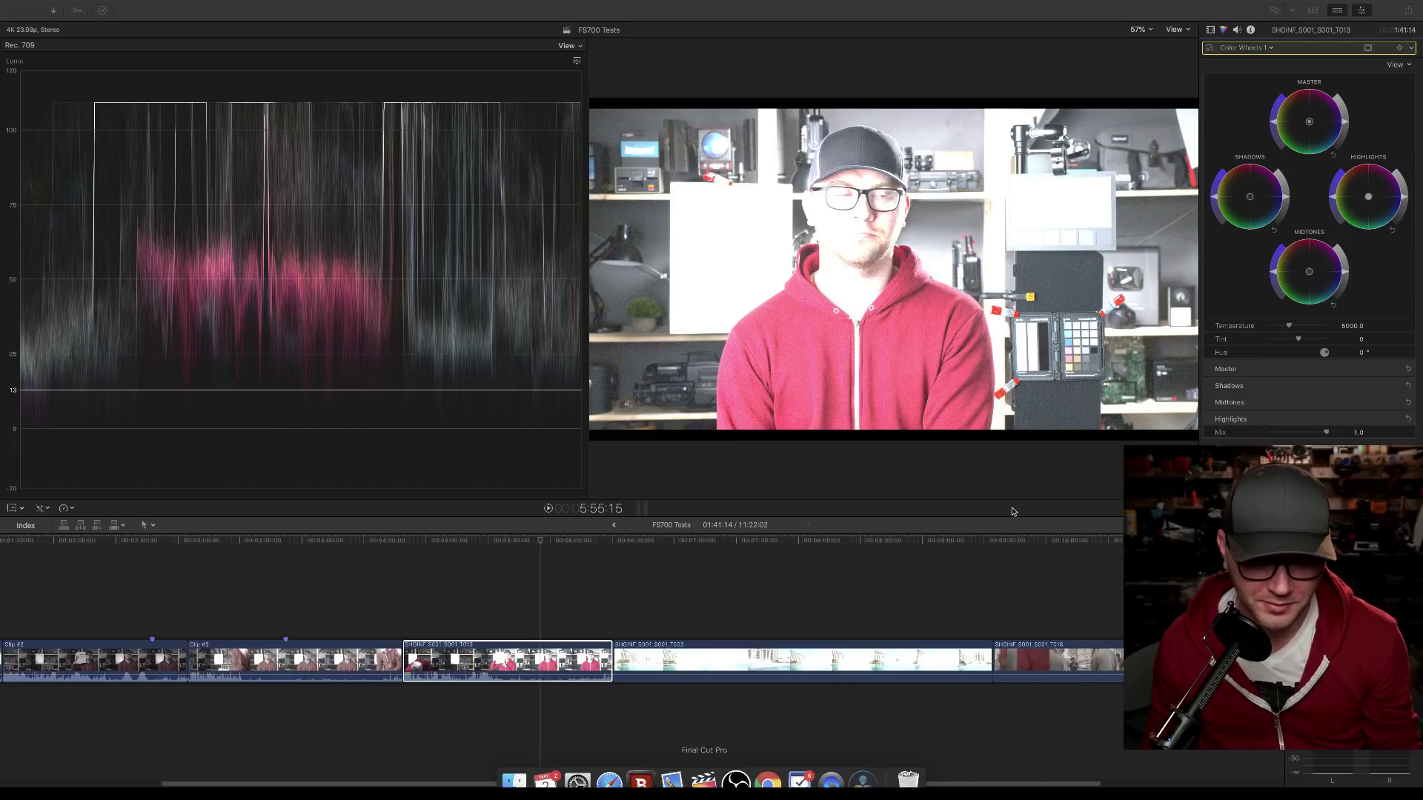
{"action": "key", "text": "super+space"}
{"action": "type", "text": "cam"}
{"action": "key", "text": "Return"}
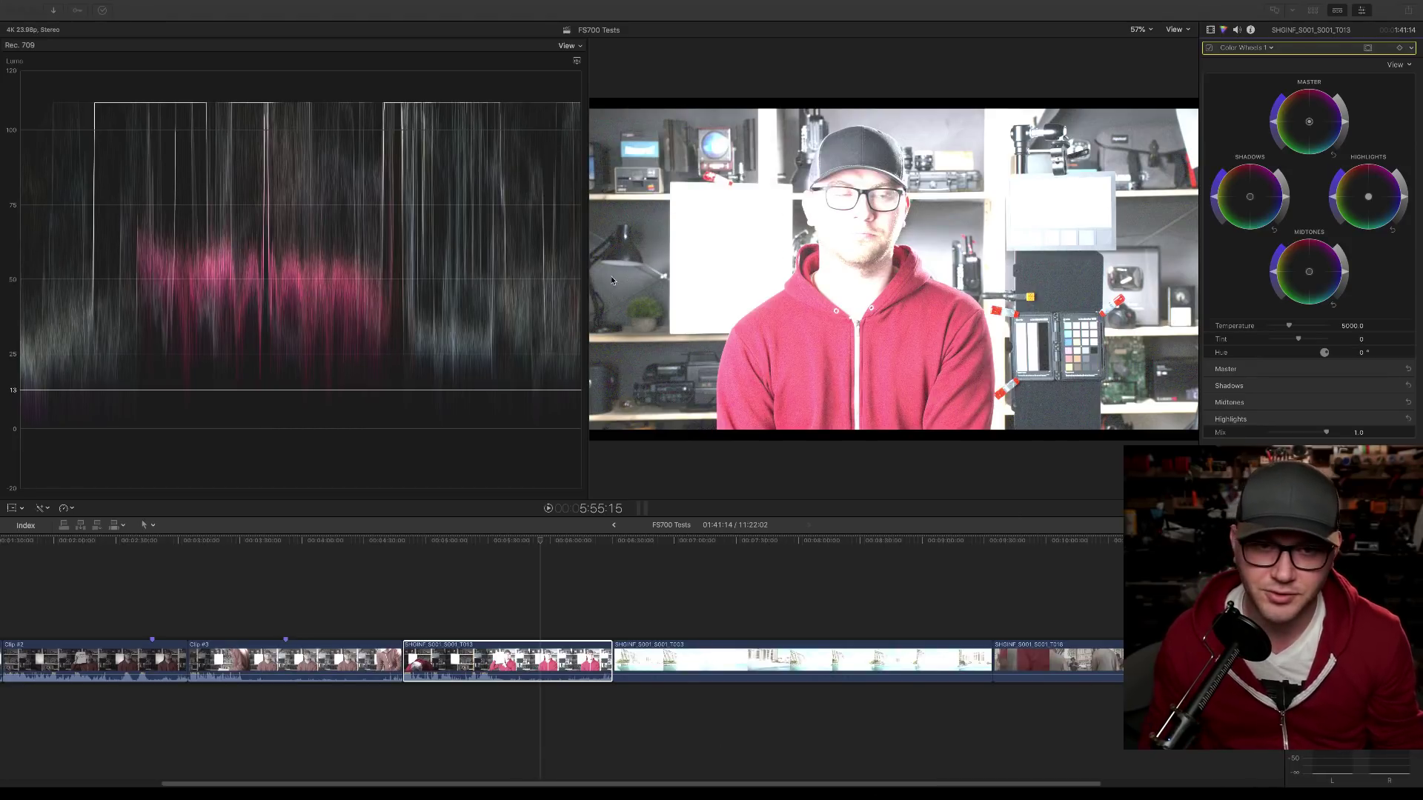
{"action": "key", "text": "super+Tab"}
{"action": "key", "text": "super+Tab"}
{"action": "key", "text": "super+Tab"}
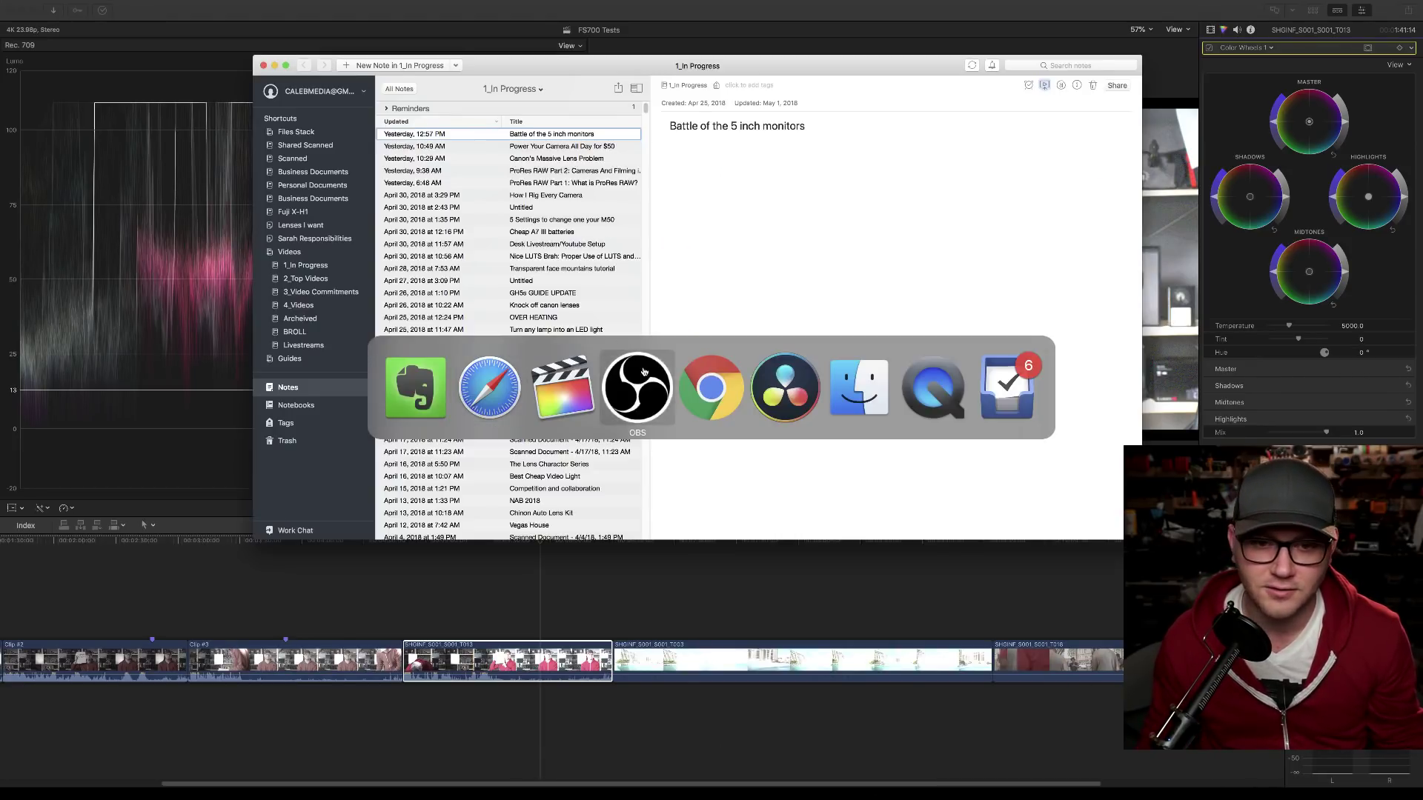
{"action": "left_click_drag", "start_coordinate": [511, 71], "coordinate": [1422, 111]}
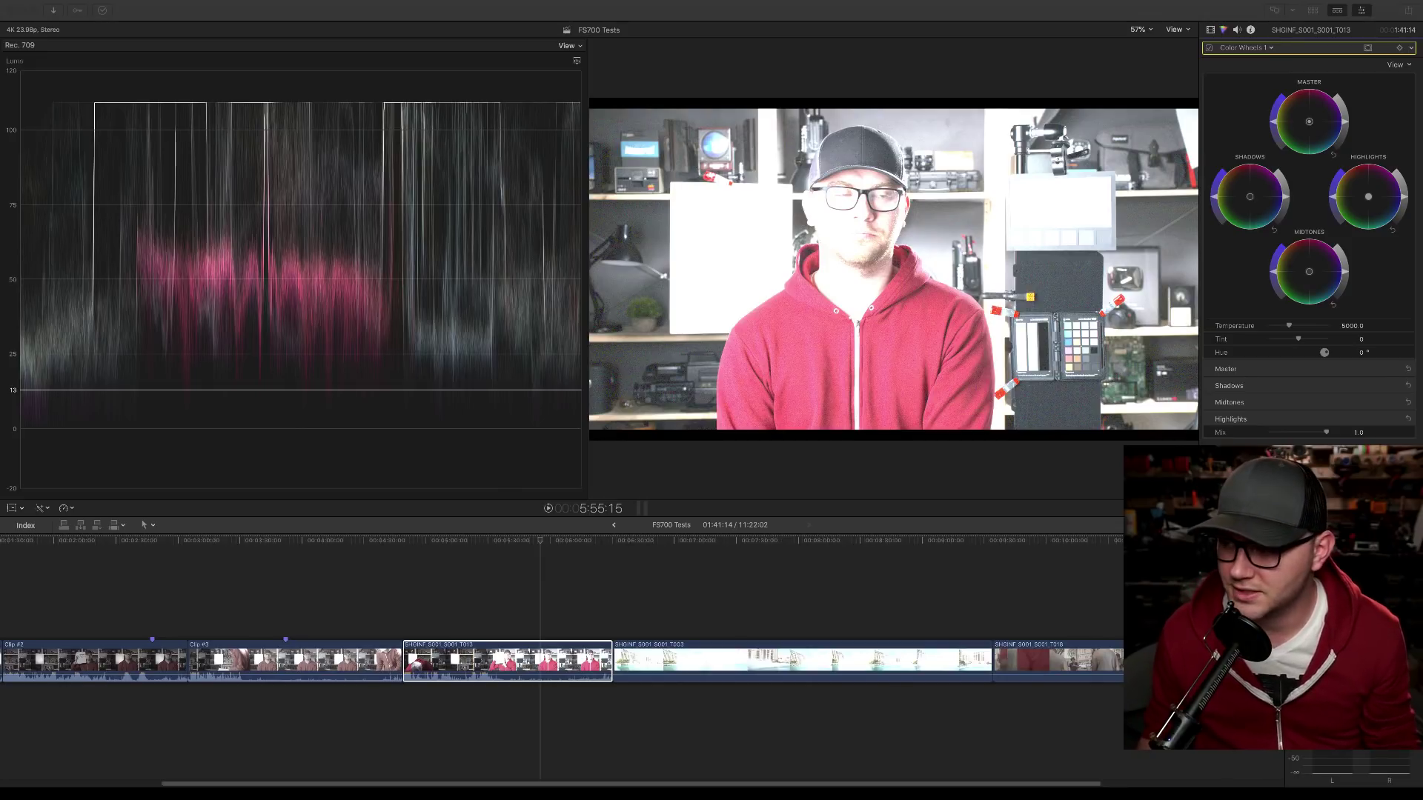
{"action": "key", "text": "super+Tab"}
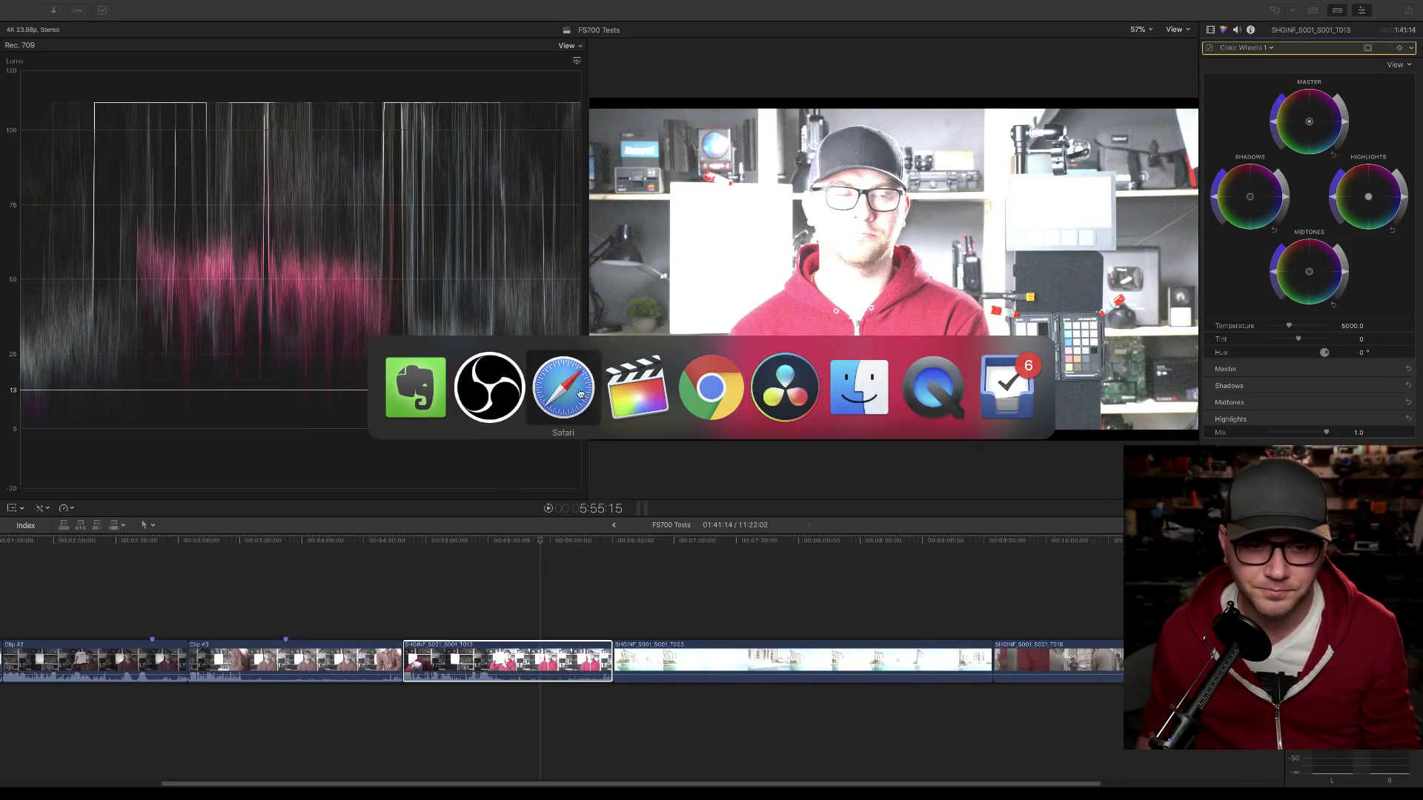
{"action": "key", "text": "Escape"}
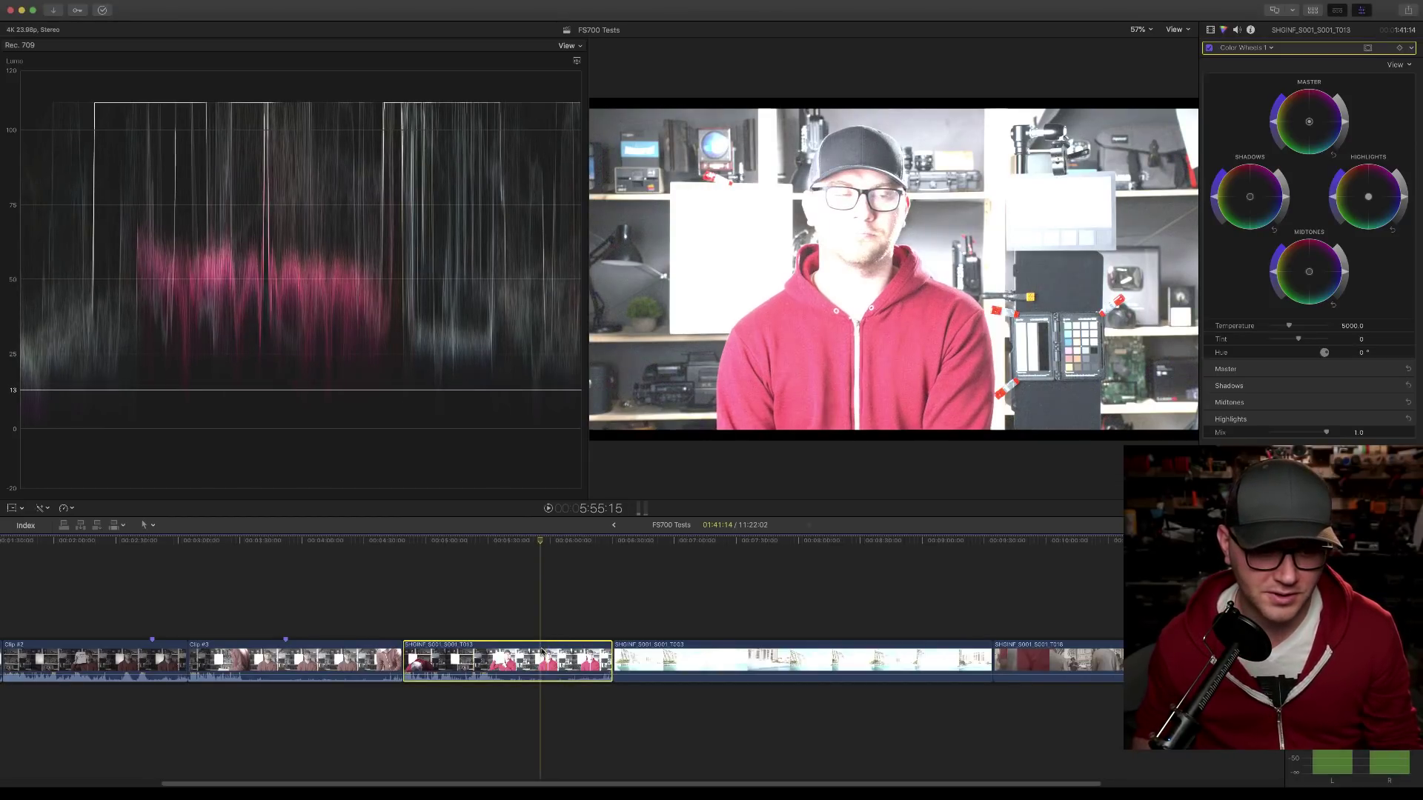
Step: Reset the Color Wheels 1 parameters of clip SHGINF_S001_S001_T013
{"action": "left_click", "coordinate": [1275, 30]}
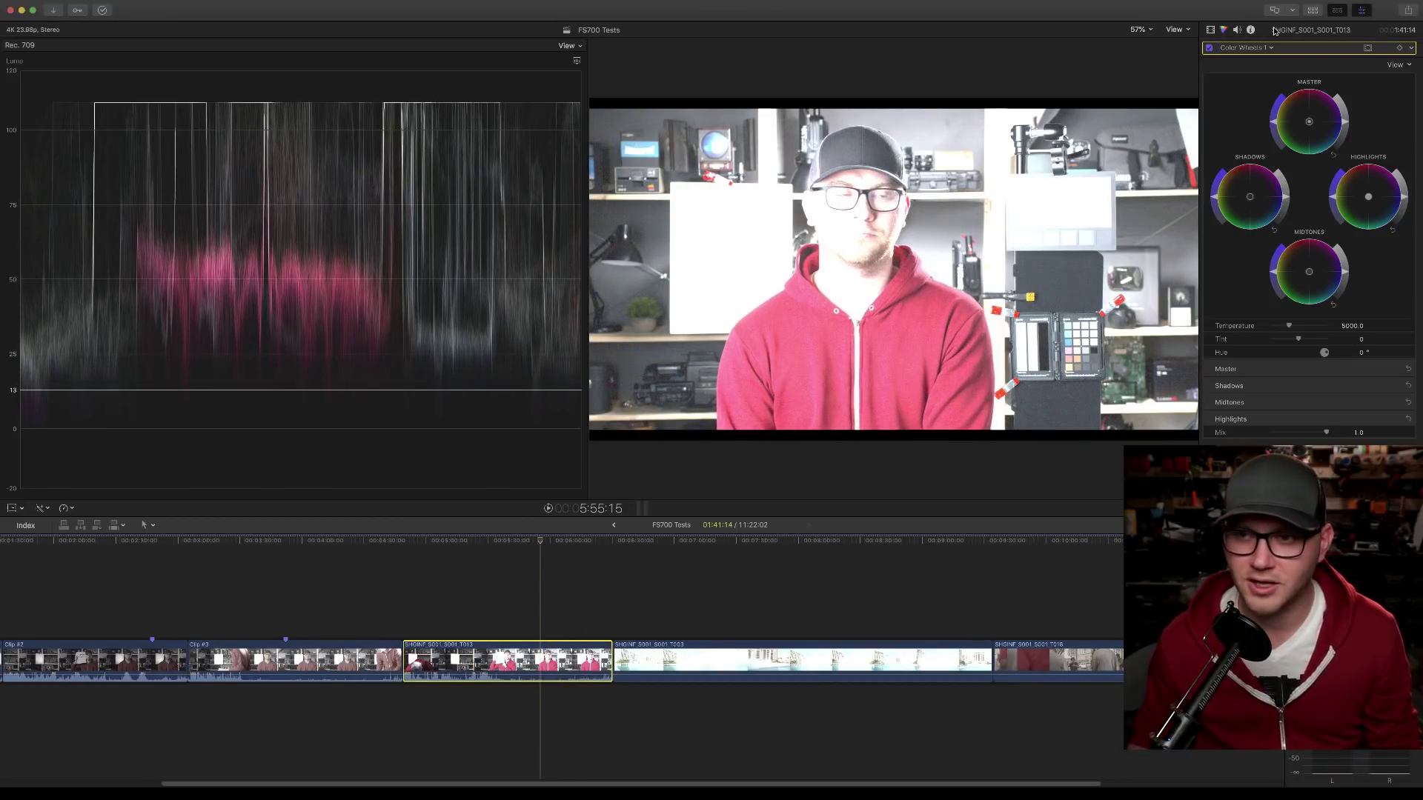
{"action": "left_click", "coordinate": [1412, 48]}
{"action": "left_click", "coordinate": [1371, 64]}
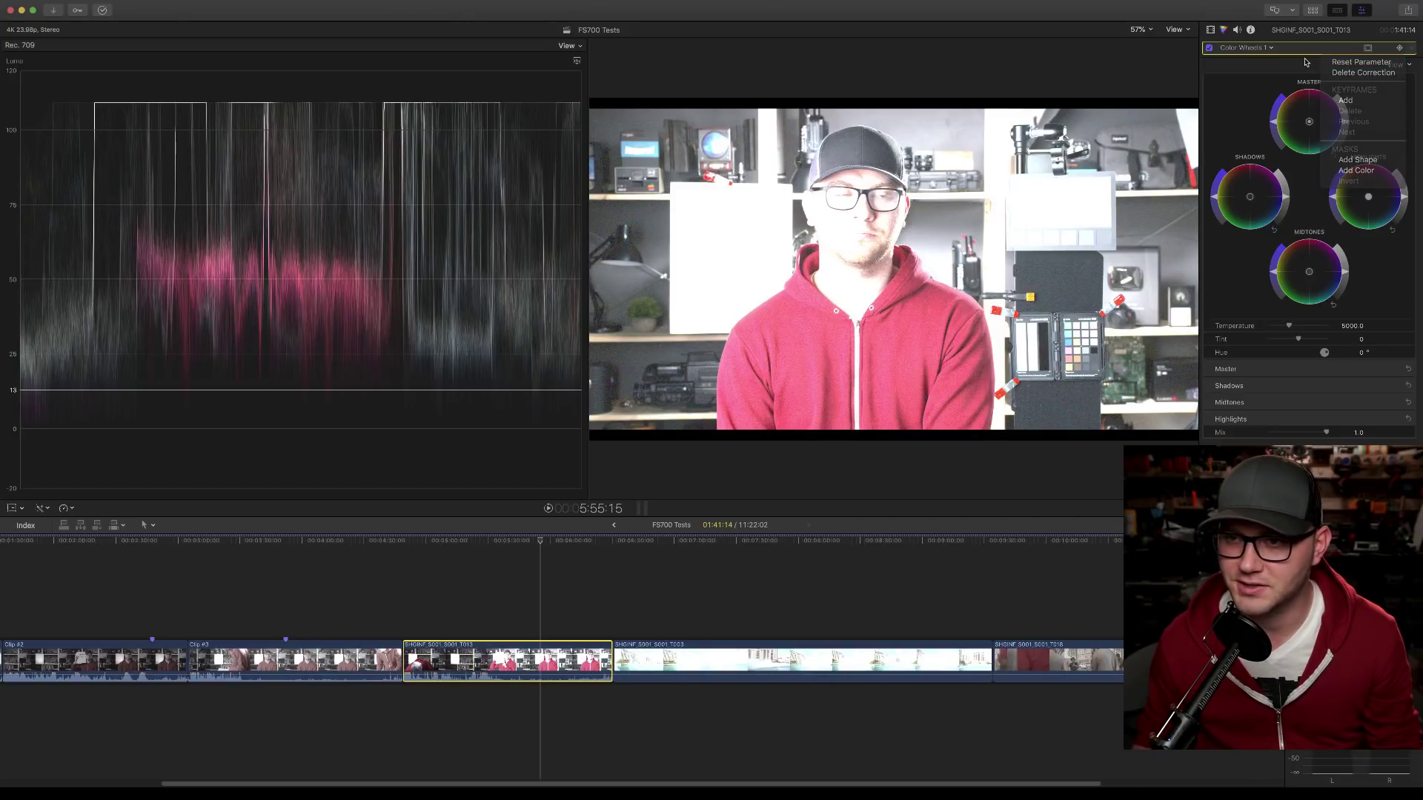
Step: Show the extended info of clip SHGINF_S001_S001_T013 in a widened inspector to examine its RAW to Log Conversion and Camera LUT settings
{"action": "left_click", "coordinate": [1251, 30]}
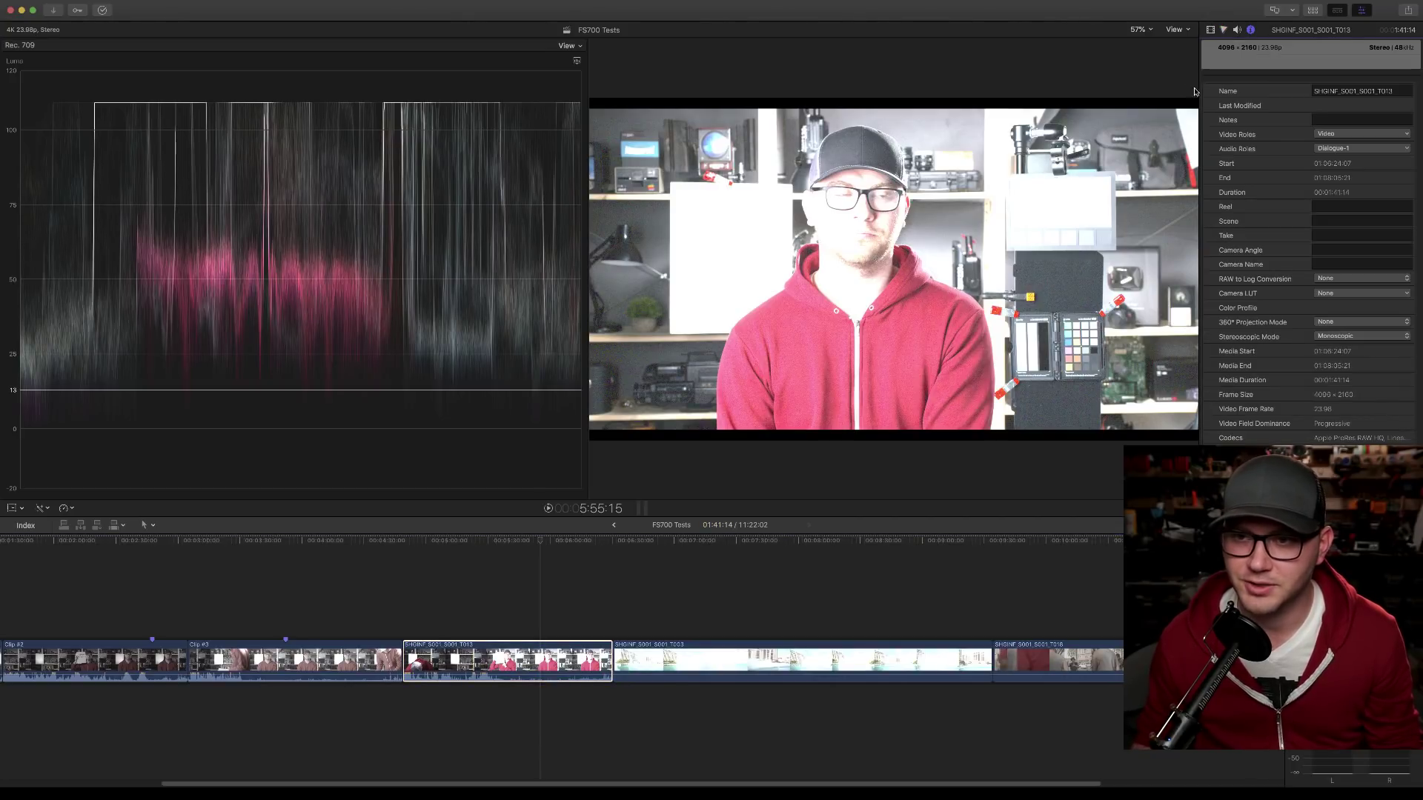
{"action": "left_click_drag", "start_coordinate": [1199, 89], "coordinate": [1024, 89]}
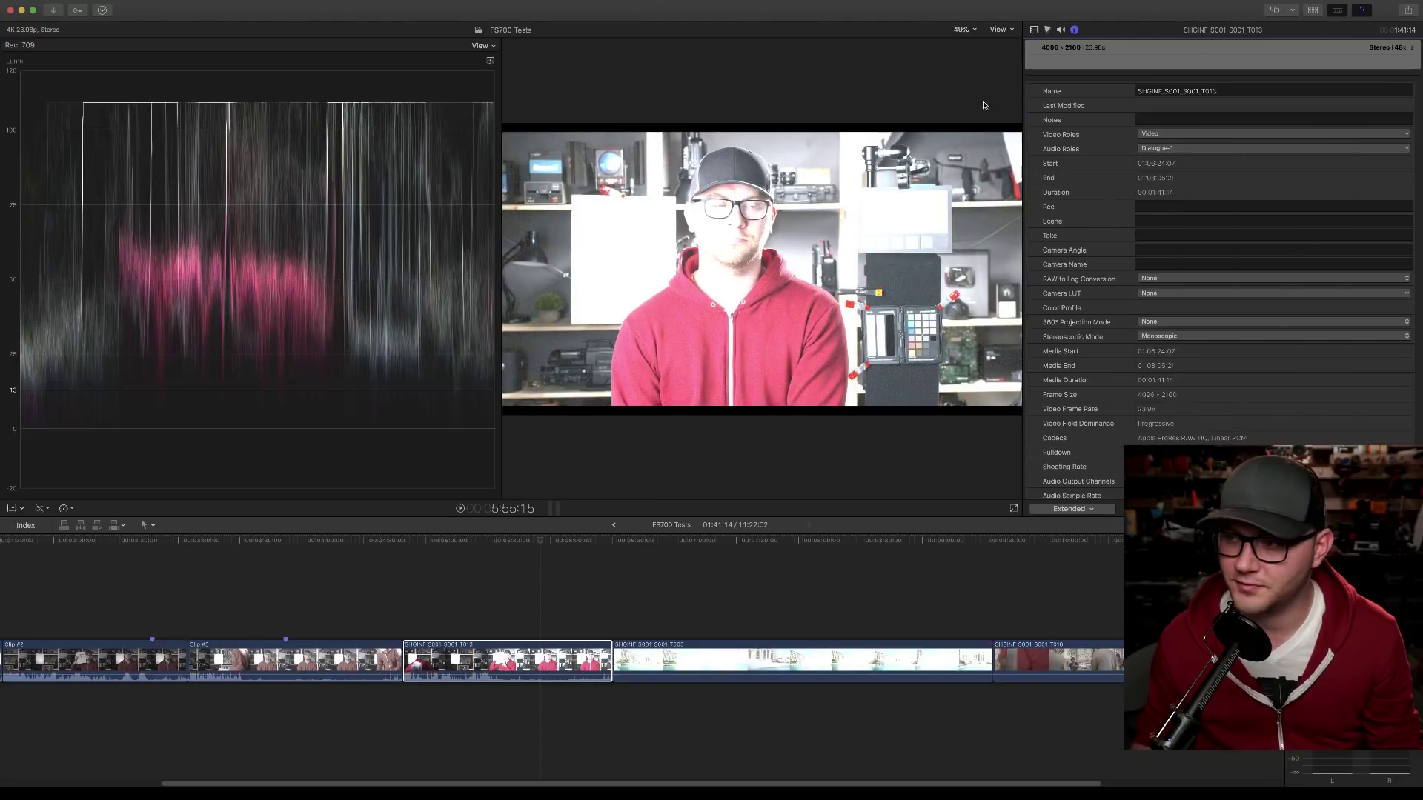
{"action": "key", "text": "super+Tab"}
{"action": "key", "text": "super+Tab"}
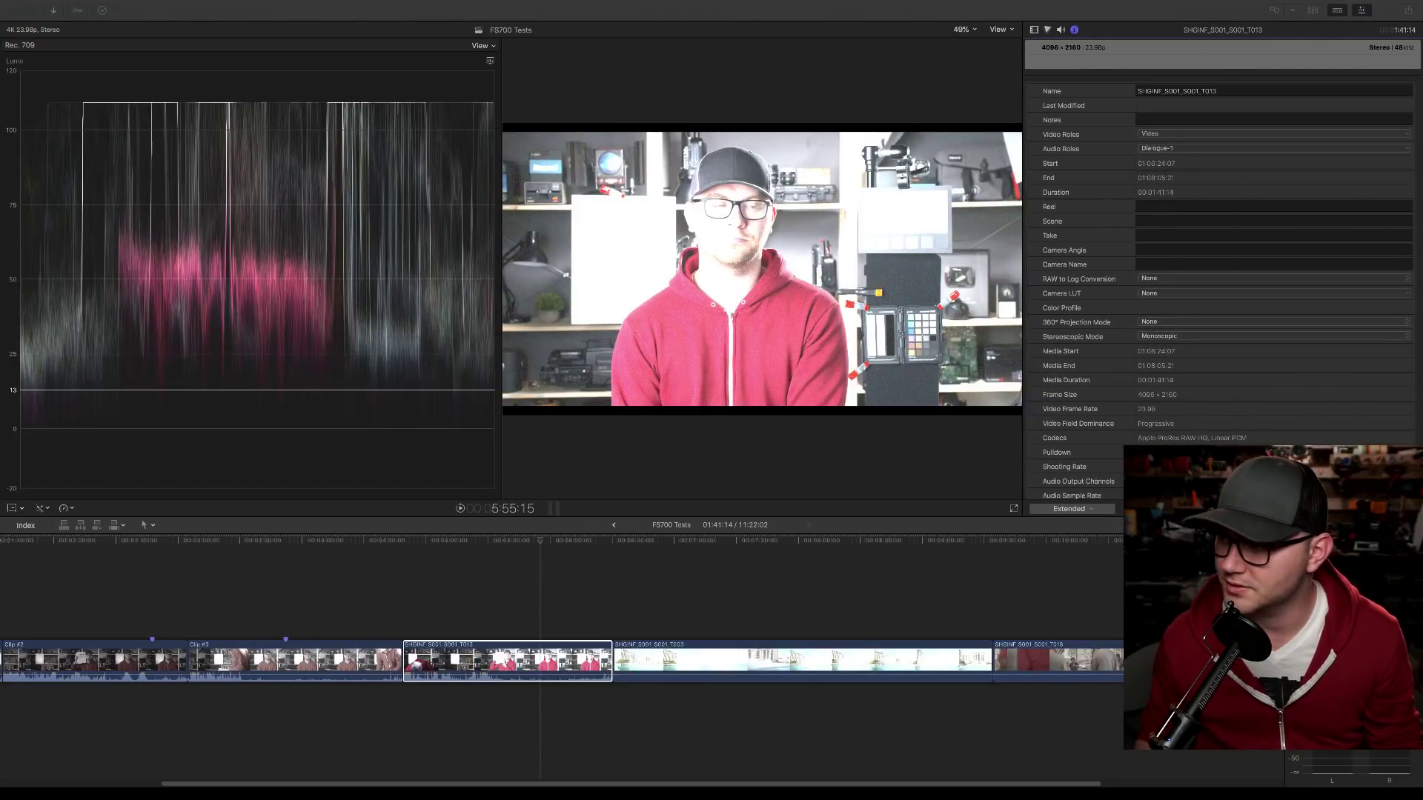
{"action": "left_click", "coordinate": [898, 252]}
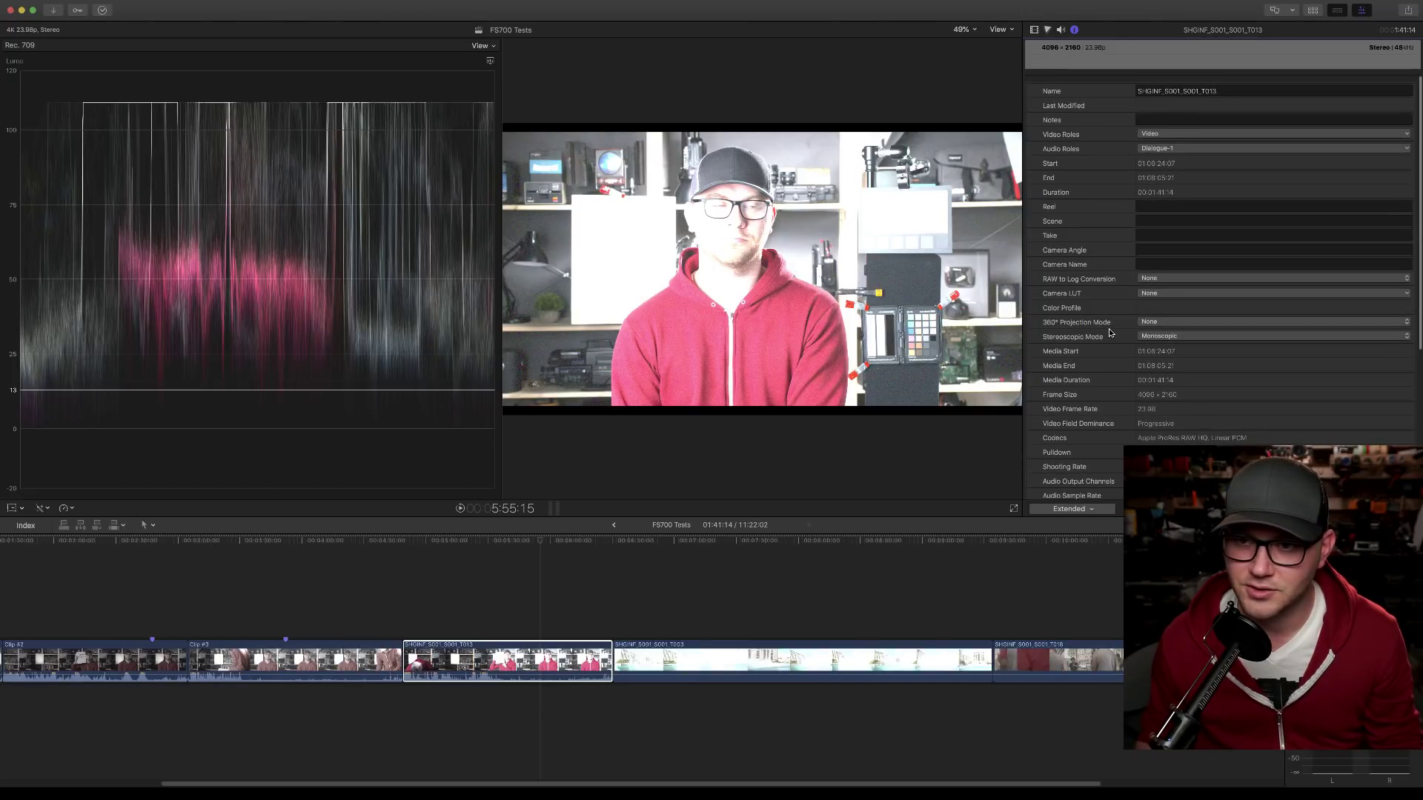
Step: Examine the Codecs entry in the extended info of clip SHGINF_S001_S001_T013 and highlight its text
{"action": "scroll", "coordinate": [1110, 333], "scroll_direction": "down", "scroll_amount": 2}
{"action": "scroll", "coordinate": [1110, 333], "scroll_direction": "down", "scroll_amount": 4}
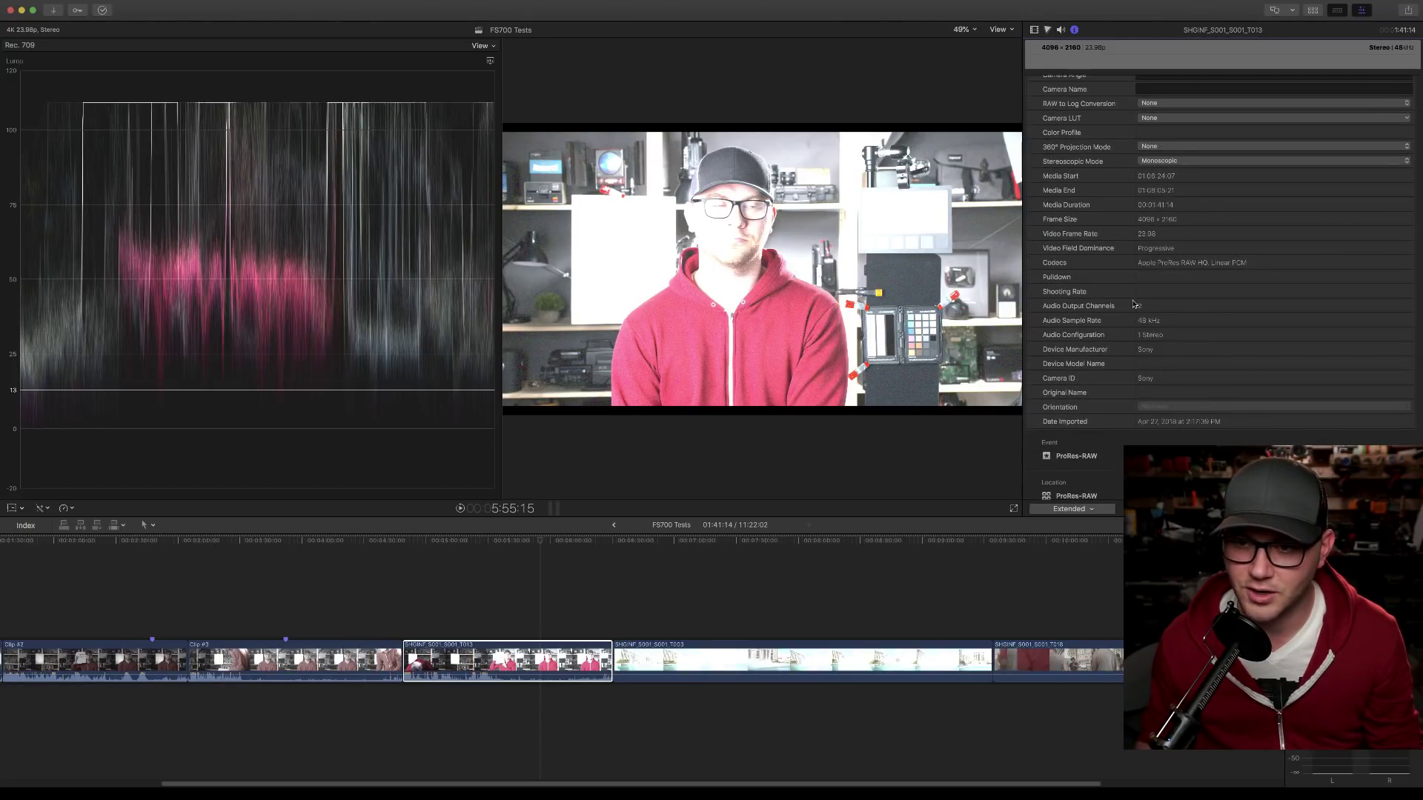
{"action": "left_click_drag", "start_coordinate": [1140, 261], "coordinate": [1245, 263]}
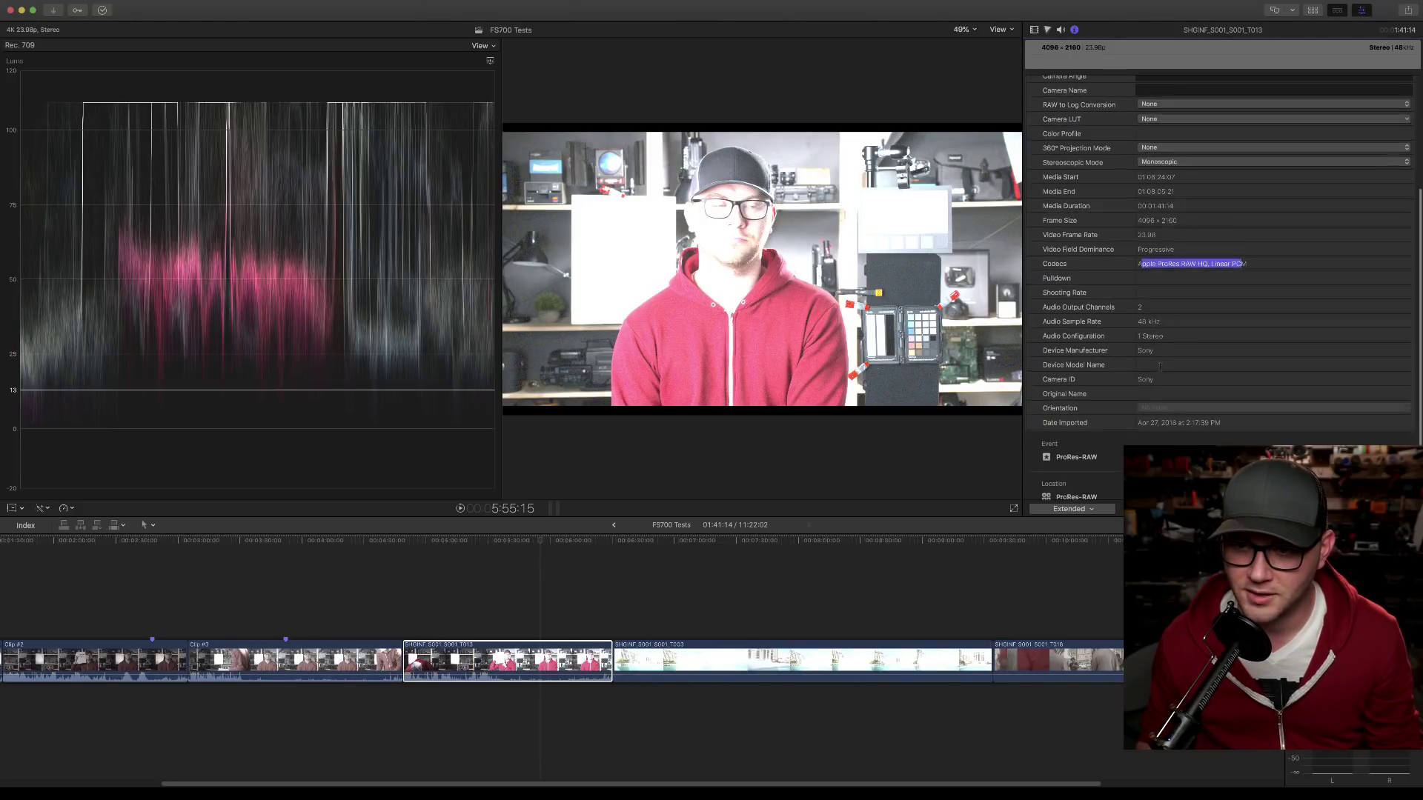
{"action": "scroll", "coordinate": [1160, 366], "scroll_direction": "up", "scroll_amount": 5}
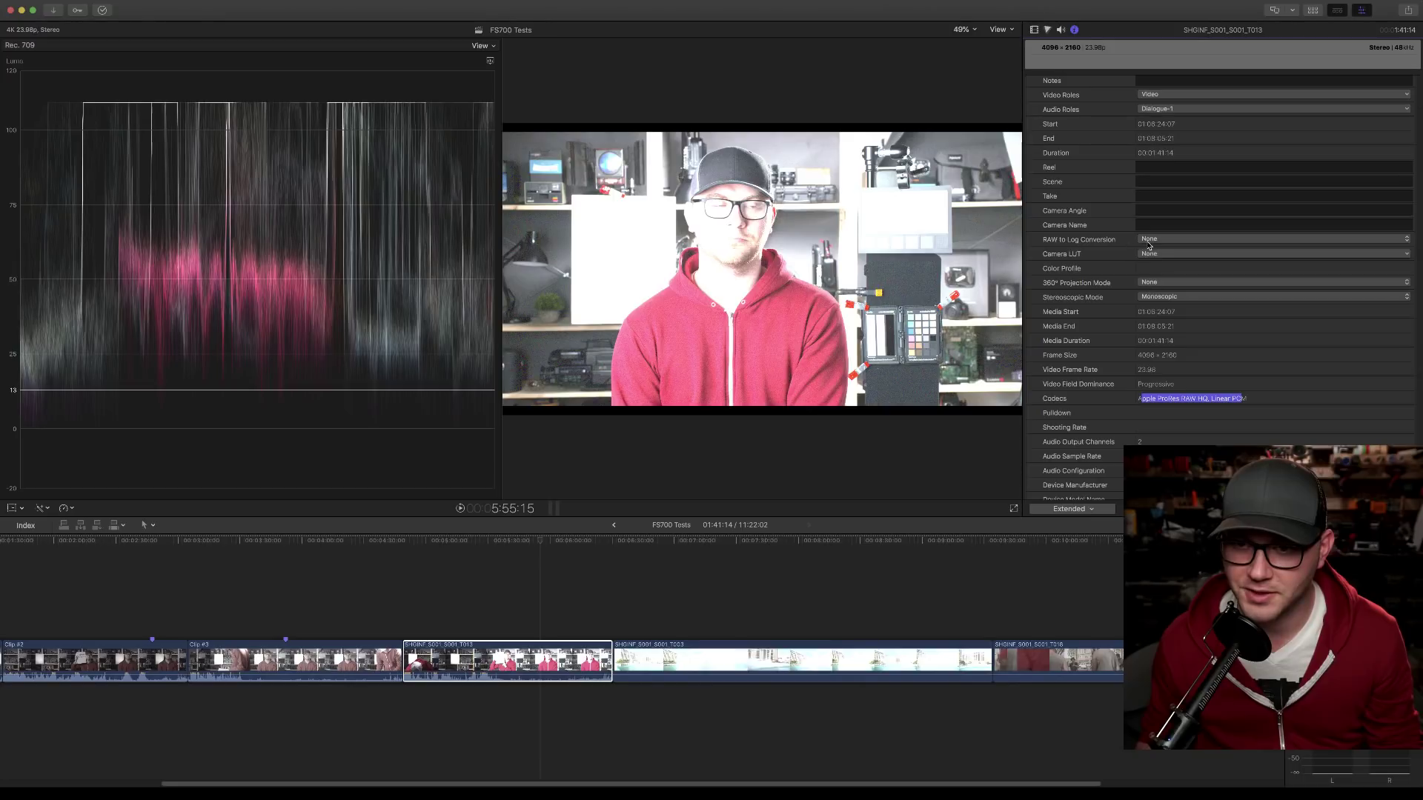
Step: Set the clip's RAW to Log Conversion to Sony S-Log3/S-Gamut3 and its Camera LUT to Sony S-Log2/S-Gamut
{"action": "left_click", "coordinate": [1145, 241]}
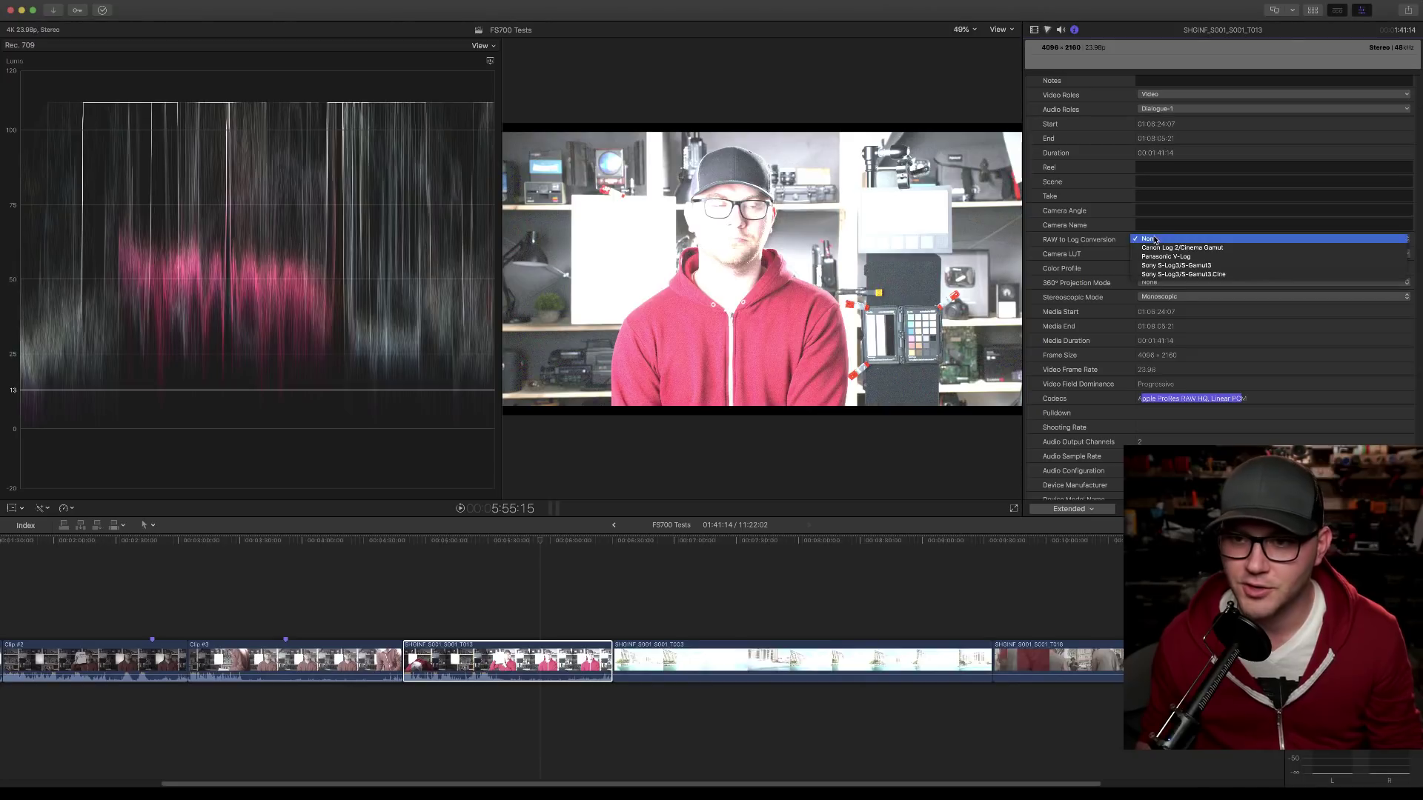
{"action": "left_click", "coordinate": [1216, 266]}
{"action": "left_click", "coordinate": [1208, 254]}
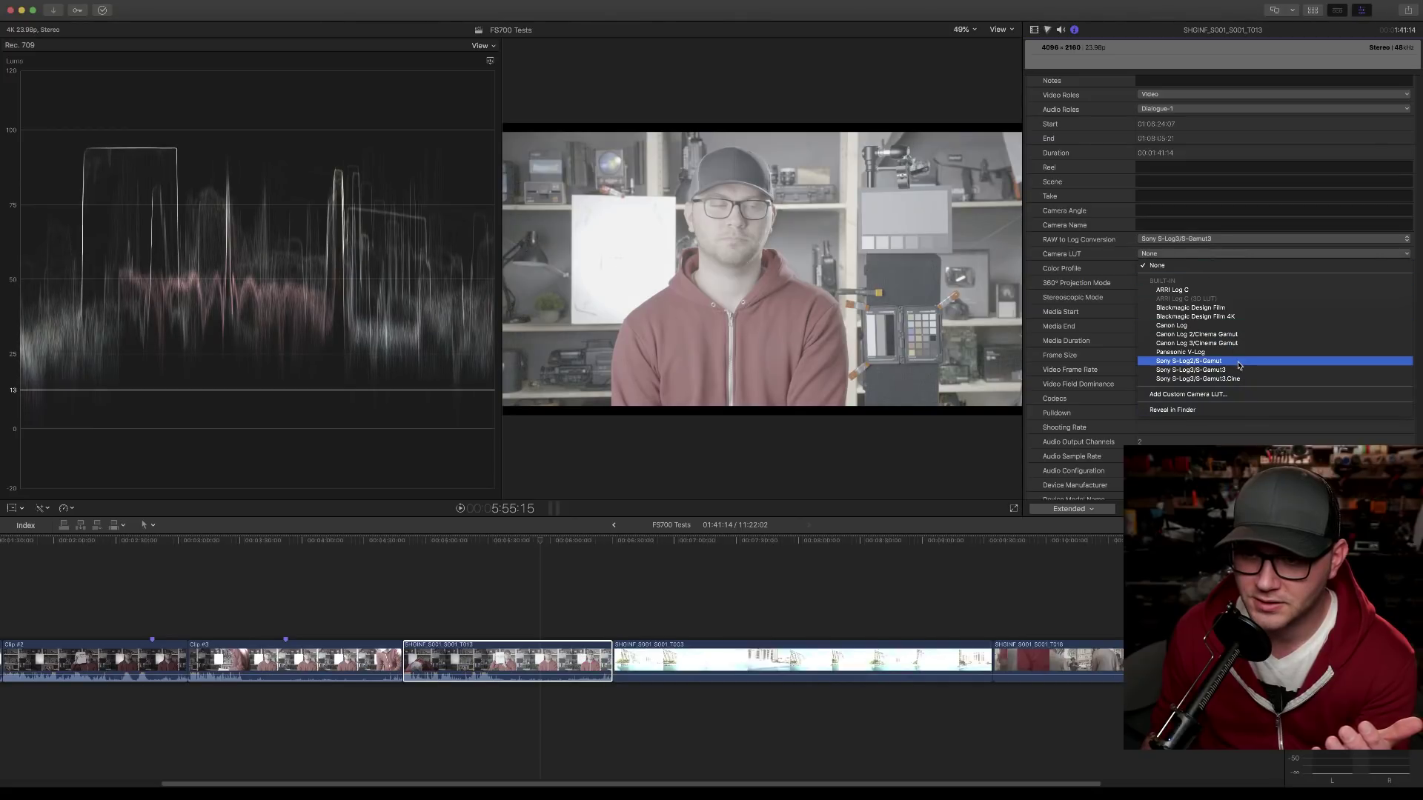
{"action": "left_click", "coordinate": [1189, 238]}
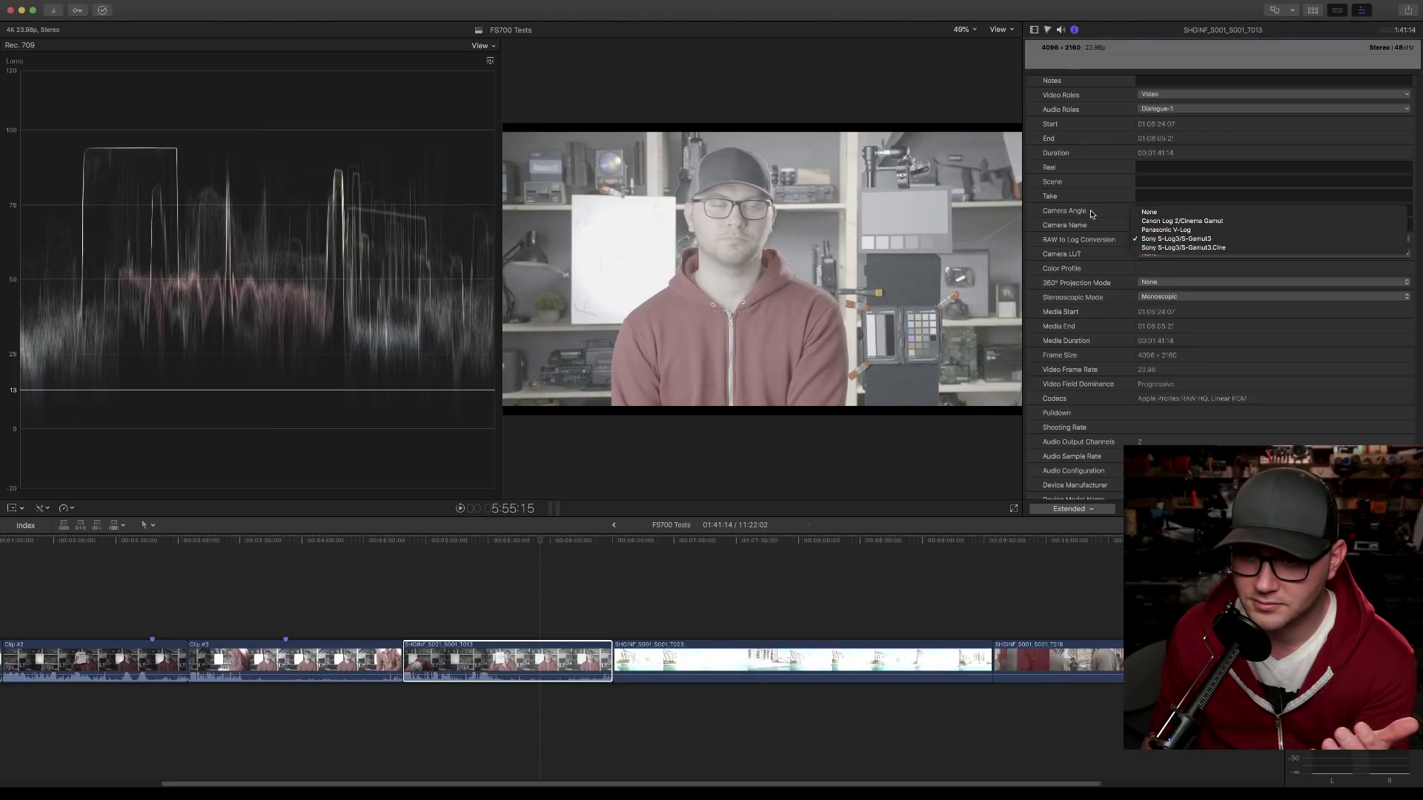
{"action": "left_click", "coordinate": [1186, 238]}
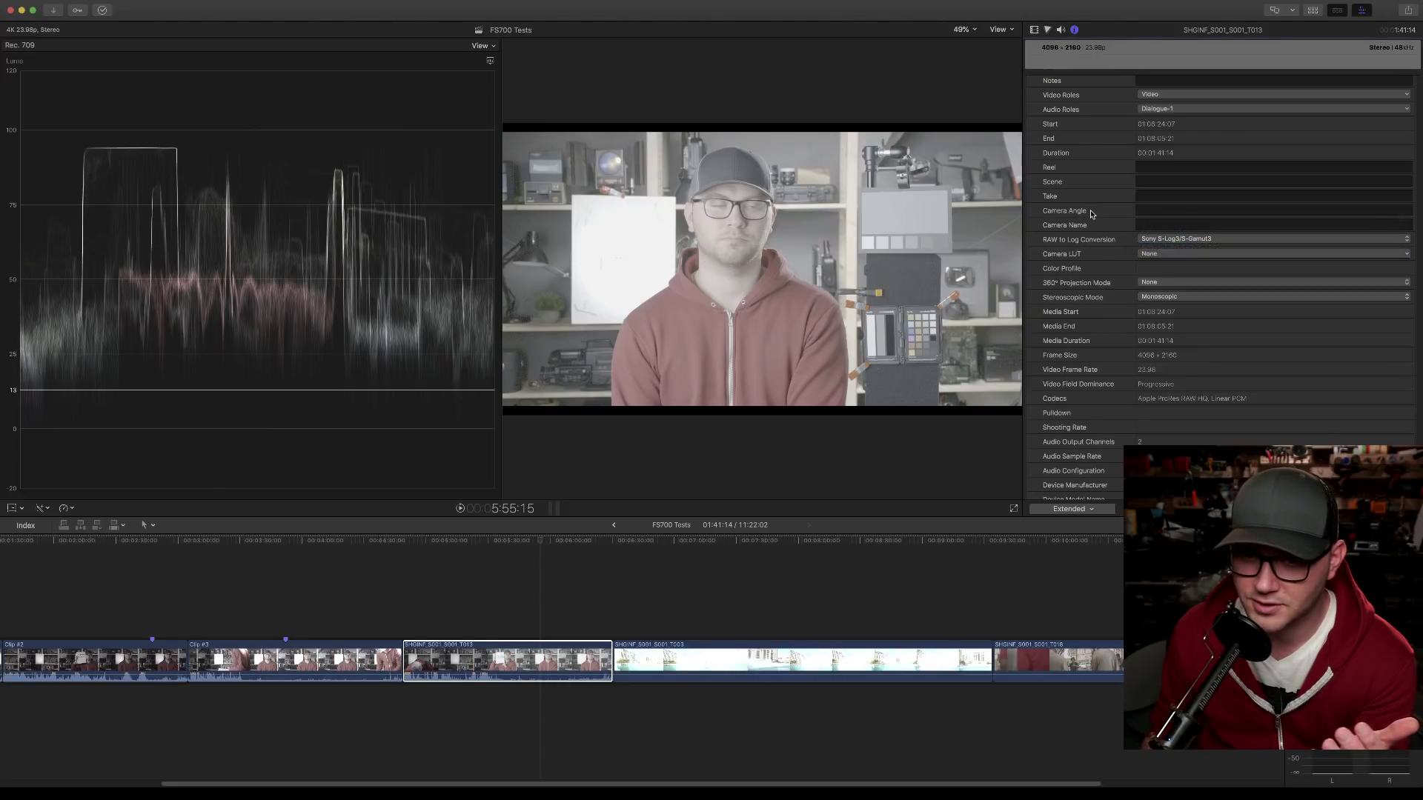
{"action": "left_click", "coordinate": [1164, 255]}
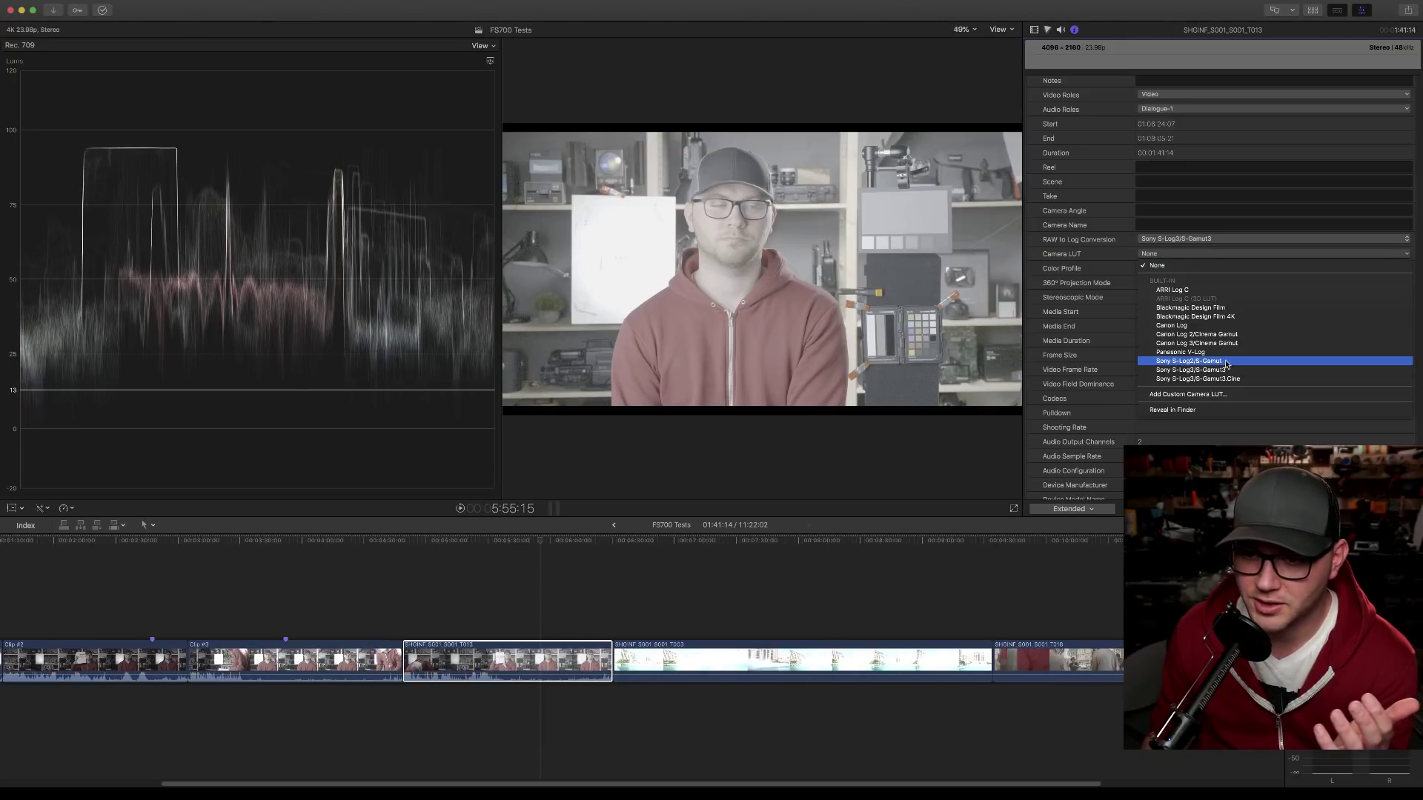
{"action": "left_click", "coordinate": [1223, 359]}
Step: Try the RAW to Log Conversion at None with the Camera LUT kept on, and set it back to Sony S-Log3/S-Gamut3
{"action": "left_click", "coordinate": [1175, 239]}
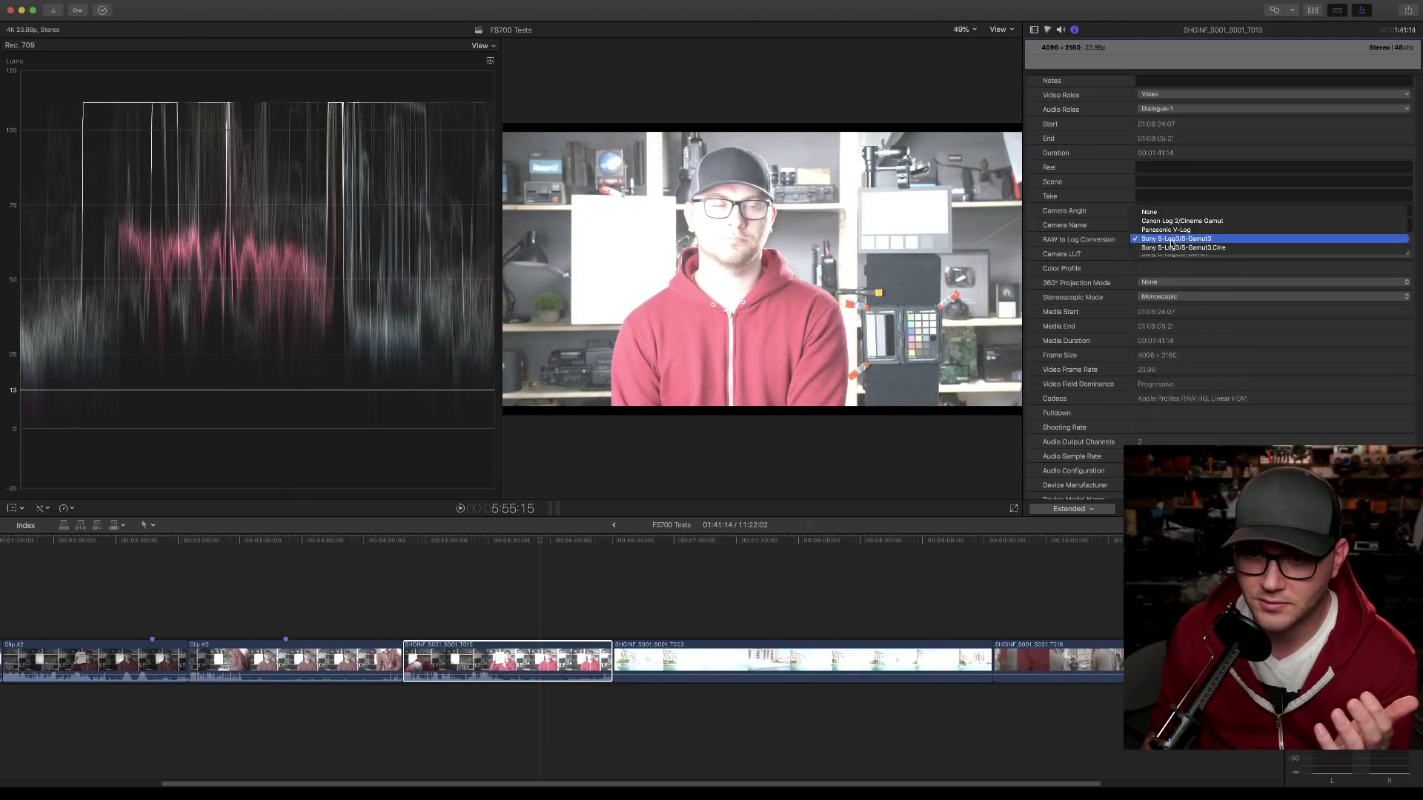
{"action": "left_click", "coordinate": [1157, 212]}
{"action": "left_click", "coordinate": [1178, 238]}
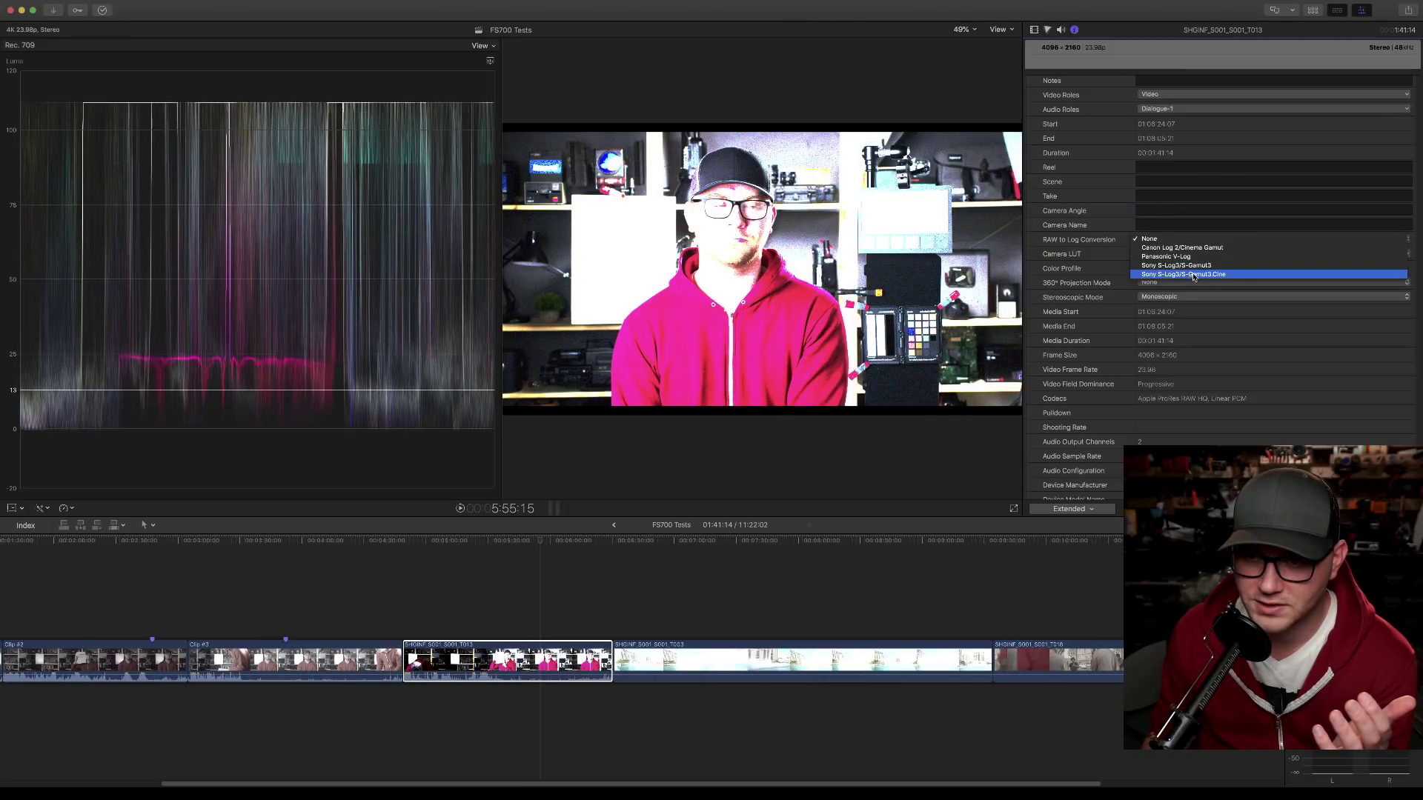
{"action": "left_click", "coordinate": [1197, 267]}
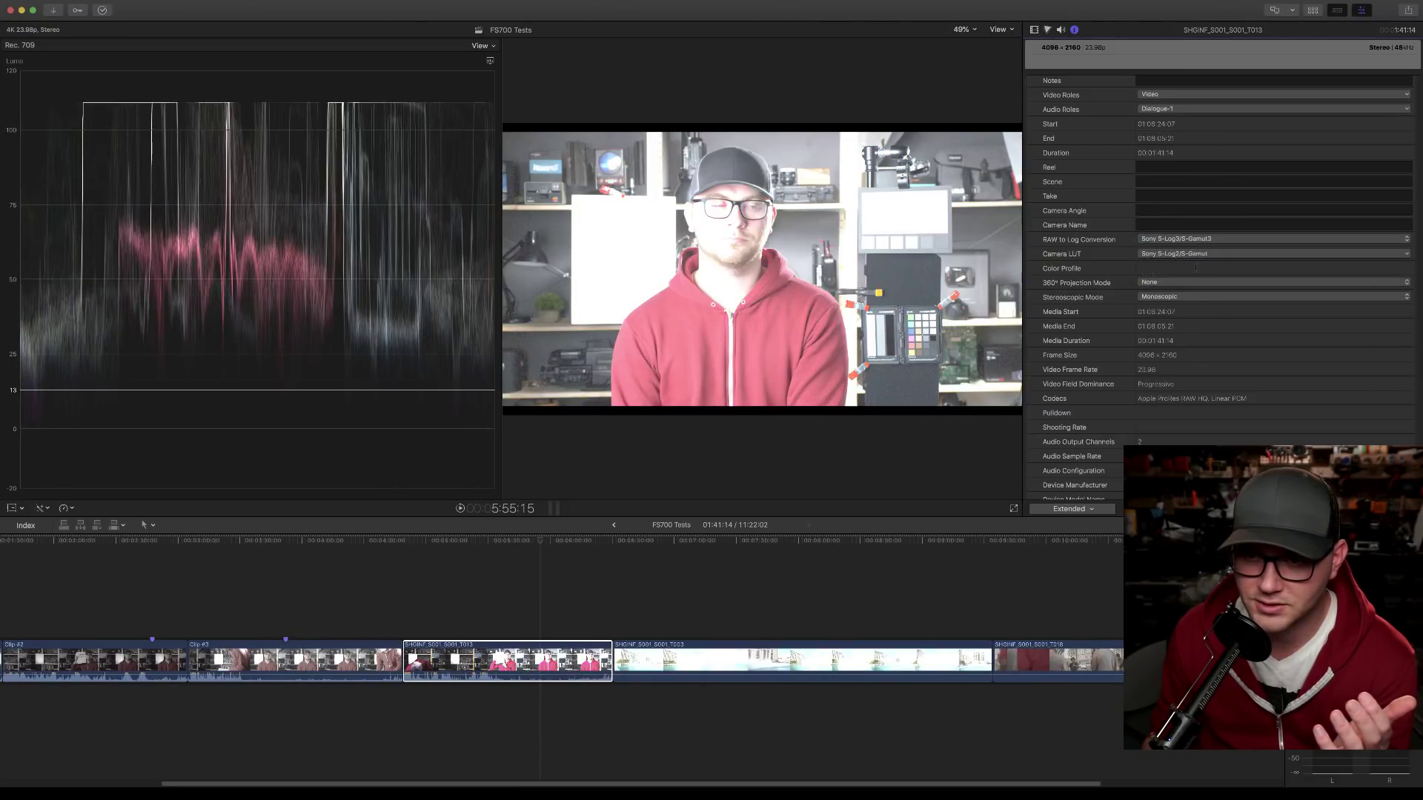
{"action": "left_click", "coordinate": [1182, 282]}
{"action": "left_click", "coordinate": [1175, 264]}
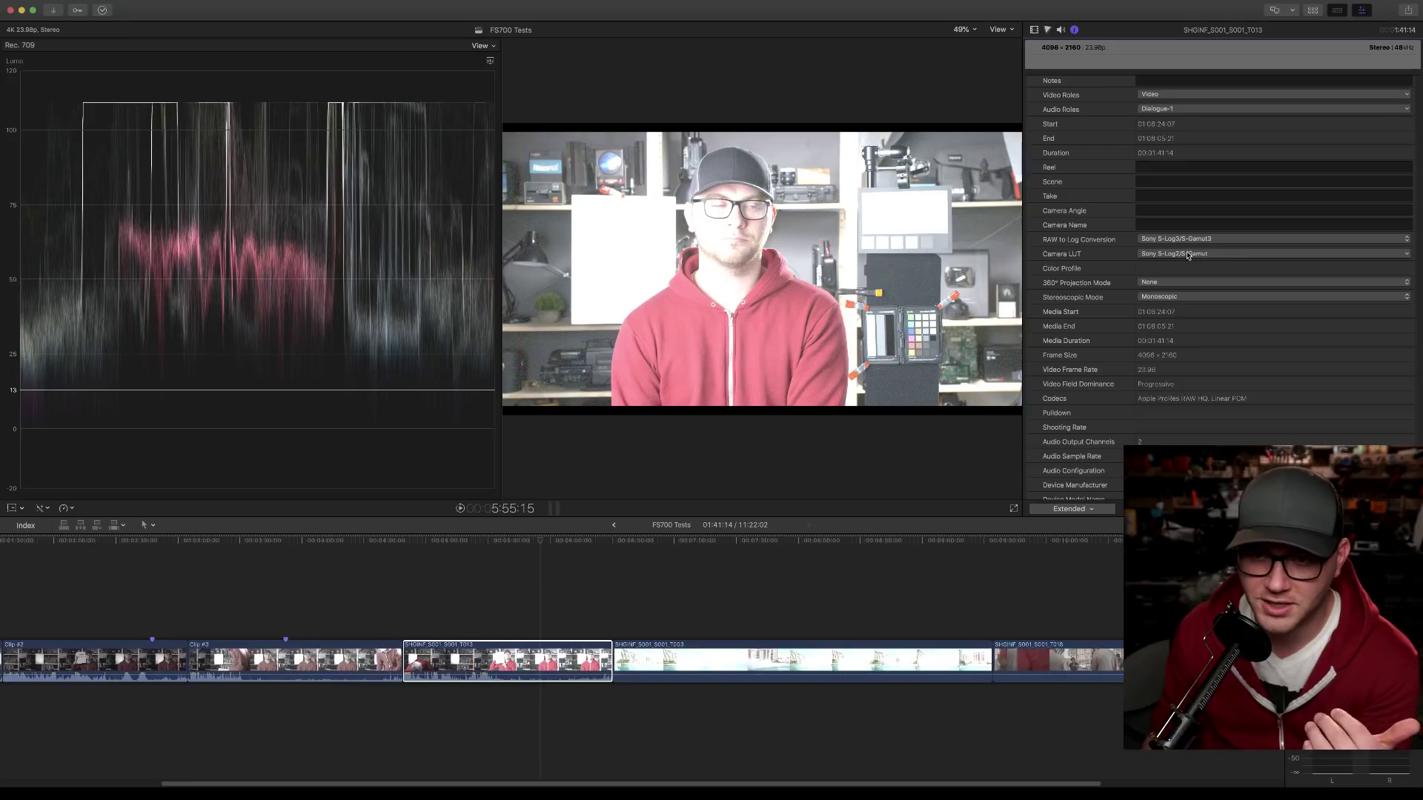
Step: Set both the RAW to Log Conversion and the Camera LUT of the red hoodie clip to None
{"action": "left_click", "coordinate": [1176, 239]}
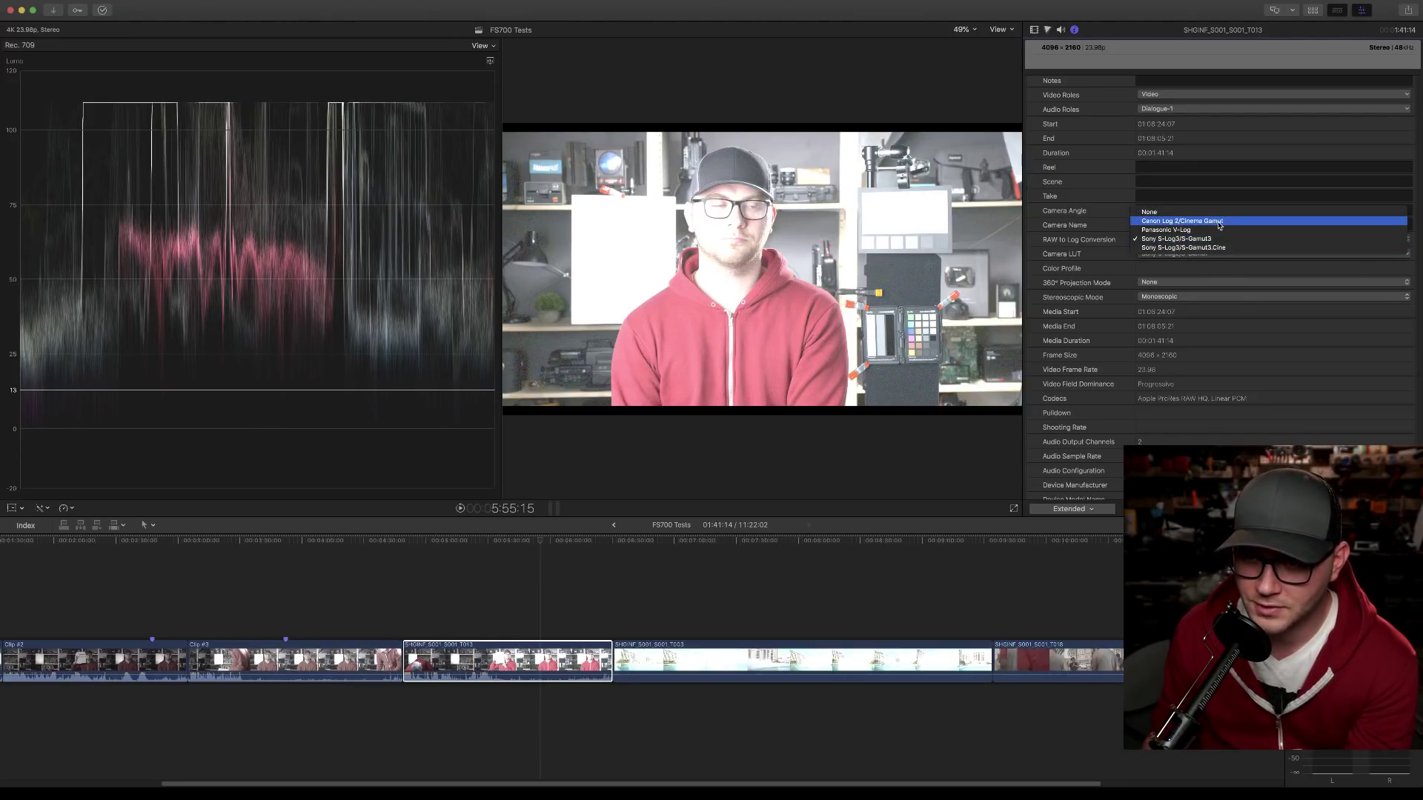
{"action": "left_click", "coordinate": [1096, 219]}
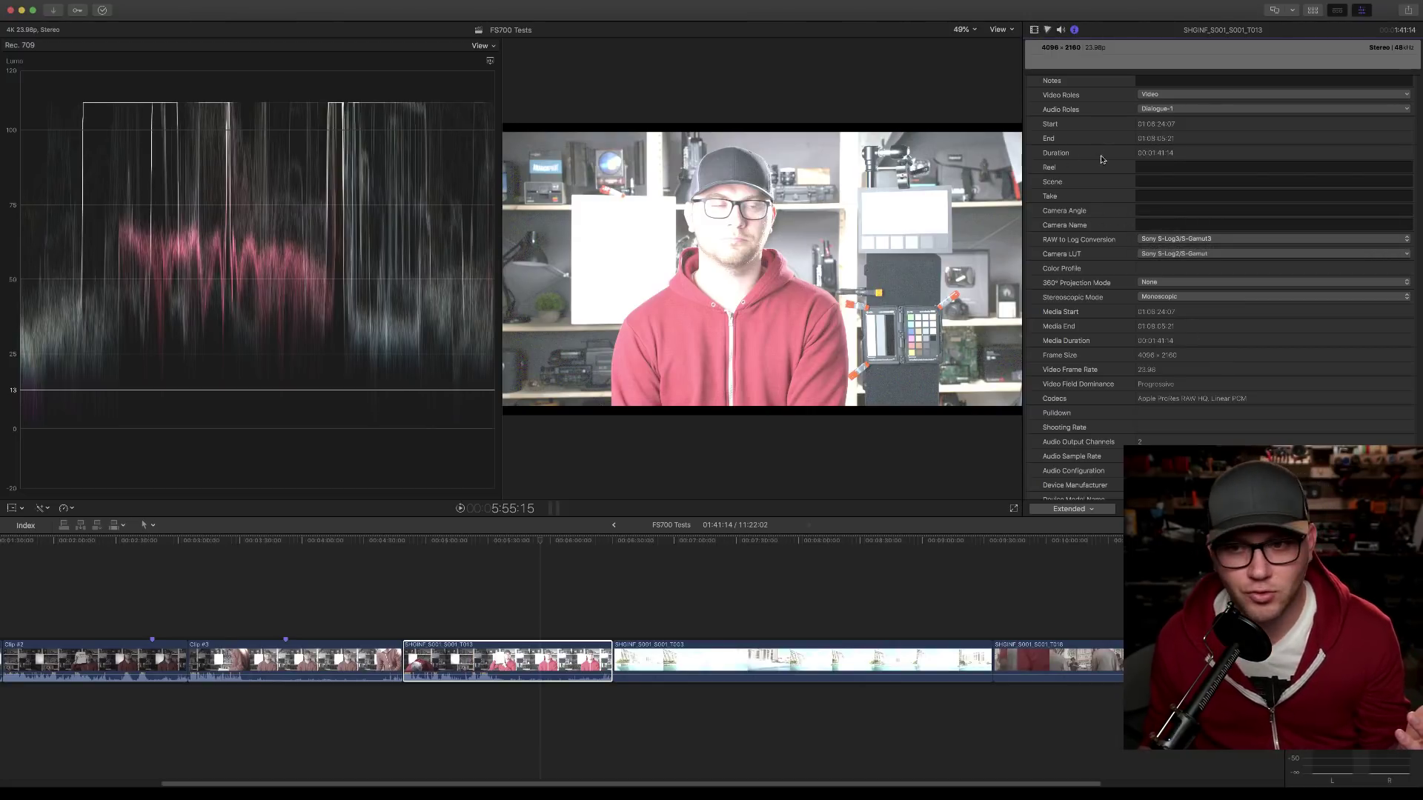
{"action": "left_click", "coordinate": [1161, 235]}
{"action": "left_click", "coordinate": [1161, 214]}
{"action": "left_click", "coordinate": [1171, 255]}
{"action": "left_click", "coordinate": [1008, 294]}
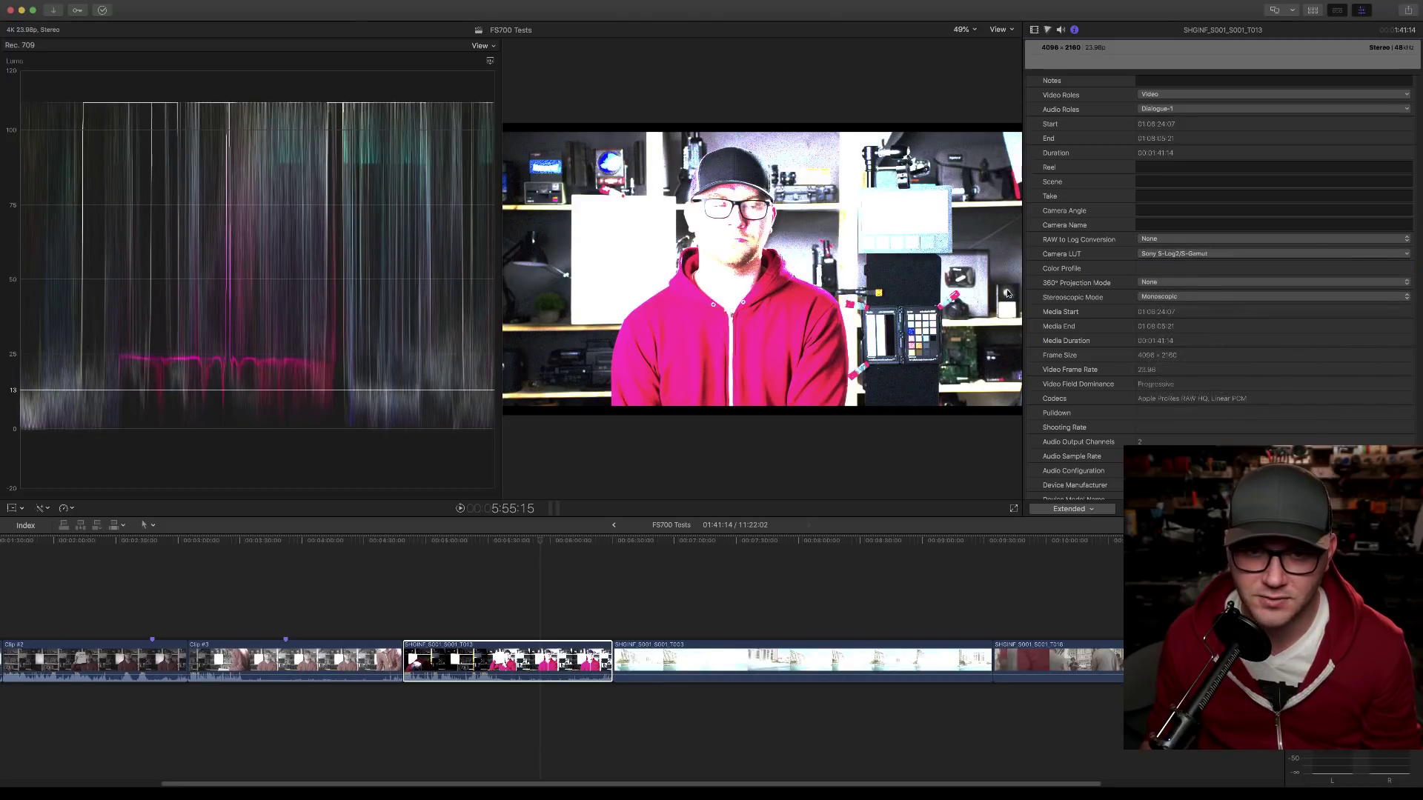
{"action": "left_click", "coordinate": [1197, 255]}
{"action": "left_click", "coordinate": [1196, 266]}
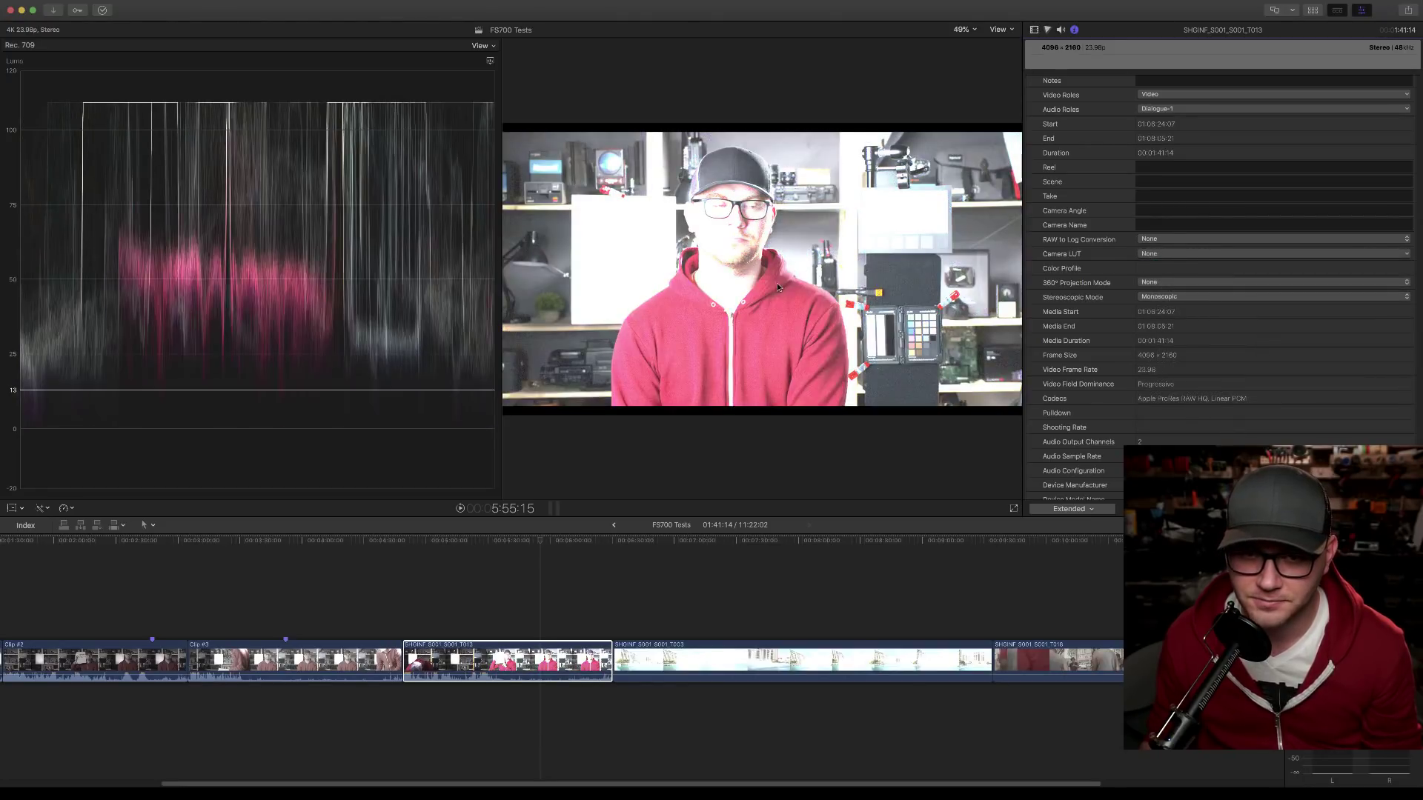
Step: Try darkening the overexposed clip without log conversion by lowering the Master brightness in Color Wheels 1, and reset the correction
{"action": "left_click", "coordinate": [1035, 30]}
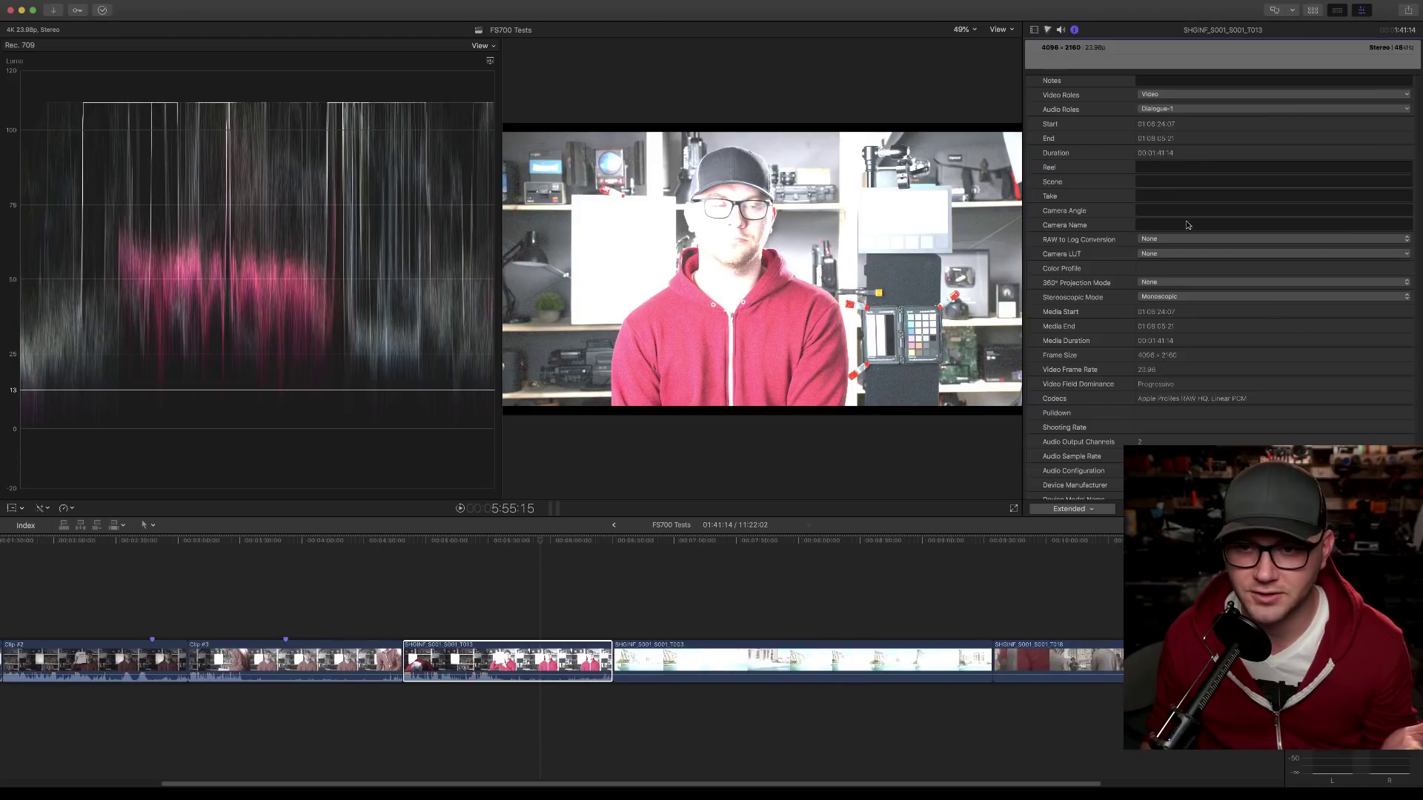
{"action": "left_click", "coordinate": [1047, 29]}
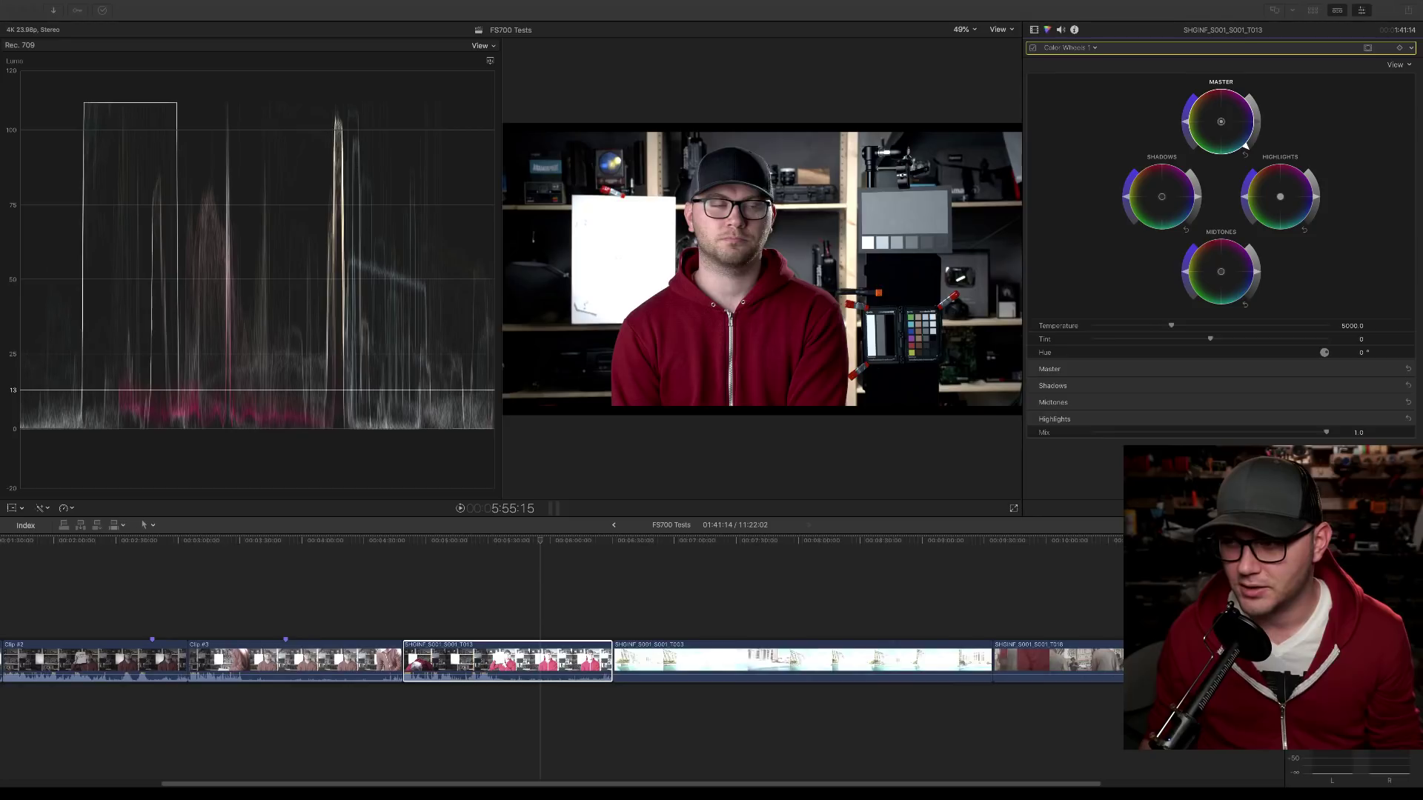
{"action": "key", "text": "super+Tab"}
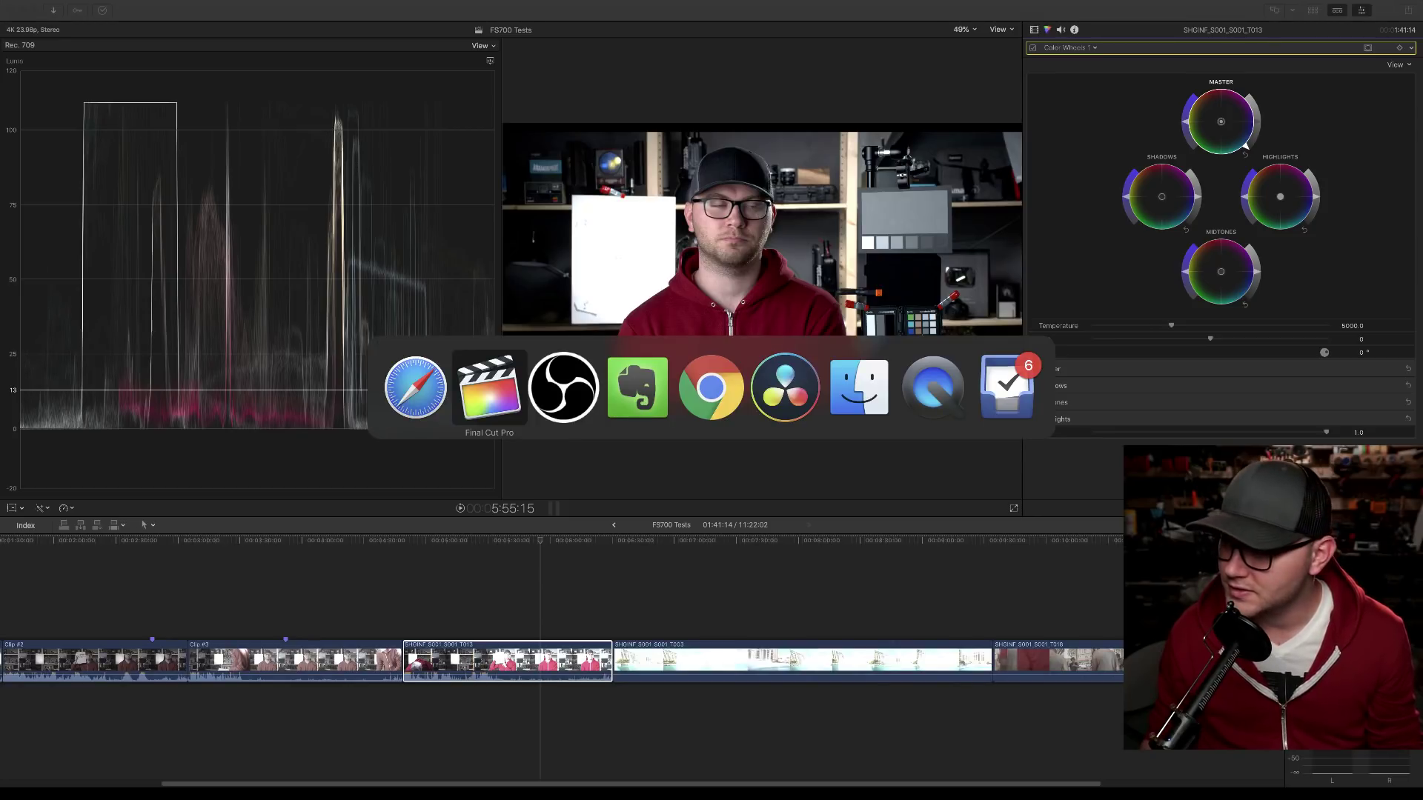
{"action": "key", "text": "super+Tab"}
{"action": "key", "text": "super+Tab"}
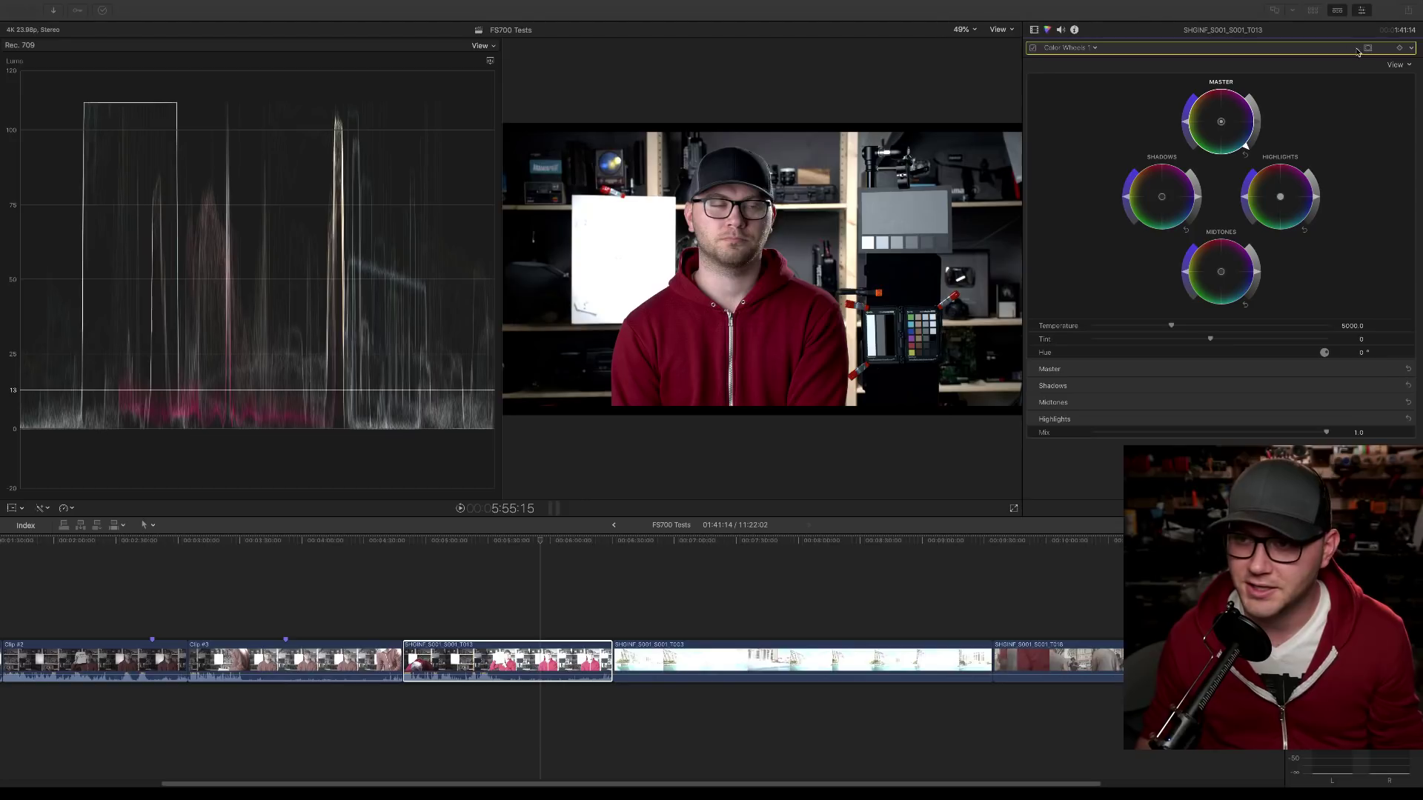
{"action": "left_click", "coordinate": [1411, 48]}
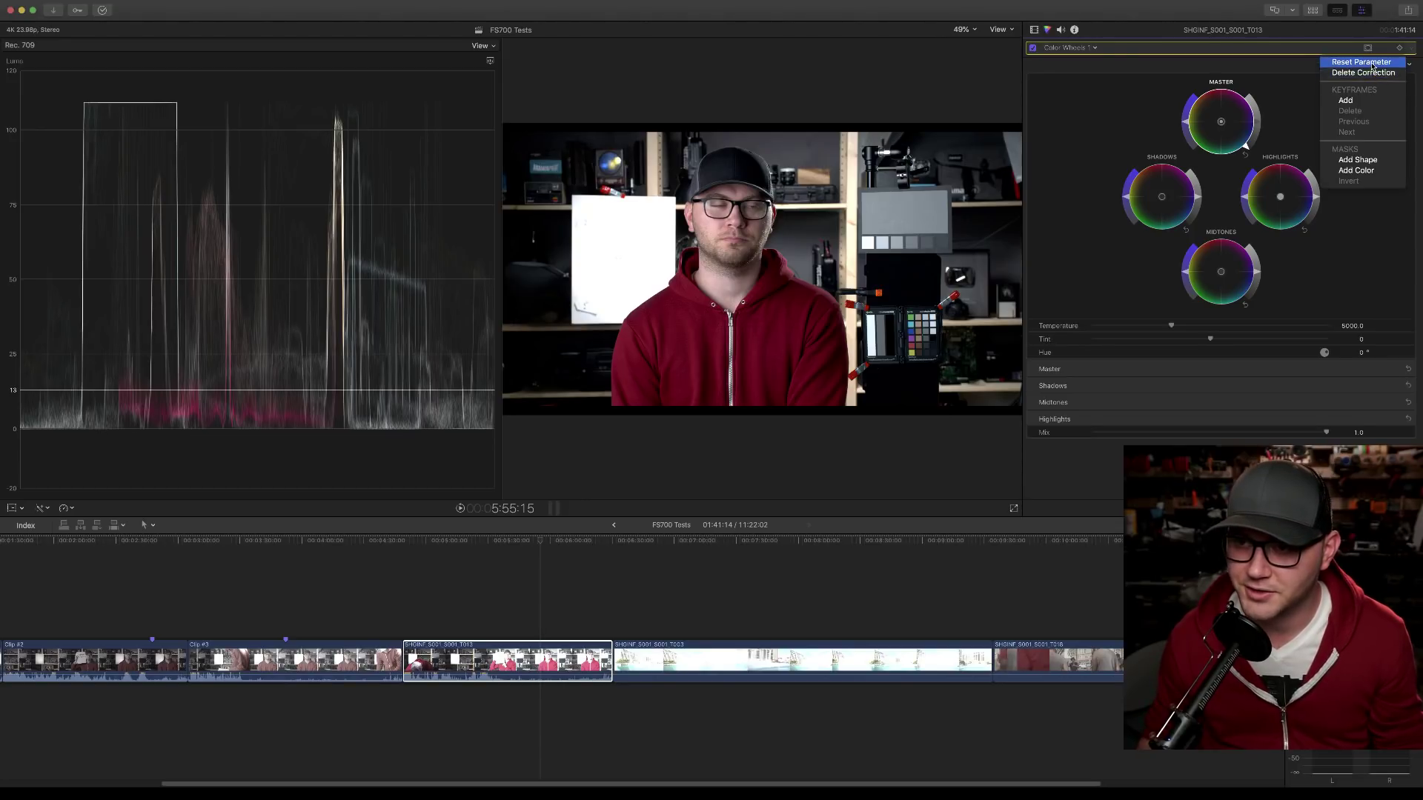
{"action": "left_click", "coordinate": [1375, 73]}
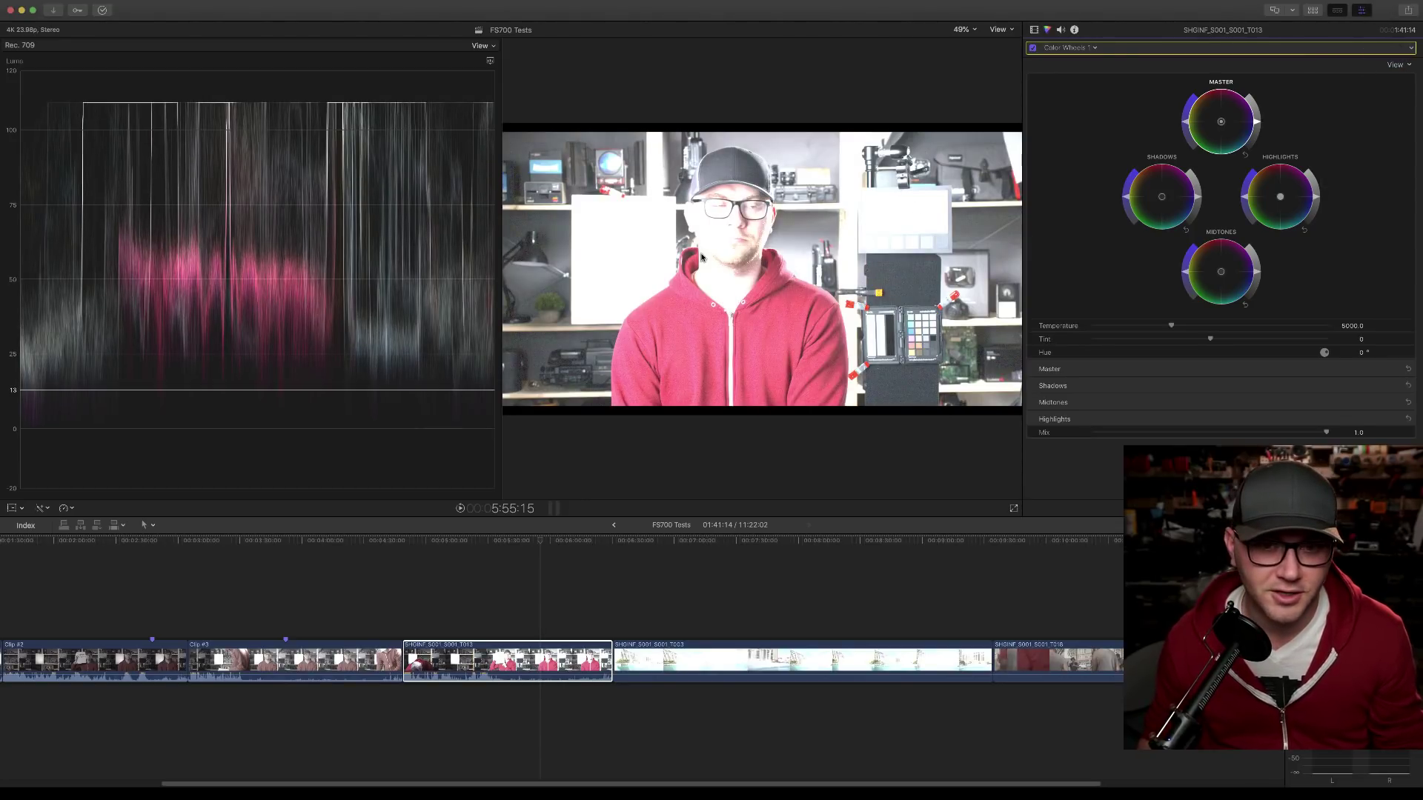
Step: Select the red hoodie clip and lower its Master brightness in Color Wheels 1 to bring back the overexposed detail
{"action": "left_click", "coordinate": [539, 665]}
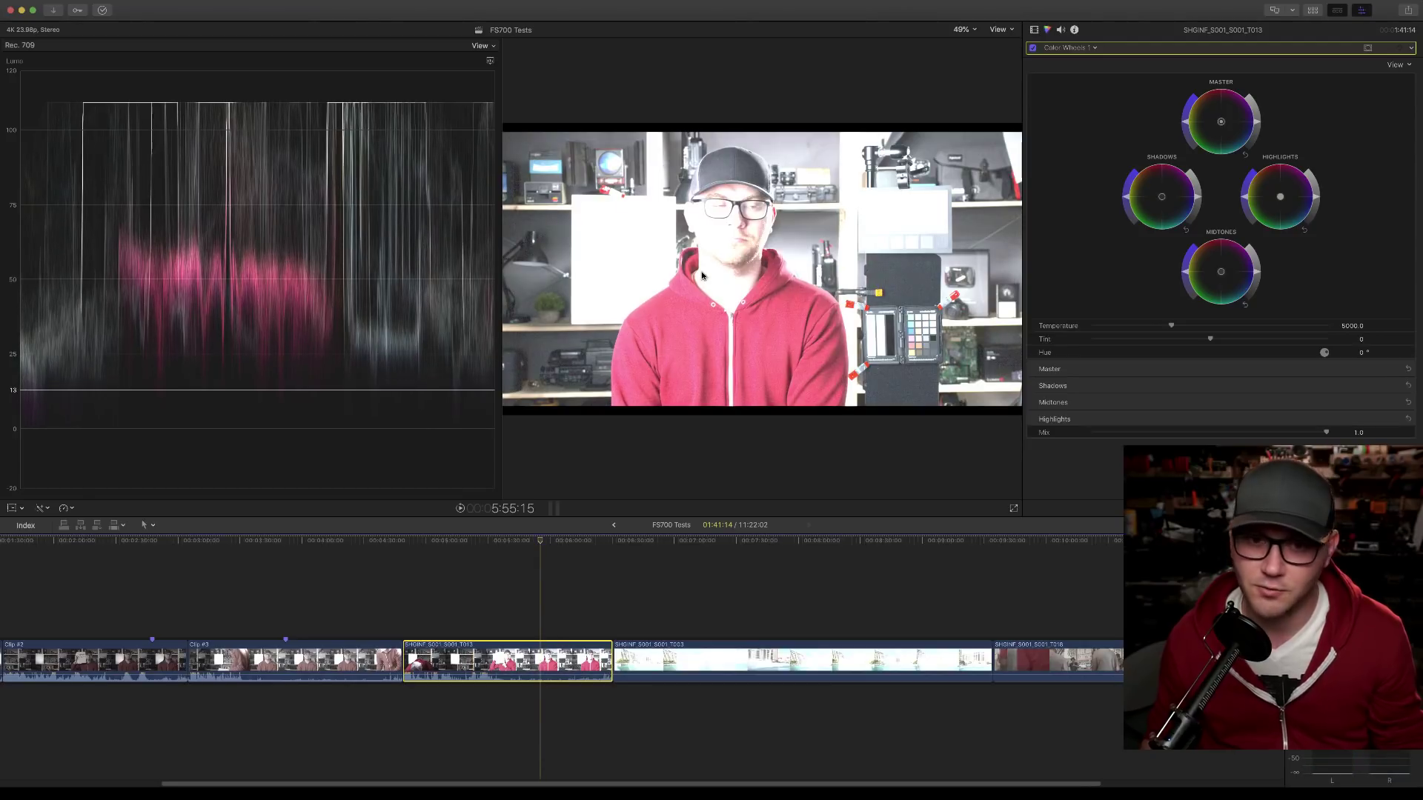
{"action": "left_click", "coordinate": [1037, 30]}
{"action": "left_click", "coordinate": [1056, 30]}
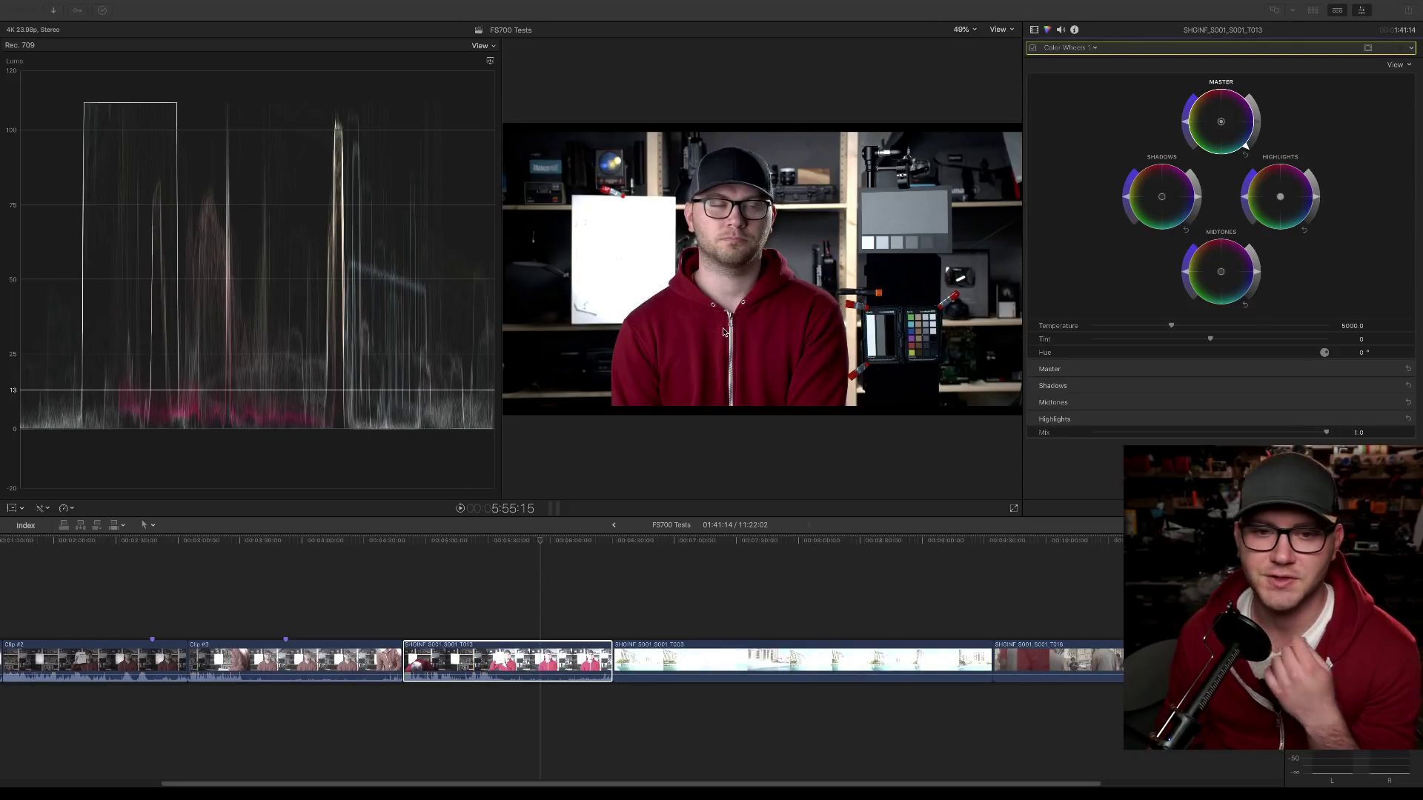
Step: Move the playhead to about 5:50:19 within the red hoodie clip and switch to OBS
{"action": "left_click", "coordinate": [531, 618]}
{"action": "left_click", "coordinate": [531, 619]}
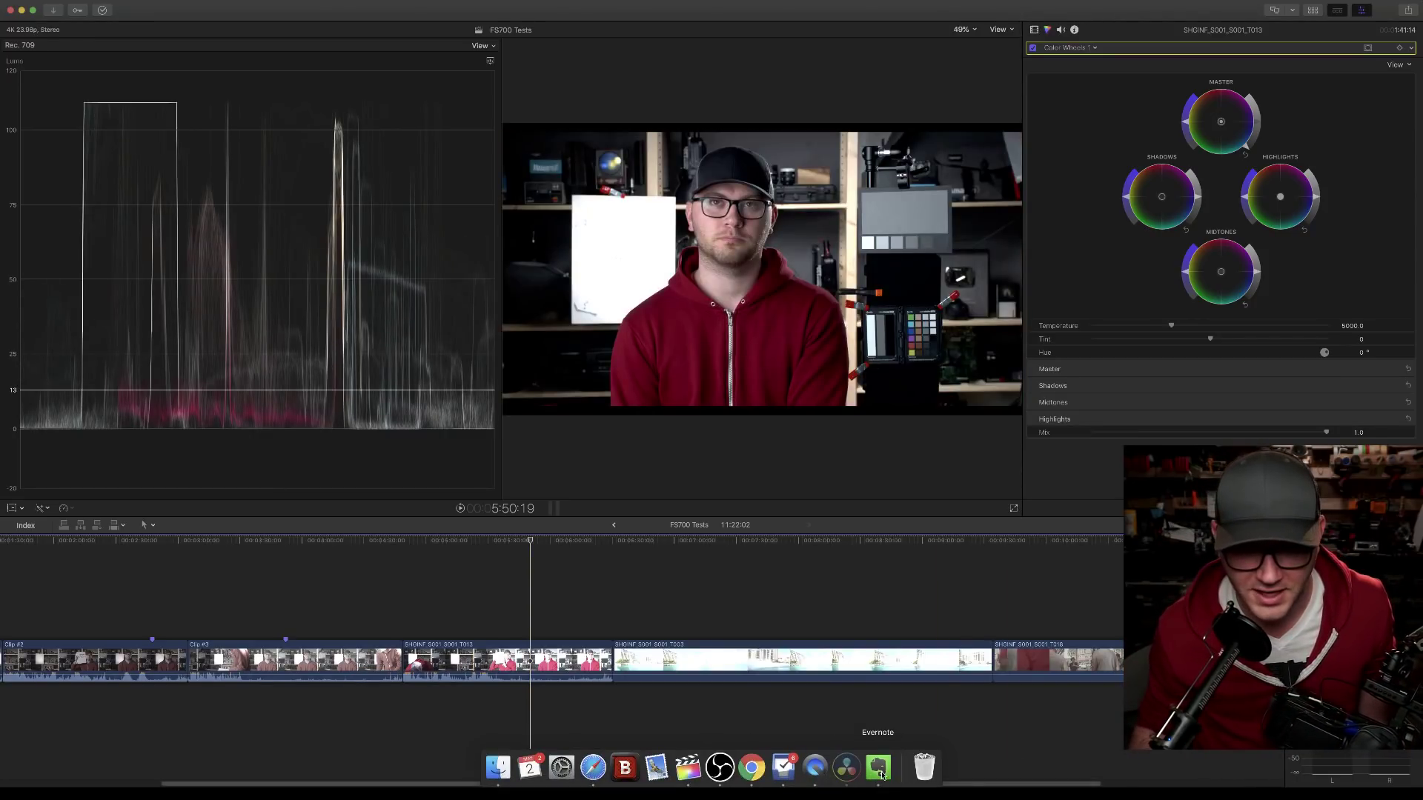
{"action": "left_click", "coordinate": [720, 768]}
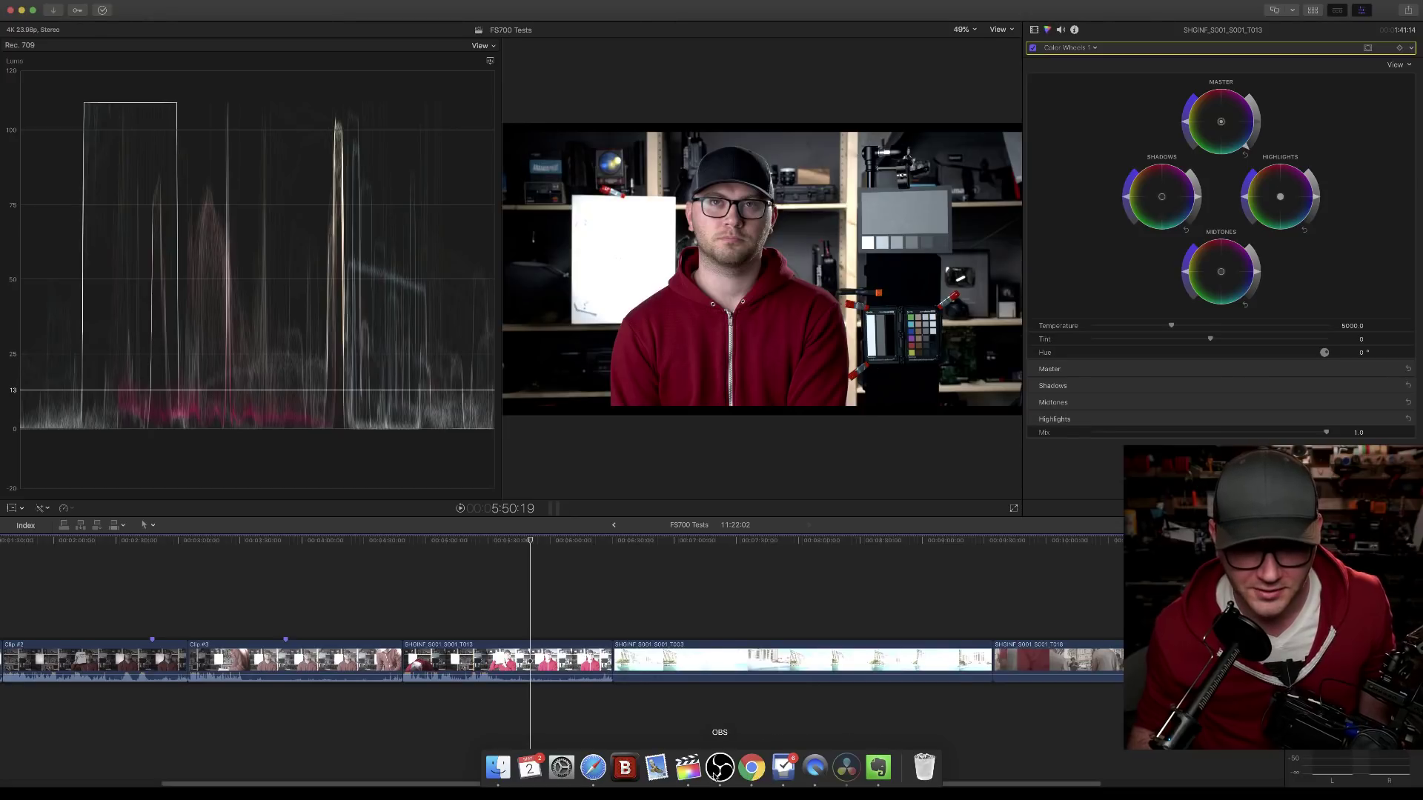